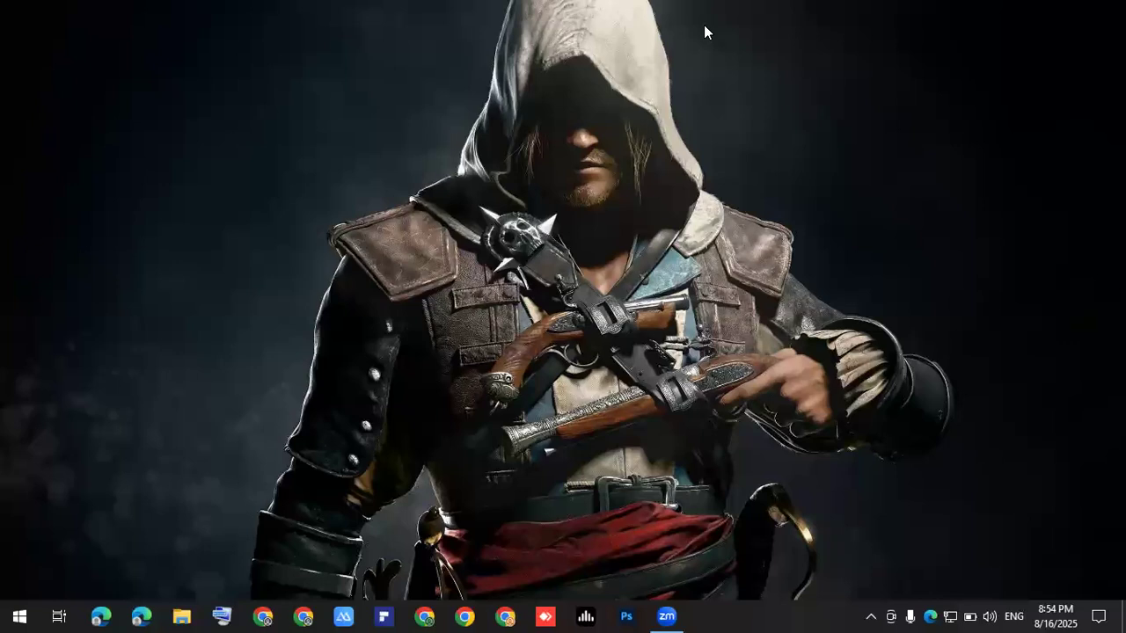
Open Microsoft Edge and load the router admin page at 192.168.10.1.
left_click(93, 614)
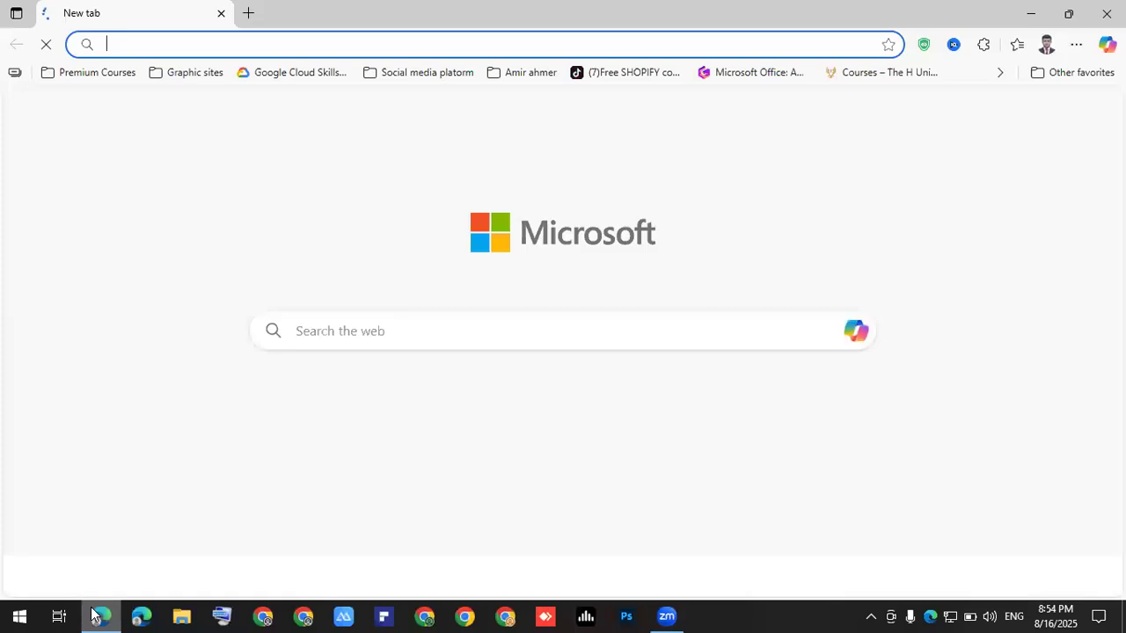
left_click(200, 46)
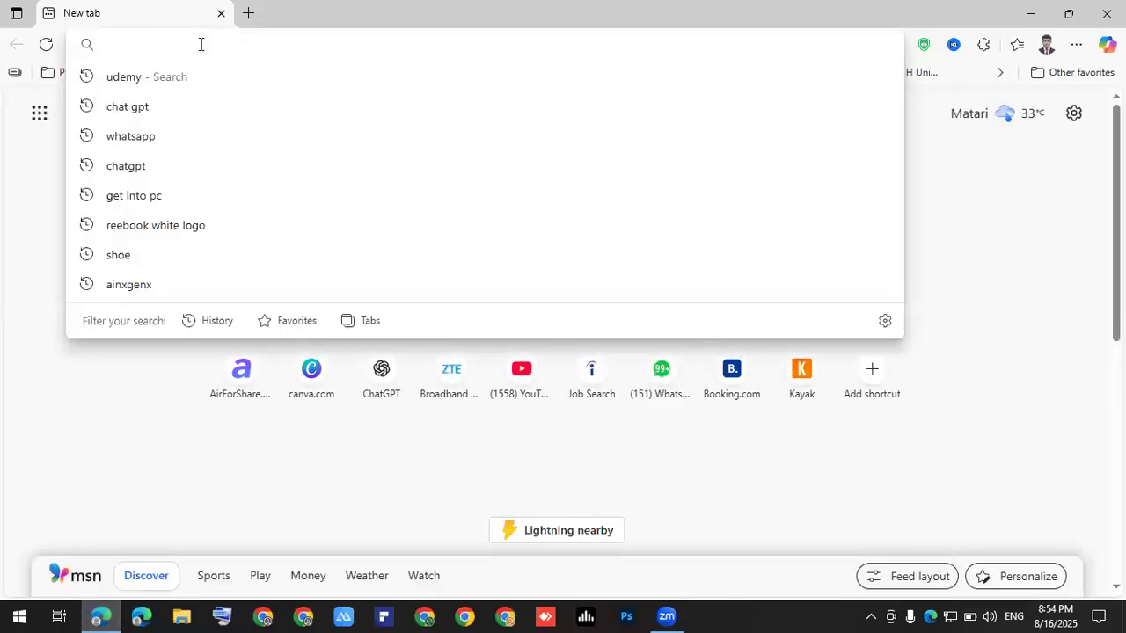
type("192")
key("Return")
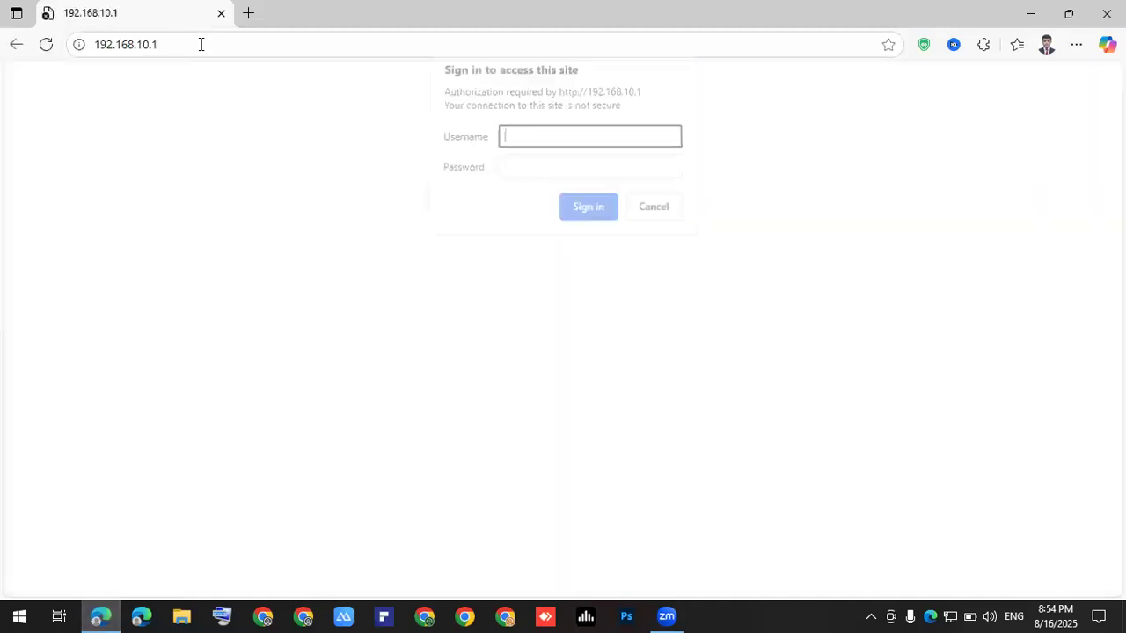
left_click(544, 218)
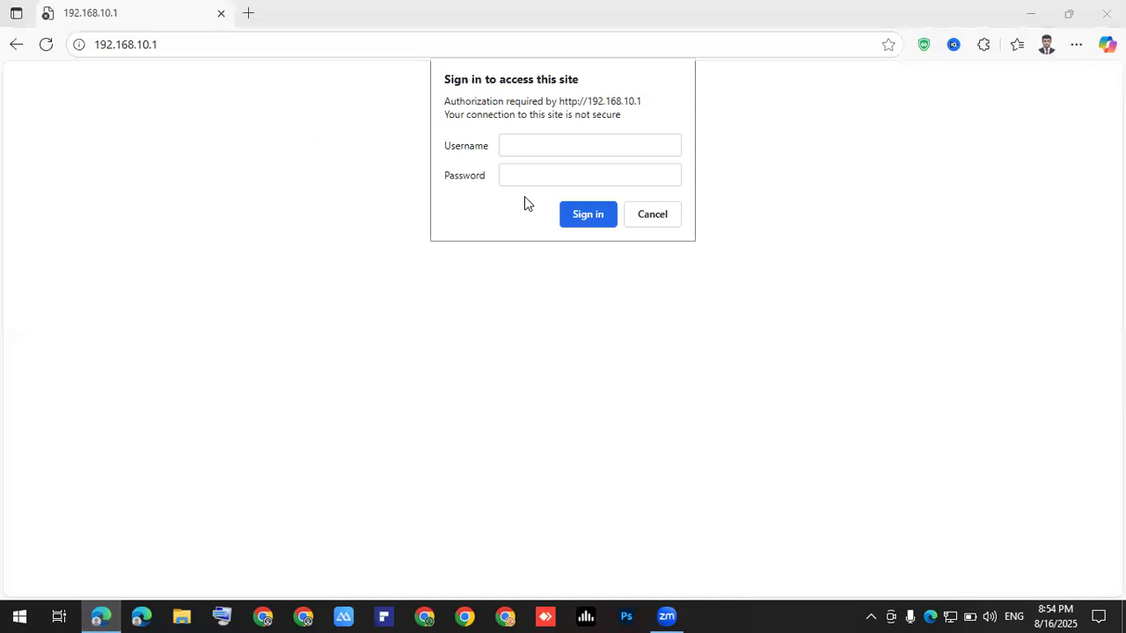
Sign in to the PTCL router with the admin username and password.
left_click(510, 146)
type("admin")
key("Tab")
type("admin1234")
key("Return")
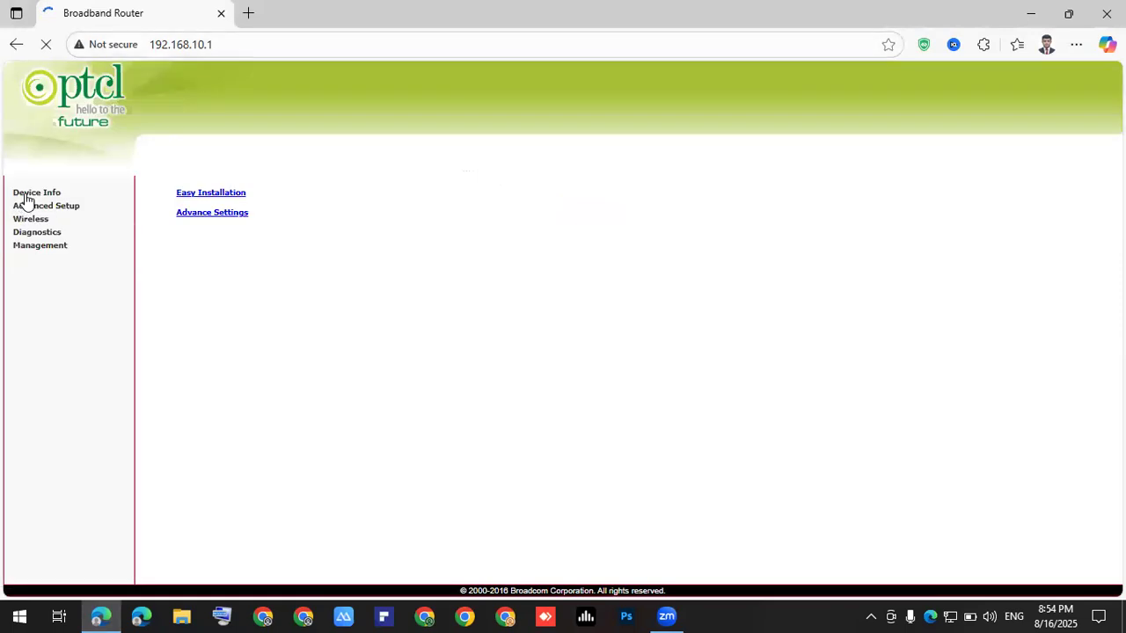
Disable wireless under Wireless > Basic, save it, and show the desktop.
left_click(32, 219)
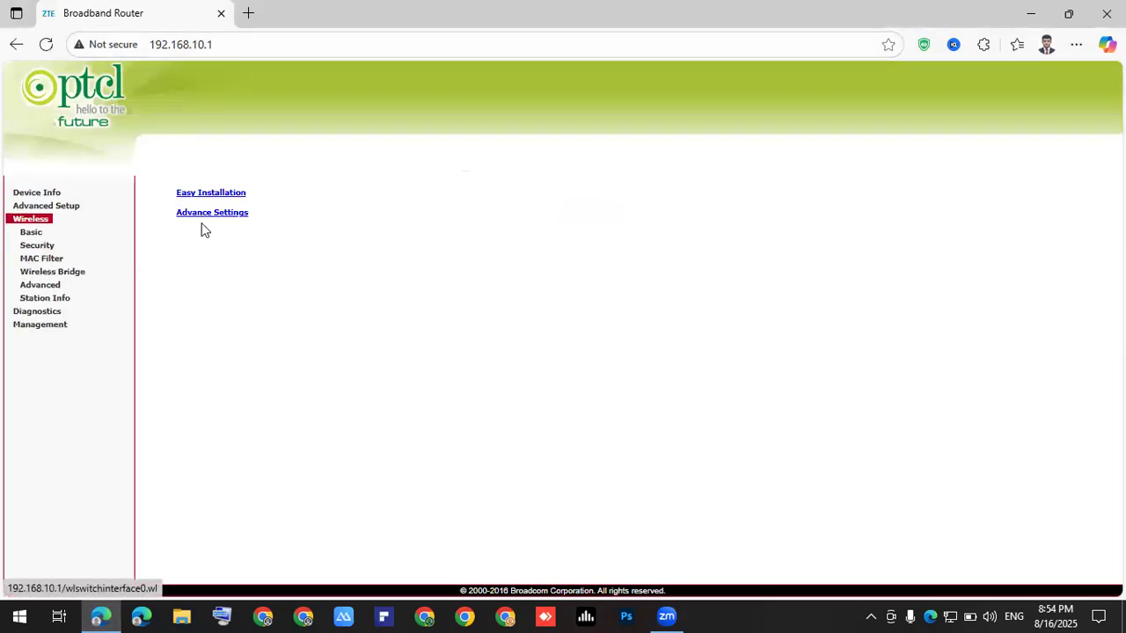
left_click(192, 220)
left_click(206, 242)
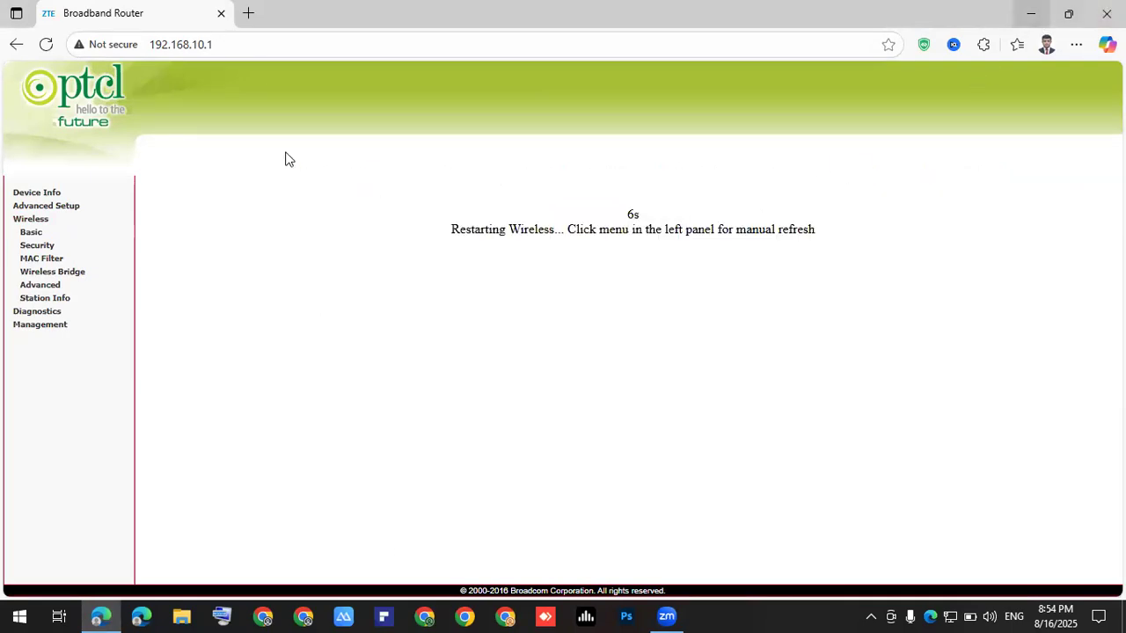
key("super+d")
right_click(290, 151)
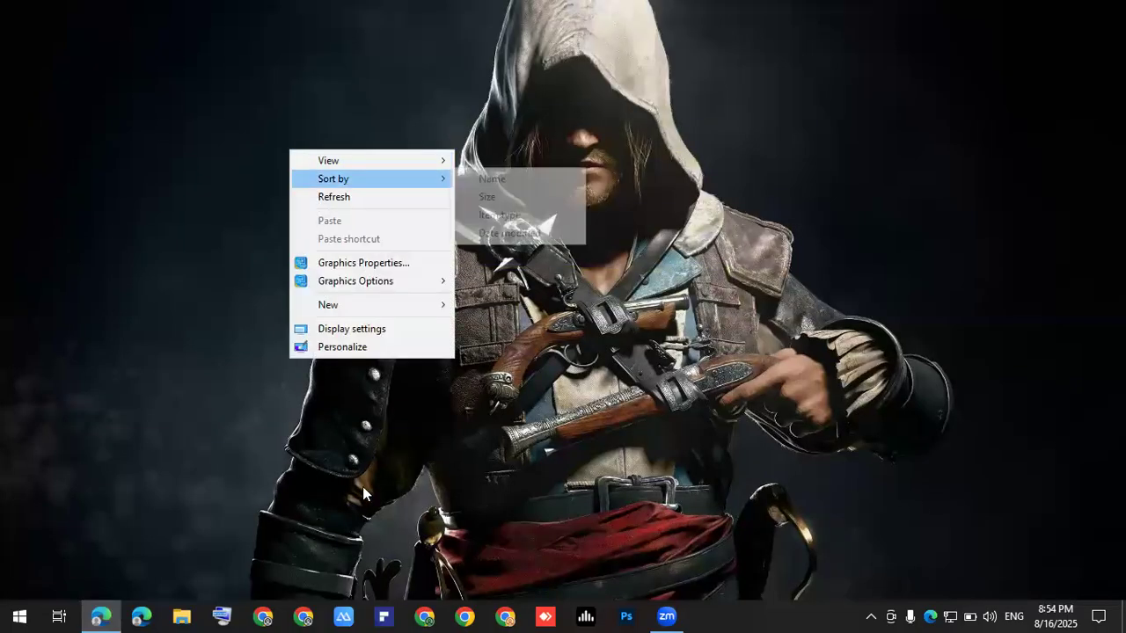
Dismiss the desktop menu and search the Start menu for 'exc' to find Excel 2016.
left_click(352, 525)
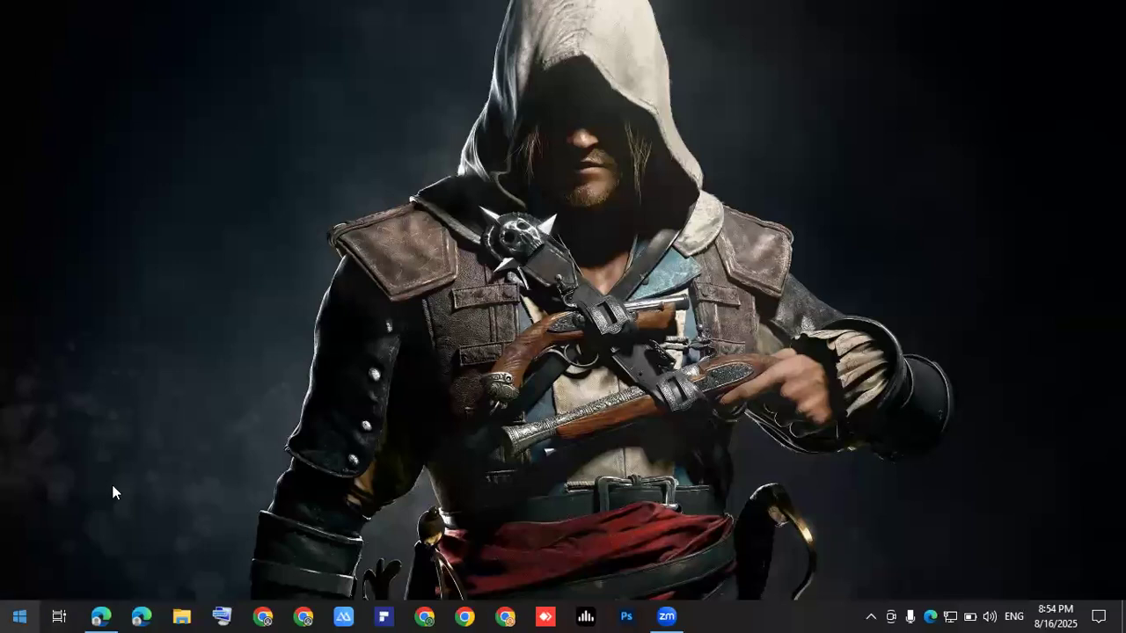
key("super")
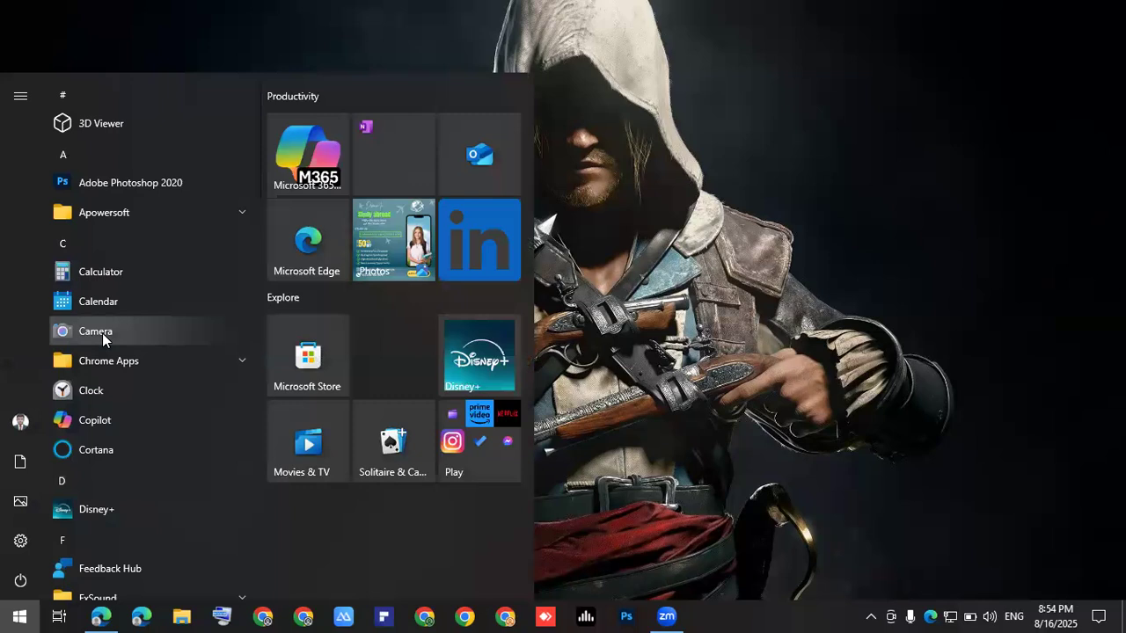
type("exc")
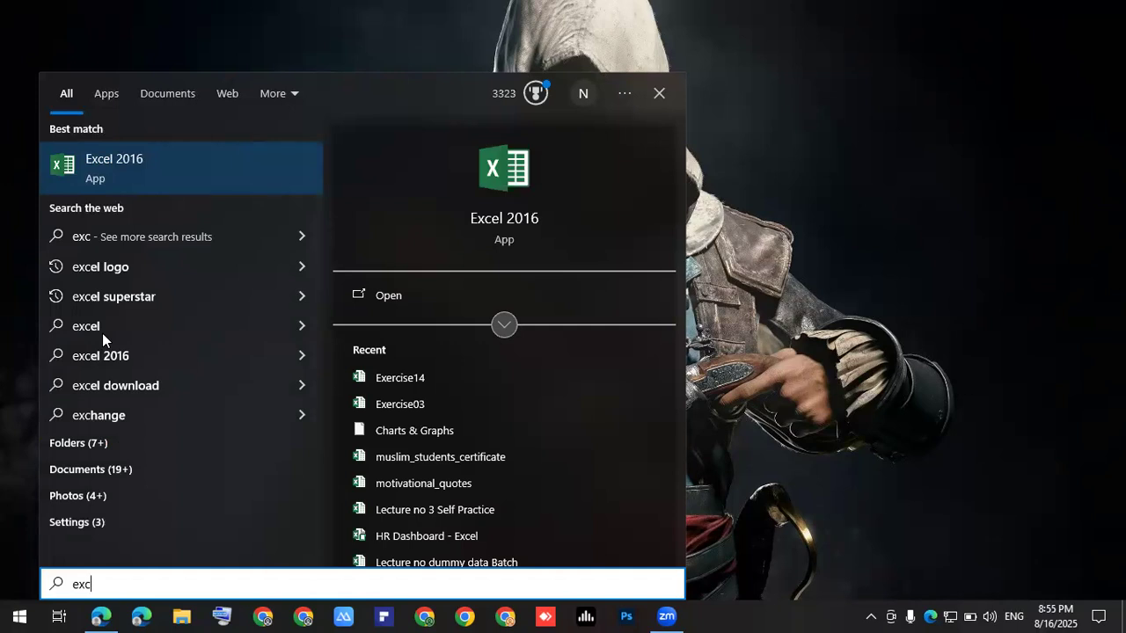
Launch Excel 2016 from the 'exc' search result and wait for its start screen.
key("Return")
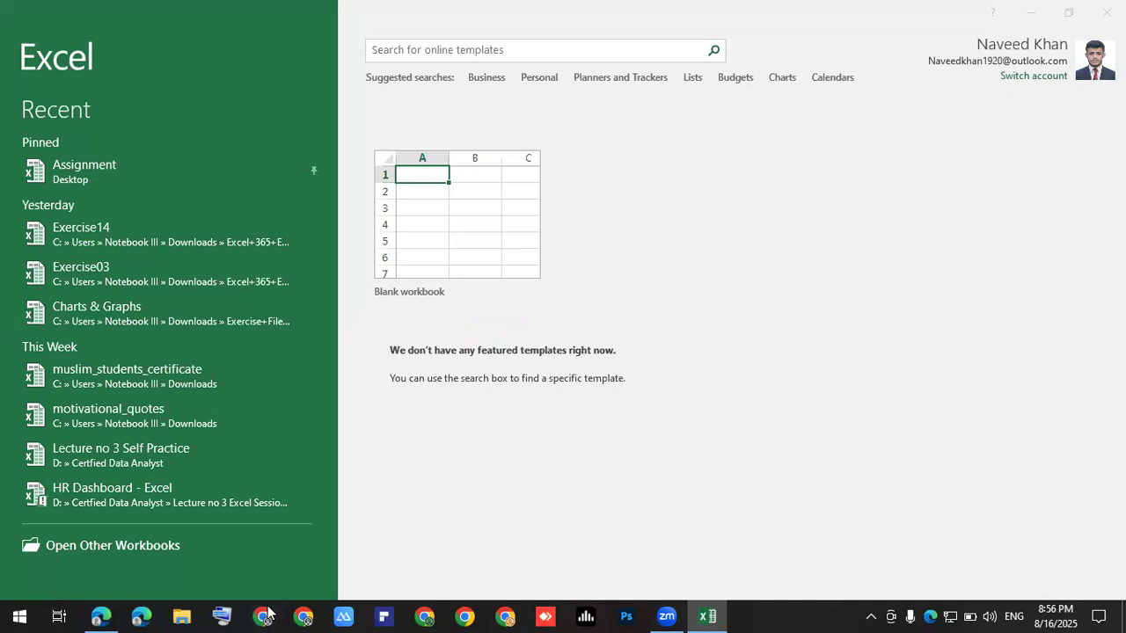
Create a blank workbook, select G8, and pin the Home ribbon permanently open.
left_click(482, 232)
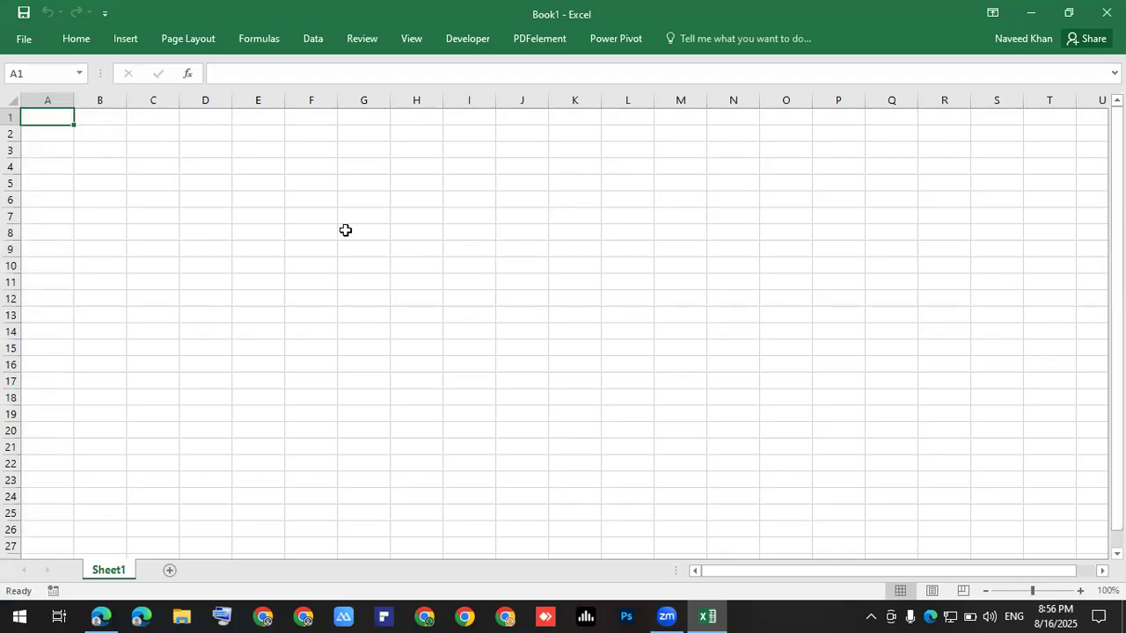
left_click(344, 232)
left_click(75, 38)
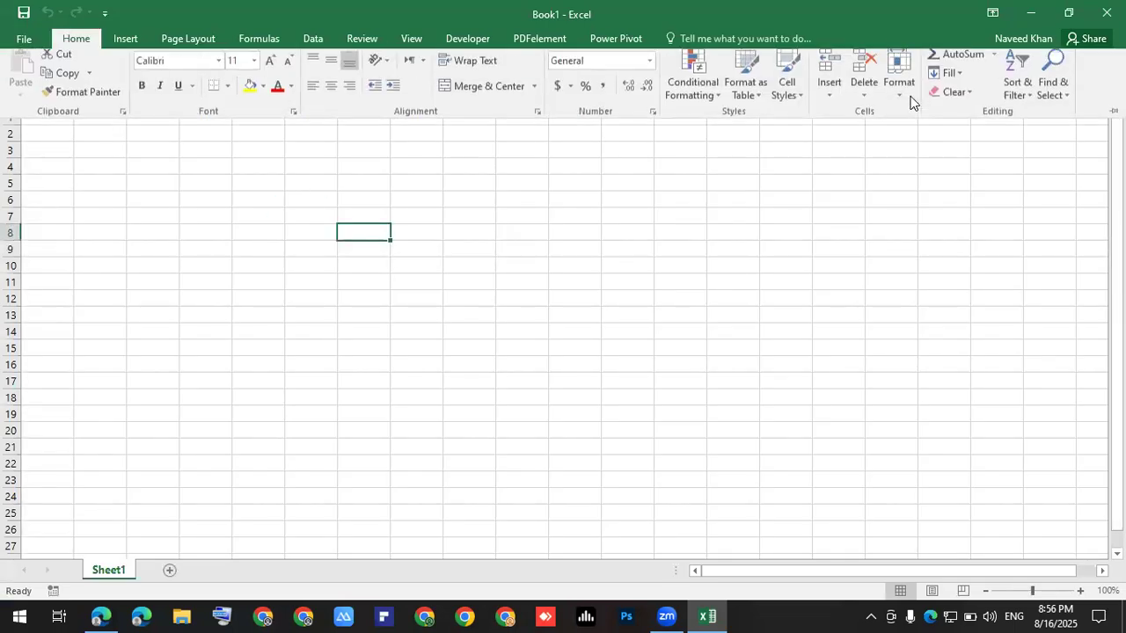
left_click(1048, 186)
left_click(79, 44)
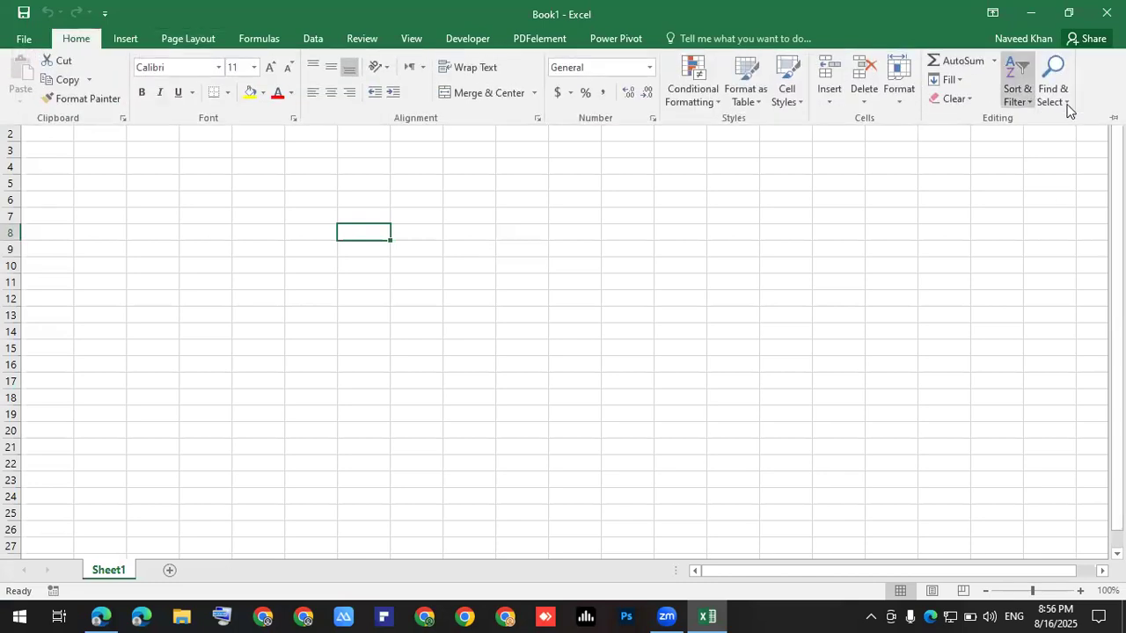
left_click(1112, 117)
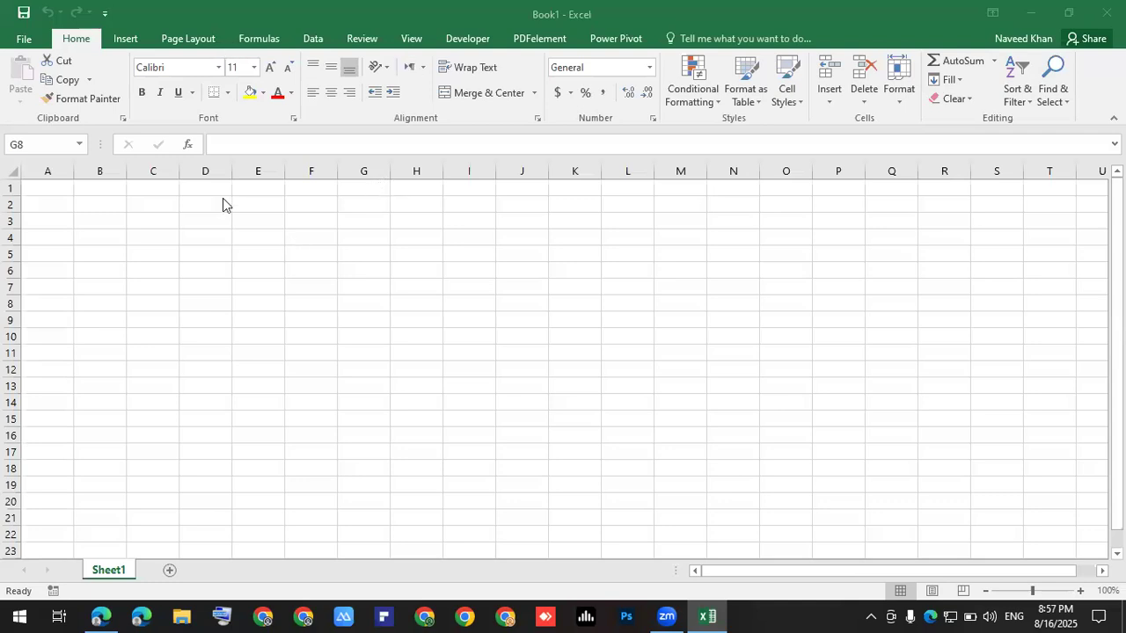
Select the ranges D2:K17 and G7:N7, then close Excel.
left_click_drag(190, 201, 589, 455)
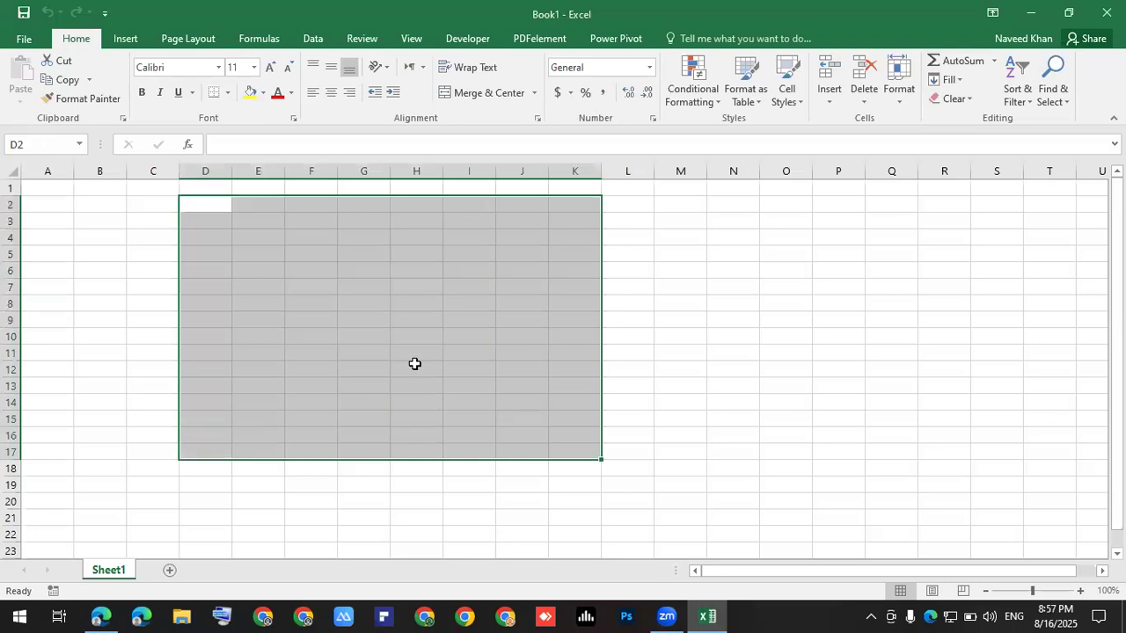
left_click_drag(415, 364, 409, 353)
left_click_drag(382, 292, 736, 287)
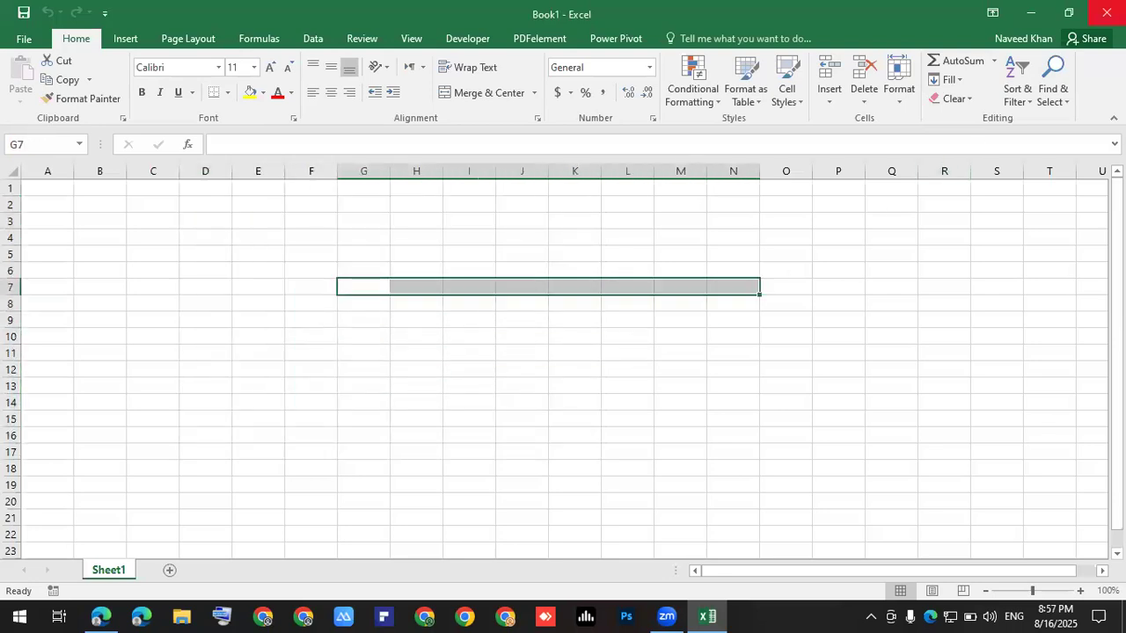
left_click(1106, 12)
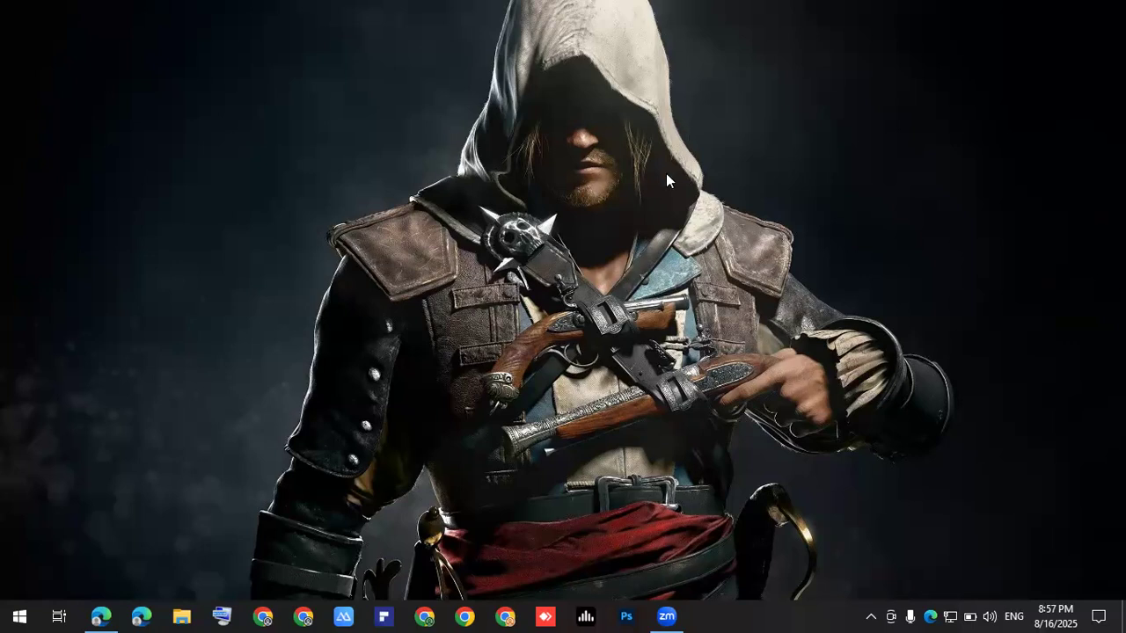
Relaunch Excel via 'ex' search and open the pinned Assignment workbook, scrolling its Formulas sheet.
left_click(19, 615)
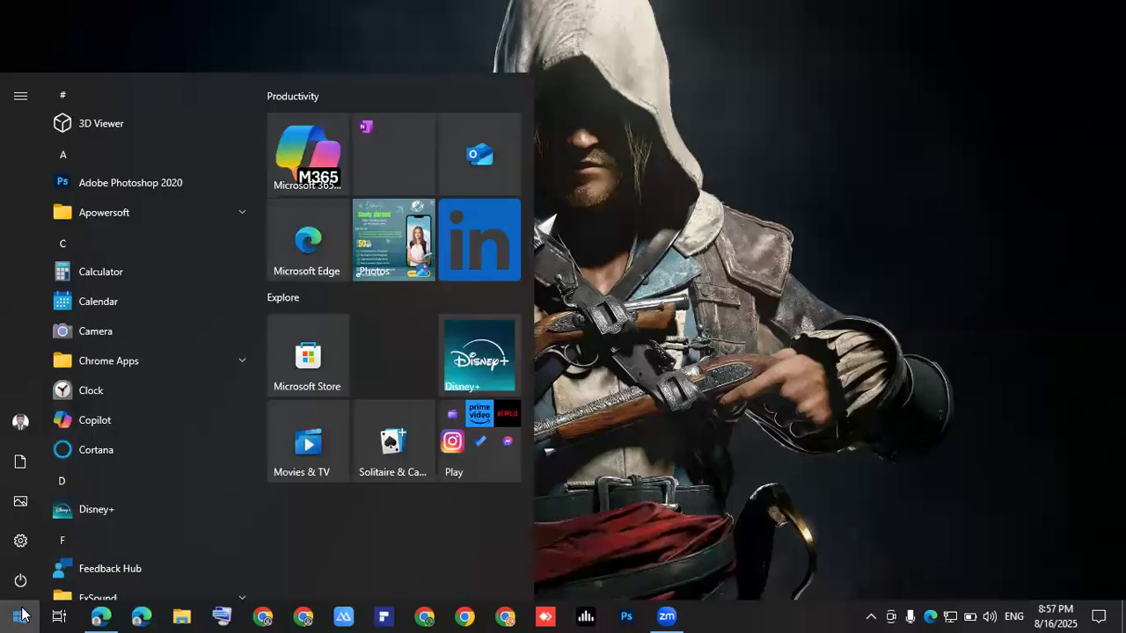
type("ex")
key("Return")
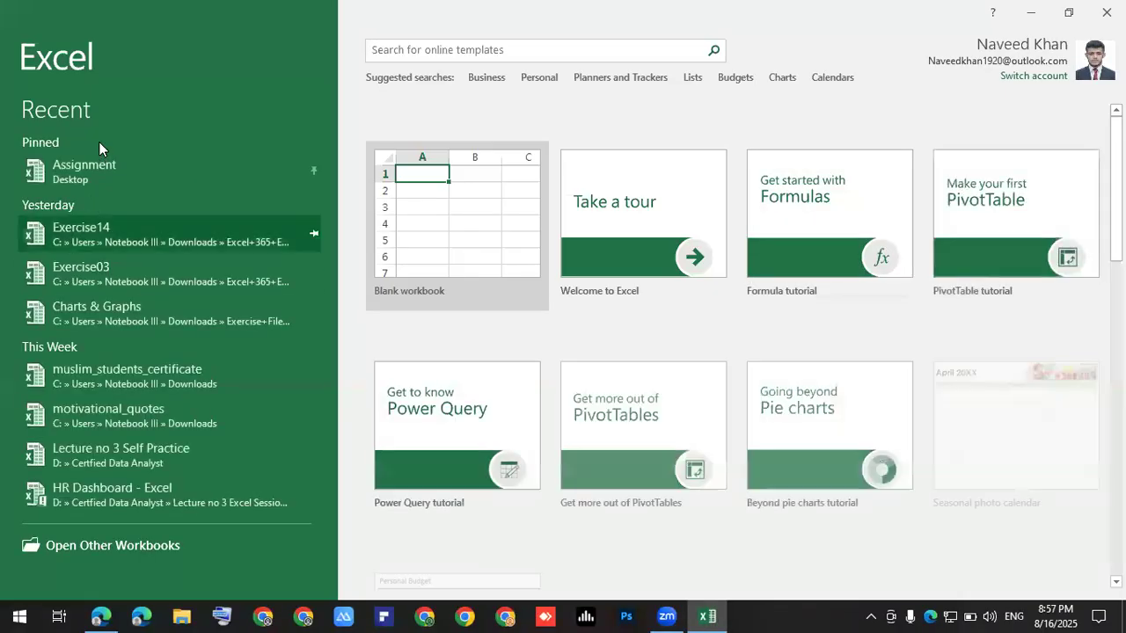
left_click(84, 167)
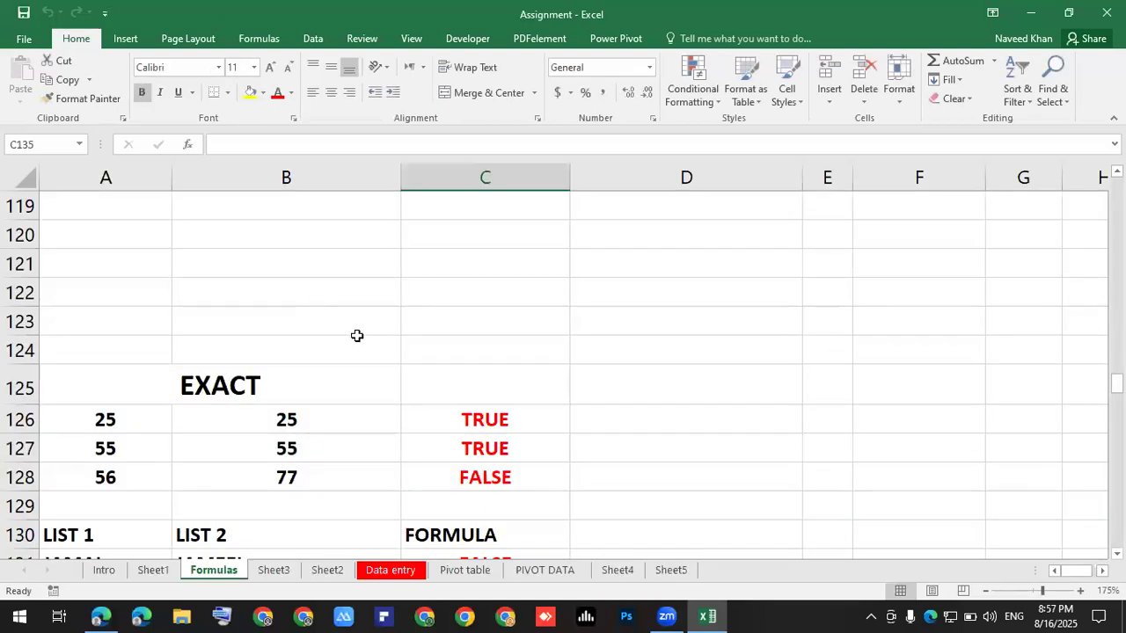
left_click(357, 339)
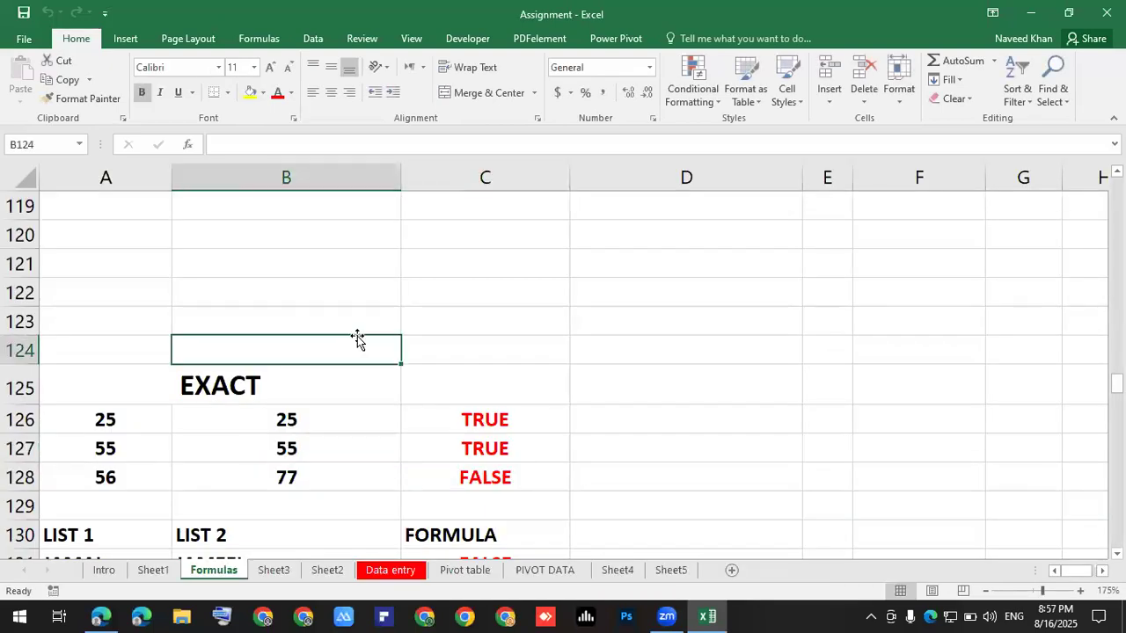
scroll(357, 339, "up", 2)
scroll(357, 339, "up", 20)
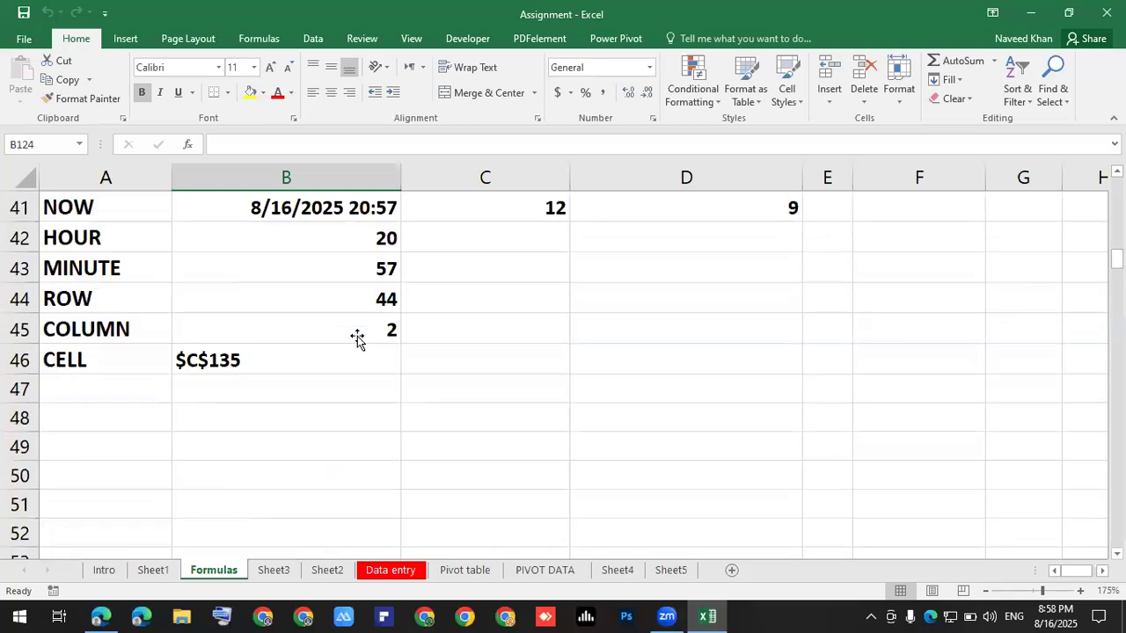
scroll(357, 339, "up", 8)
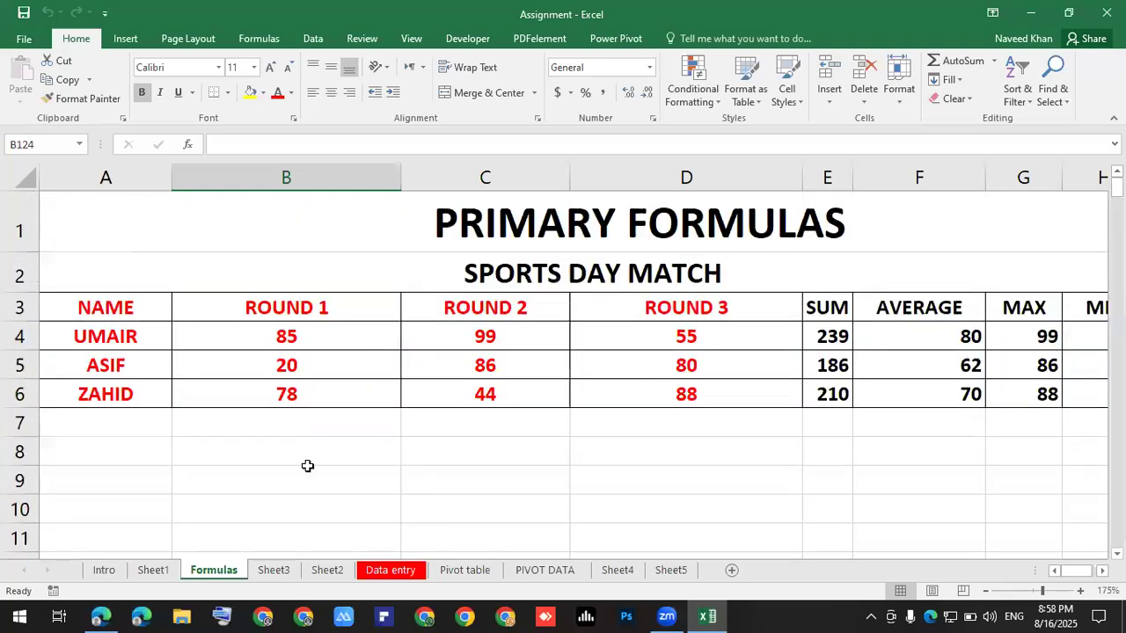
Switch to the Intro sheet and scroll through its content.
left_click(114, 573)
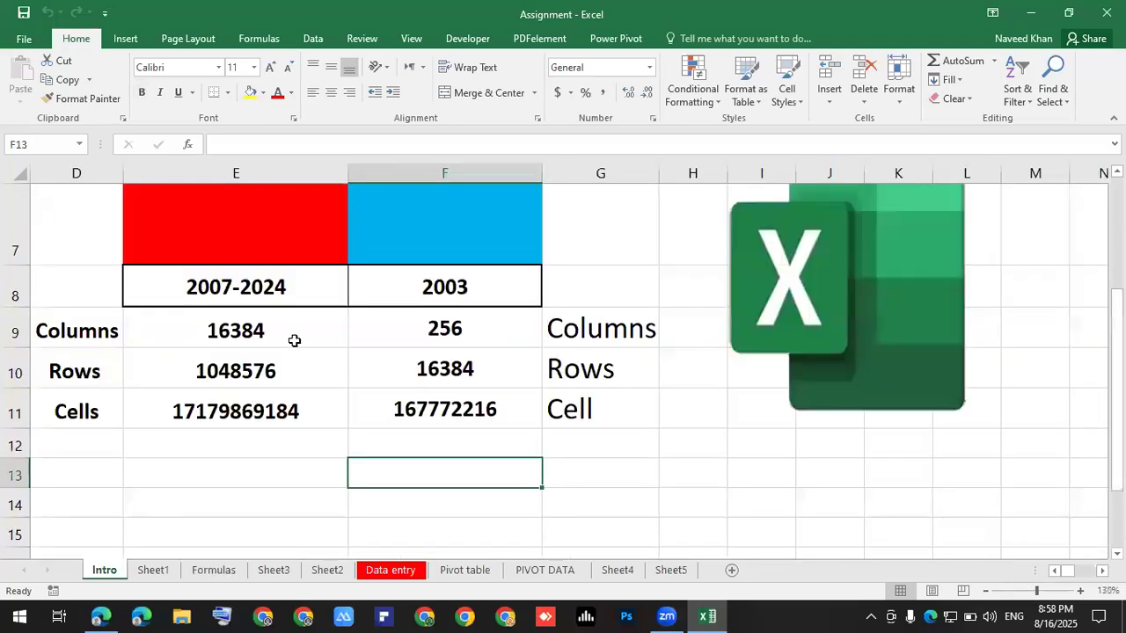
scroll(307, 332, "up", 2)
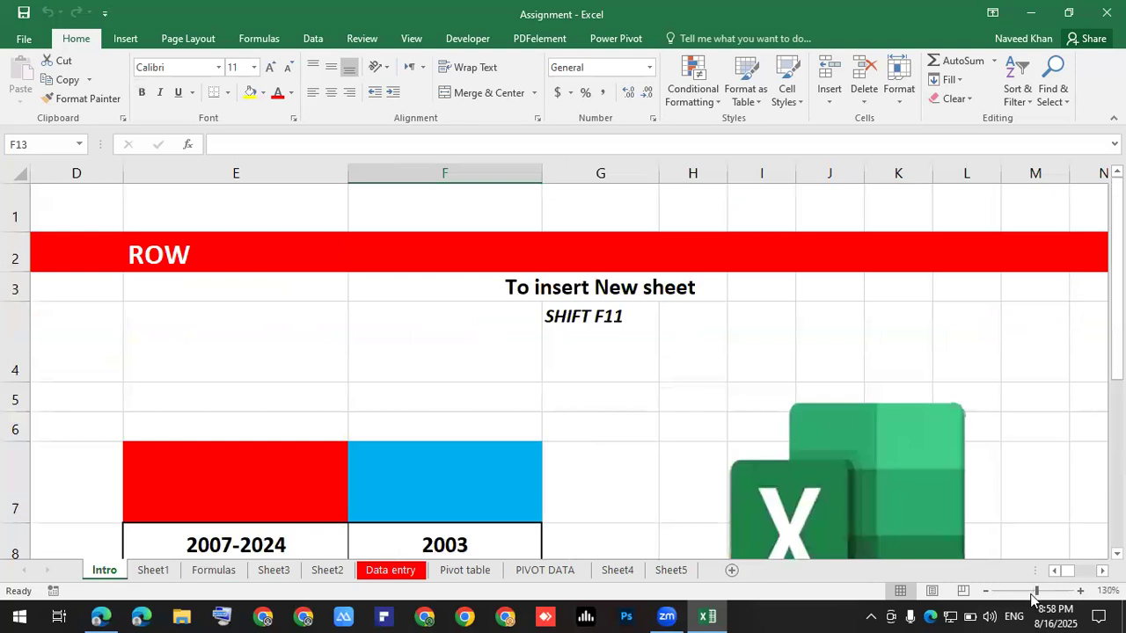
left_click(1054, 571)
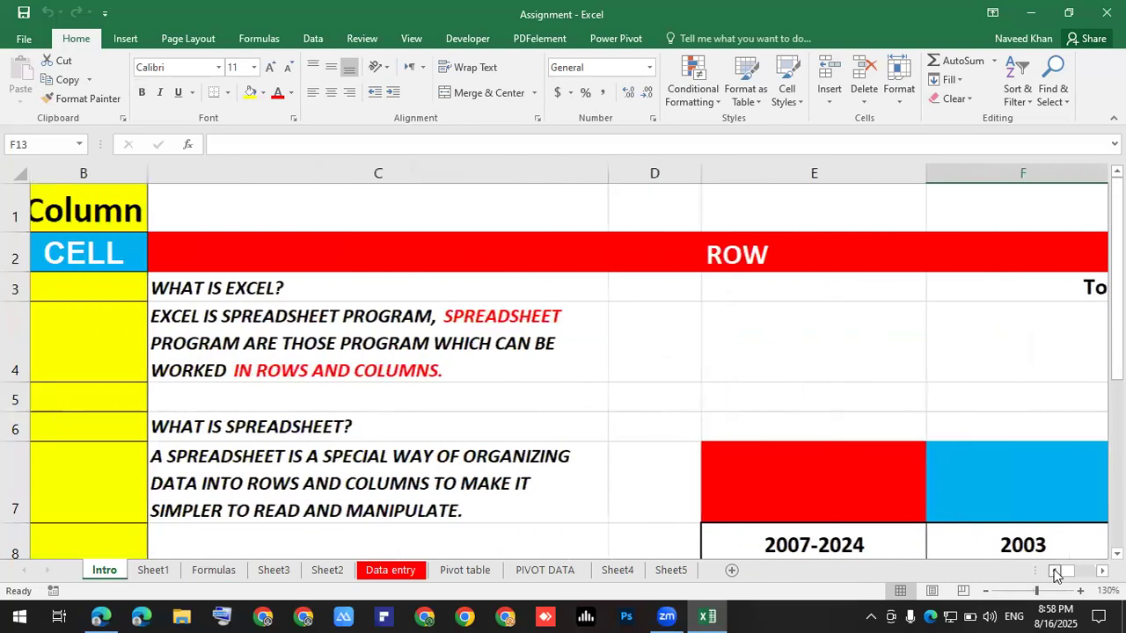
scroll(269, 324, "down", 2)
scroll(269, 308, "up", 2)
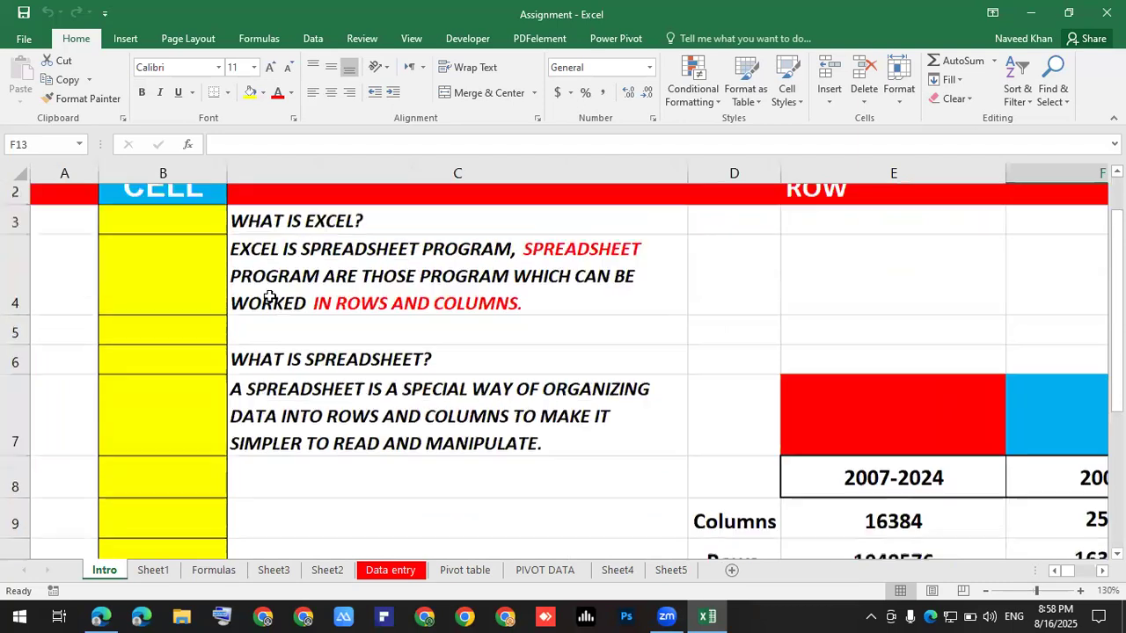
scroll(252, 229, "down", 1)
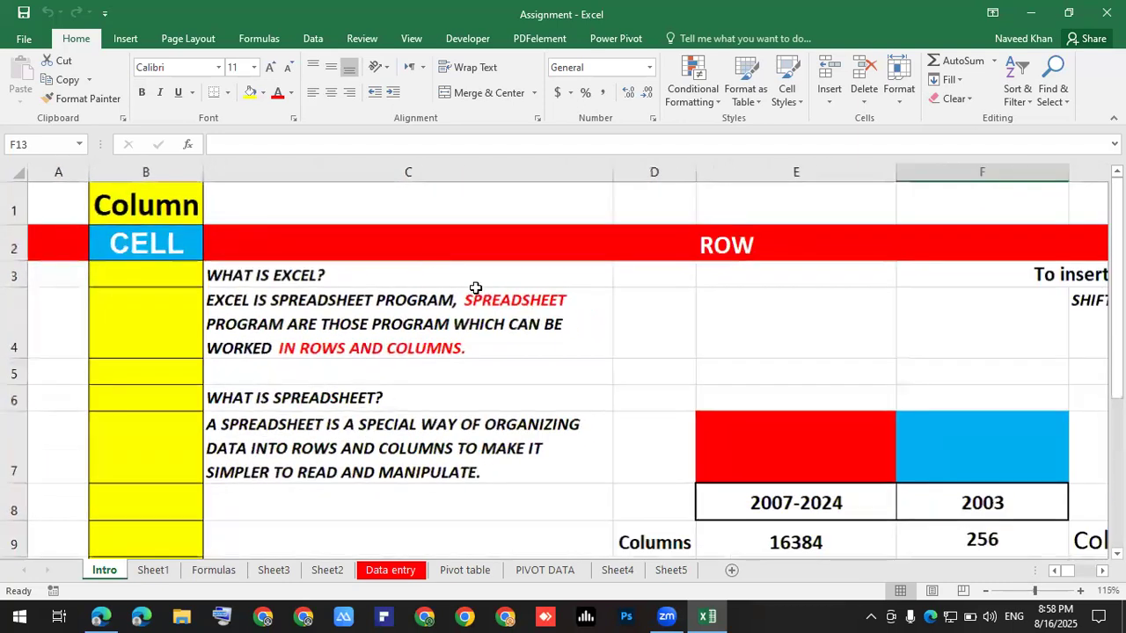
left_click_drag(286, 275, 314, 327)
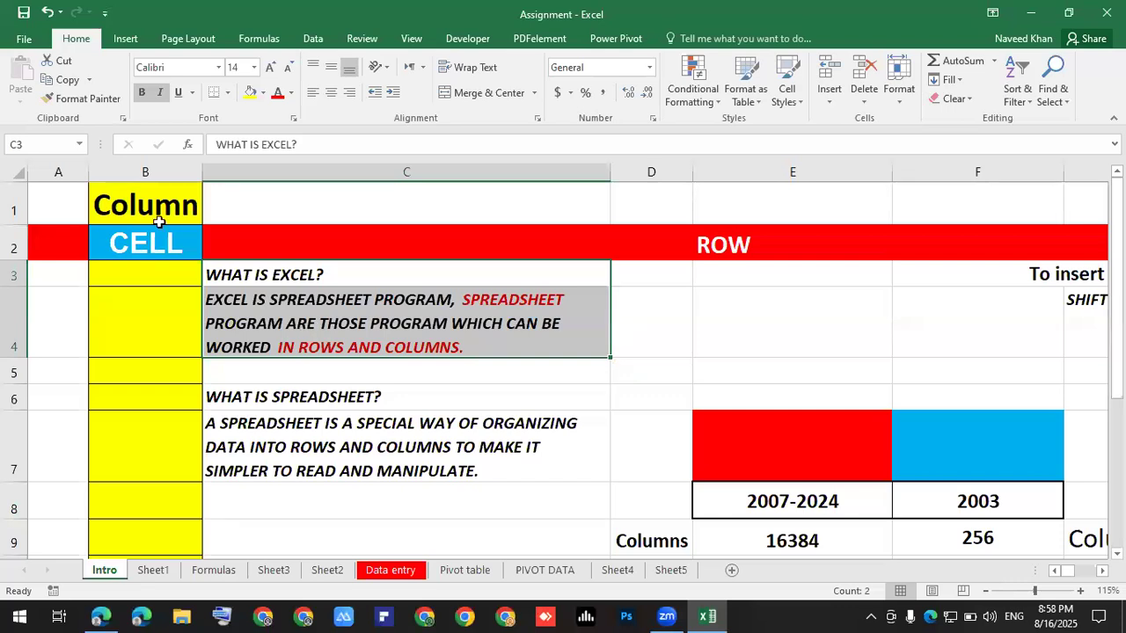
left_click(61, 172)
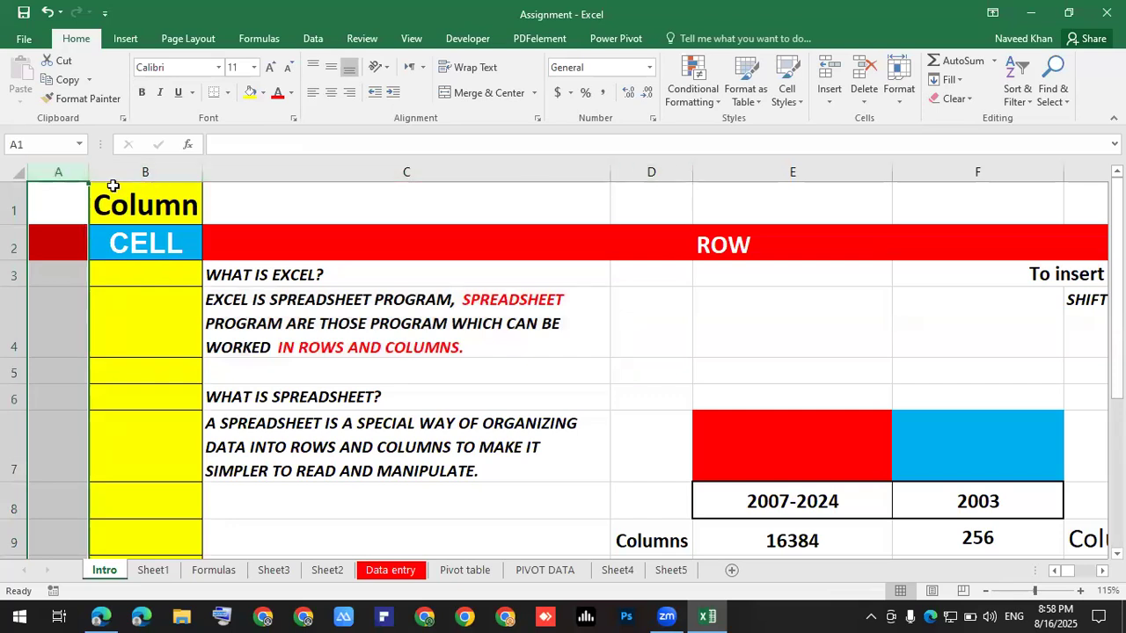
left_click(145, 173)
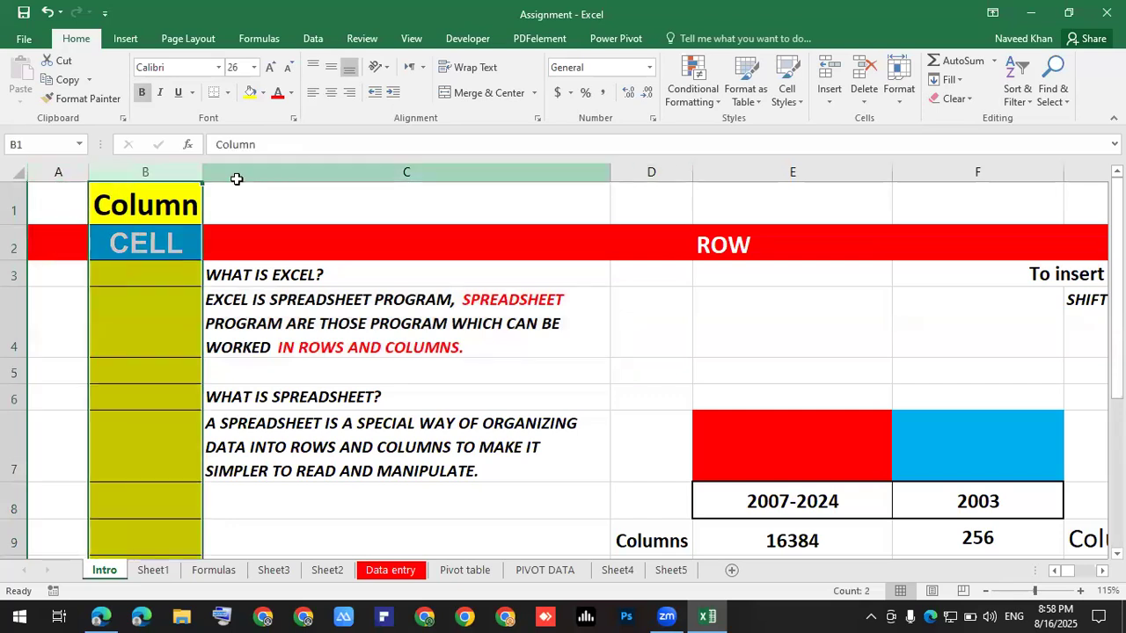
left_click(236, 178)
left_click(651, 172)
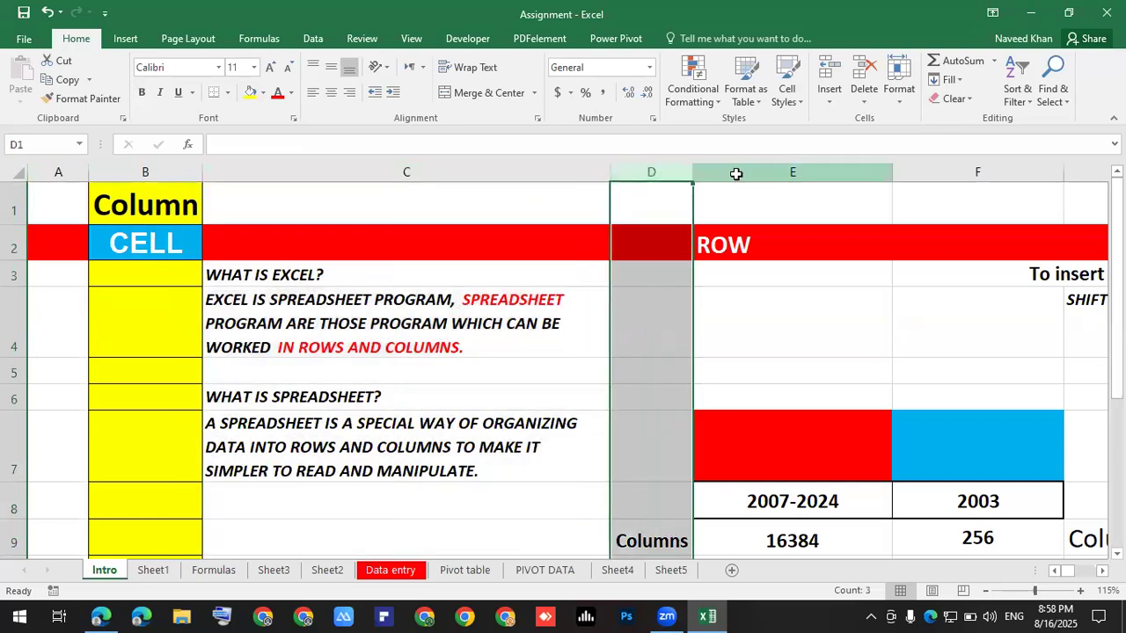
left_click(736, 173)
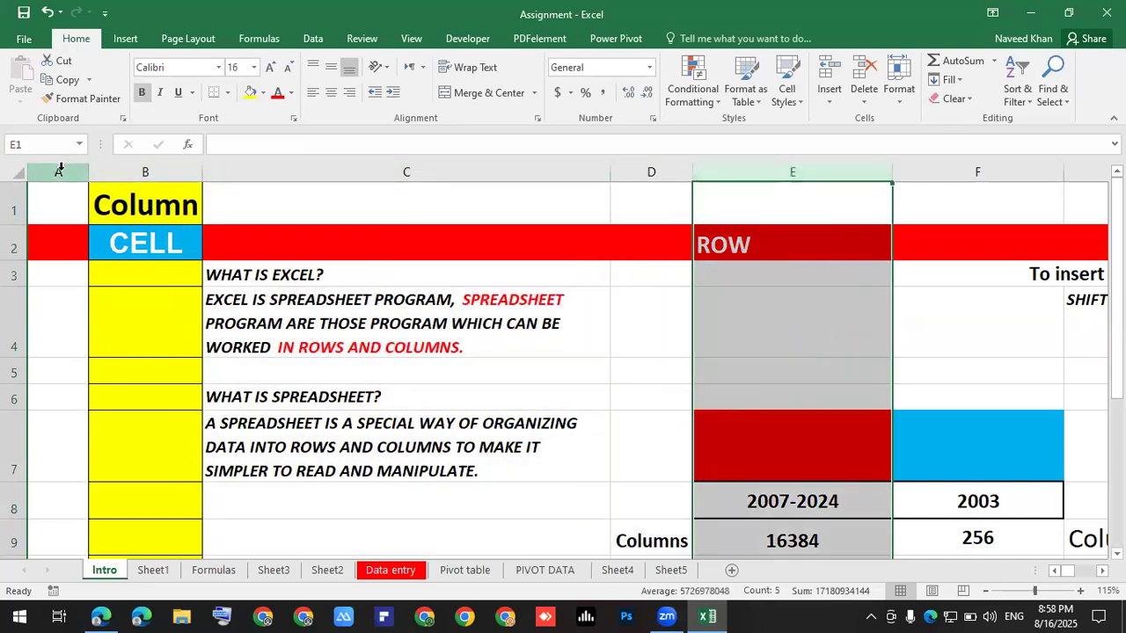
left_click(59, 170)
left_click(138, 172)
left_click(235, 170)
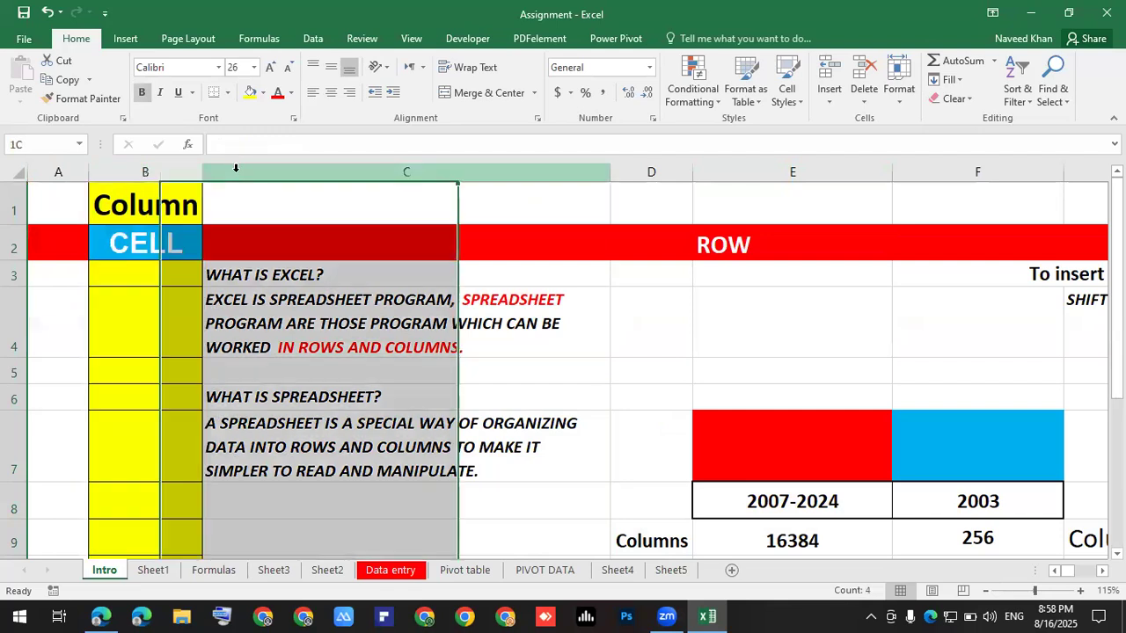
left_click(623, 173)
left_click(753, 173)
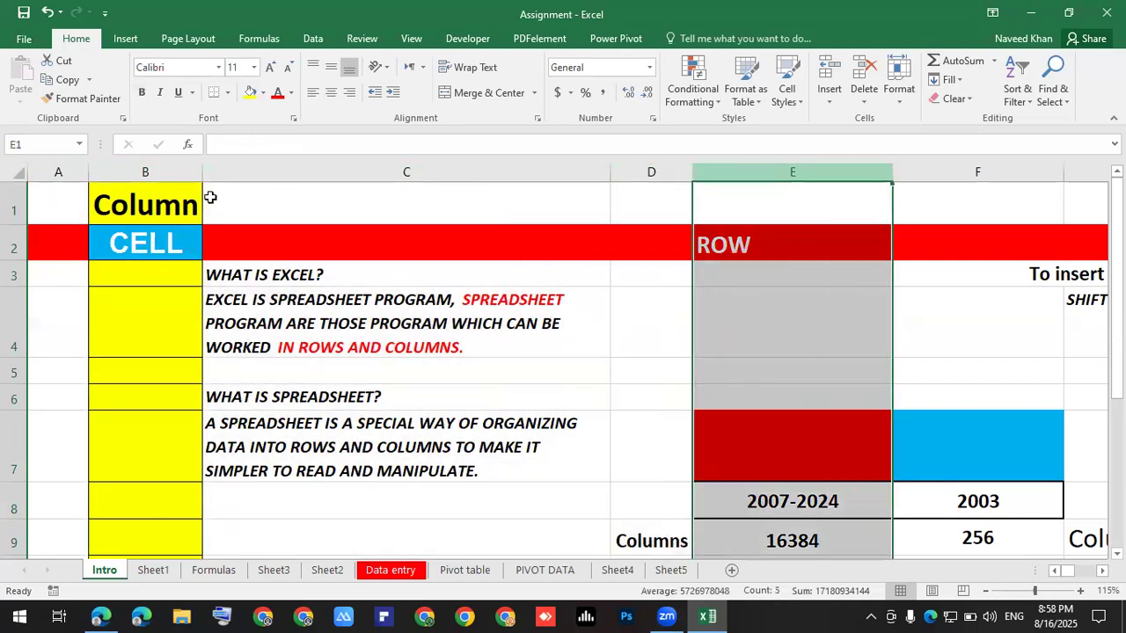
left_click(12, 201)
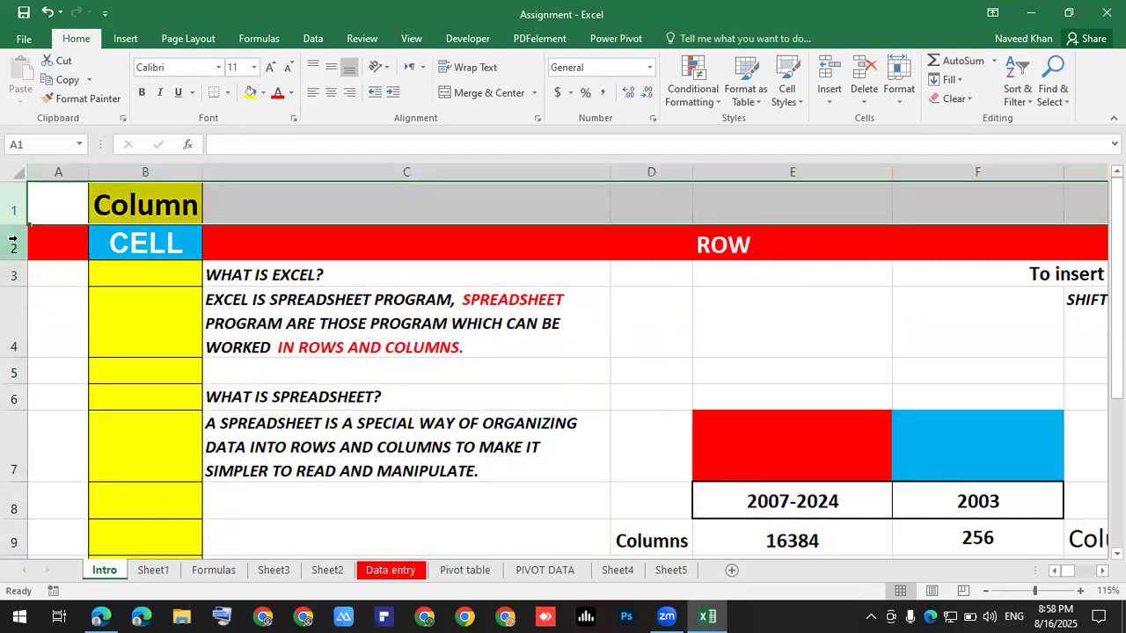
left_click(12, 243)
left_click(13, 275)
left_click(13, 308)
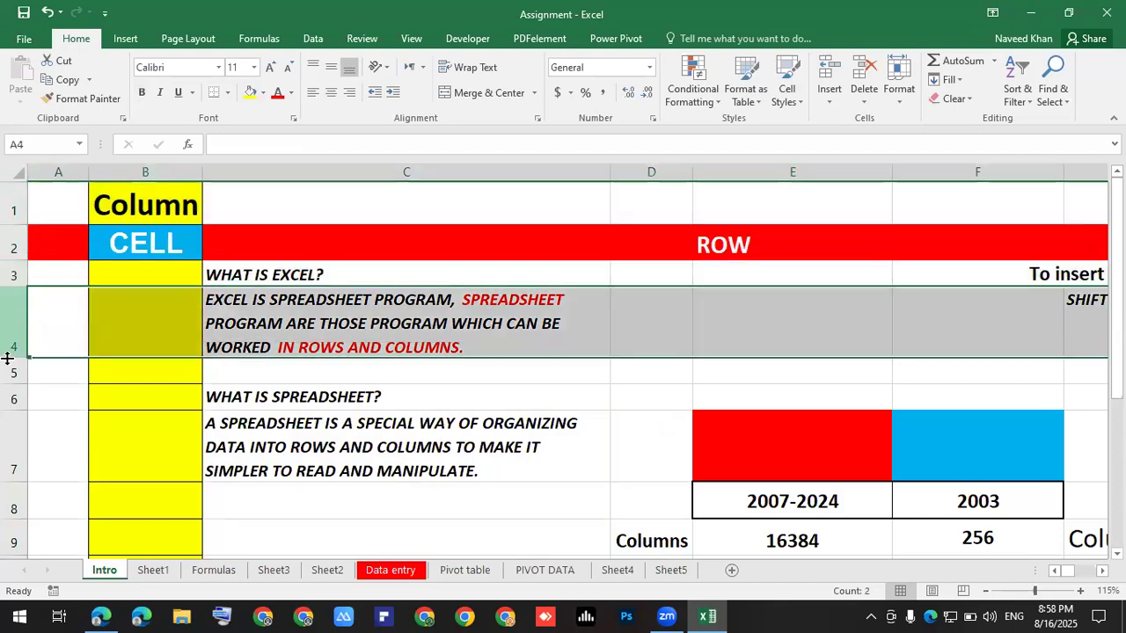
left_click(11, 373)
left_click(11, 397)
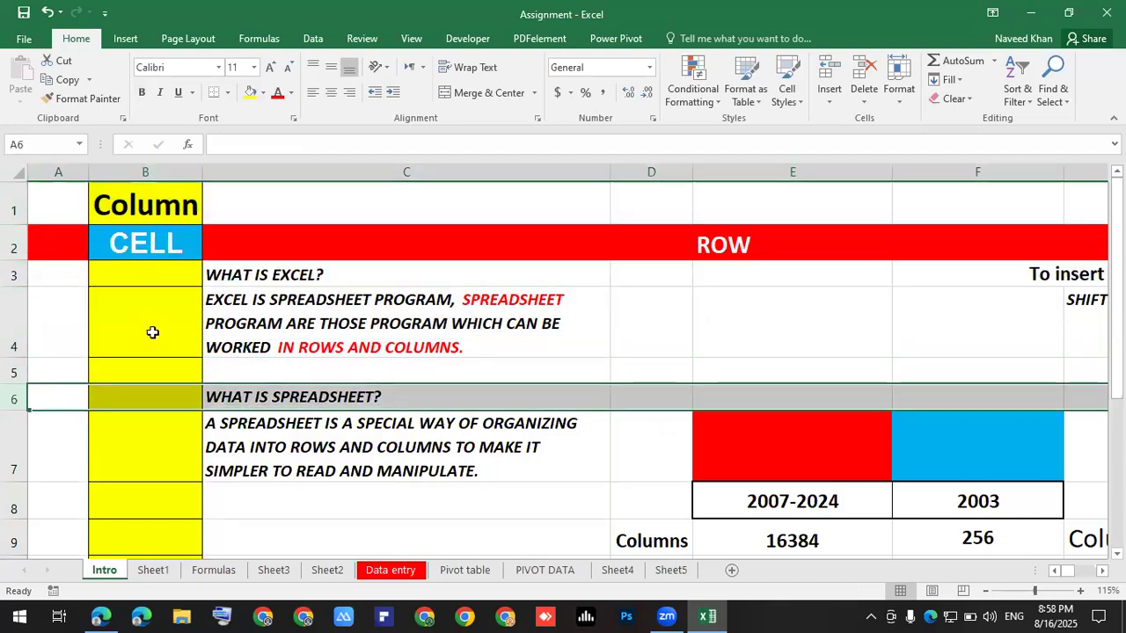
left_click(249, 292)
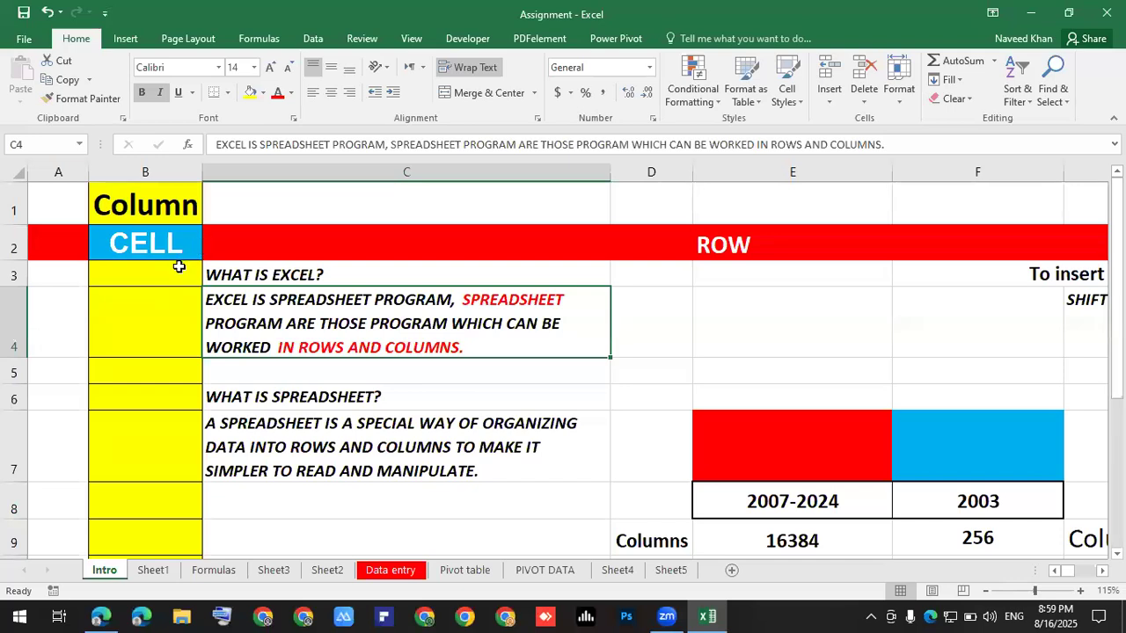
left_click(547, 288)
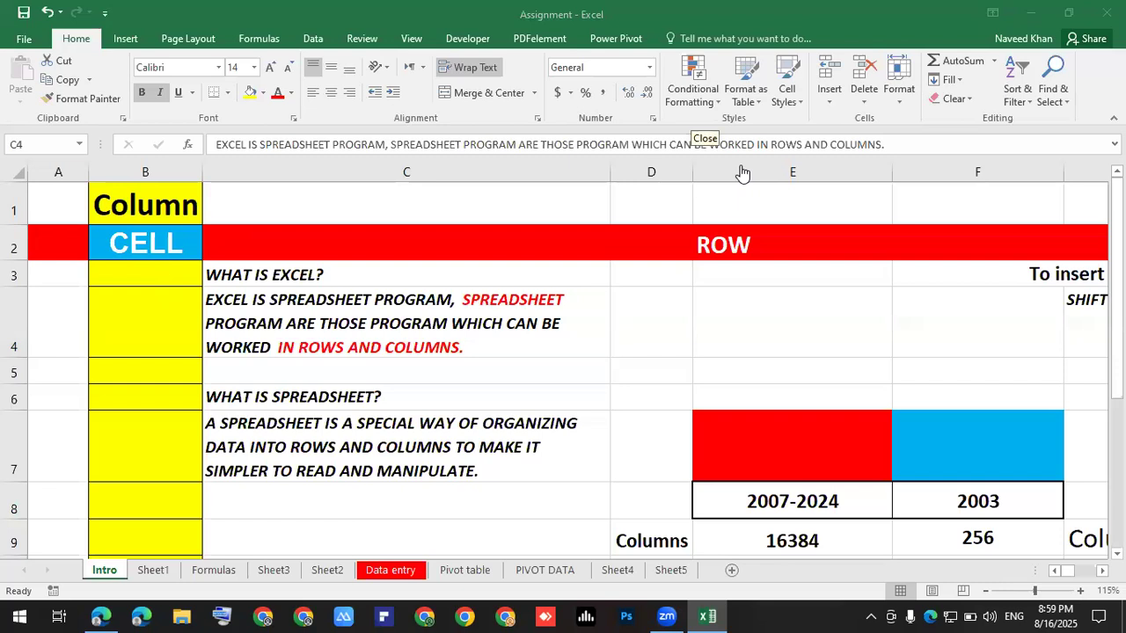
left_click(507, 290)
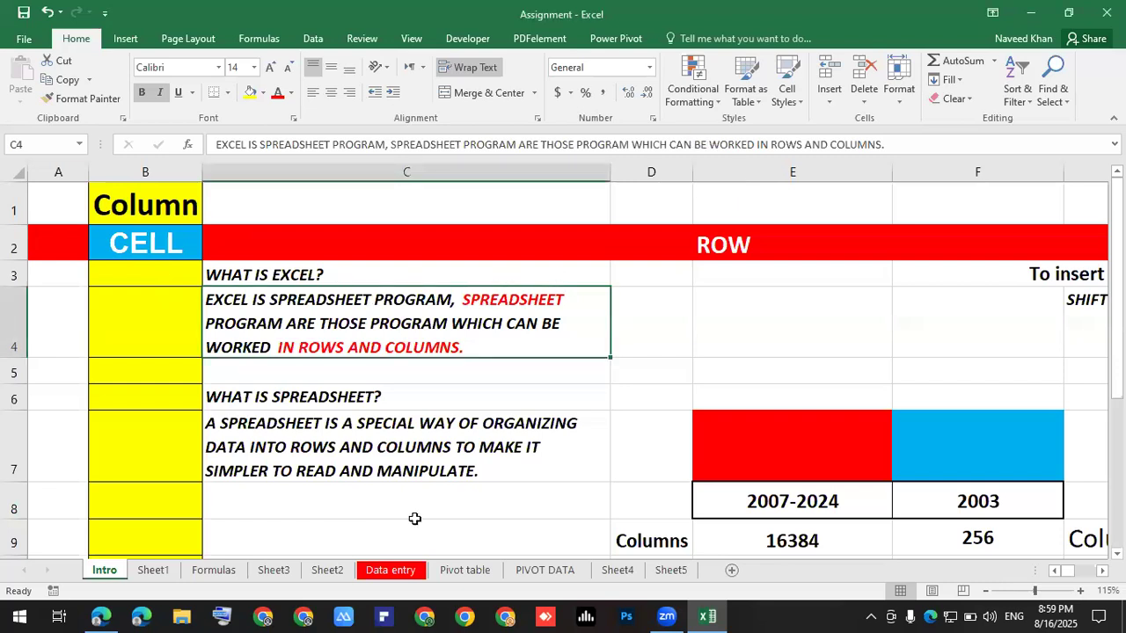
left_click(137, 293)
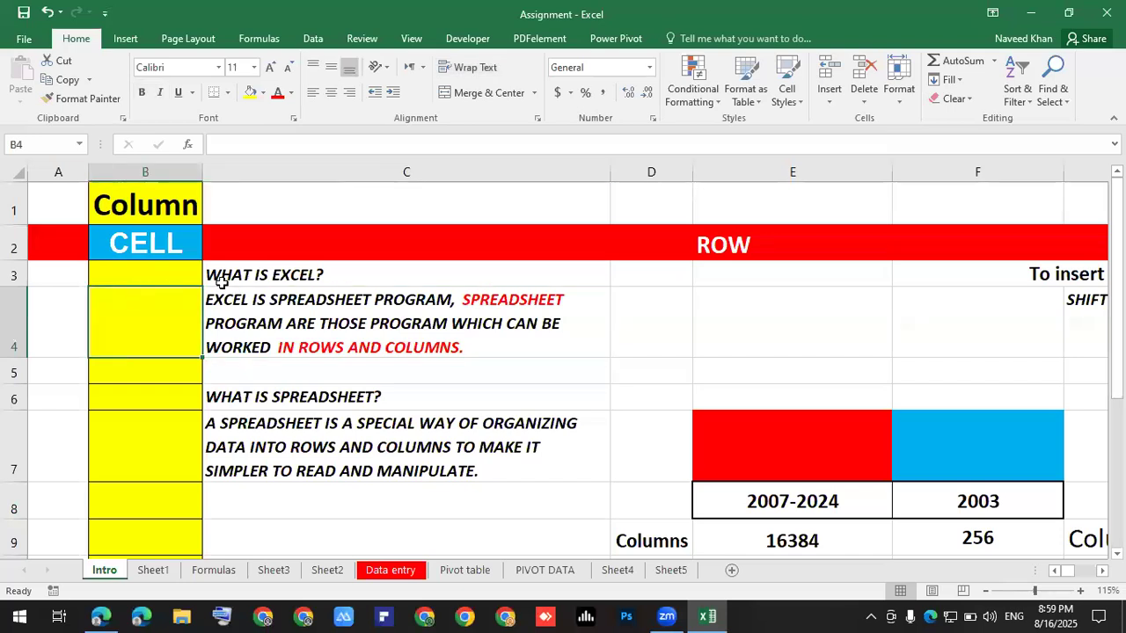
scroll(240, 323, "down", 2)
scroll(246, 322, "up", 1)
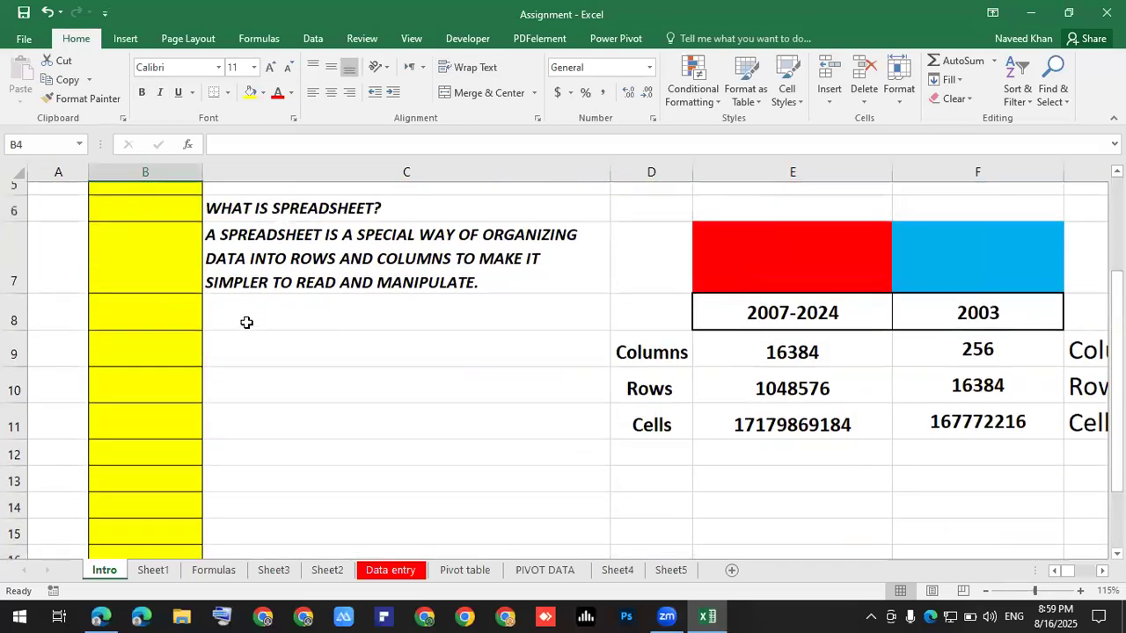
left_click(309, 294)
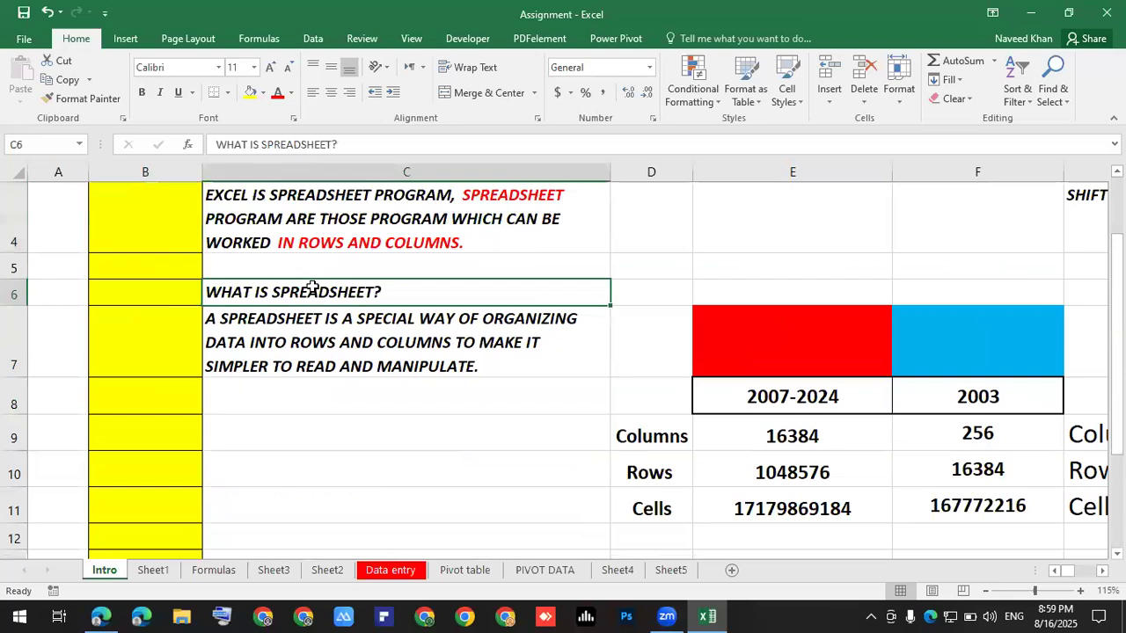
scroll(330, 301, "up", 1)
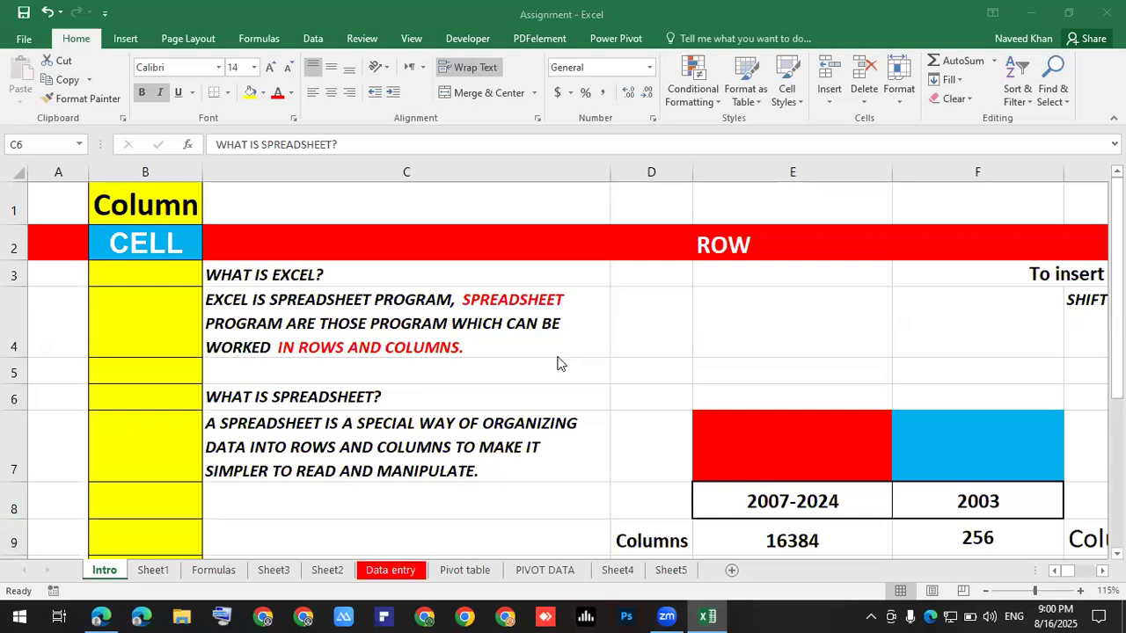
left_click(596, 314)
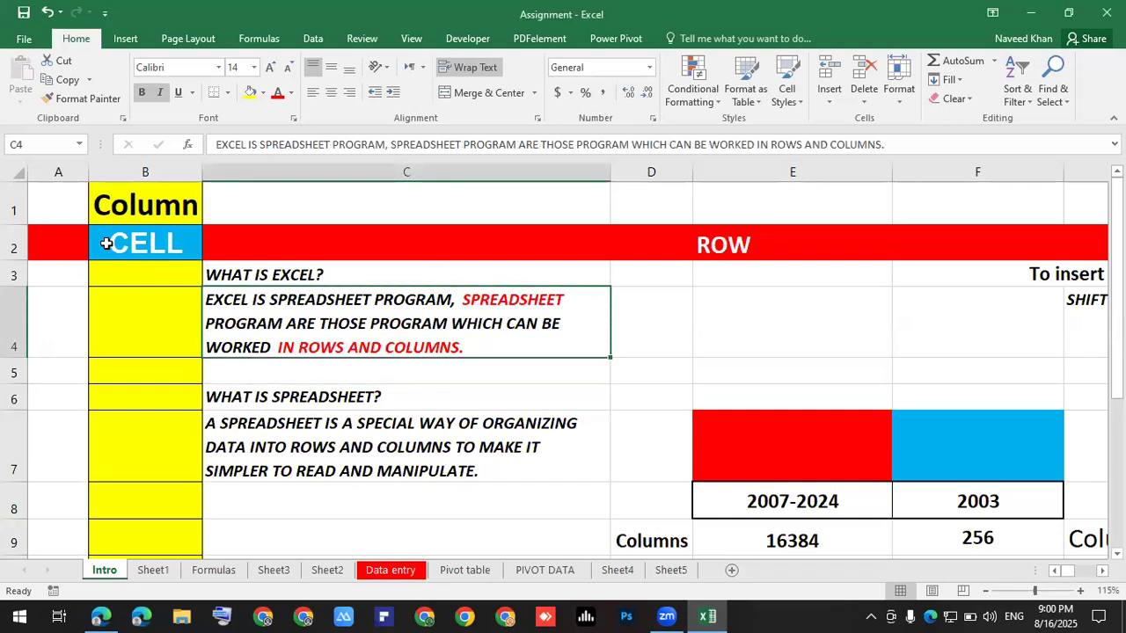
left_click_drag(14, 209, 8, 272)
left_click(7, 273)
left_click(12, 307)
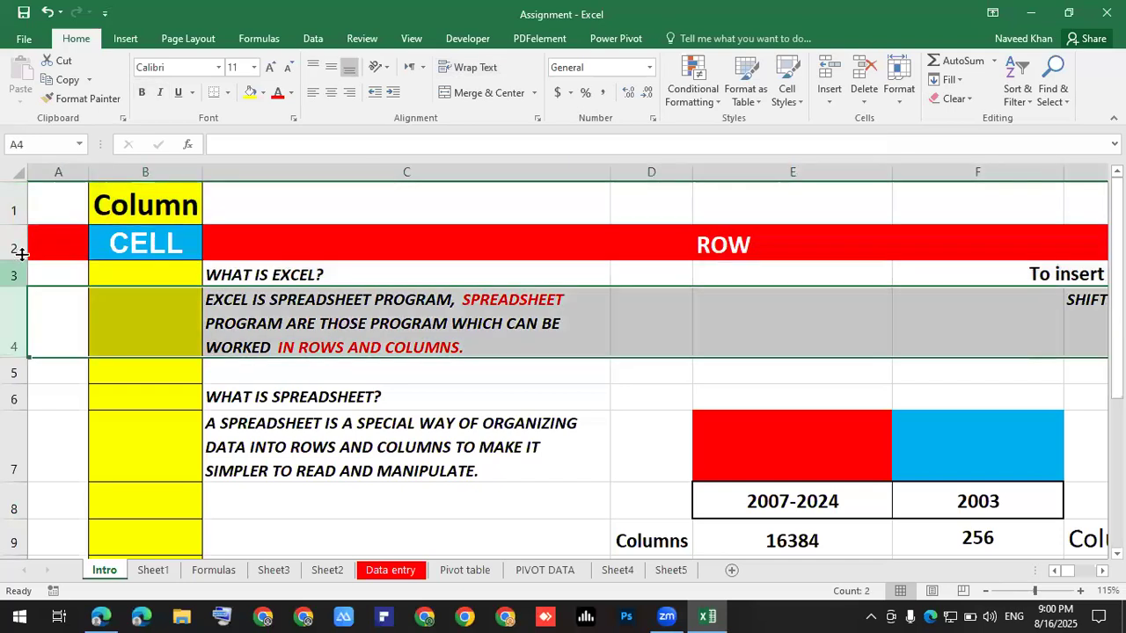
left_click(64, 170)
left_click(143, 168)
left_click(274, 172)
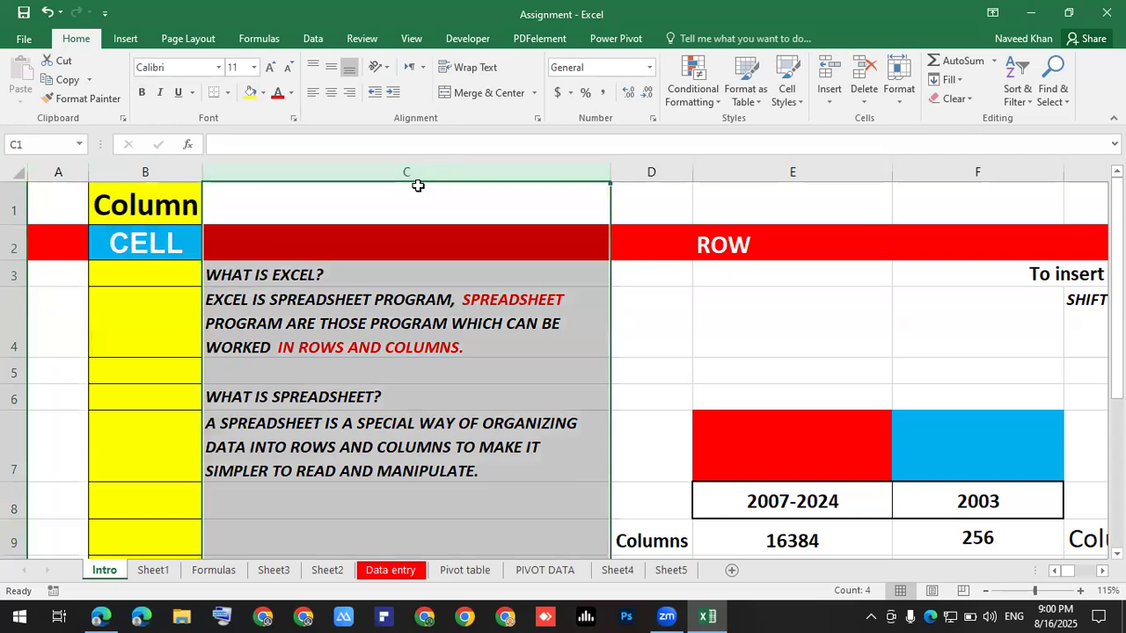
left_click(660, 170)
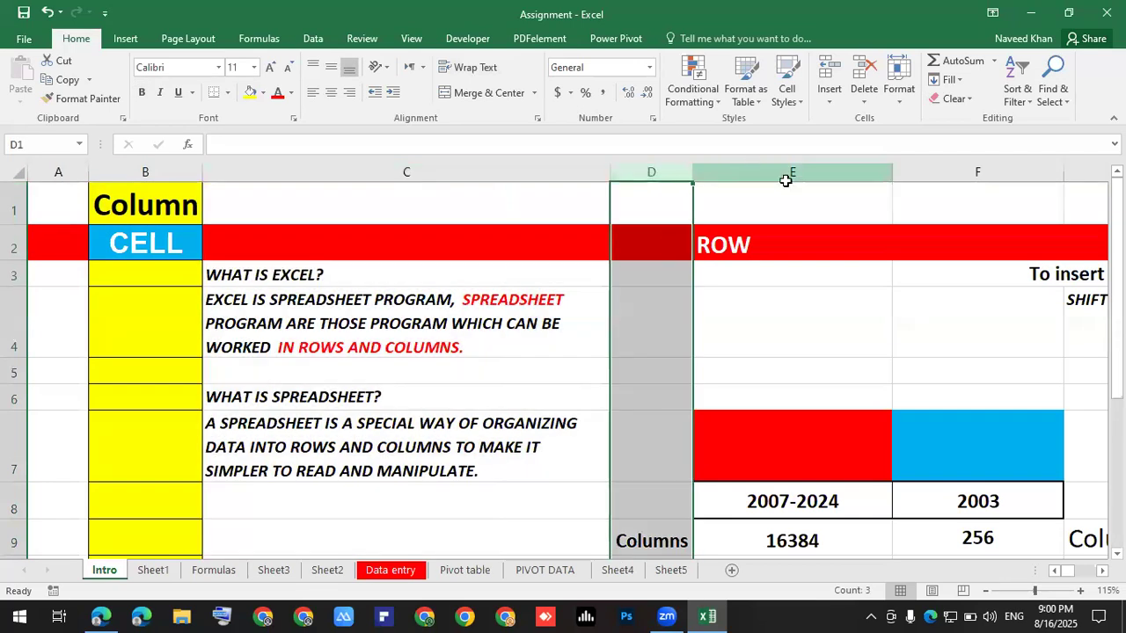
left_click(661, 334)
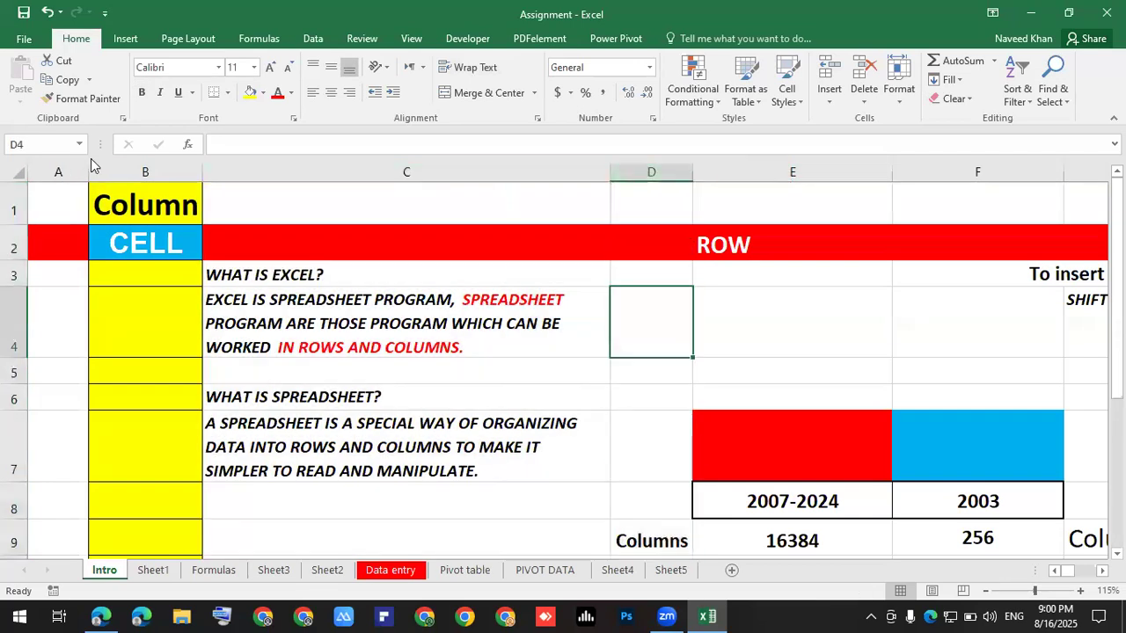
left_click(164, 169)
left_click(151, 242)
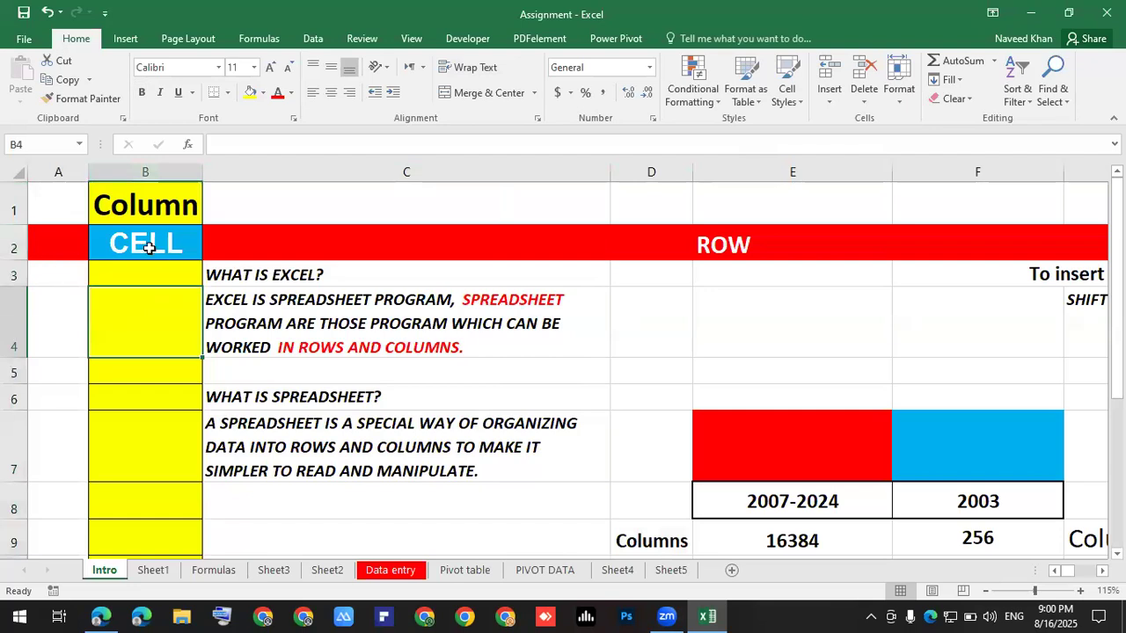
left_click(269, 209)
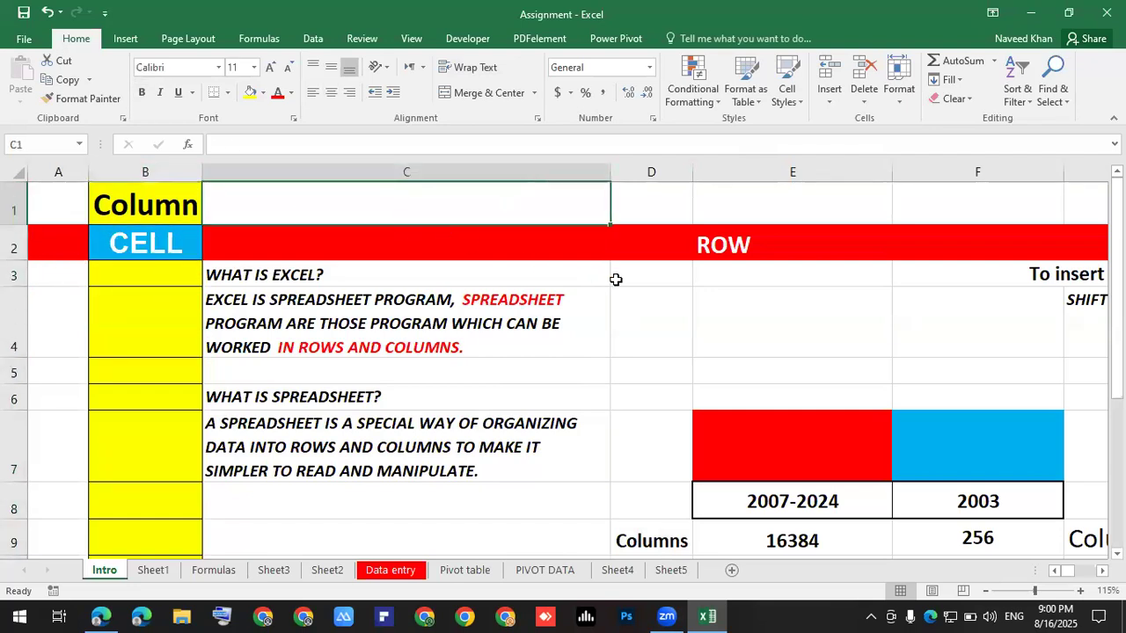
left_click(654, 327)
left_click_drag(774, 338, 948, 351)
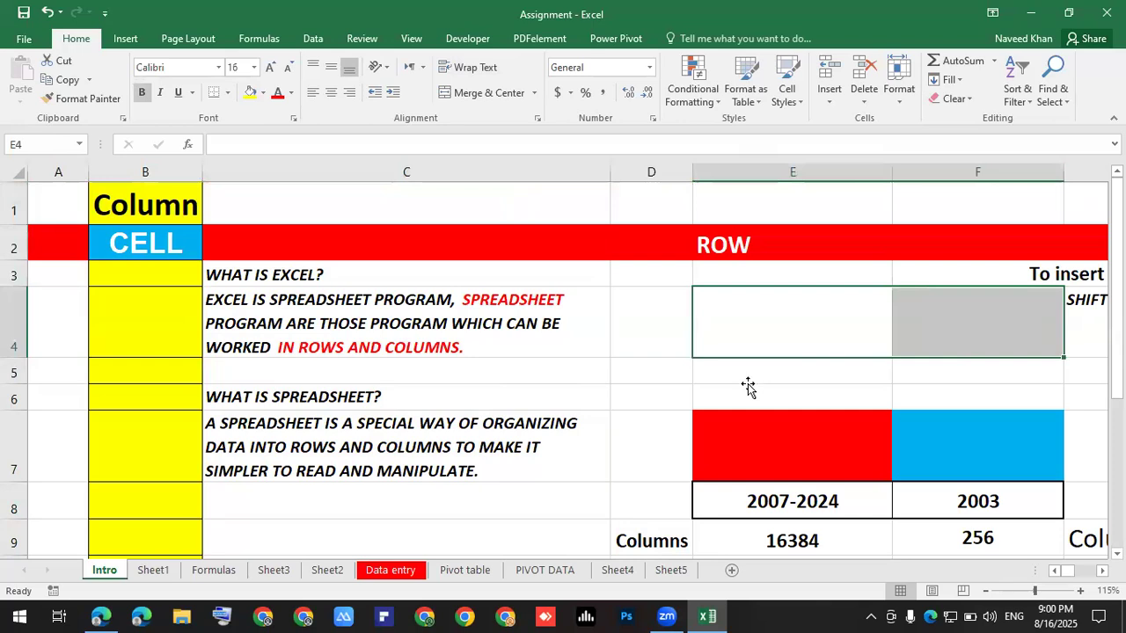
left_click(746, 374)
left_click(613, 431)
left_click(606, 510)
left_click(565, 395)
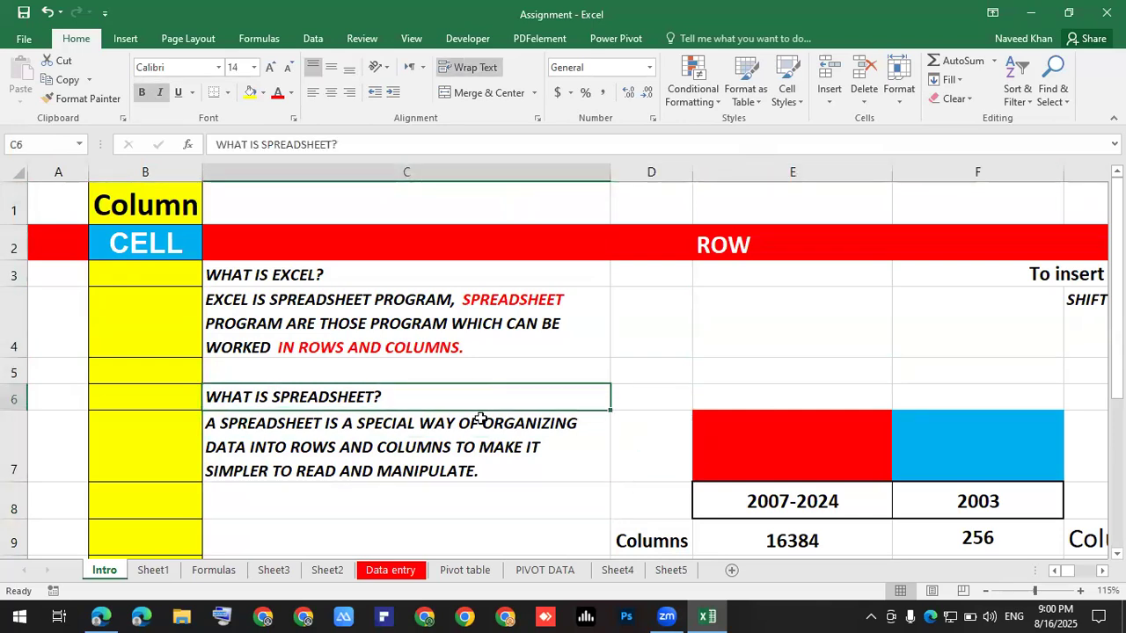
left_click(559, 445)
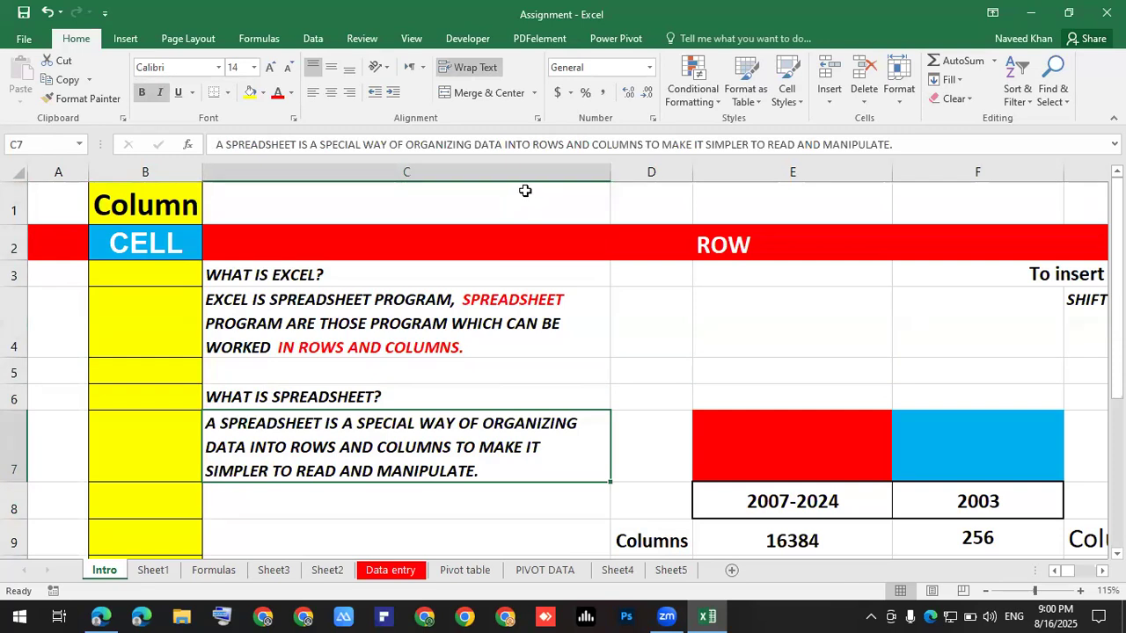
scroll(772, 282, "down", 2)
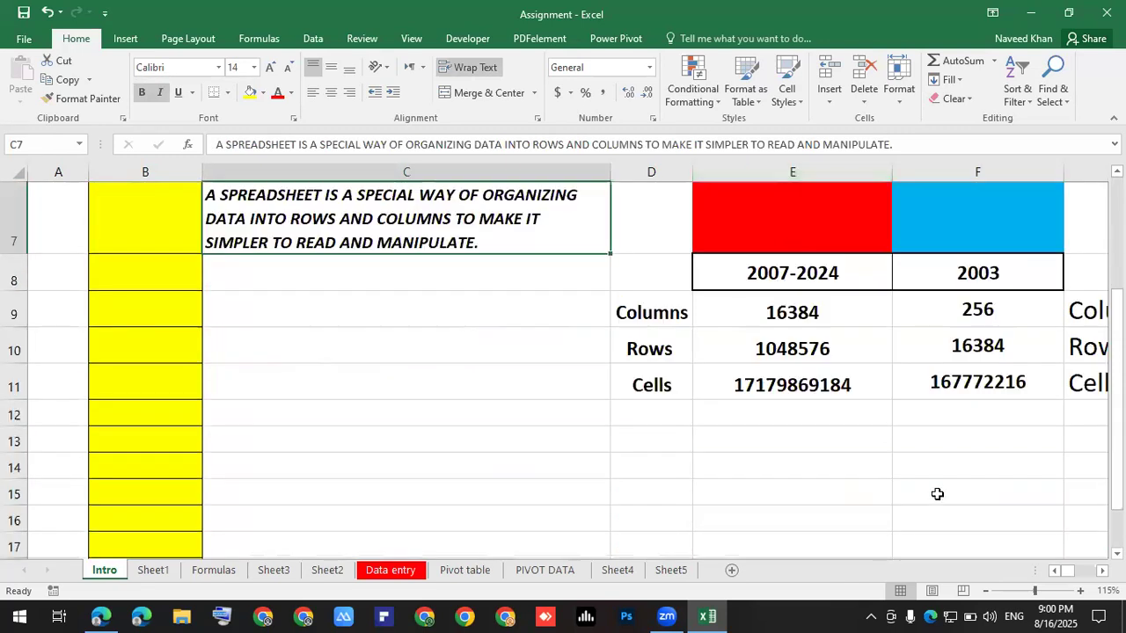
left_click(1102, 571)
left_click(1102, 571)
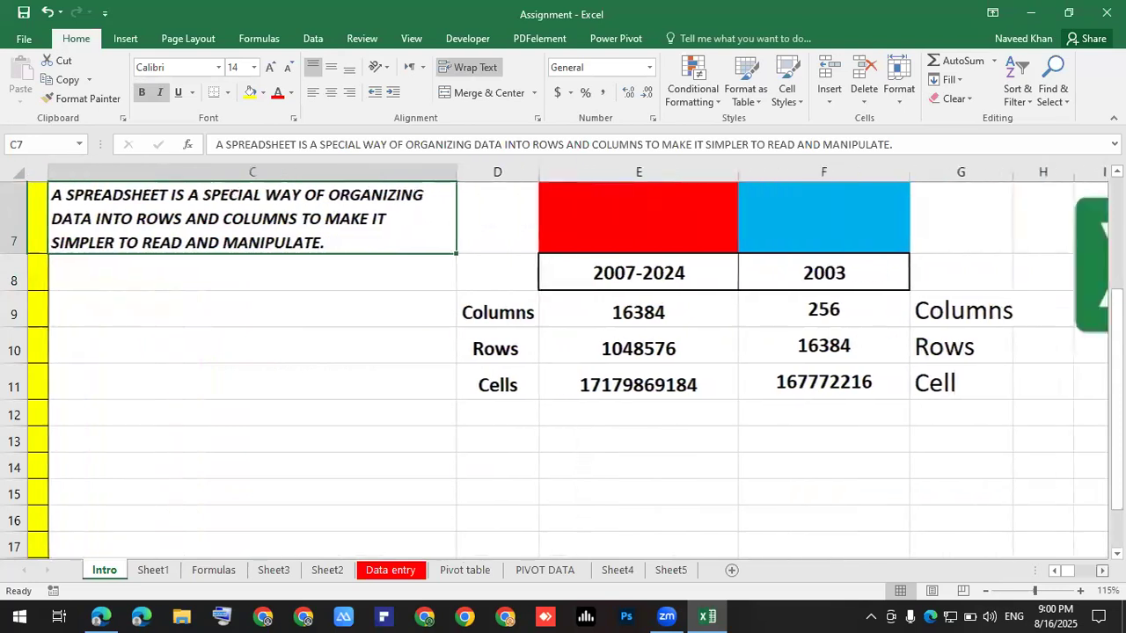
left_click(1102, 570)
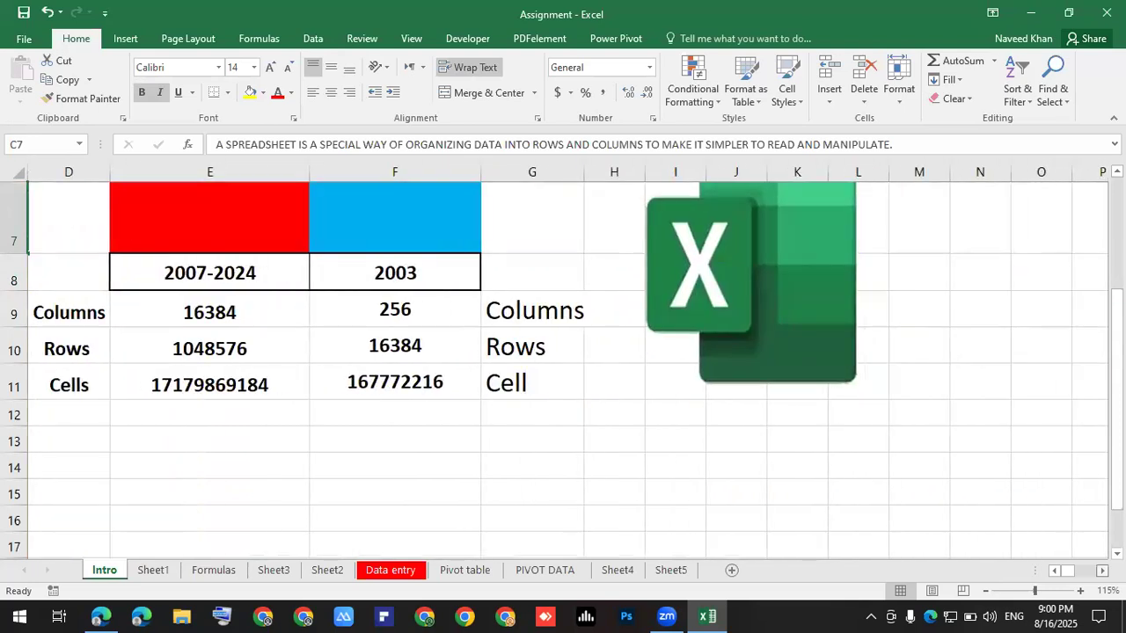
left_click(1054, 571)
scroll(975, 492, "up", 2)
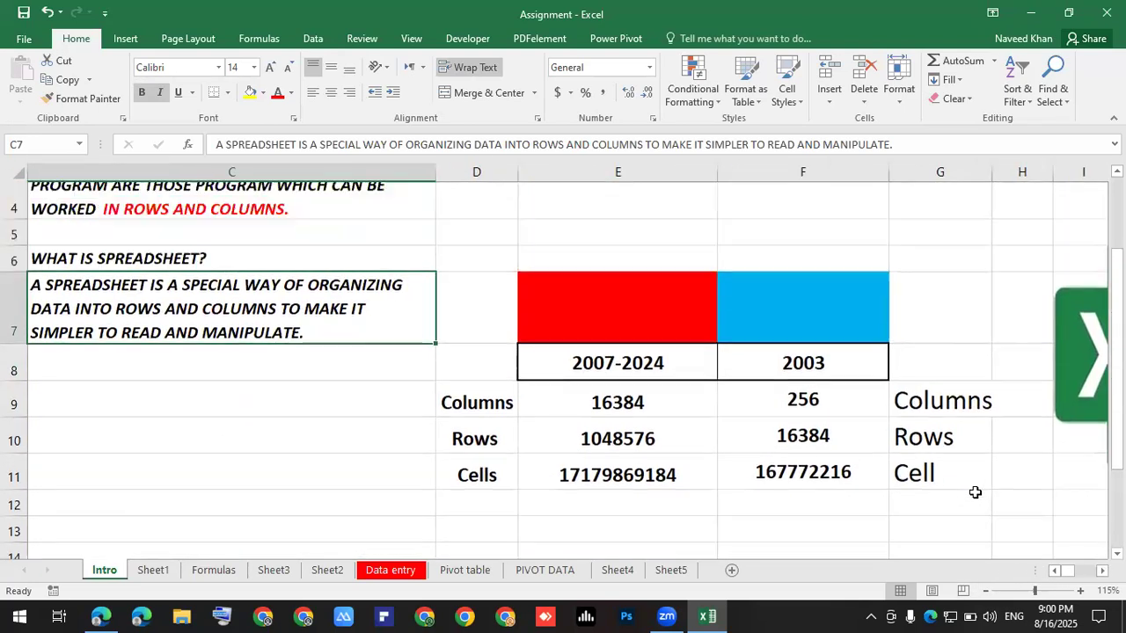
scroll(975, 493, "down", 2)
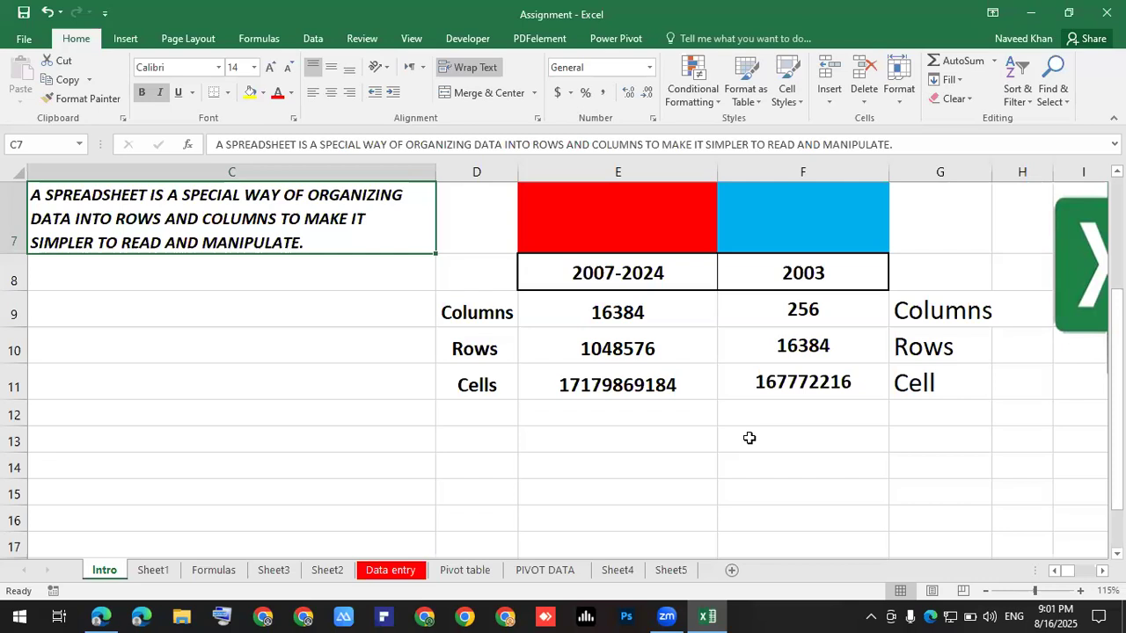
left_click(795, 318)
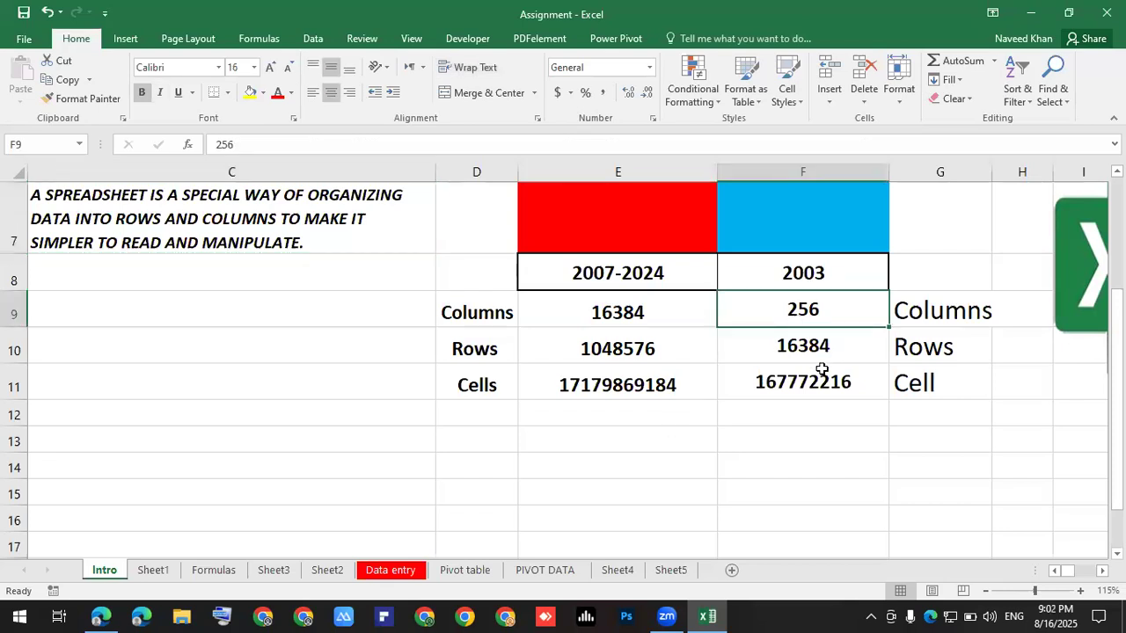
left_click(348, 187)
left_click(359, 170)
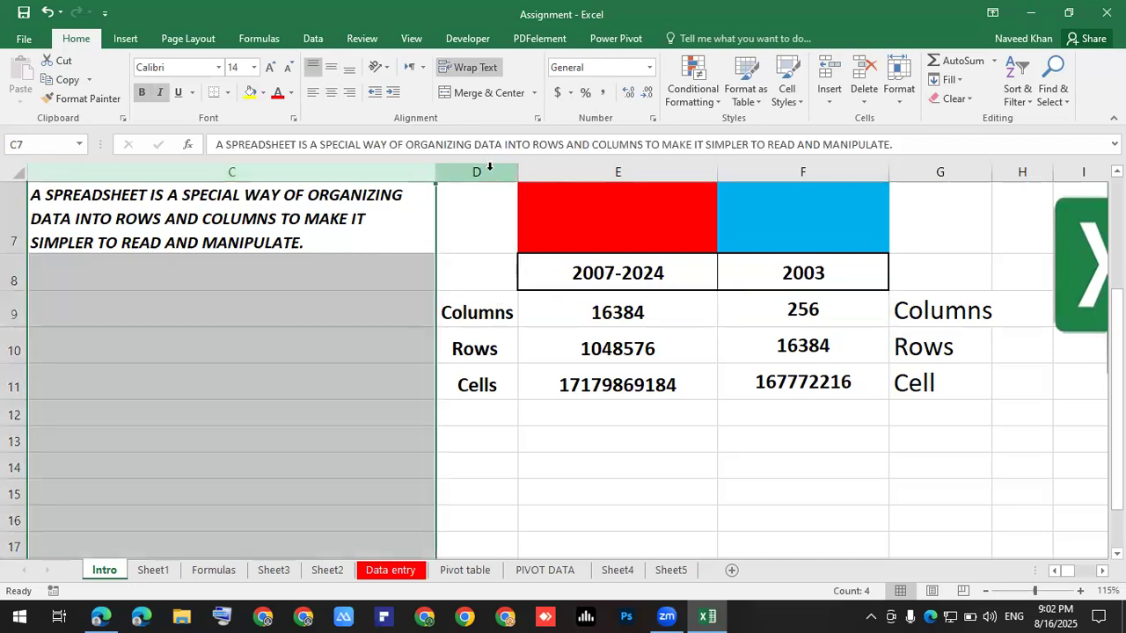
left_click(585, 170)
left_click(756, 168)
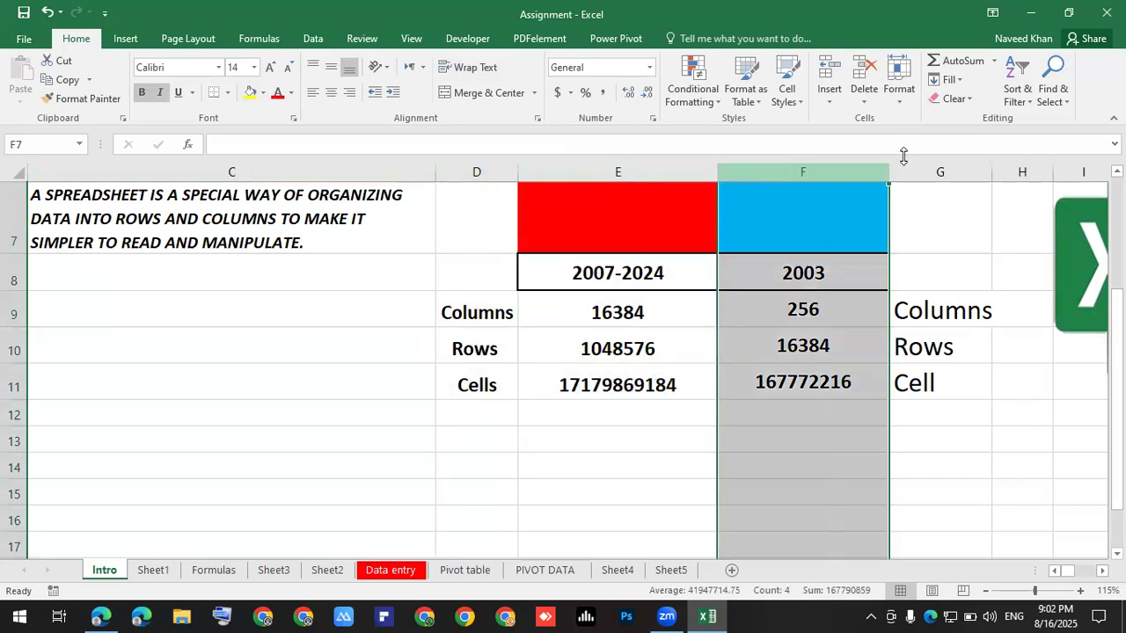
left_click(910, 167)
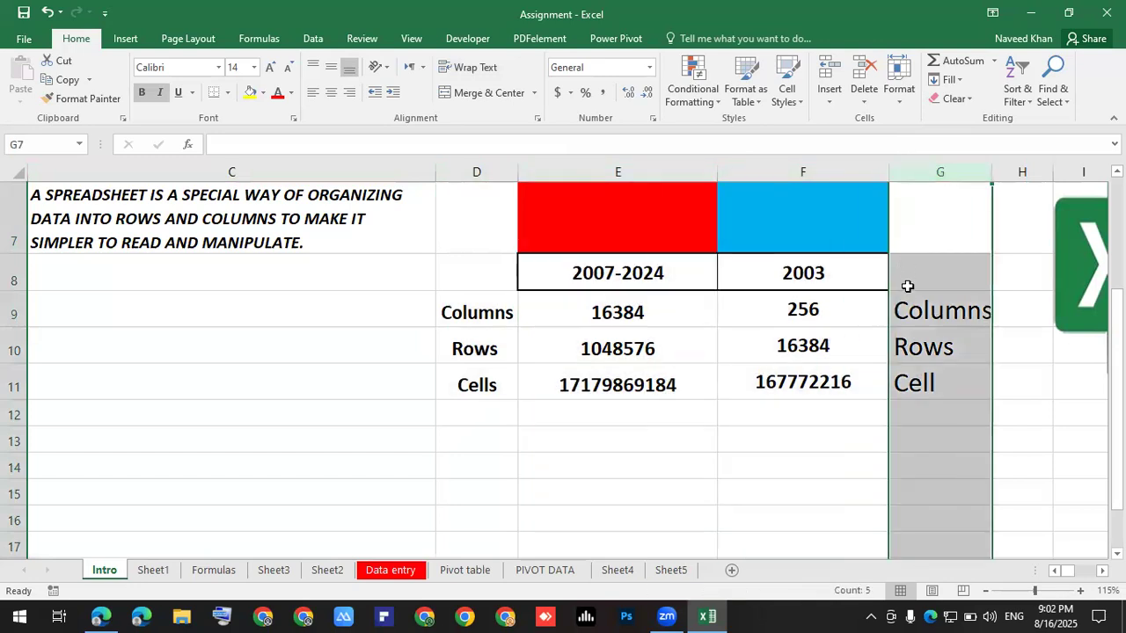
left_click(13, 215)
left_click_drag(12, 253, 12, 262)
left_click(13, 269)
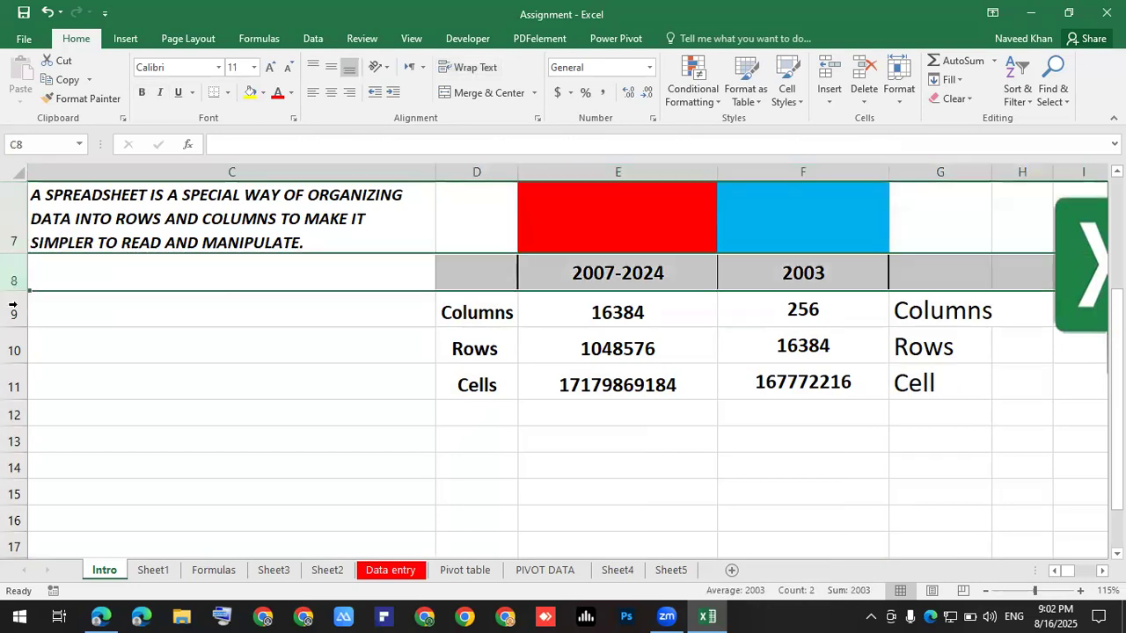
left_click(14, 310)
left_click(14, 348)
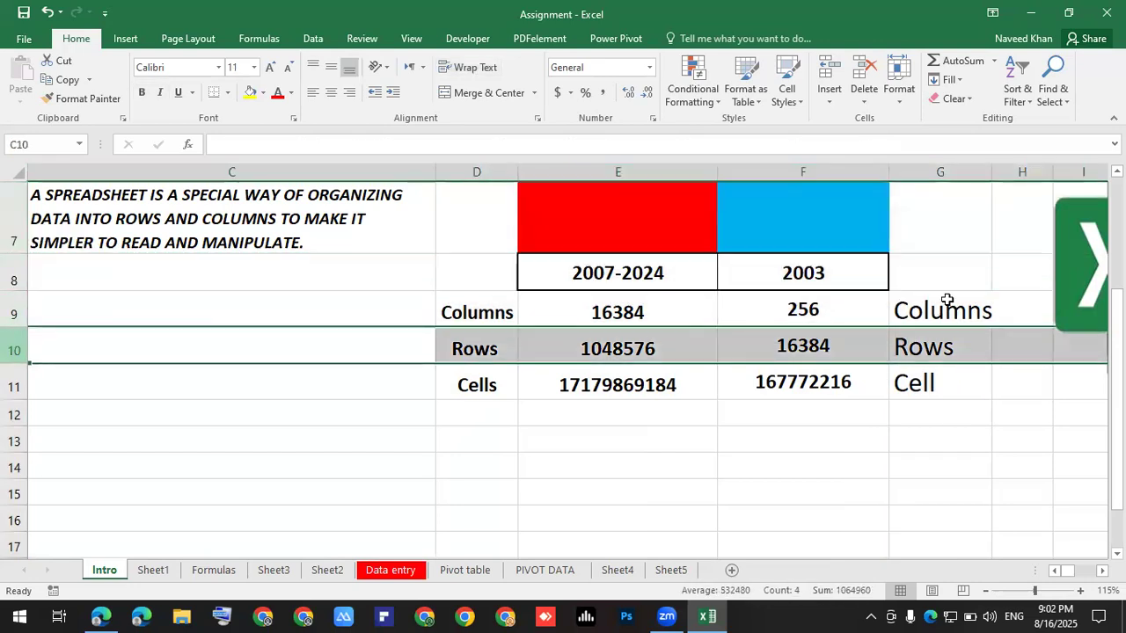
left_click(811, 307)
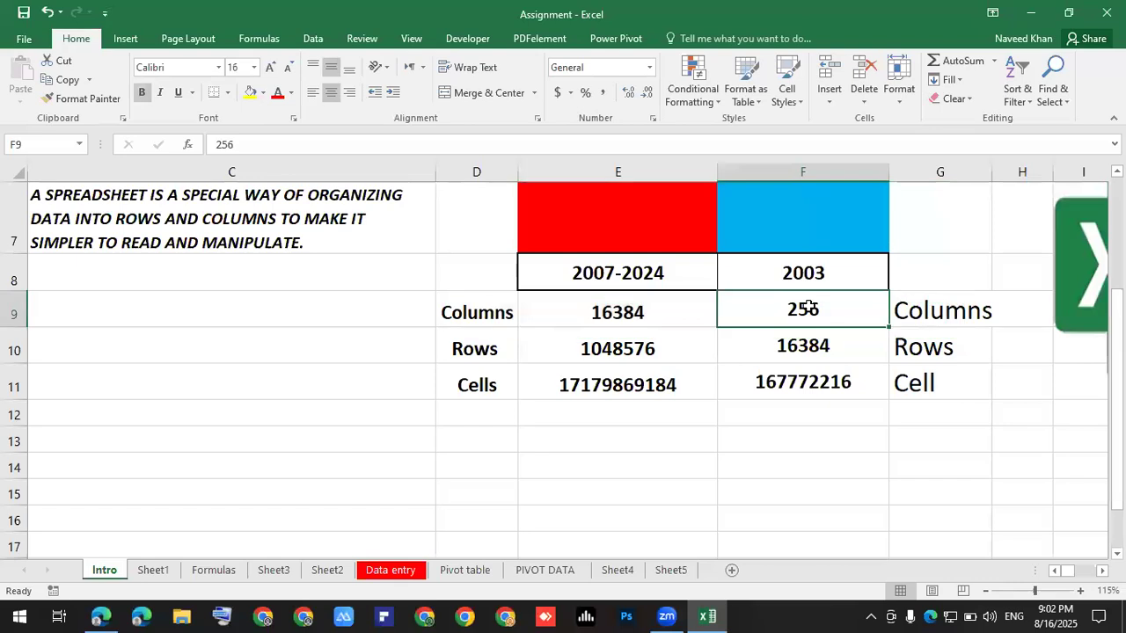
left_click(803, 346)
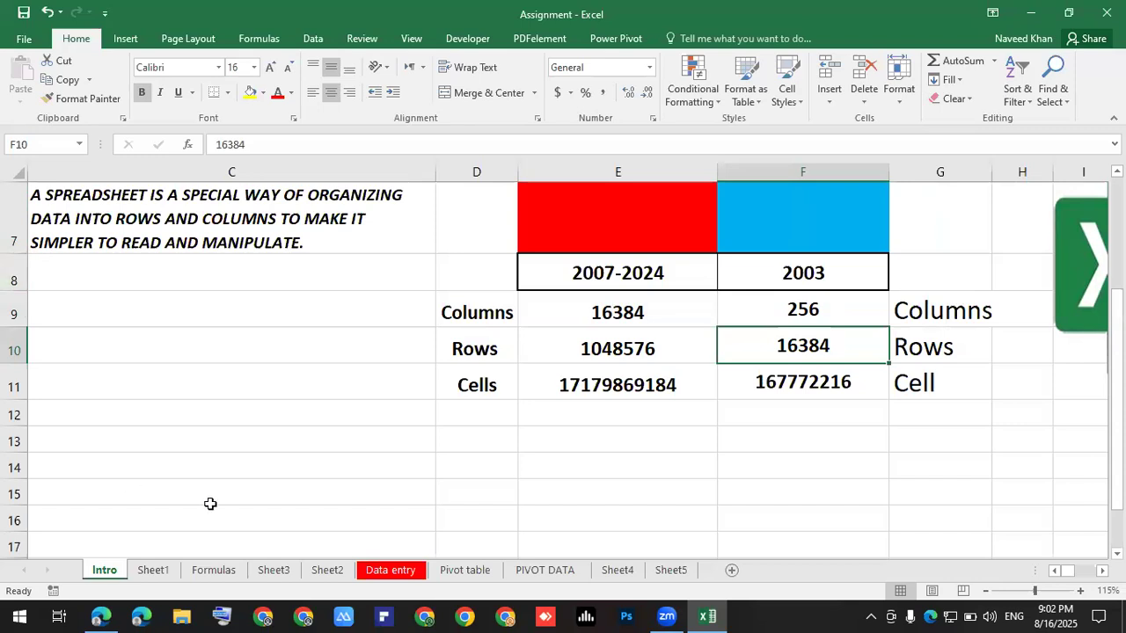
left_click(803, 384)
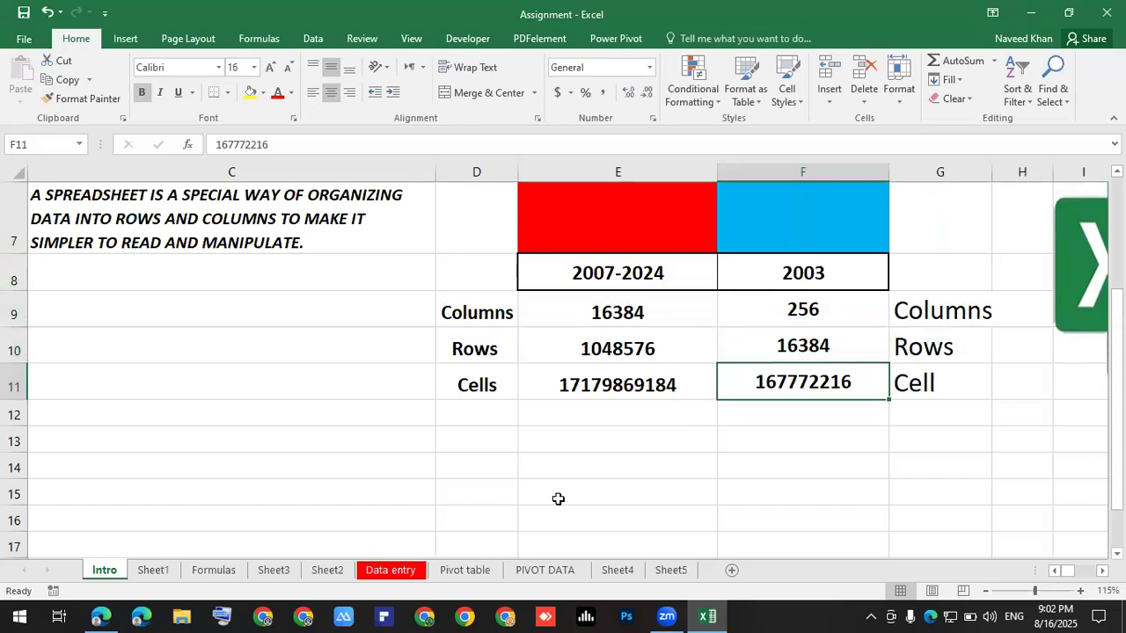
left_click(559, 496)
left_click(601, 461)
left_click(839, 461)
left_click(800, 429)
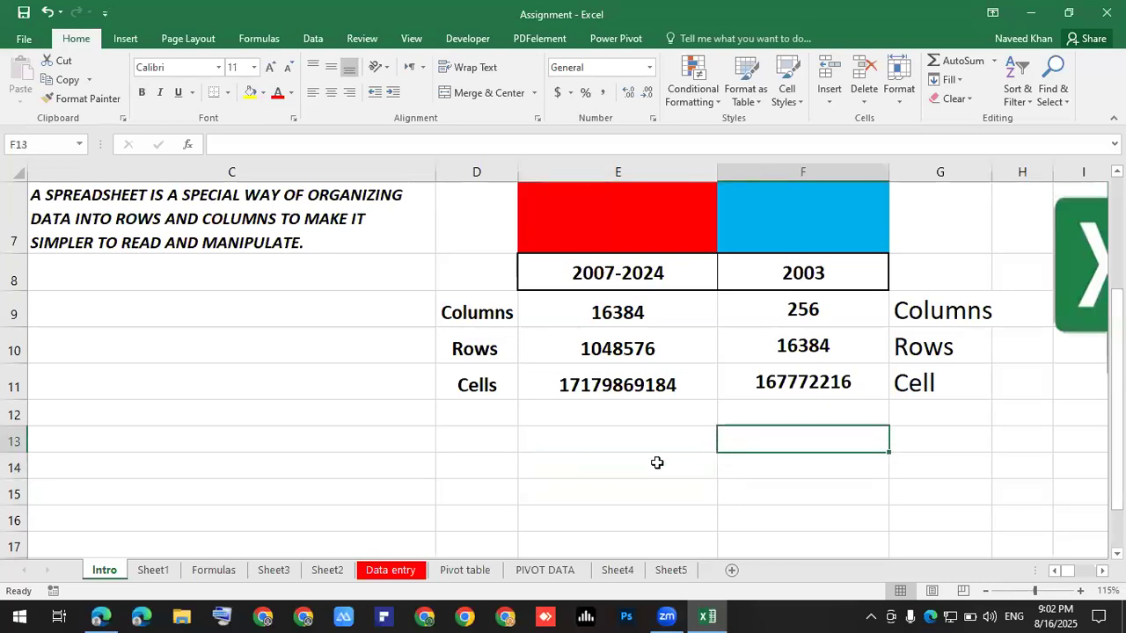
left_click(570, 464)
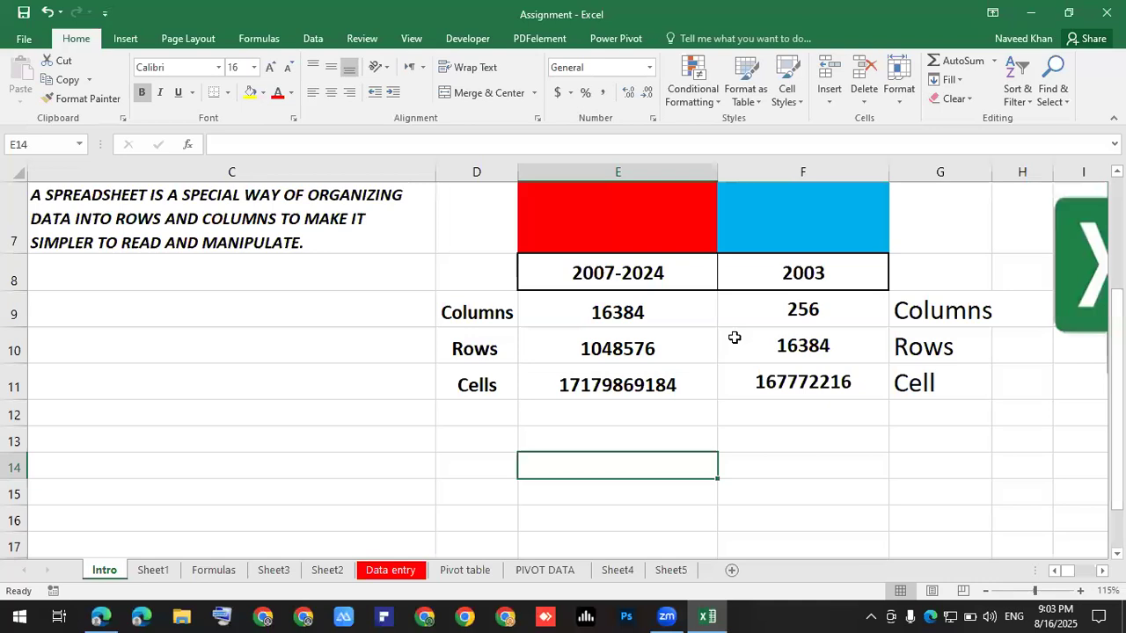
left_click(627, 307)
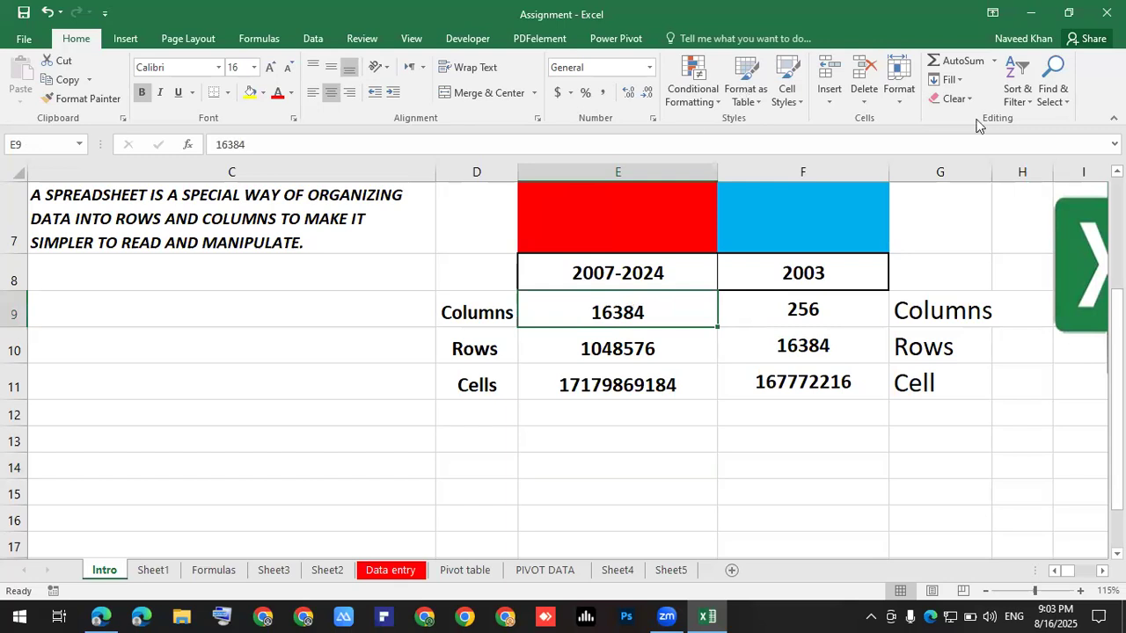
left_click(824, 312)
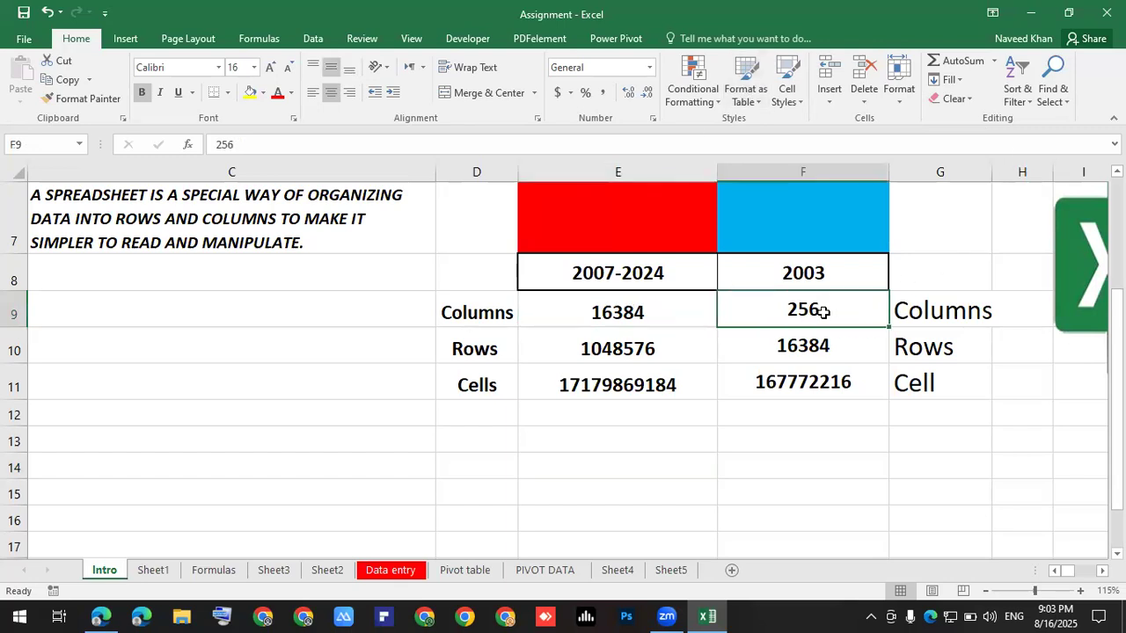
left_click(644, 311)
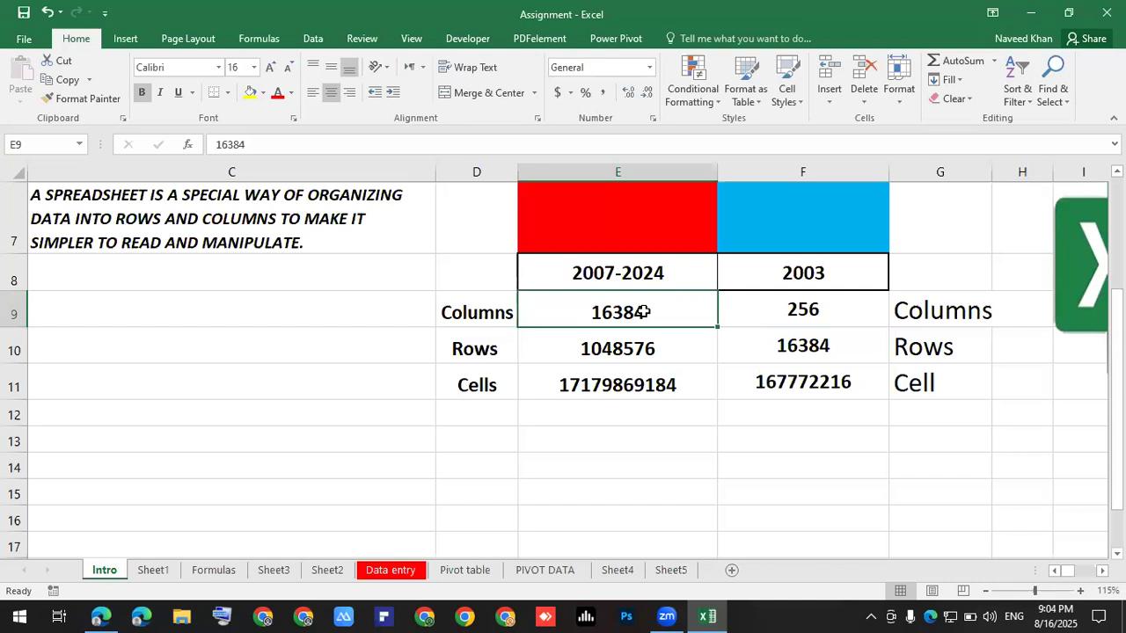
left_click_drag(493, 312, 585, 376)
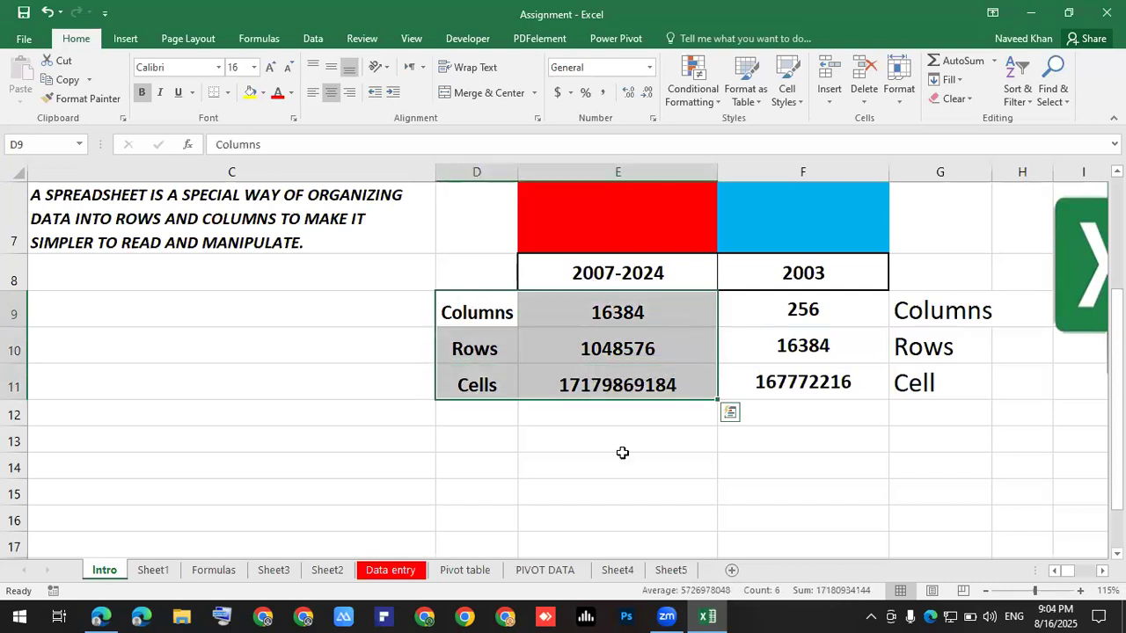
left_click(542, 451)
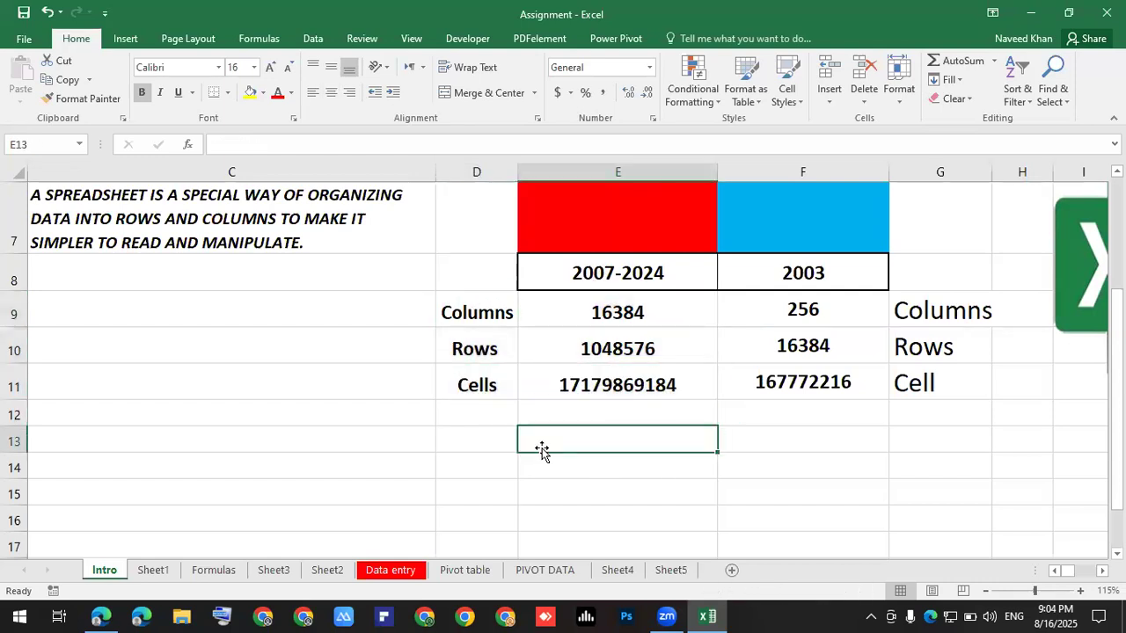
left_click(435, 467)
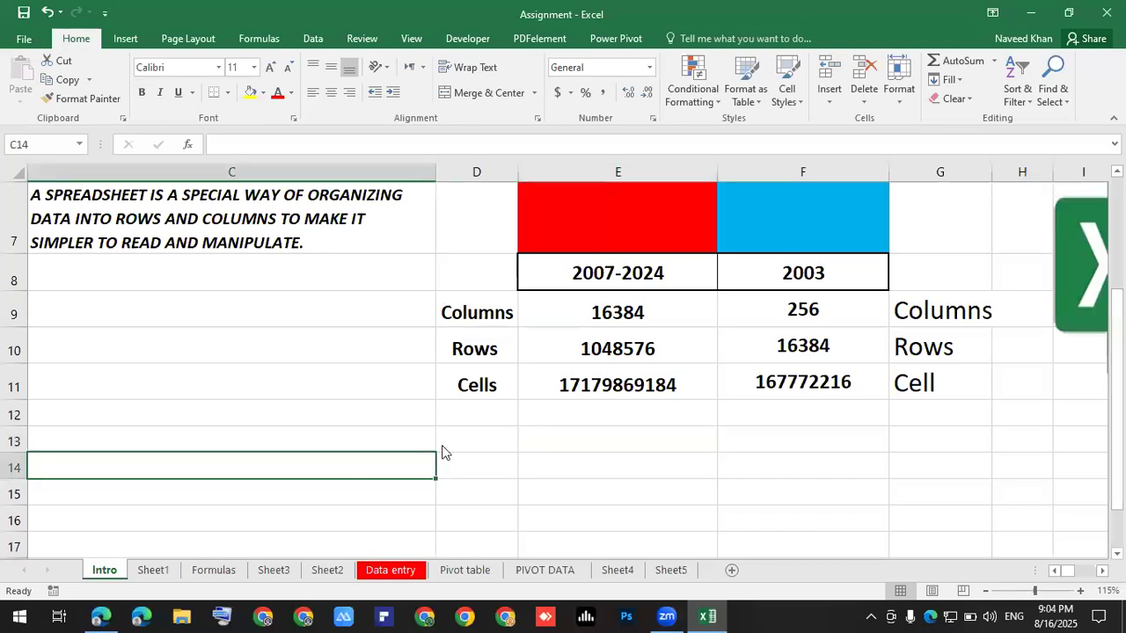
scroll(558, 432, "up", 2)
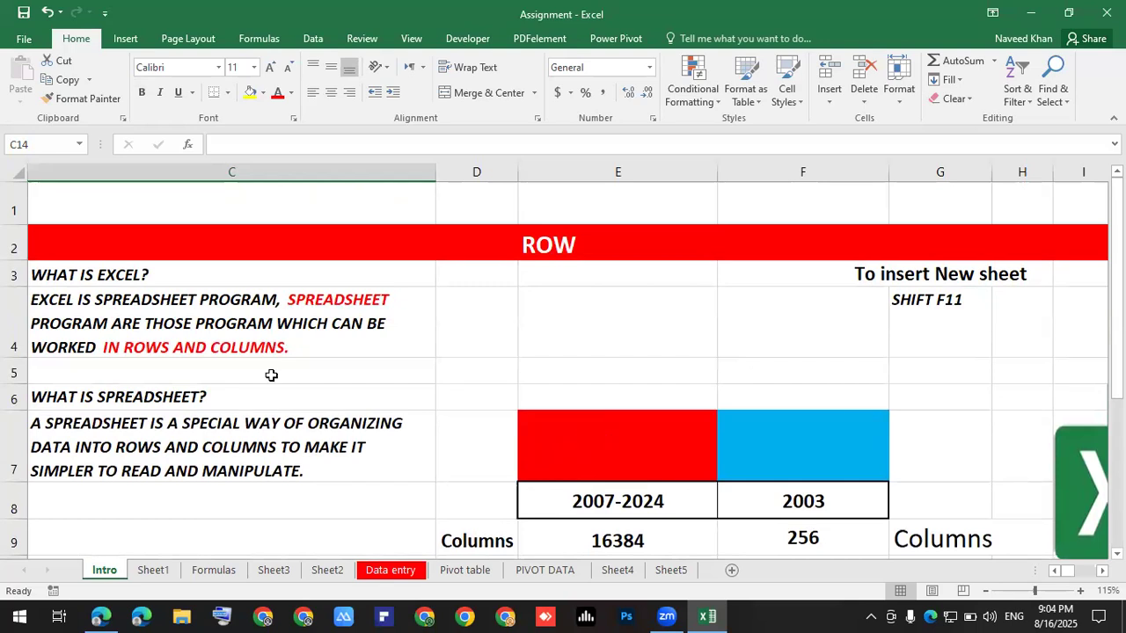
key("ctrl+n")
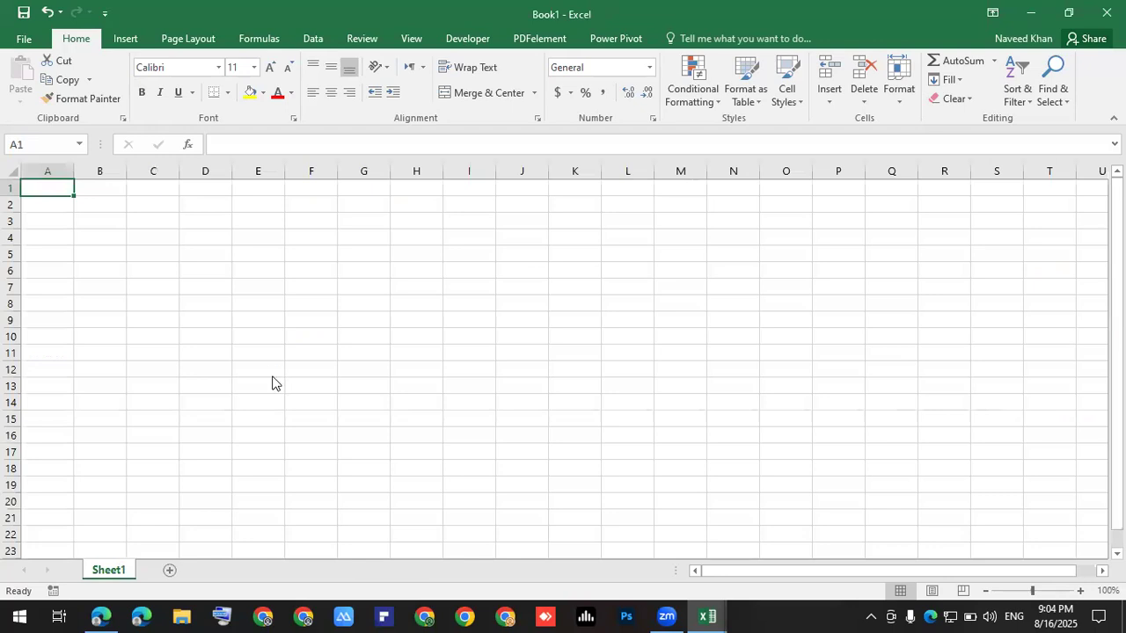
key("ctrl+s")
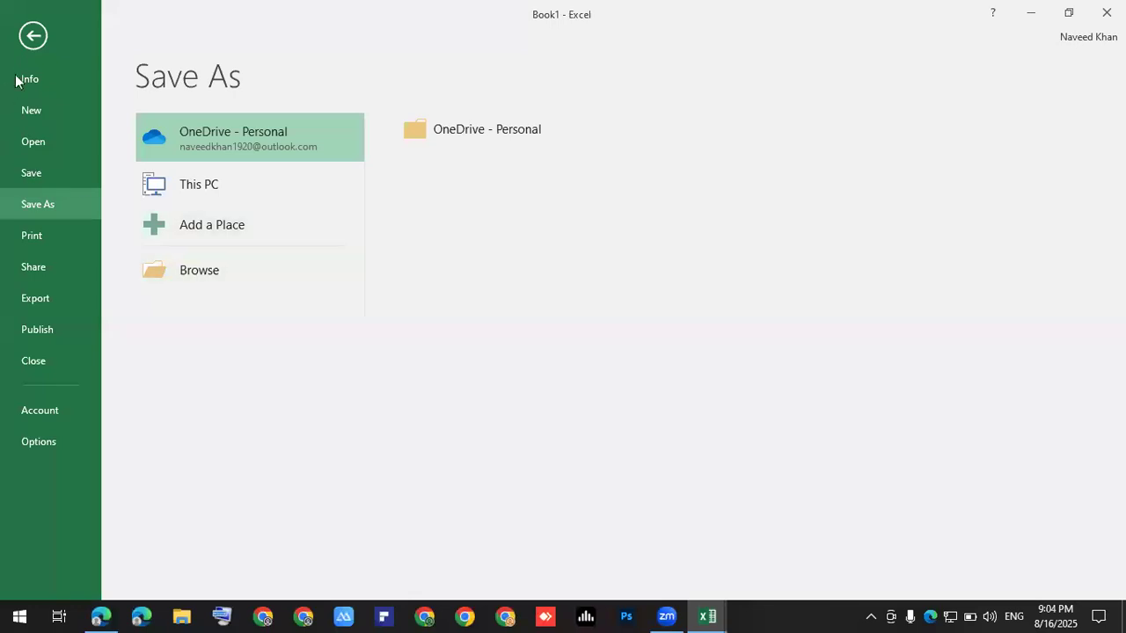
left_click(32, 44)
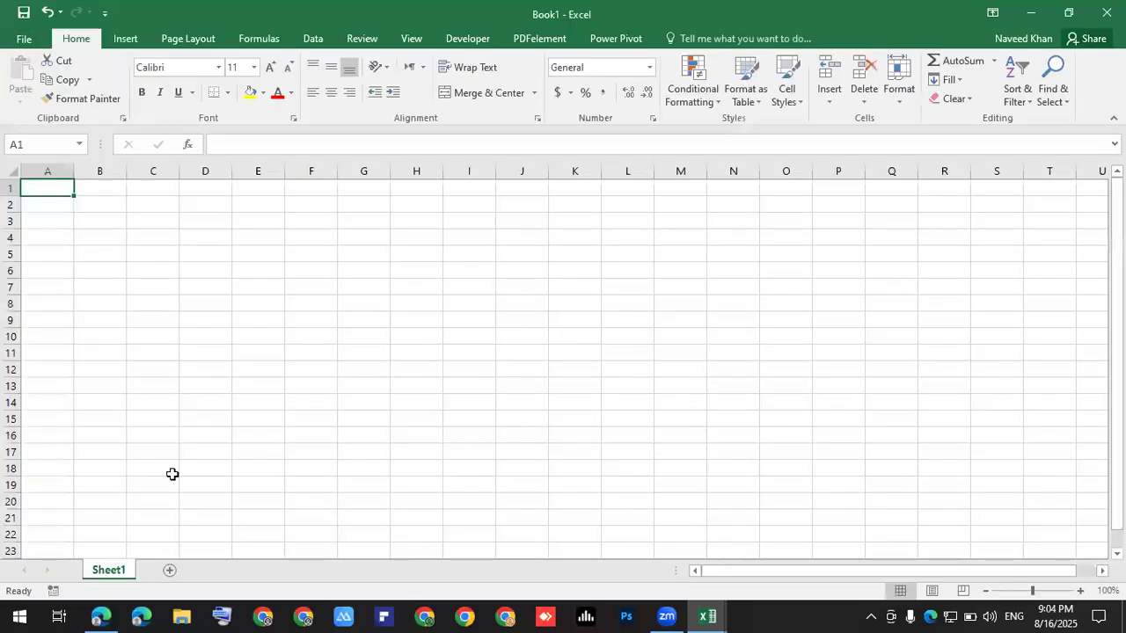
key("ctrl+super+o")
left_click(226, 601)
left_click(309, 524)
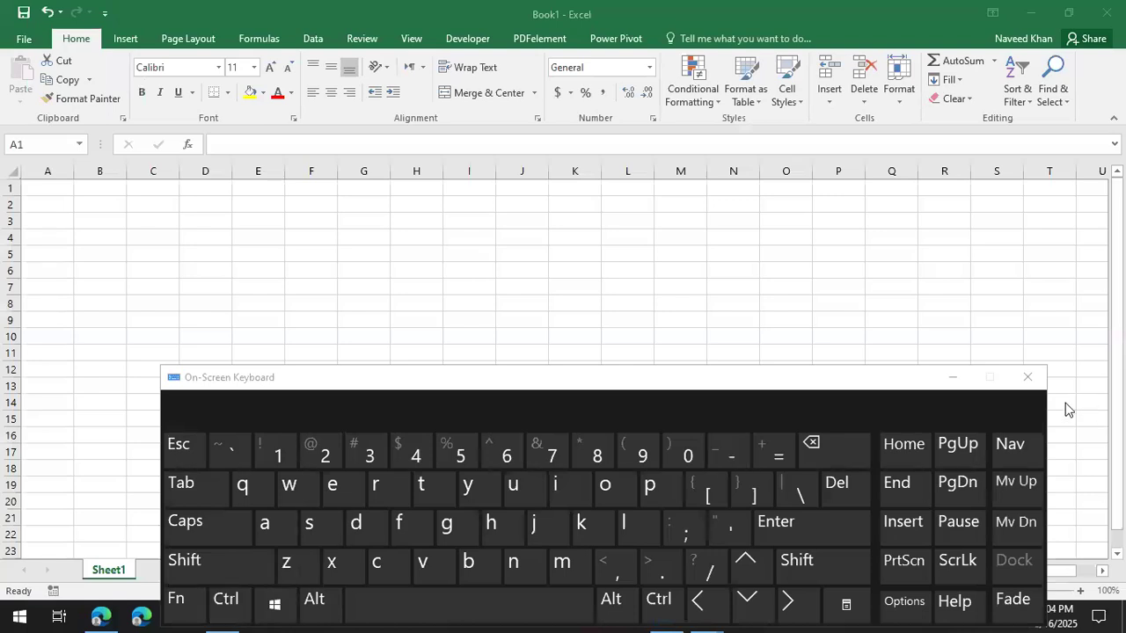
left_click(1027, 377)
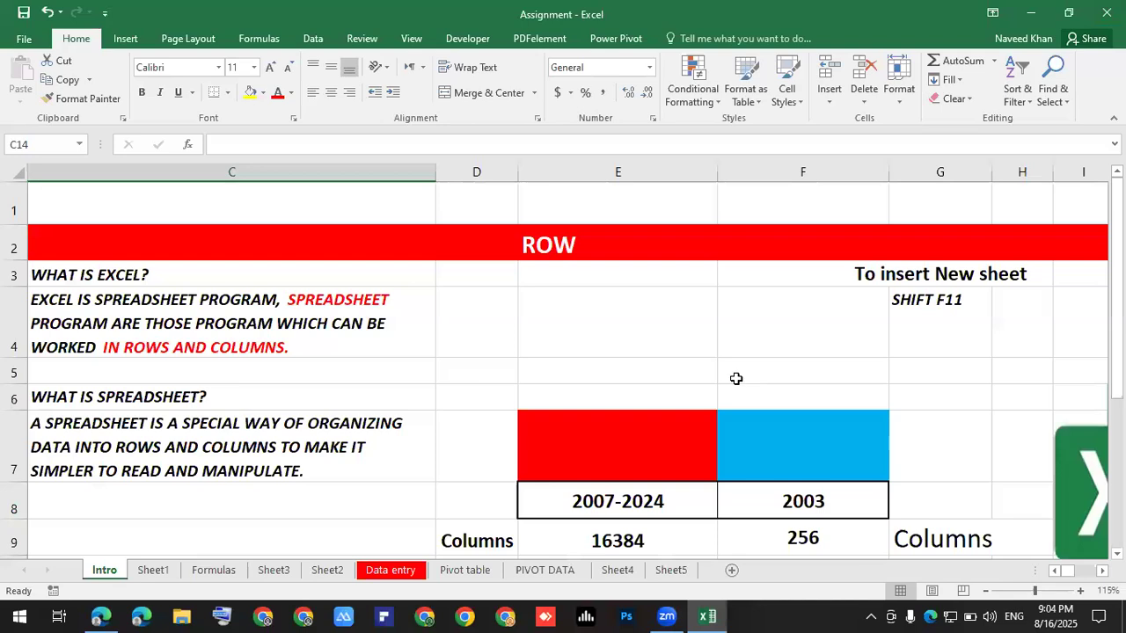
Browse the Sheet1, Intro, Formulas, Sheet3 and Sheet2 tabs.
left_click(147, 573)
left_click(102, 572)
left_click(157, 569)
left_click(220, 573)
left_click(283, 573)
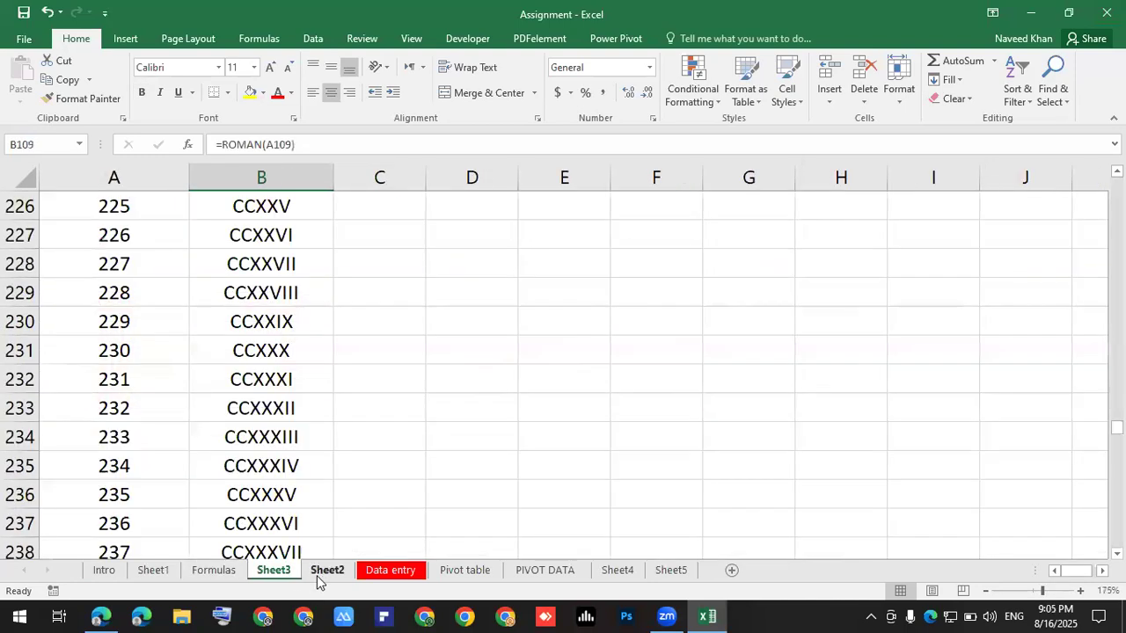
left_click(319, 574)
Check PIVOT DATA and Sheet4, return to Pivot table, and collapse the ribbon with Ctrl+F1.
left_click(440, 573)
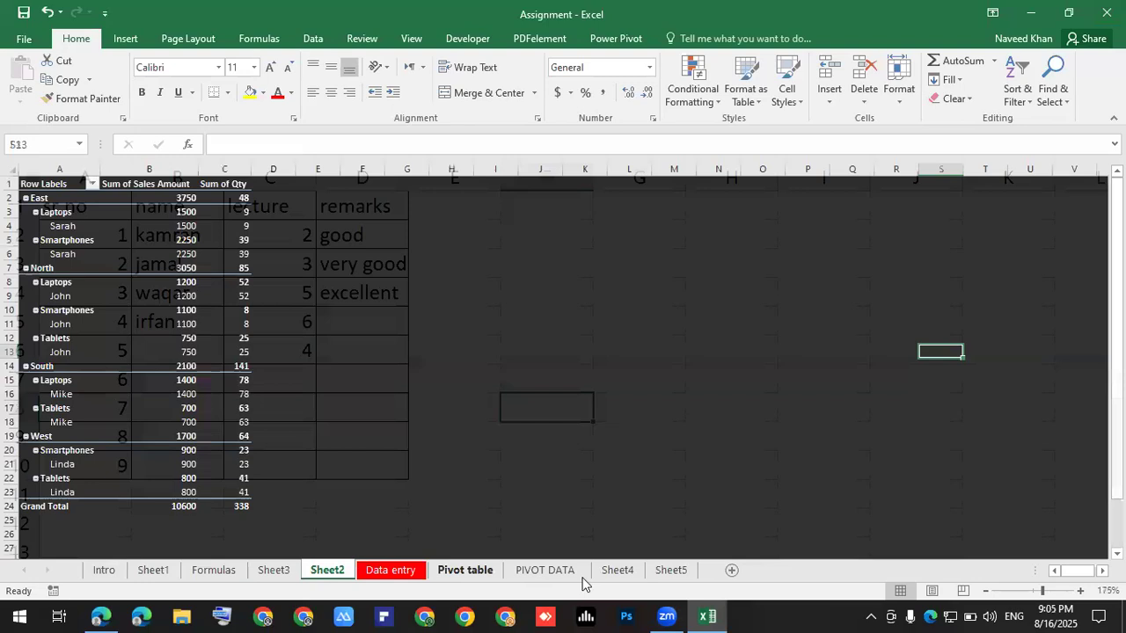
left_click(547, 569)
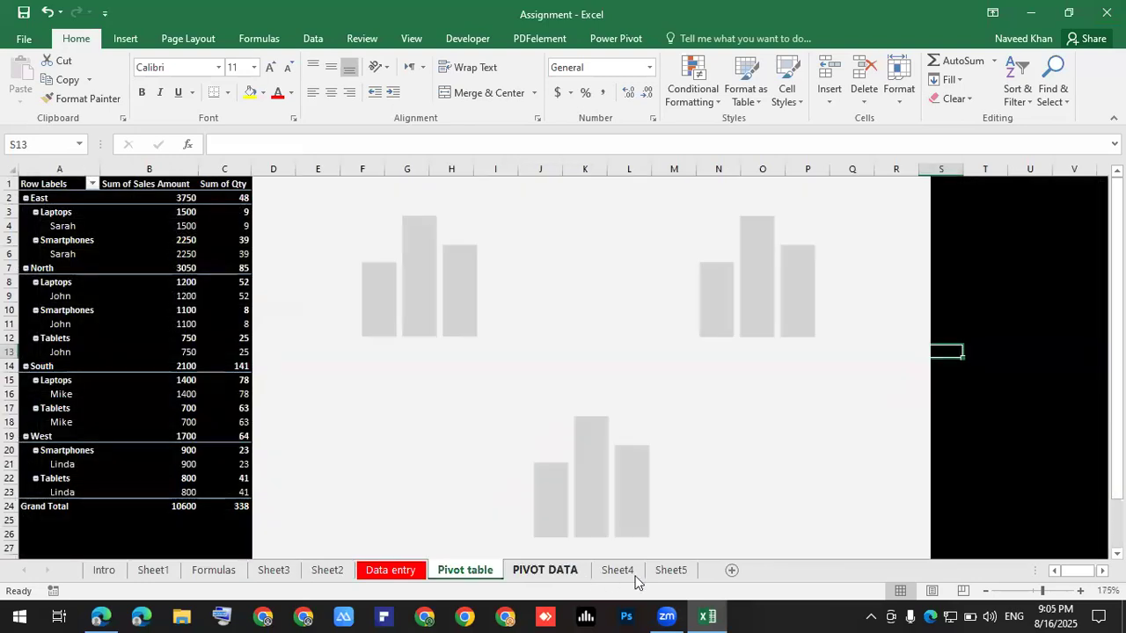
left_click(617, 570)
key("ctrl+Page_Up")
key("ctrl+Page_Up")
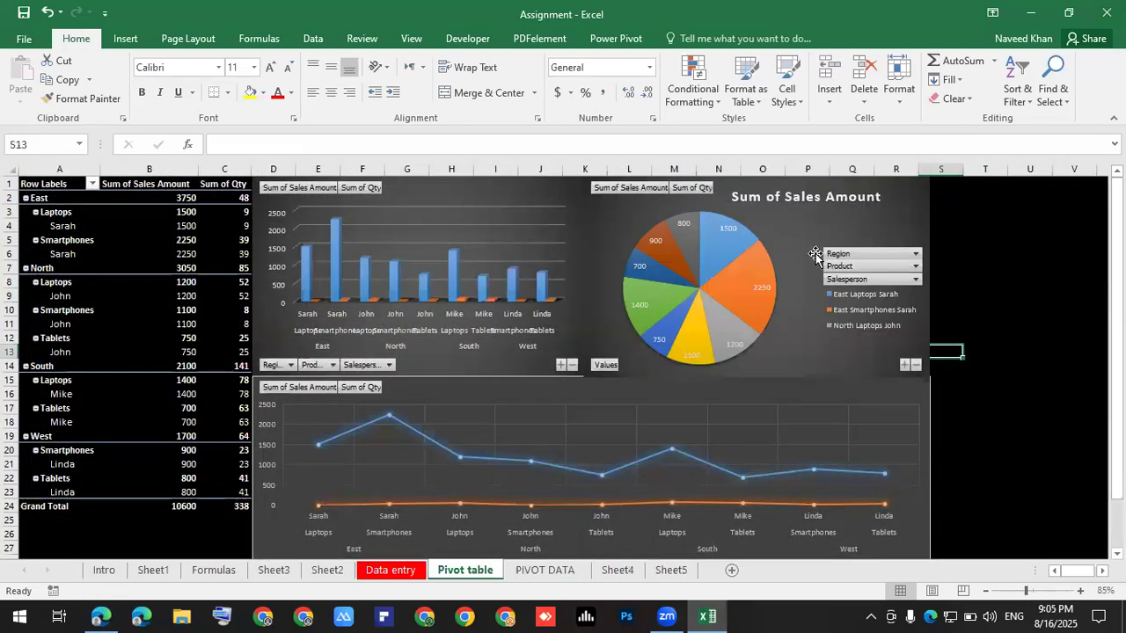
key("ctrl+F1")
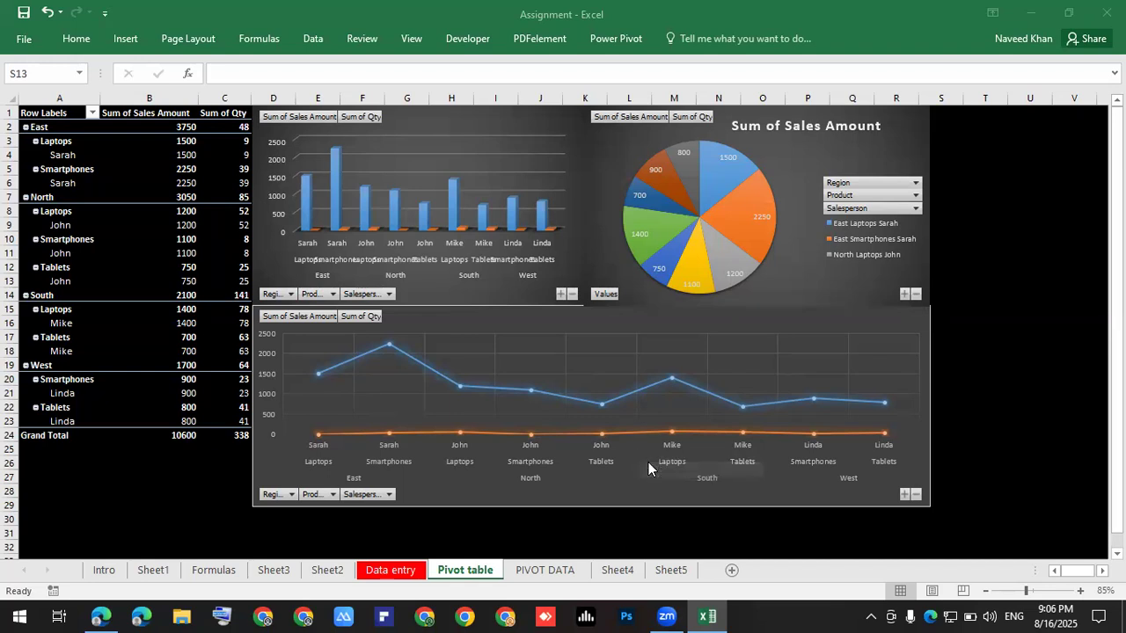
Refocus Excel and return to the Assignment workbook's Intro sheet.
left_click(100, 574)
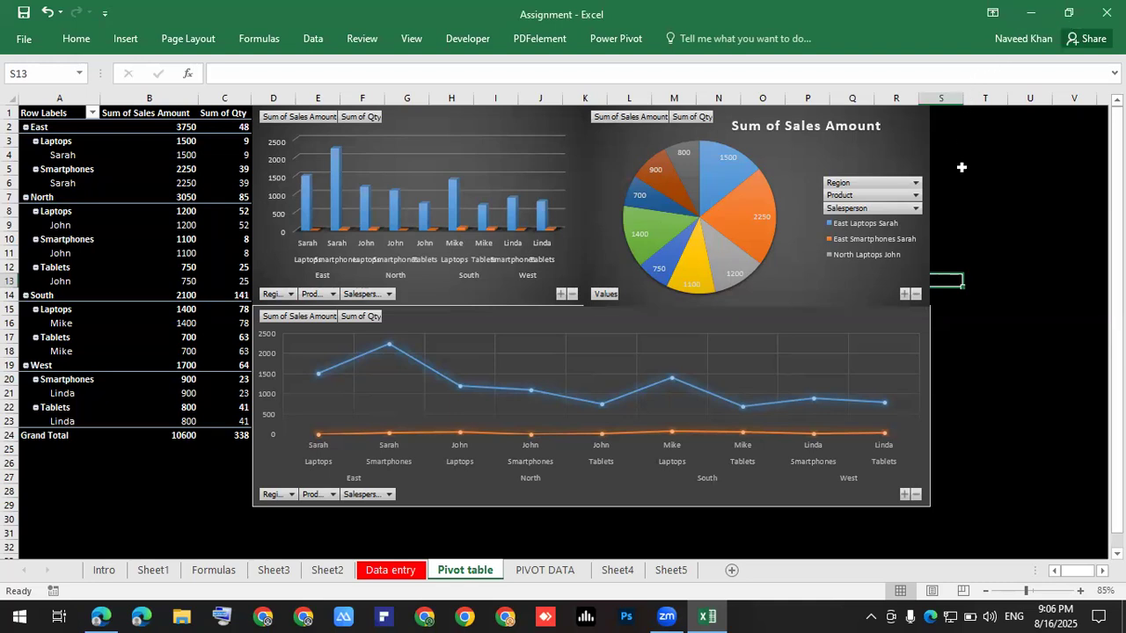
left_click(109, 575)
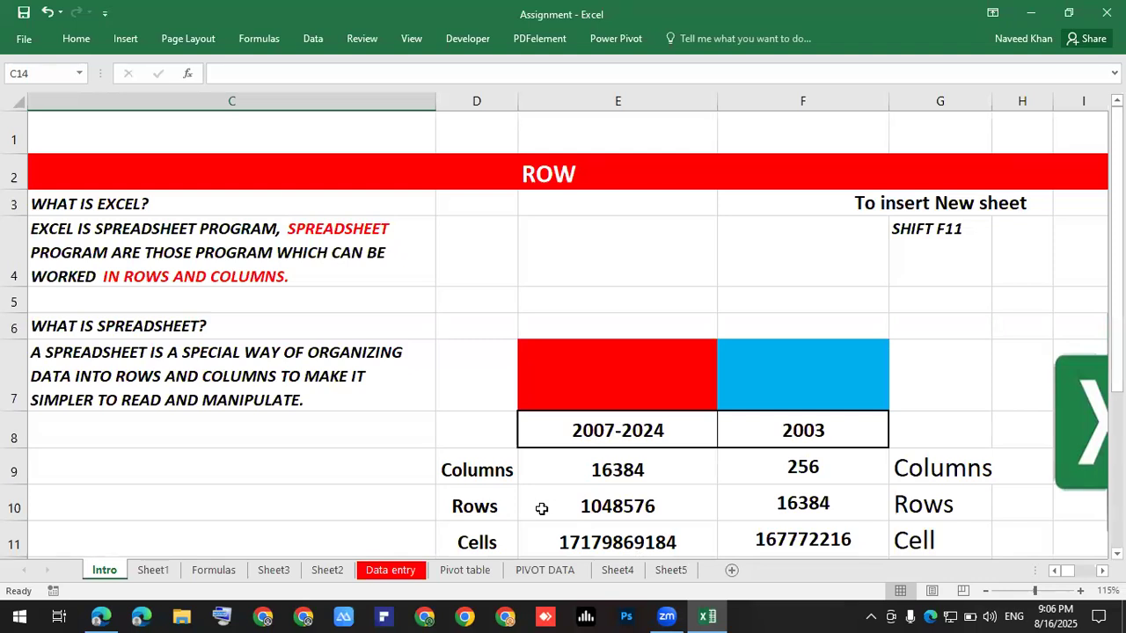
Add a new Sheet5 and then delete it again.
left_click(731, 572)
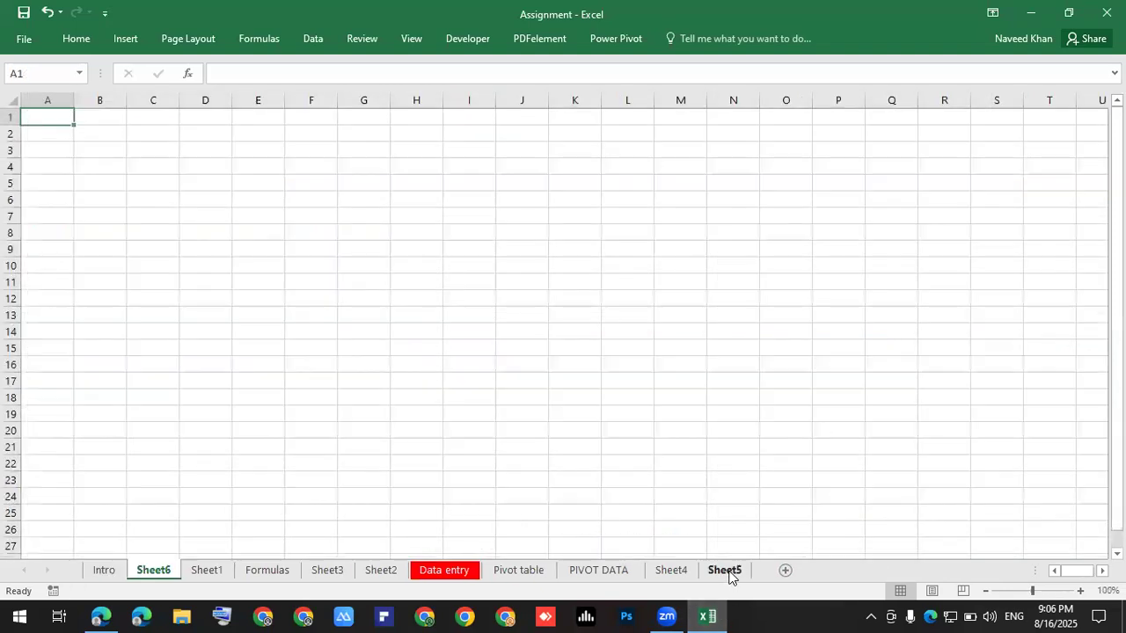
right_click(728, 572)
left_click(788, 403)
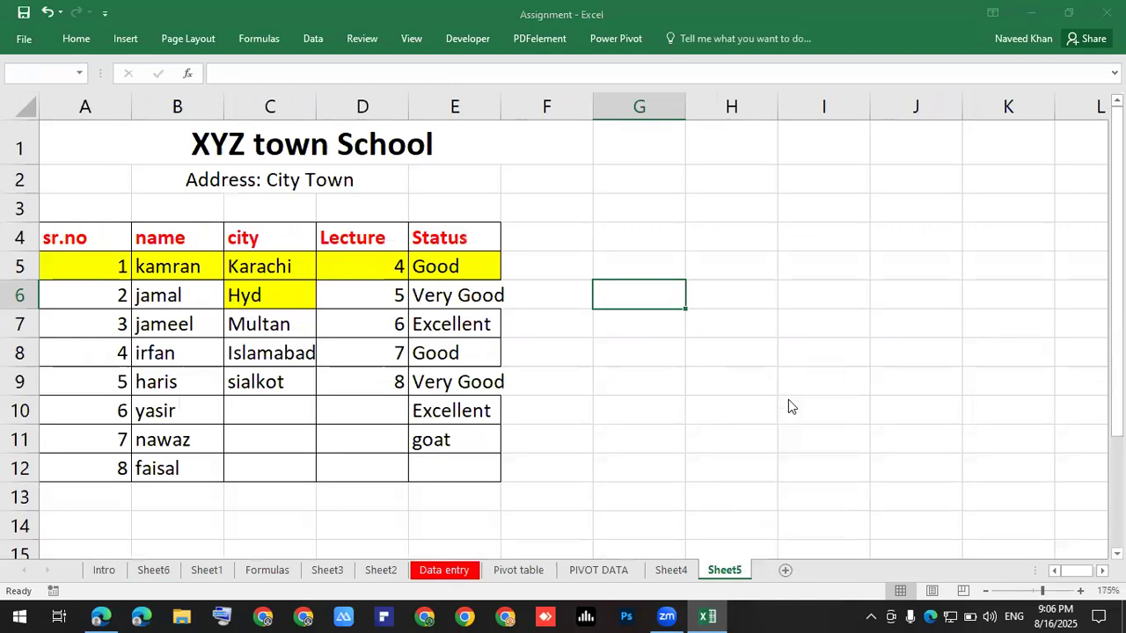
left_click(536, 351)
Visit Sheet6, go to Intro cell F4, and insert a new worksheet with Shift+F11.
left_click(155, 571)
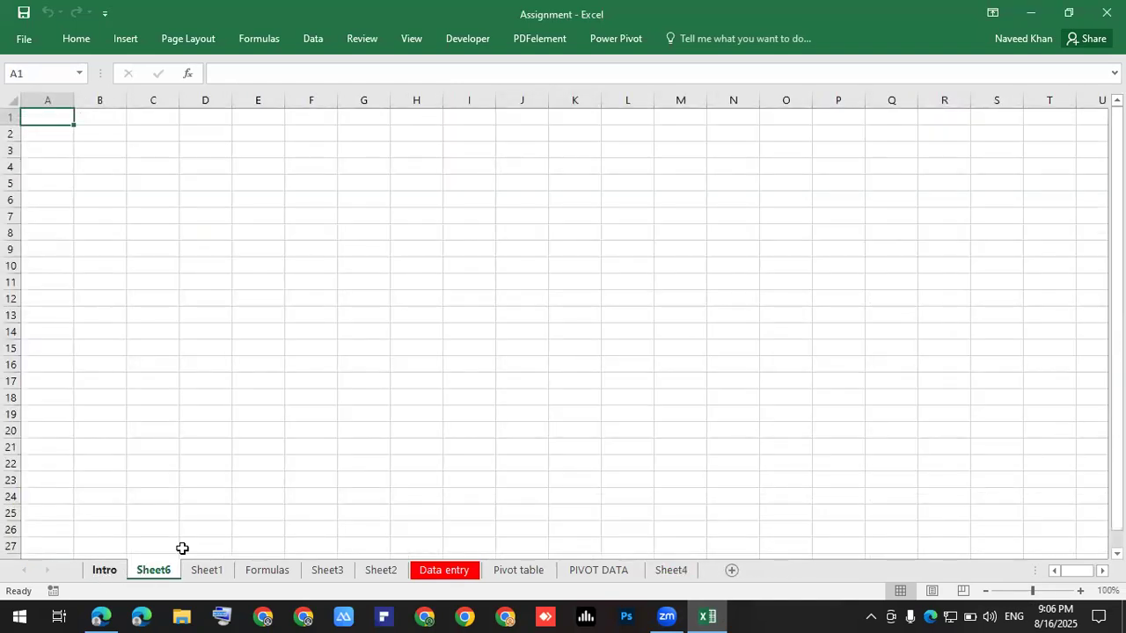
key("ctrl+Page_Up")
left_click(814, 235)
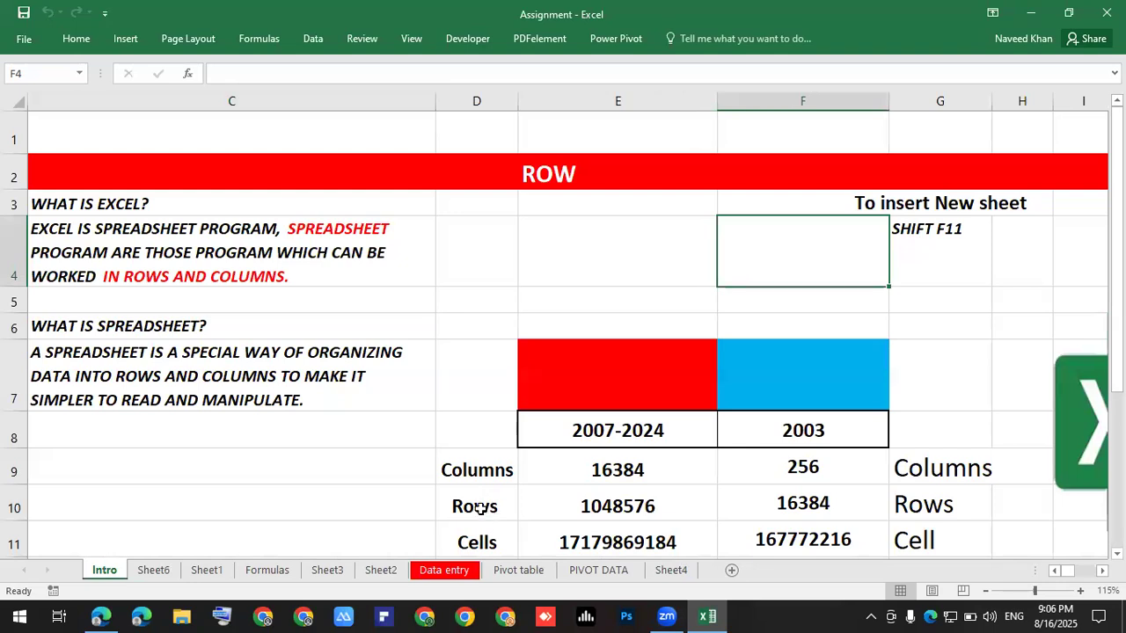
key("shift+F11")
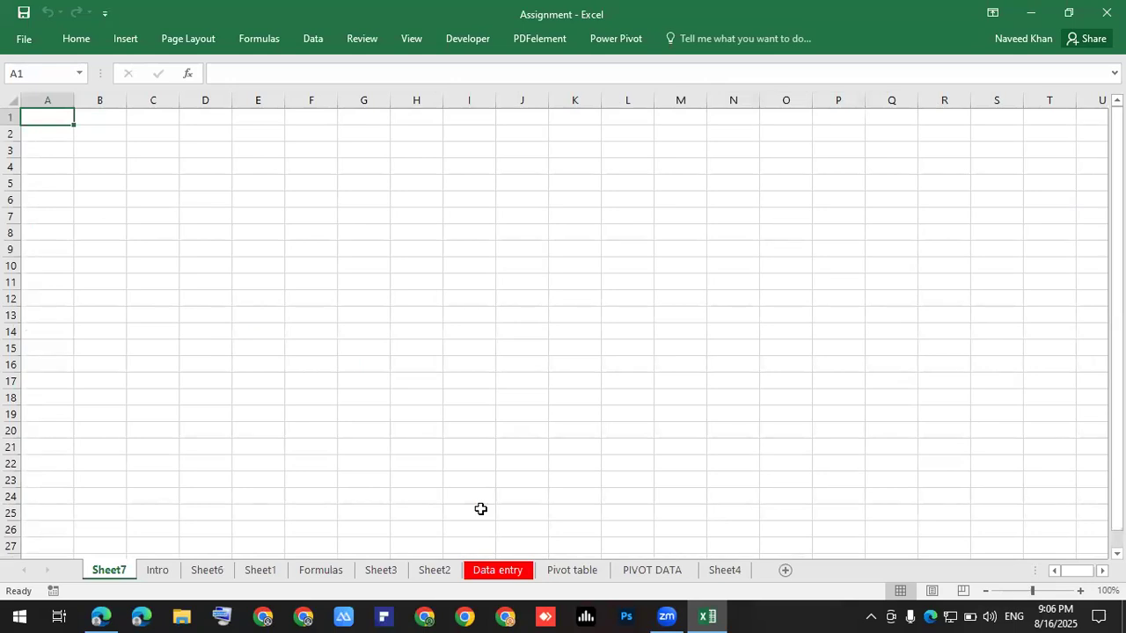
Create a new workbook Book2 with Ctrl+N and add another worksheet with Shift+F11.
left_click(220, 616)
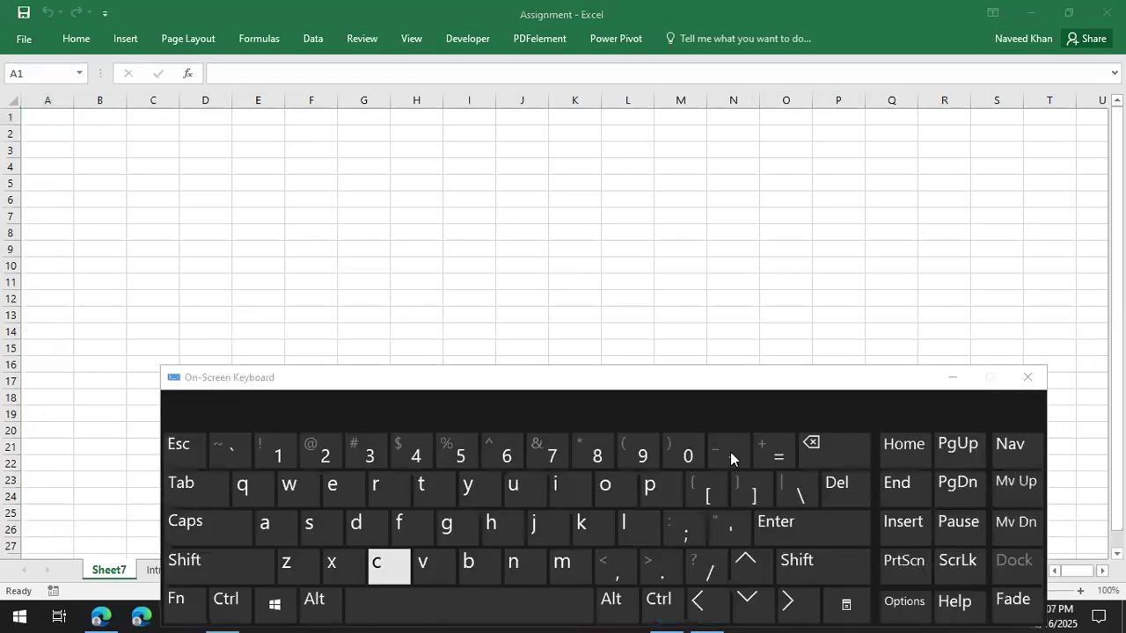
left_click(1027, 378)
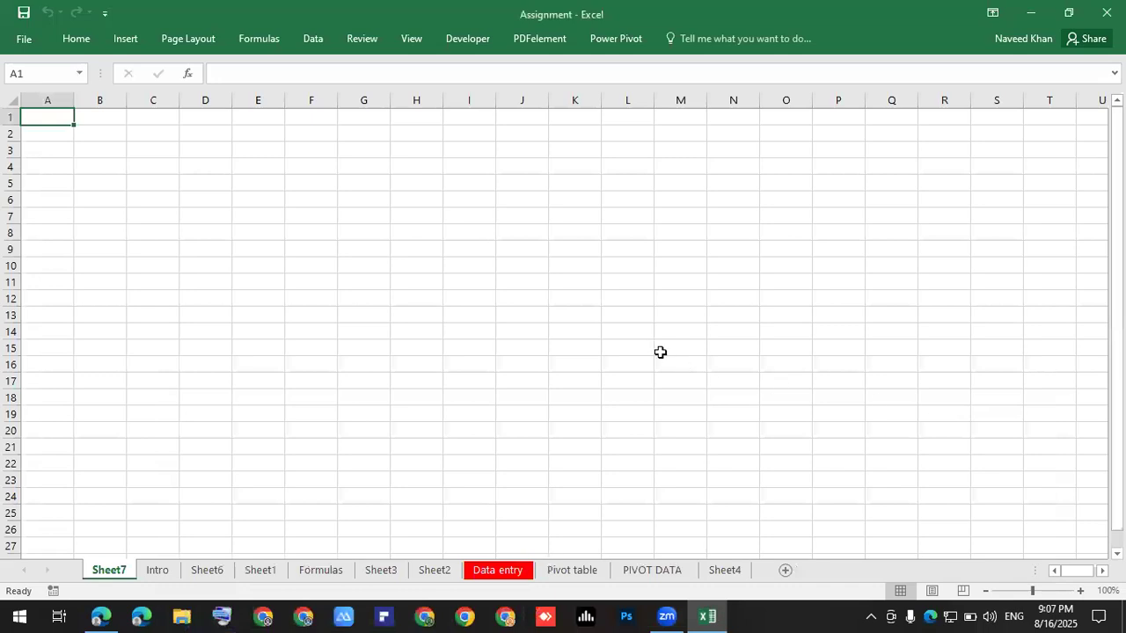
key("ctrl+n")
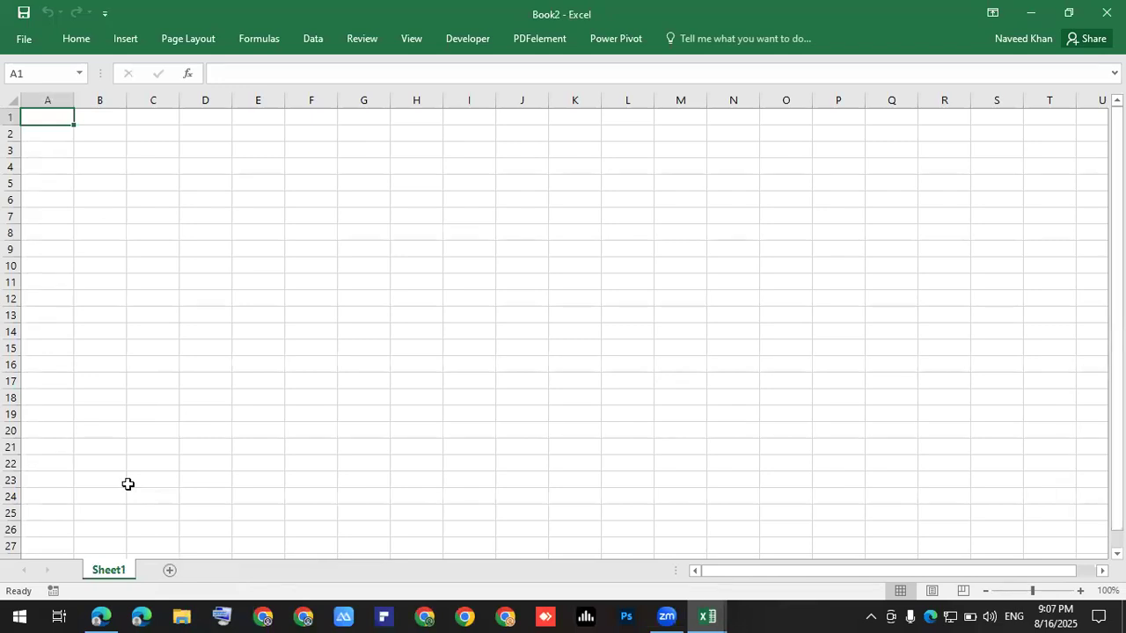
key("shift+F11")
Look at Book2's File save options, back out, and close its window.
left_click(23, 39)
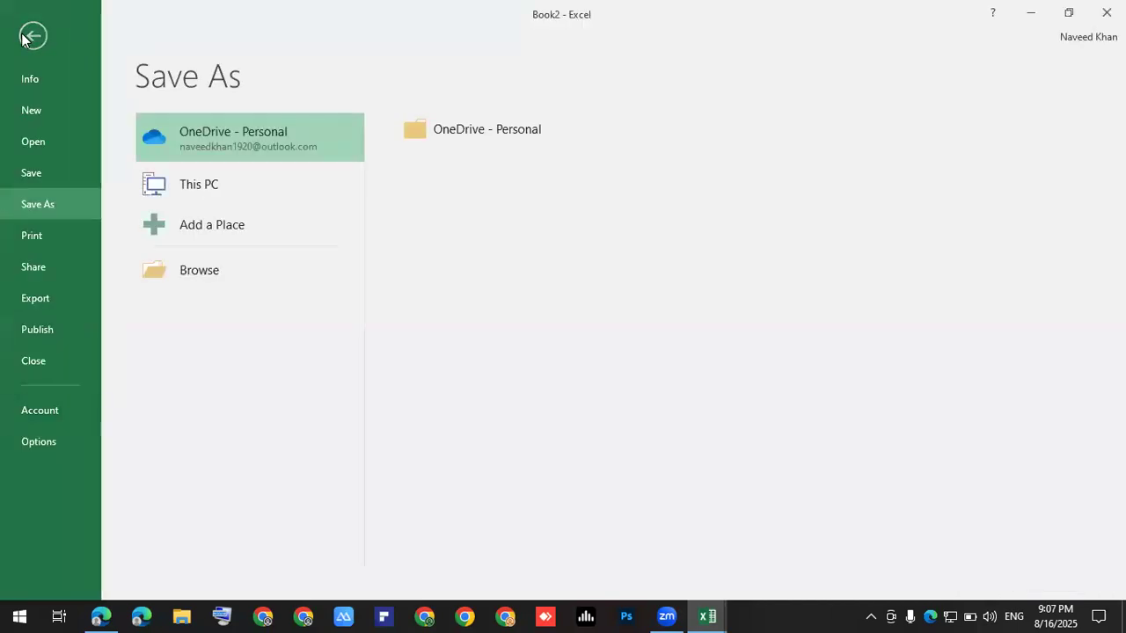
left_click(22, 40)
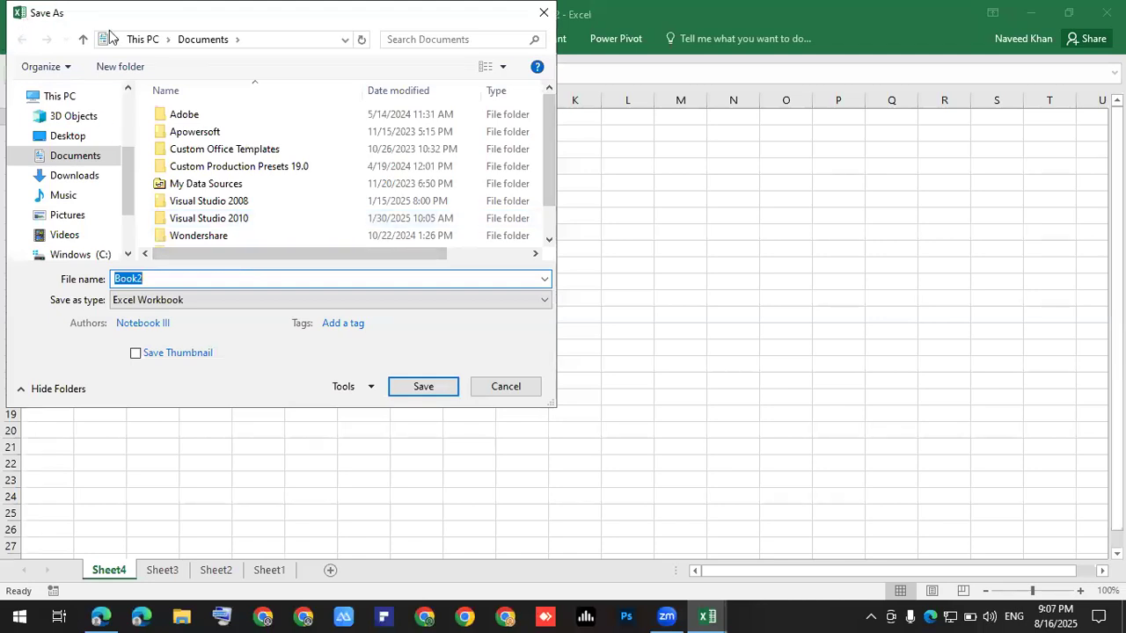
left_click(543, 18)
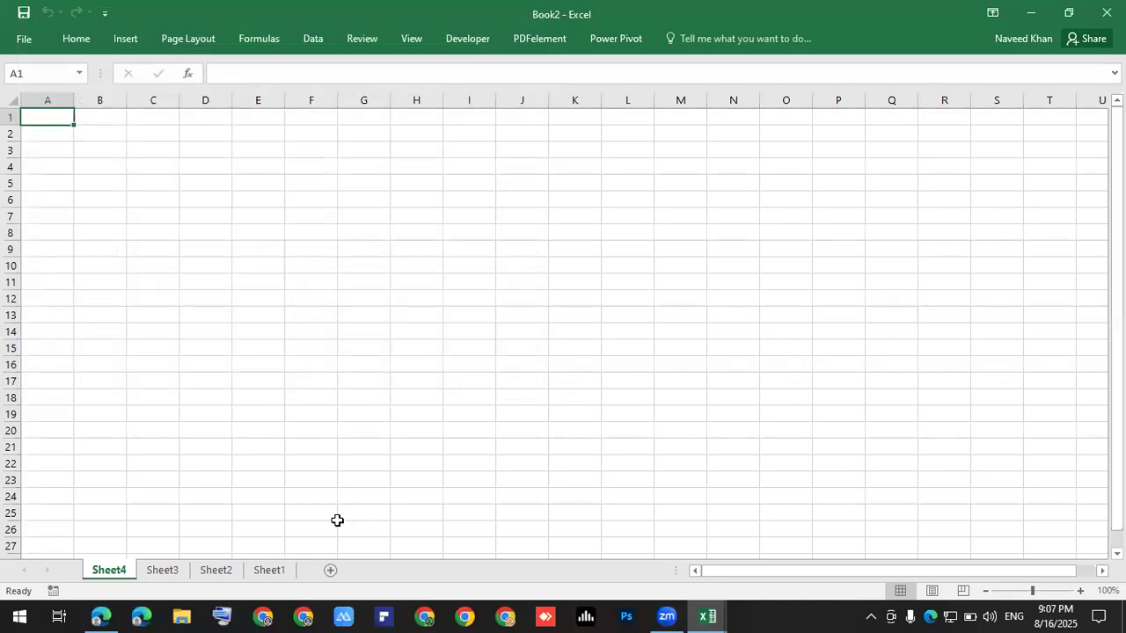
Close Book2 with Don't Save, delete the Sheet7 tab, and open Sheet6.
left_click(1106, 12)
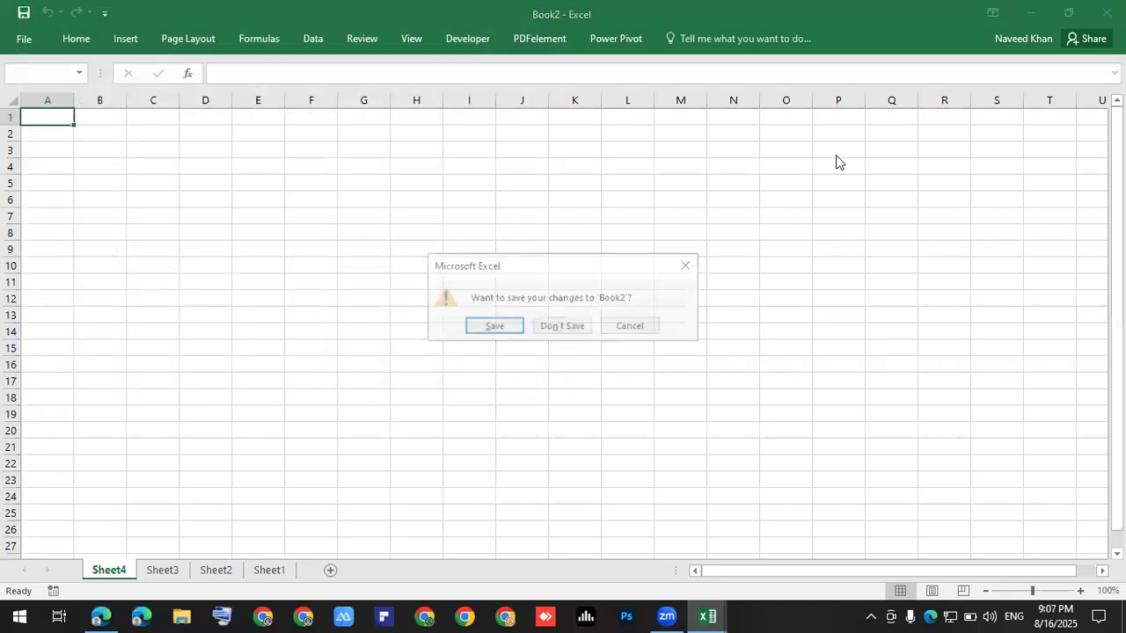
left_click(576, 328)
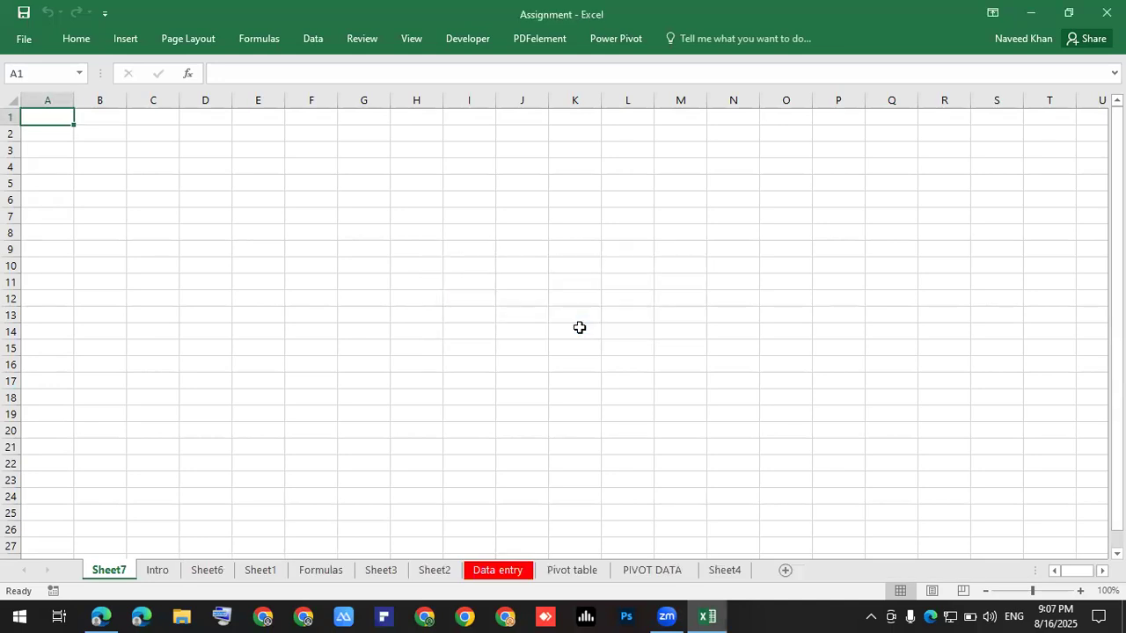
right_click(114, 580)
left_click(181, 402)
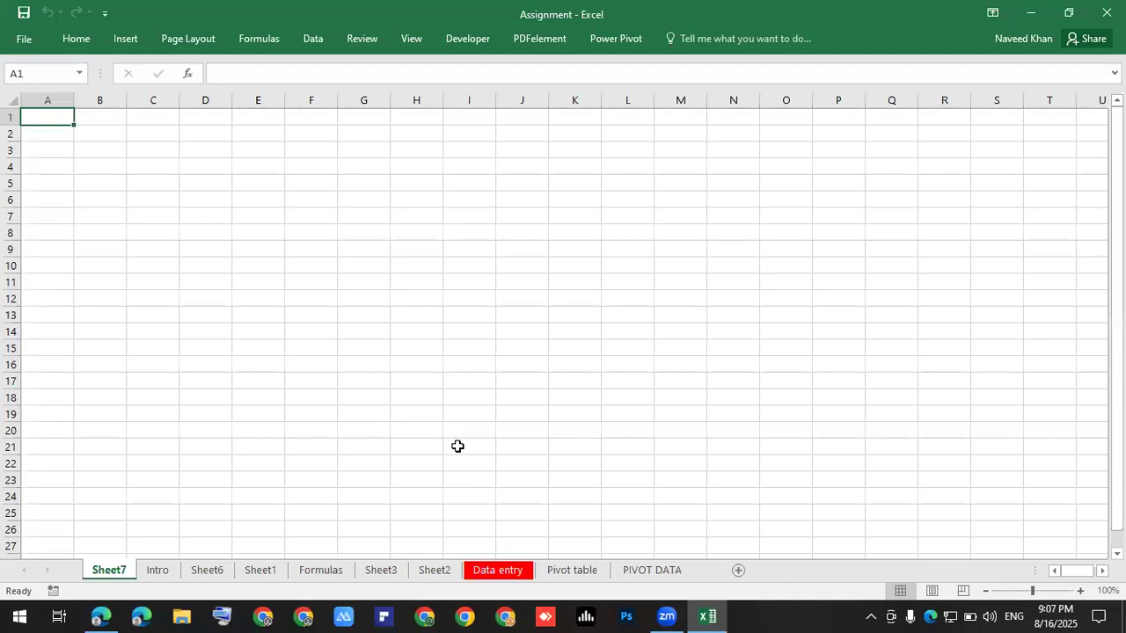
left_click(396, 406)
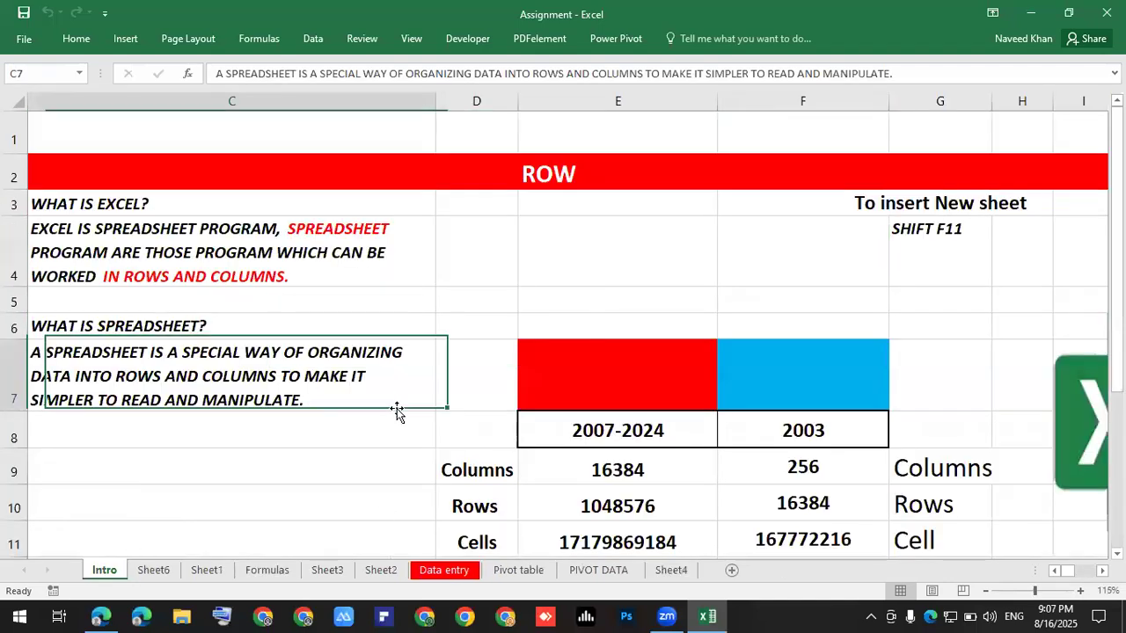
left_click(153, 572)
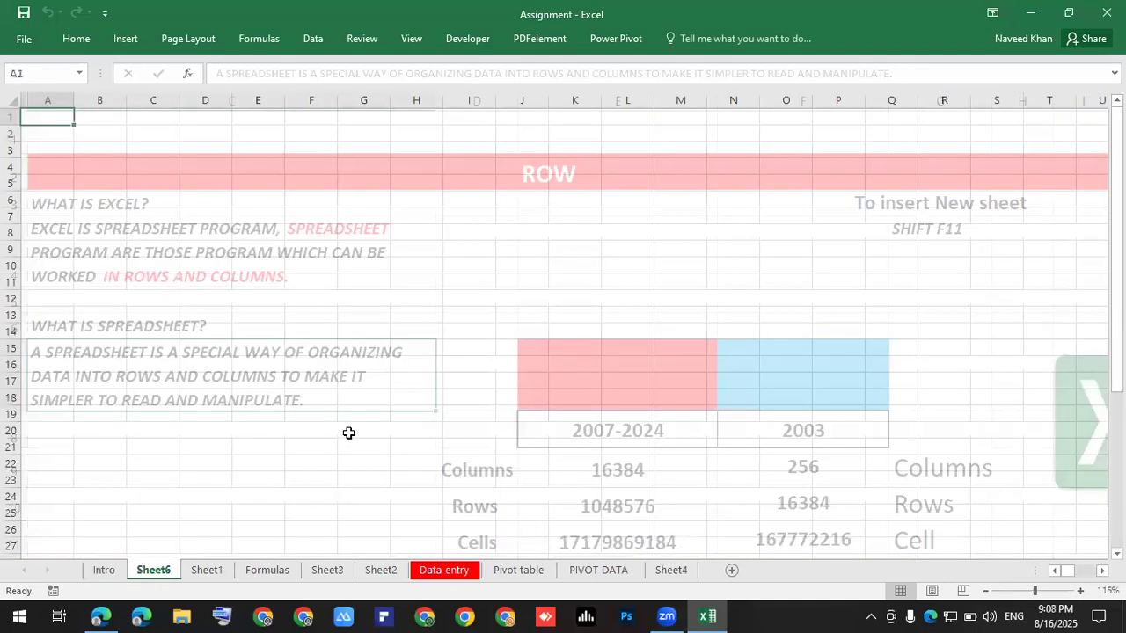
Switch to Sheet1 and highlight the operator symbols list in E18:I24.
left_click(211, 572)
scroll(449, 390, "up", 8)
scroll(449, 391, "down", 3)
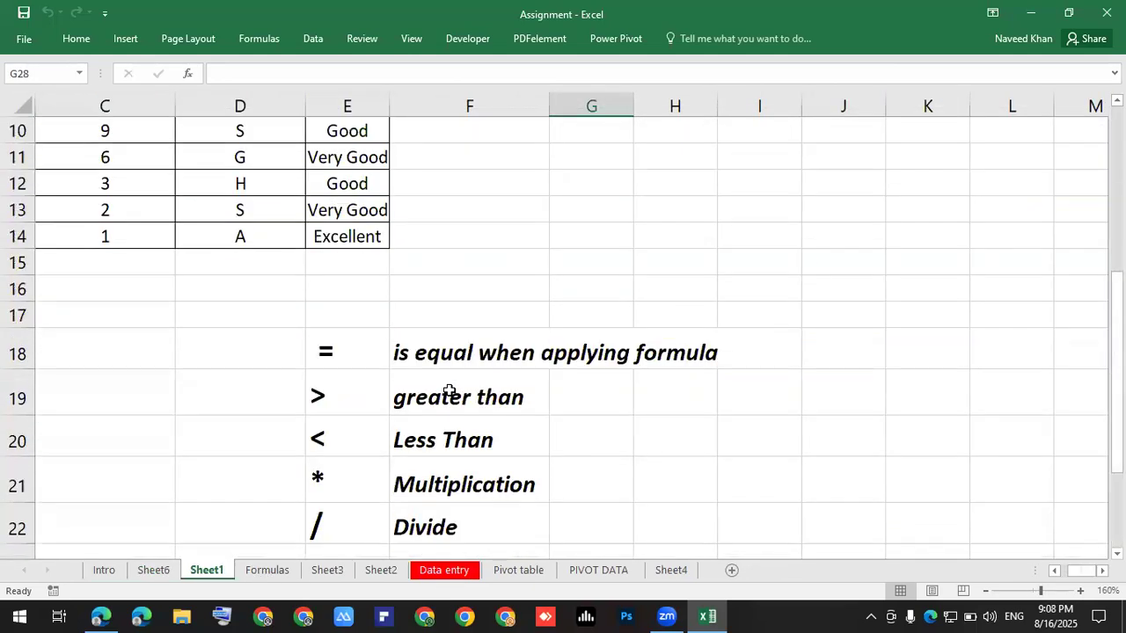
scroll(449, 390, "down", 2)
left_click_drag(335, 192, 720, 470)
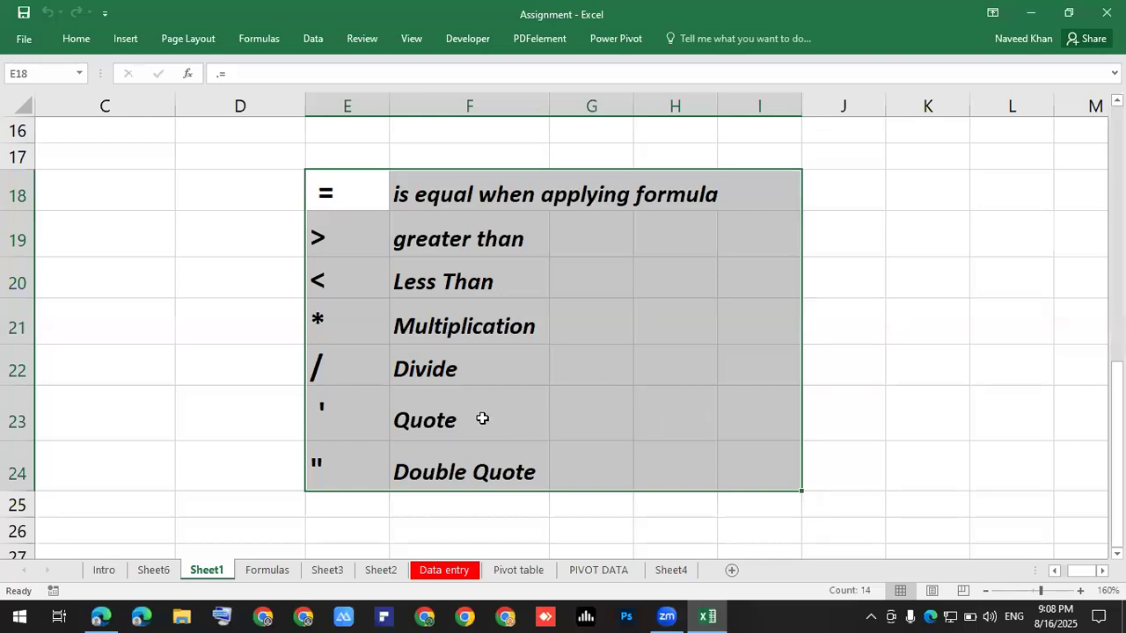
left_click(220, 311)
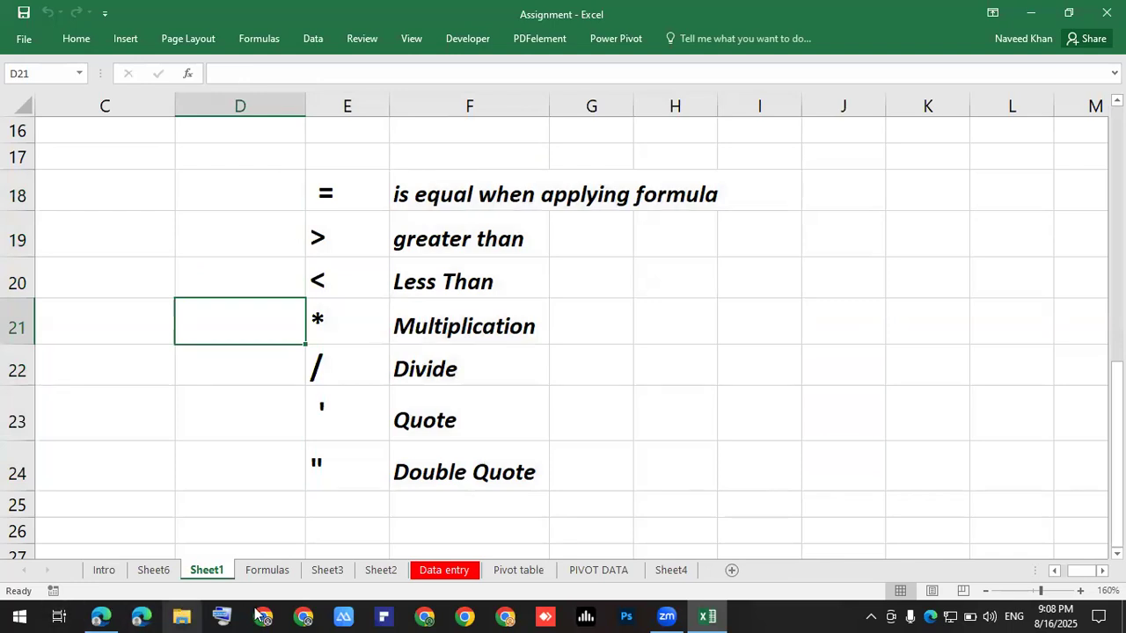
Open the On-Screen Keyboard and highlight the Less Than and Multiplication (*) entries.
left_click(224, 613)
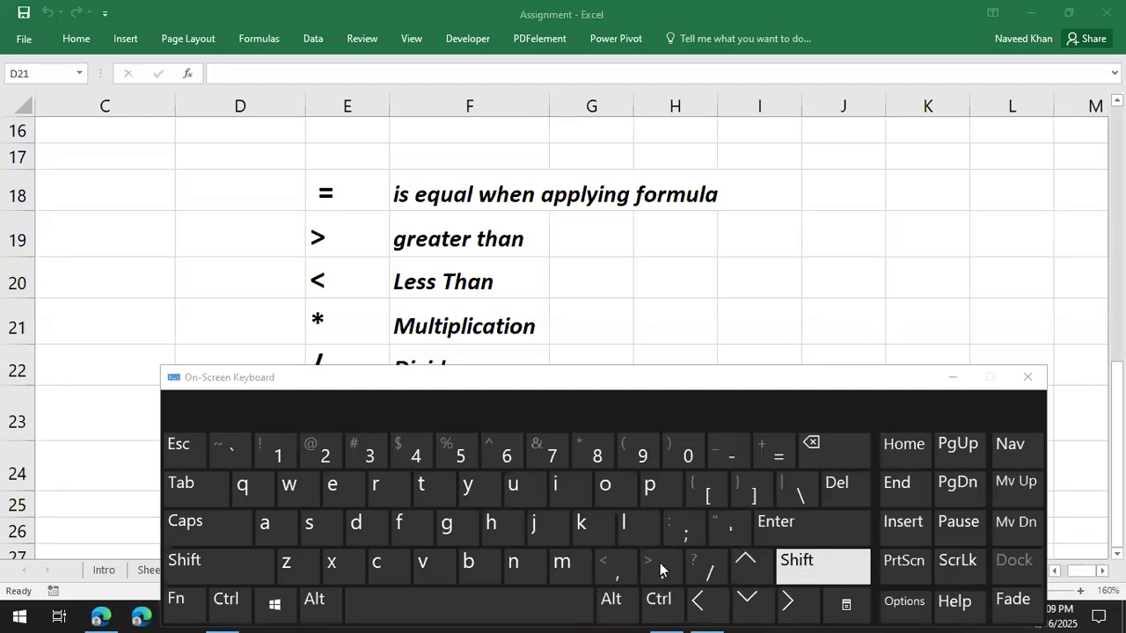
left_click(457, 282)
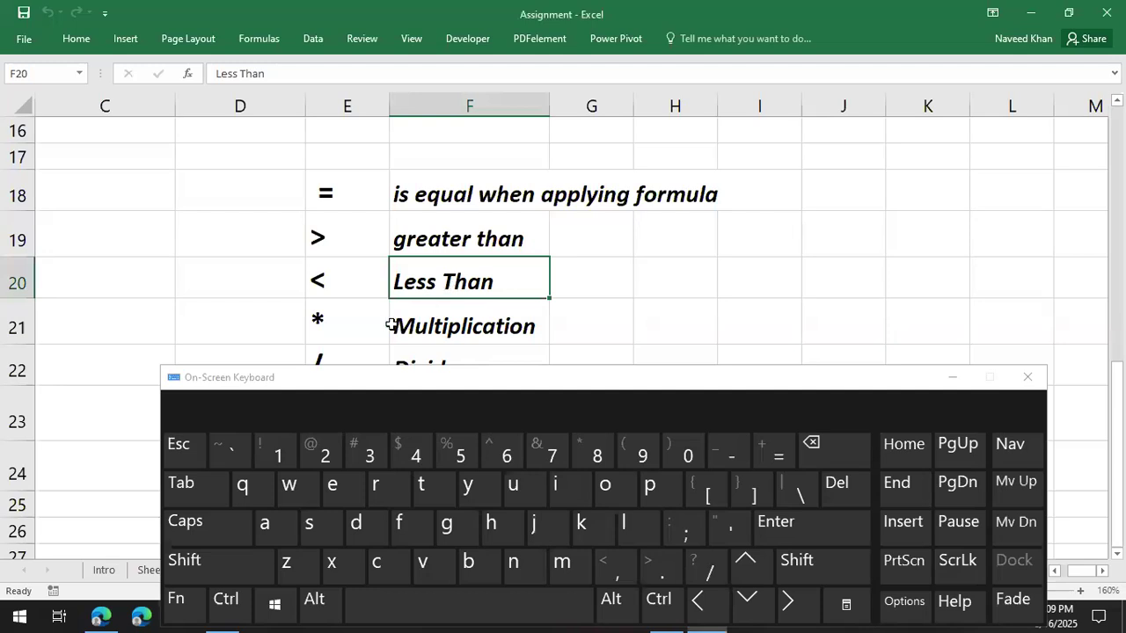
left_click(449, 322)
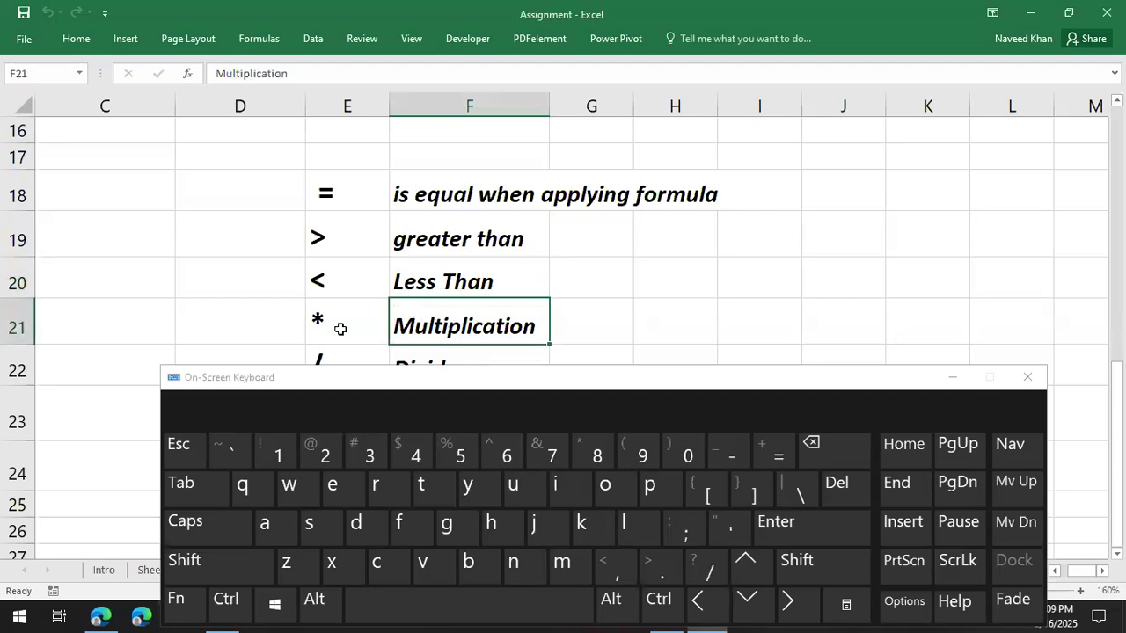
scroll(348, 311, "down", 1)
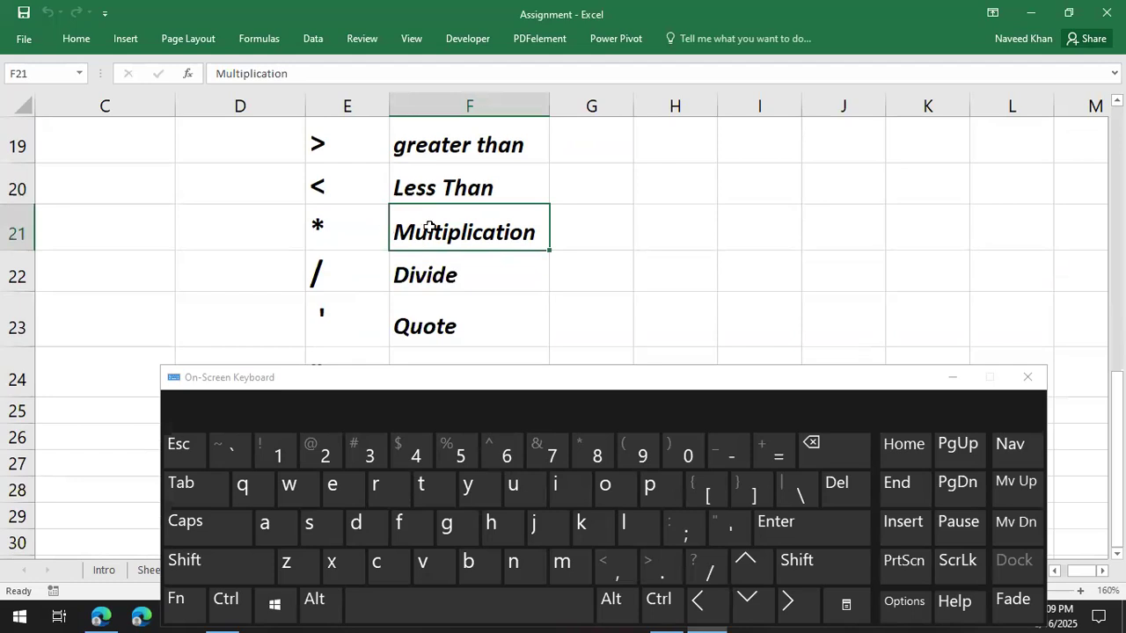
left_click_drag(370, 220, 445, 228)
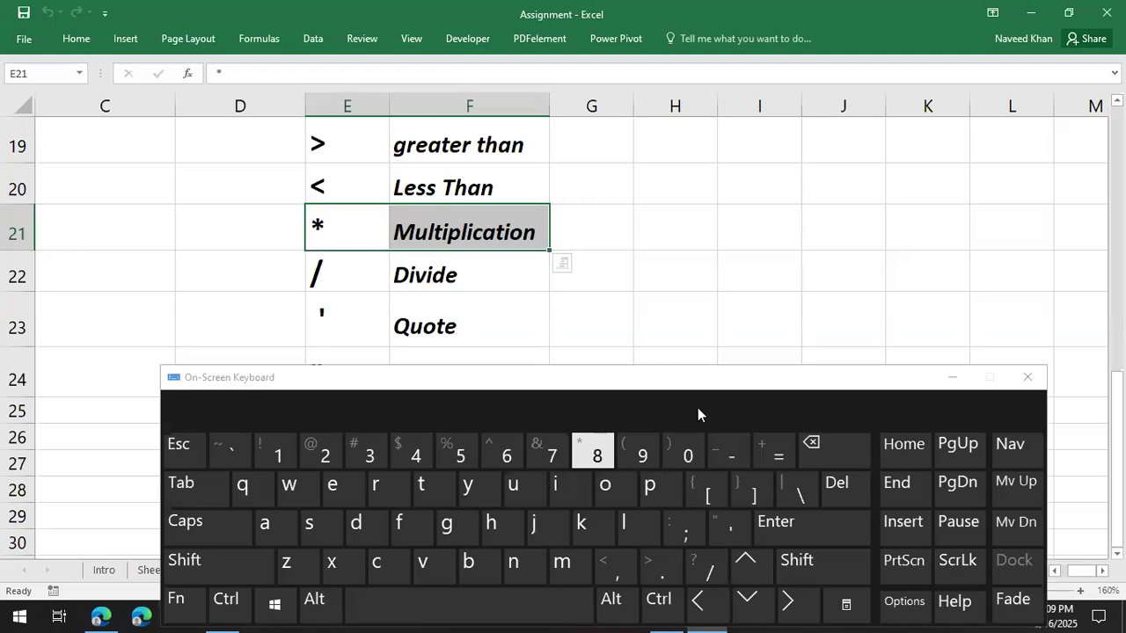
left_click_drag(339, 279, 422, 277)
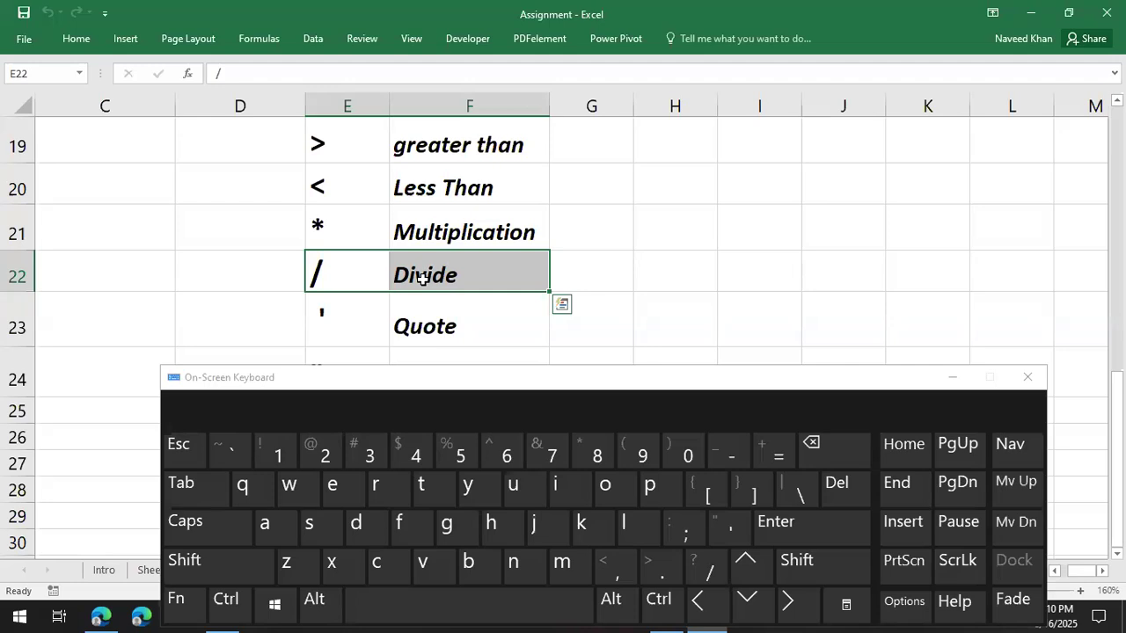
left_click(711, 296)
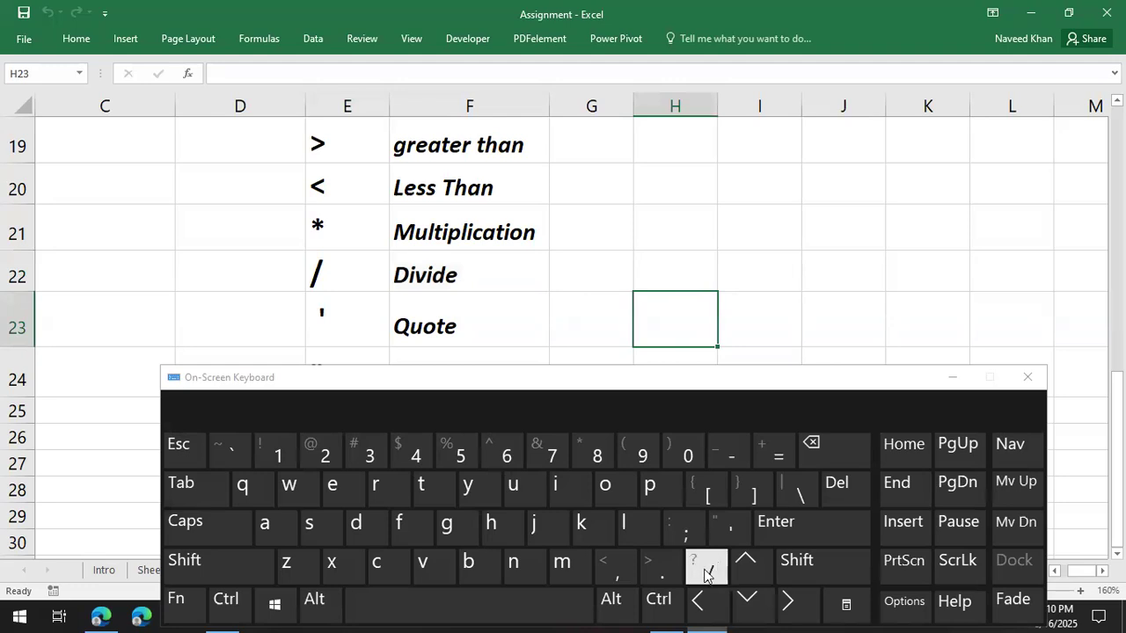
left_click(753, 316)
scroll(754, 316, "down", 1)
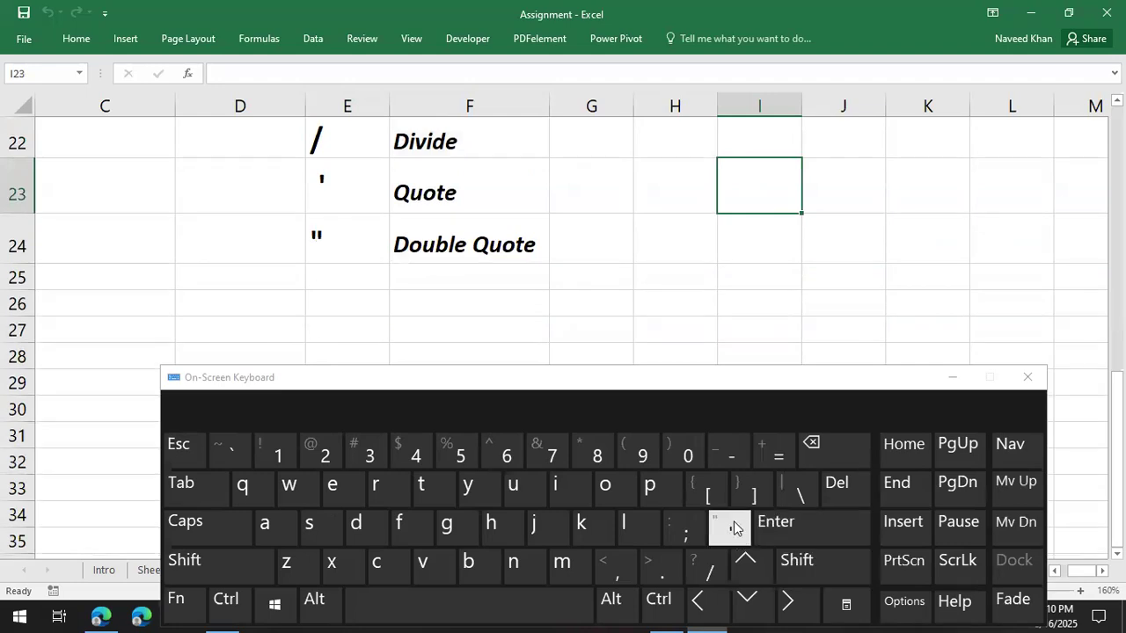
left_click(454, 195)
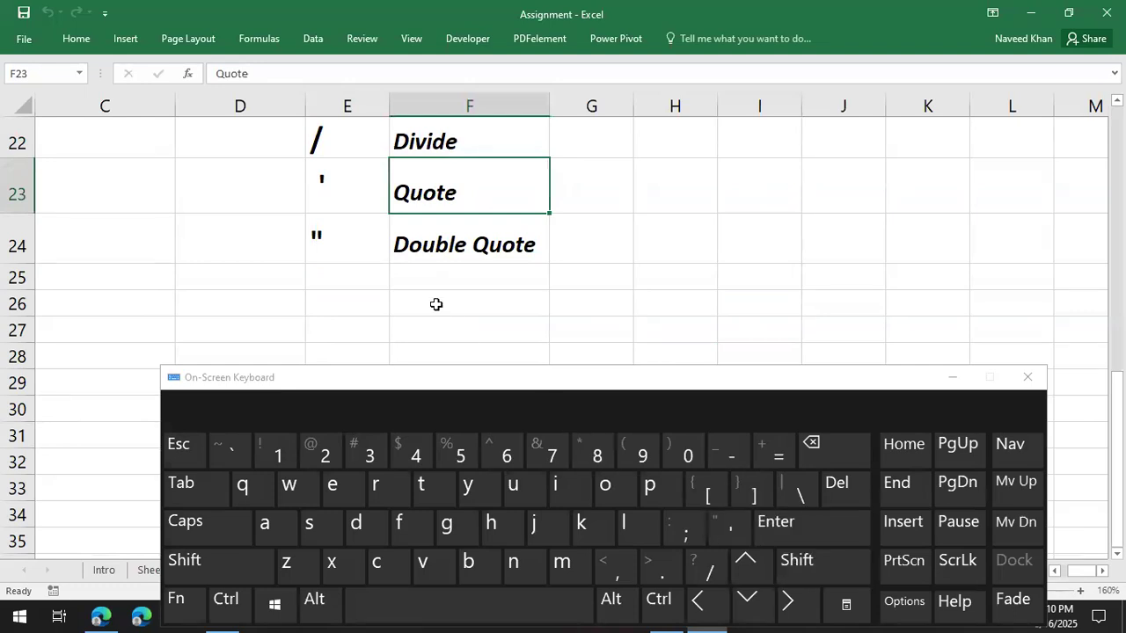
Highlight the double-quote entry in E24:F24 and close the On-Screen Keyboard.
left_click_drag(360, 246, 426, 251)
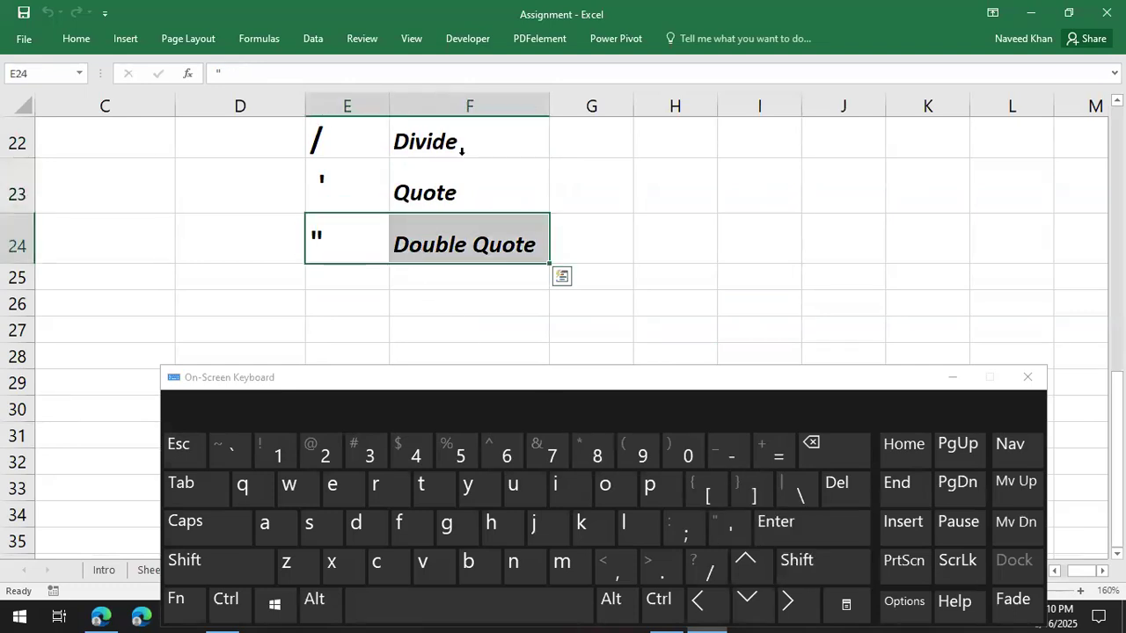
left_click(1029, 378)
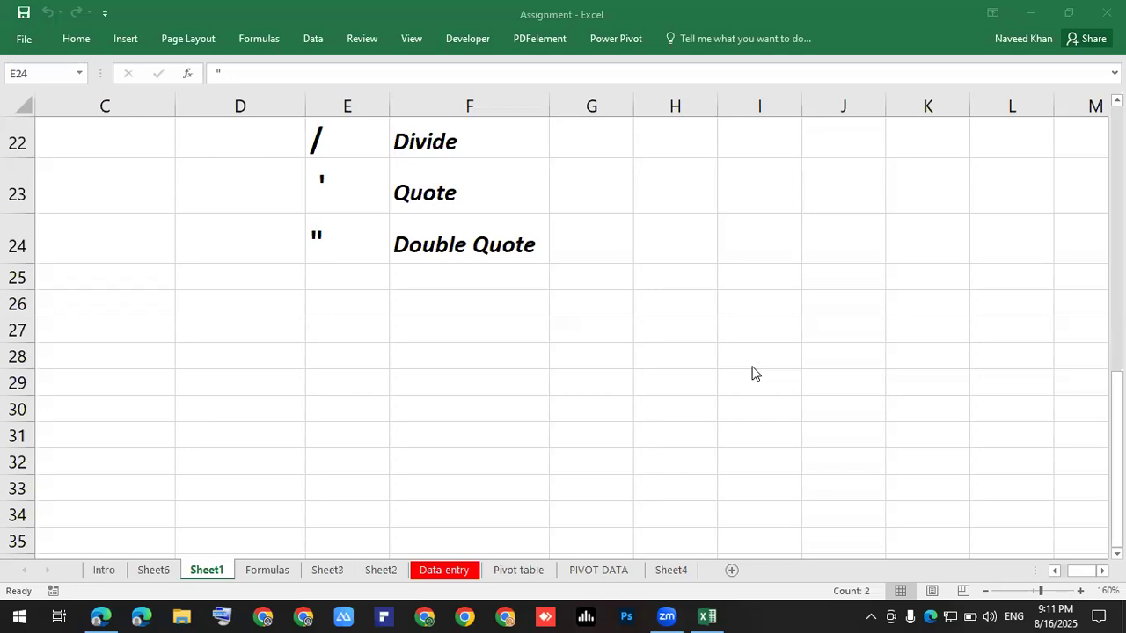
left_click(540, 286)
scroll(665, 252, "up", 4)
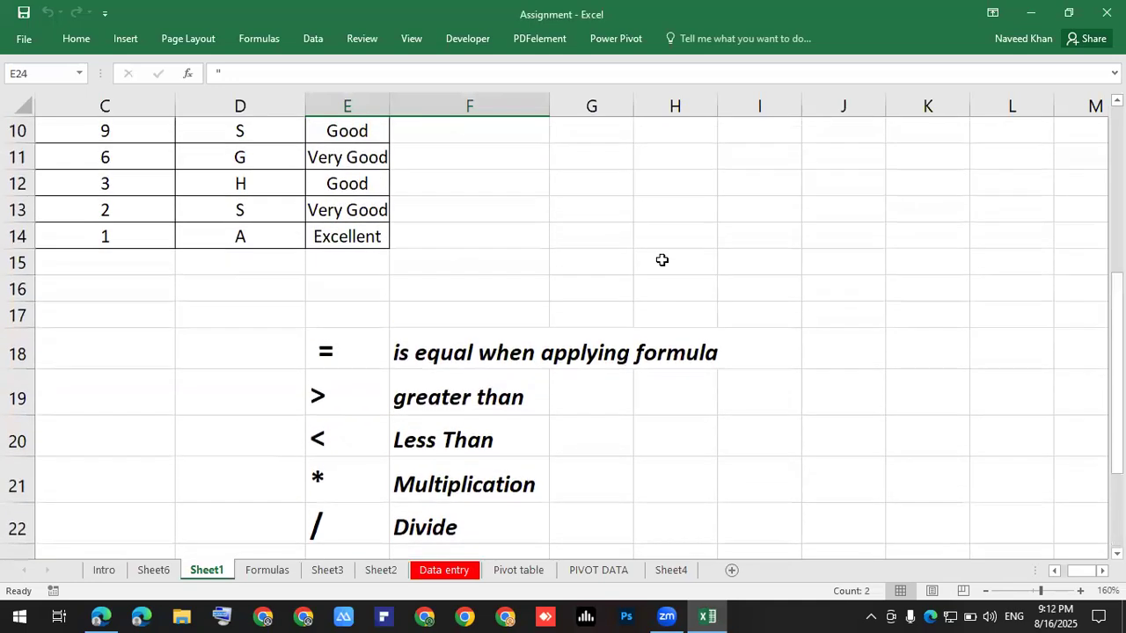
left_click(625, 254)
scroll(626, 254, "down", 2)
left_click_drag(327, 196, 668, 478)
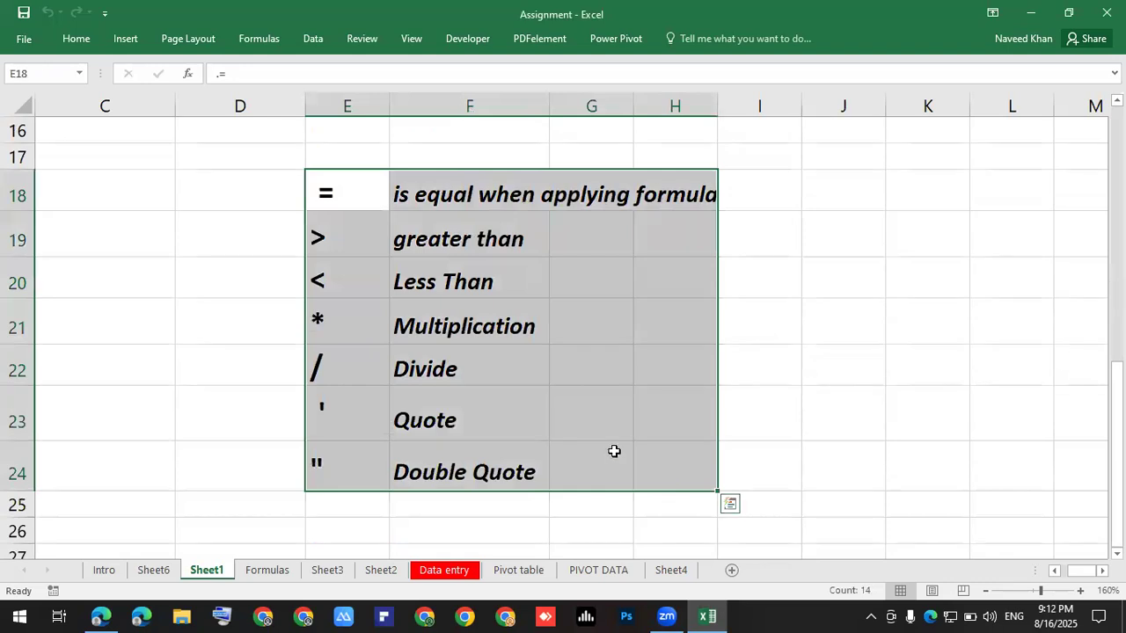
scroll(614, 451, "up", 5)
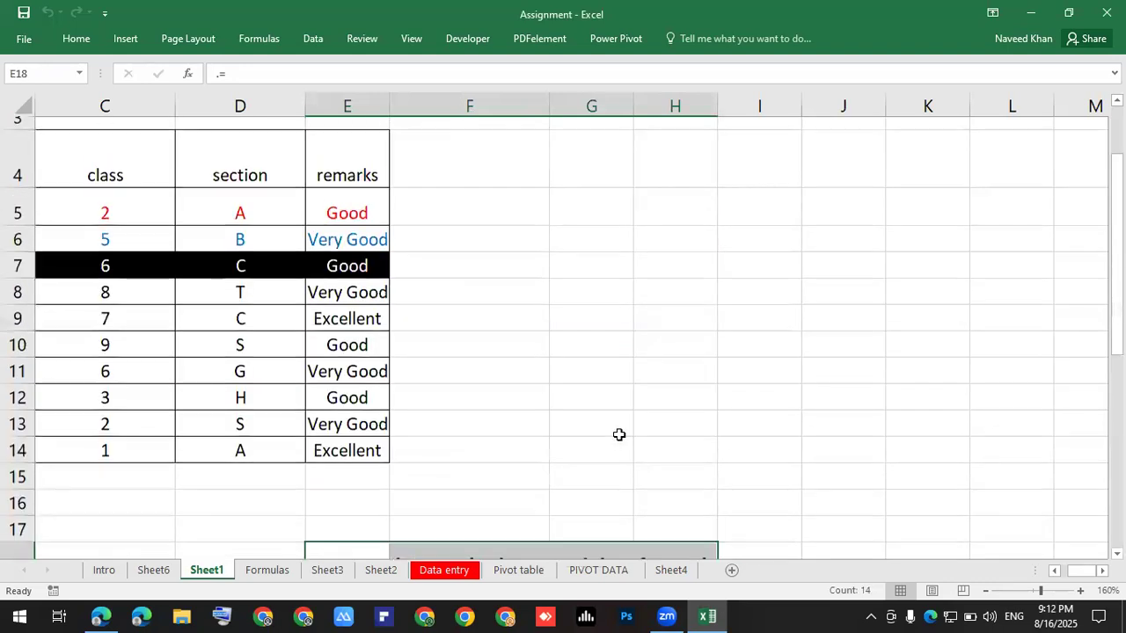
scroll(681, 434, "up", 2)
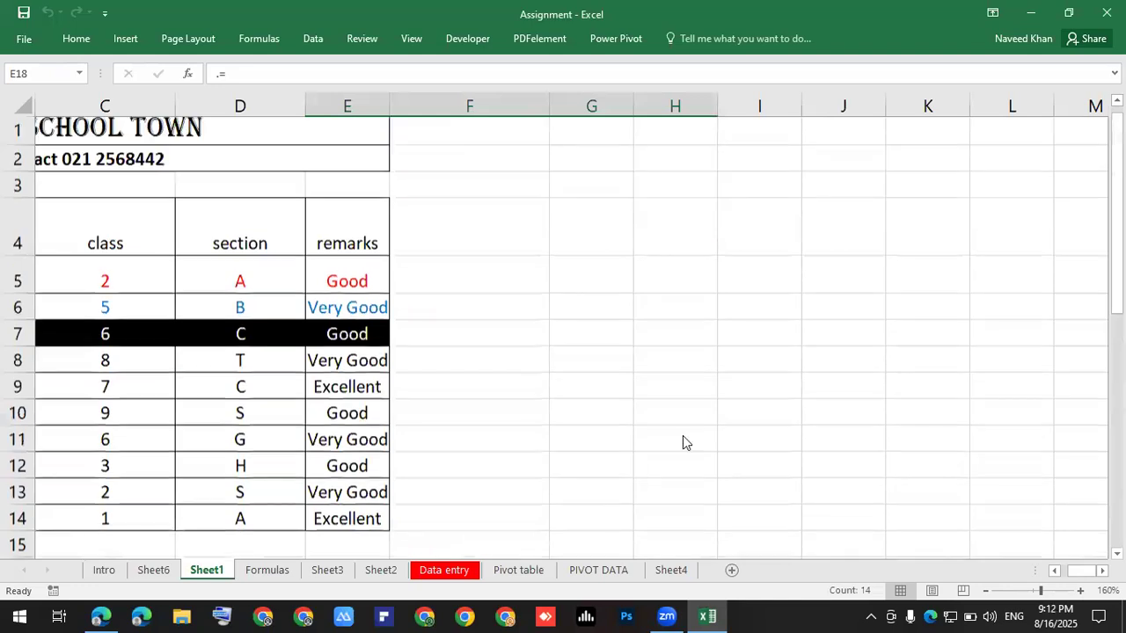
scroll(550, 449, "left", 2)
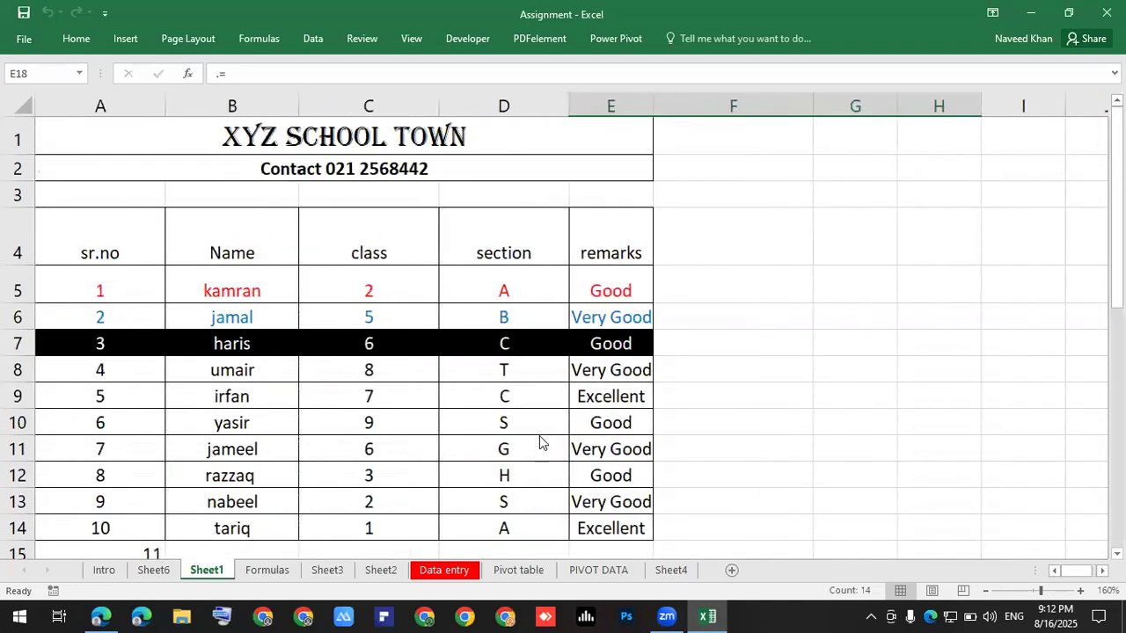
scroll(540, 442, "down", 2)
scroll(160, 353, "down", 7)
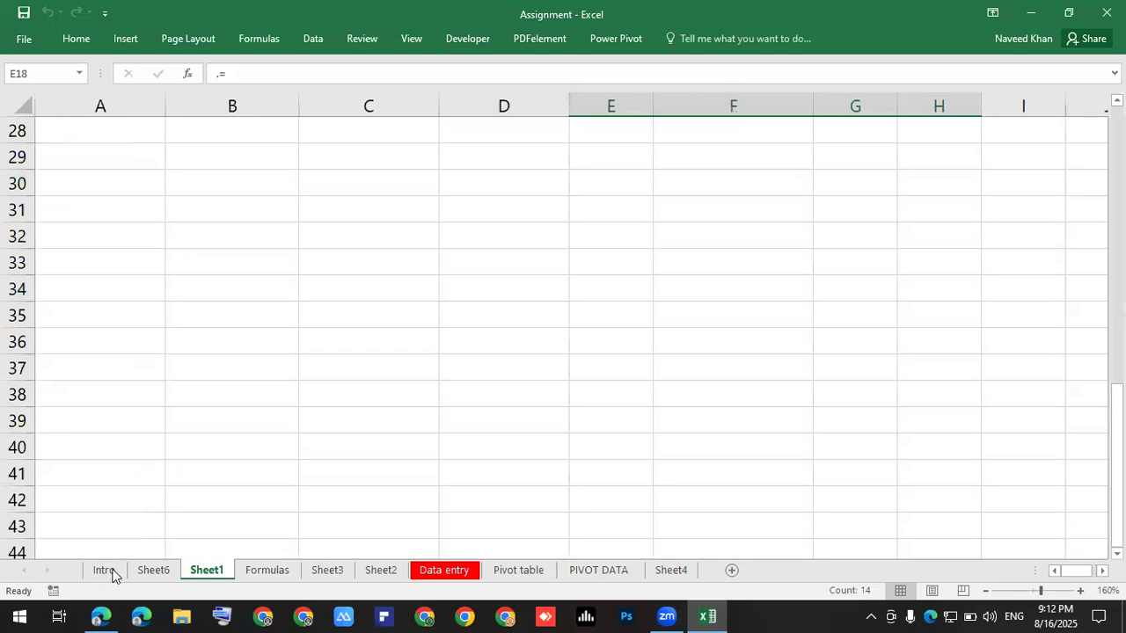
Switch to the empty Sheet6 and zoom in on its grid.
left_click(147, 574)
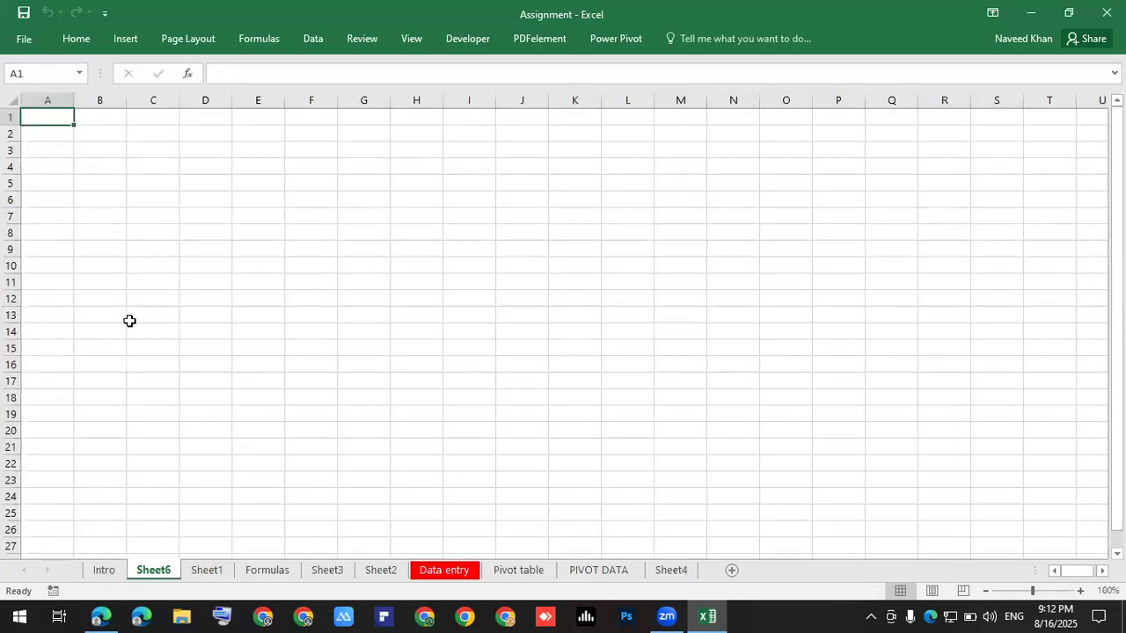
scroll(129, 320, "up", 1, "ctrl")
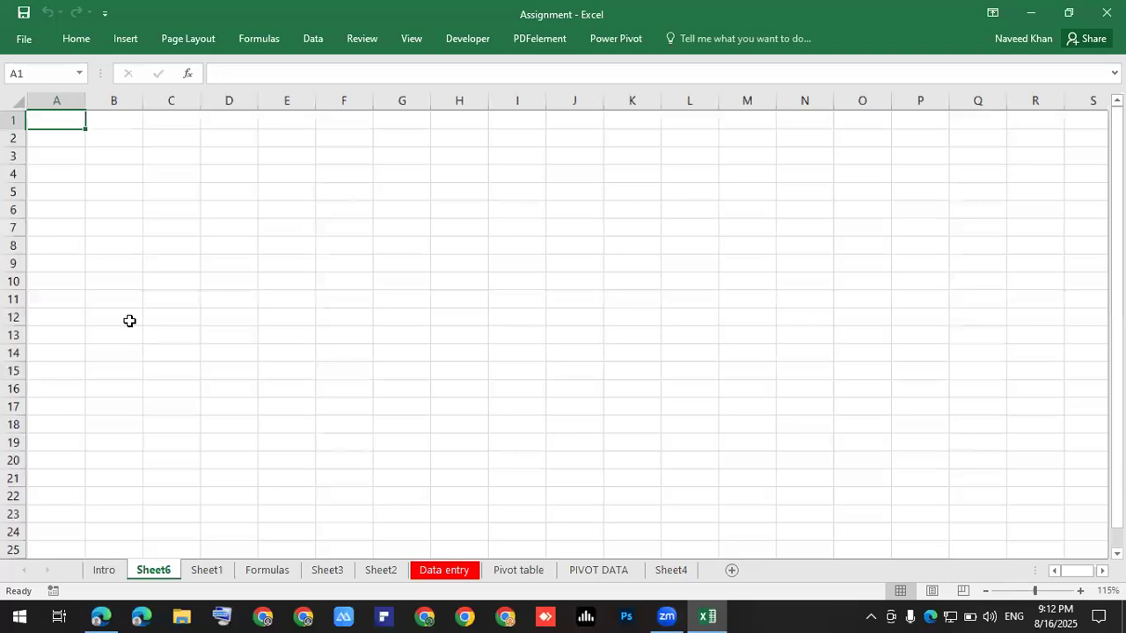
scroll(129, 320, "up", 4, "ctrl")
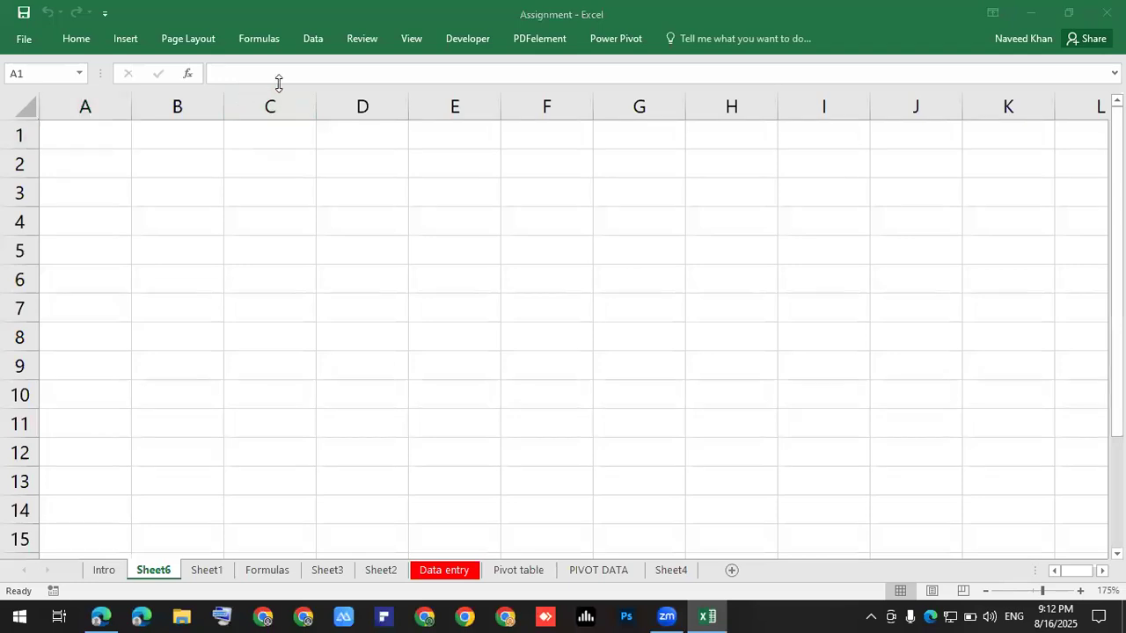
left_click(323, 357)
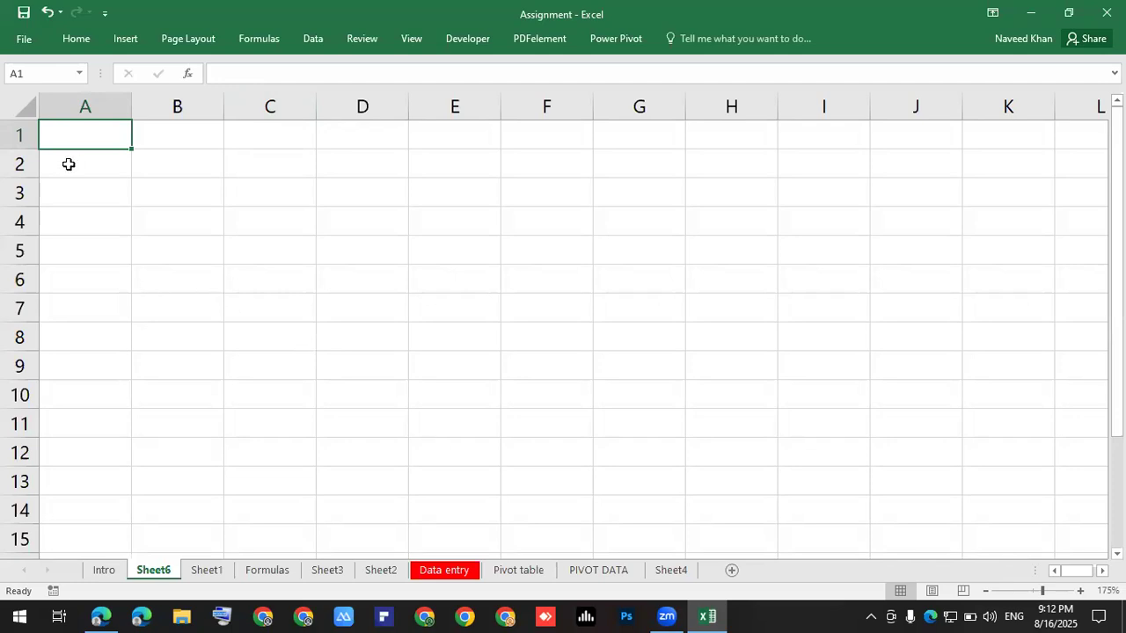
scroll(69, 167, "up", 4)
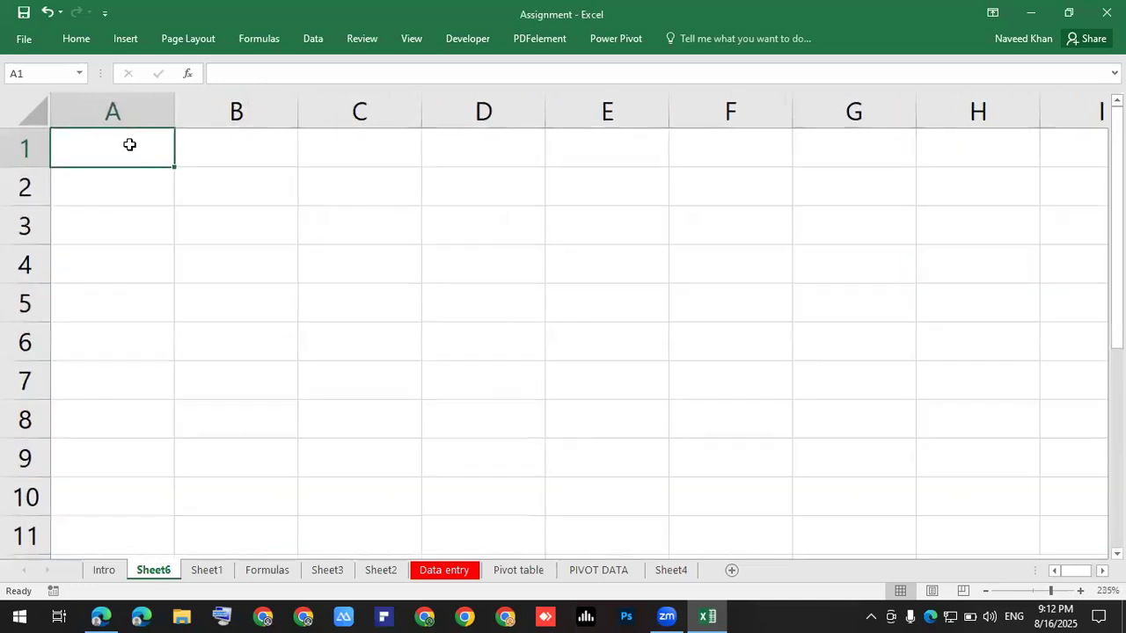
scroll(139, 150, "down", 2)
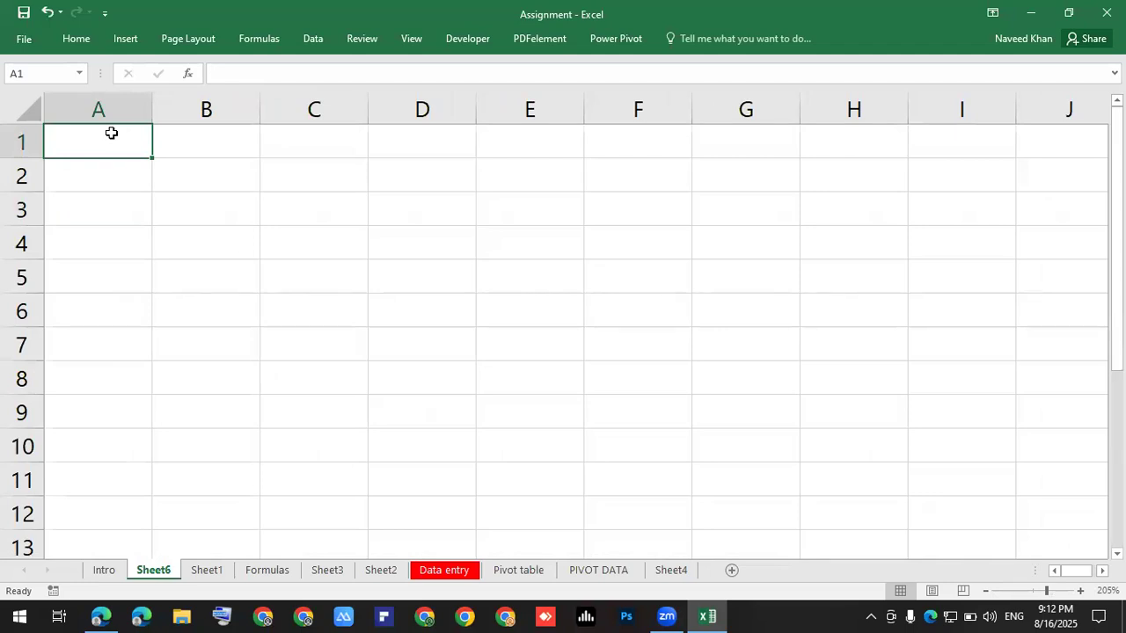
Enter the headers sr.no in A1 and name in B1.
type("name")
key("BackSpace")
key("BackSpace")
key("BackSpace")
key("BackSpace")
type("sr")
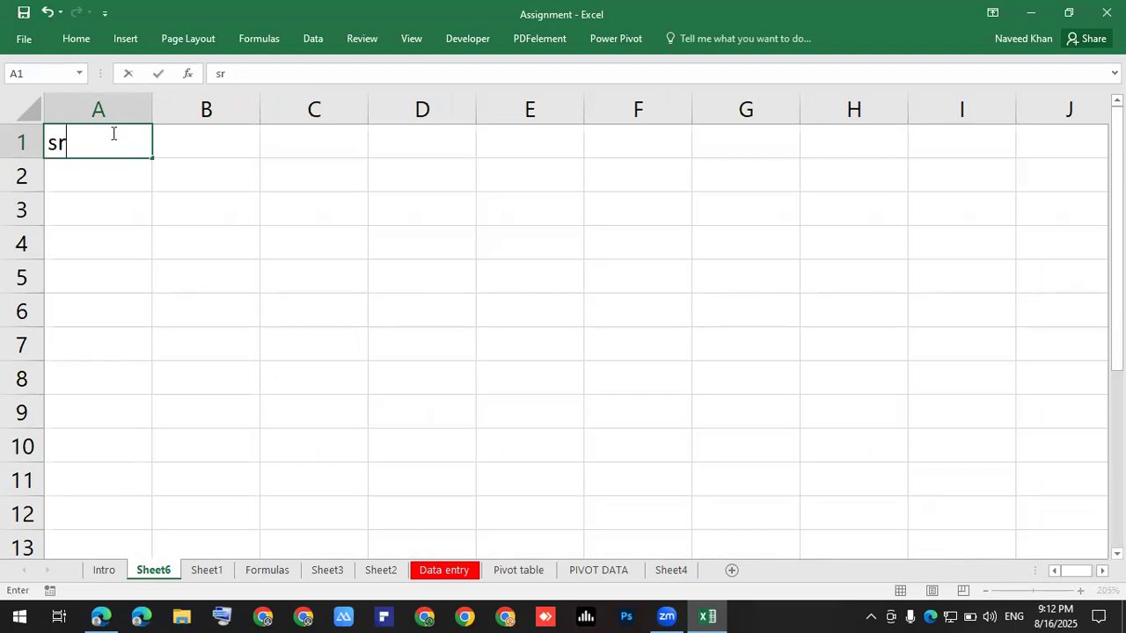
type(".no")
key("Tab")
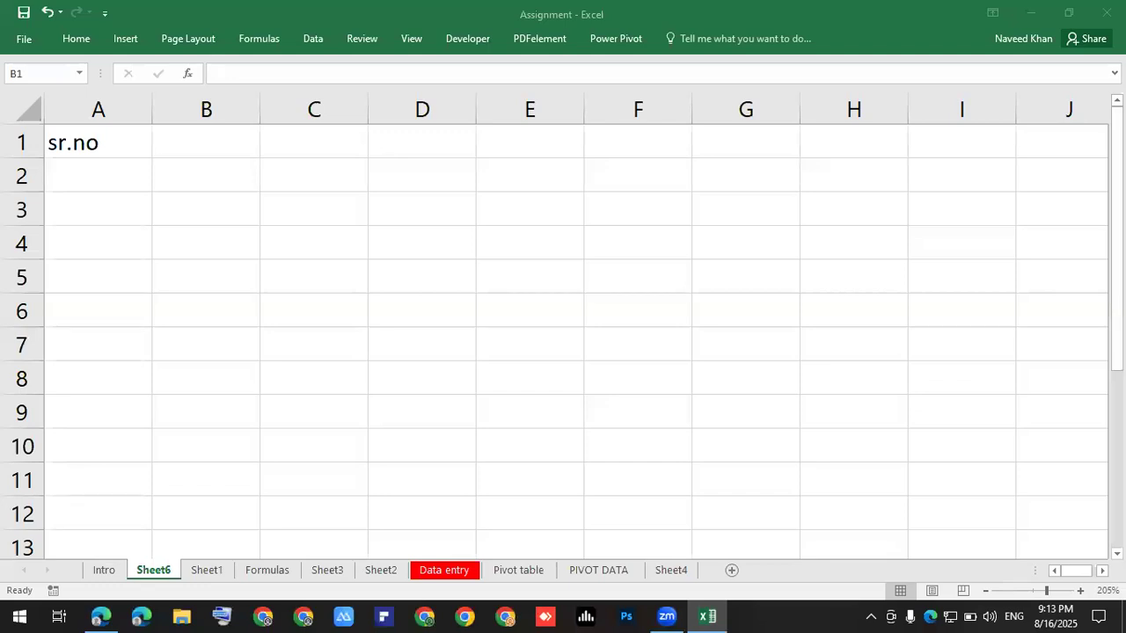
left_click(389, 231)
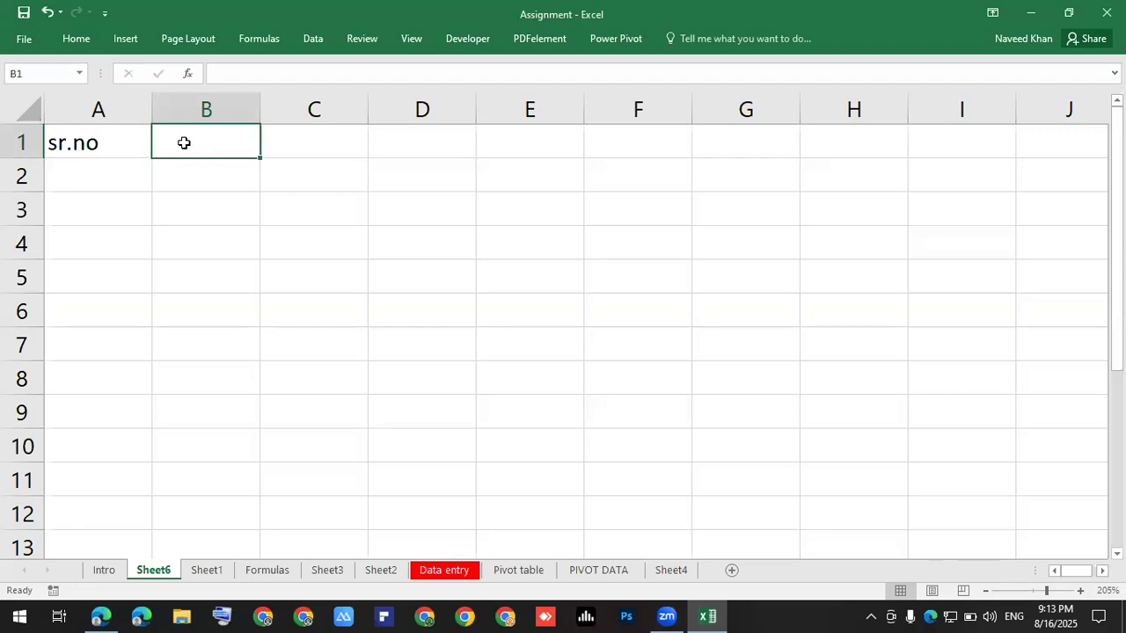
type("naemm")
key("BackSpace")
key("BackSpace")
key("BackSpace")
key("BackSpace")
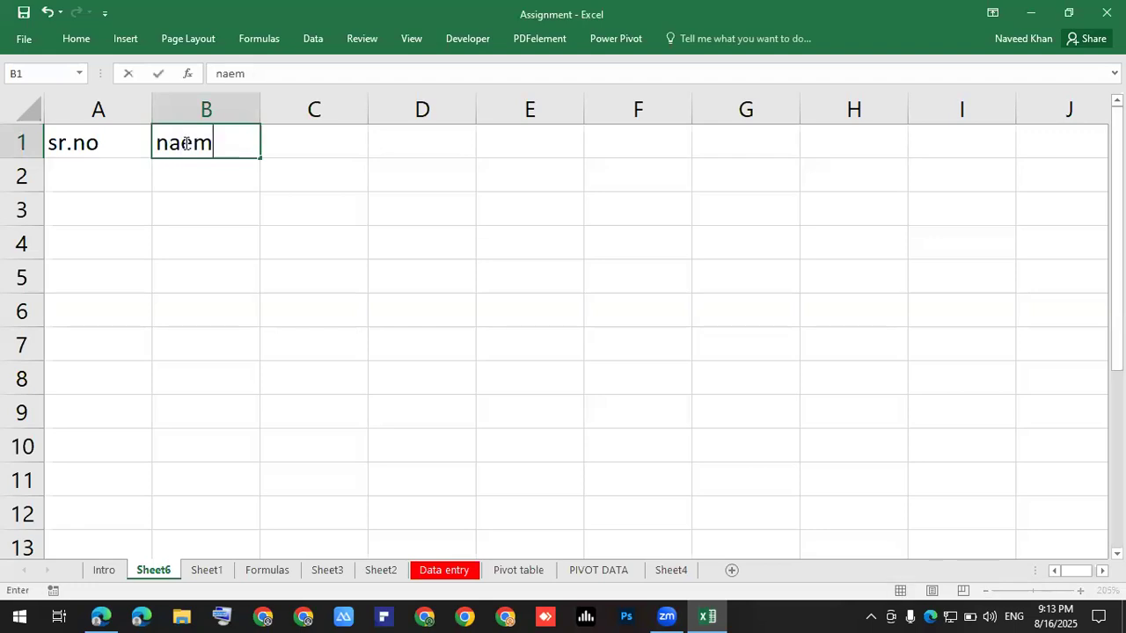
type("ame")
left_click(262, 146)
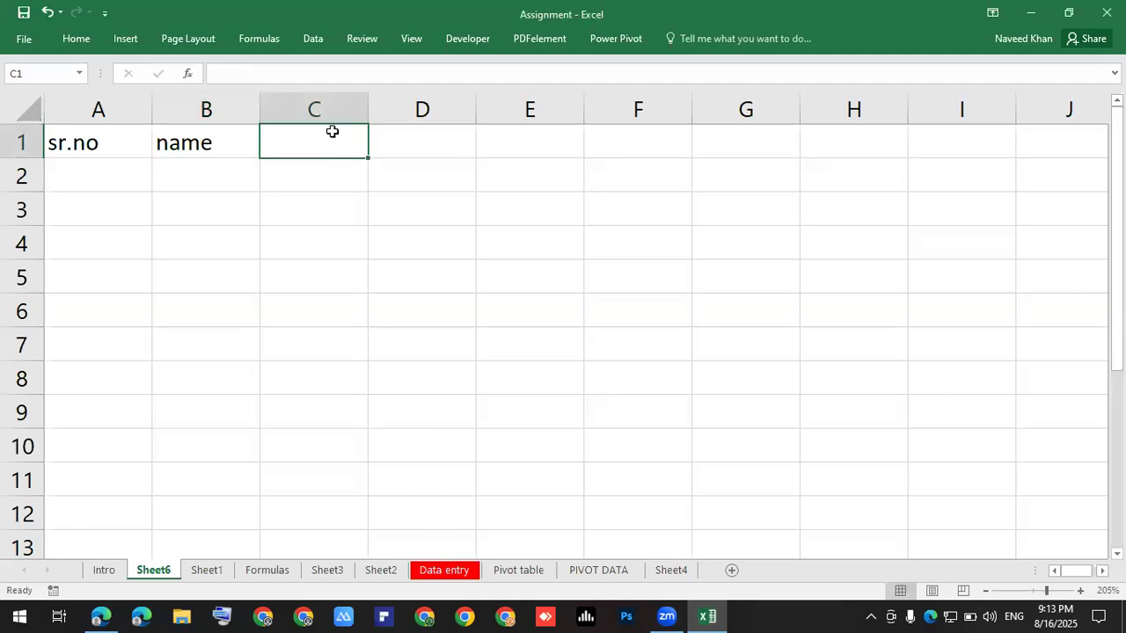
Enter the headers lecture no, Status of session and Remarks in C1:E1.
type("lectujre")
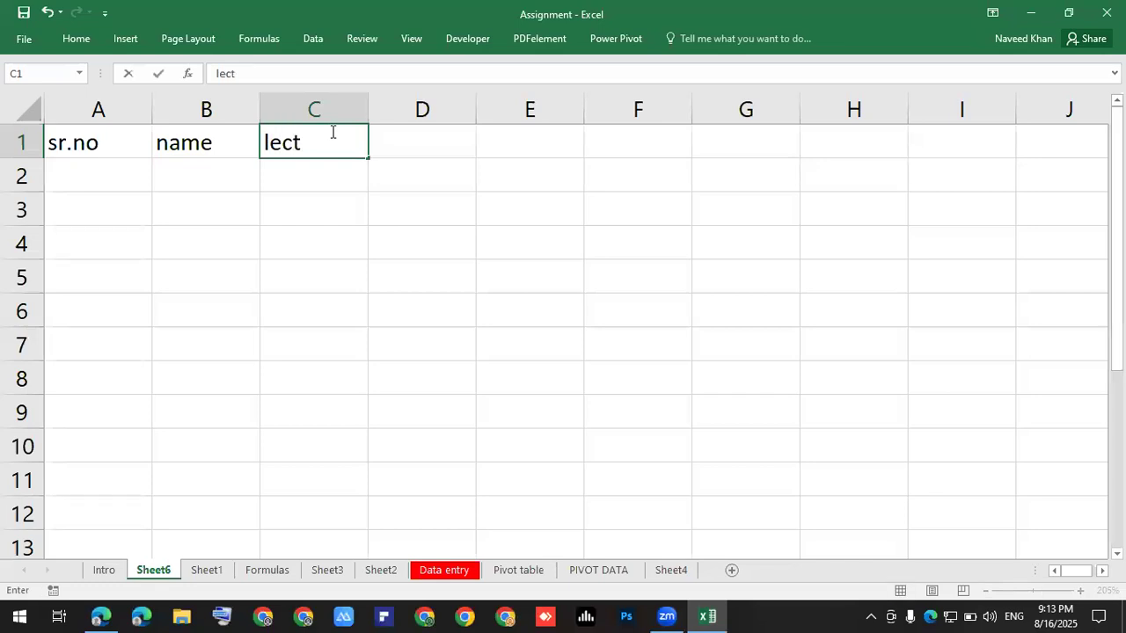
key("BackSpace")
key("BackSpace")
key("BackSpace")
type("re no")
key("Tab")
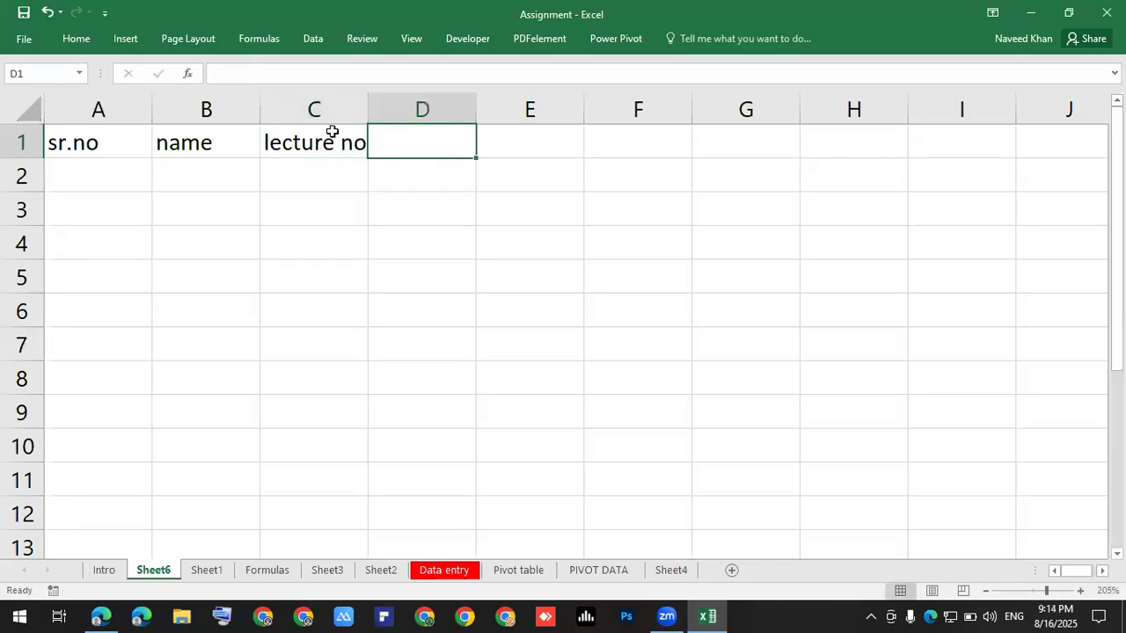
type("S")
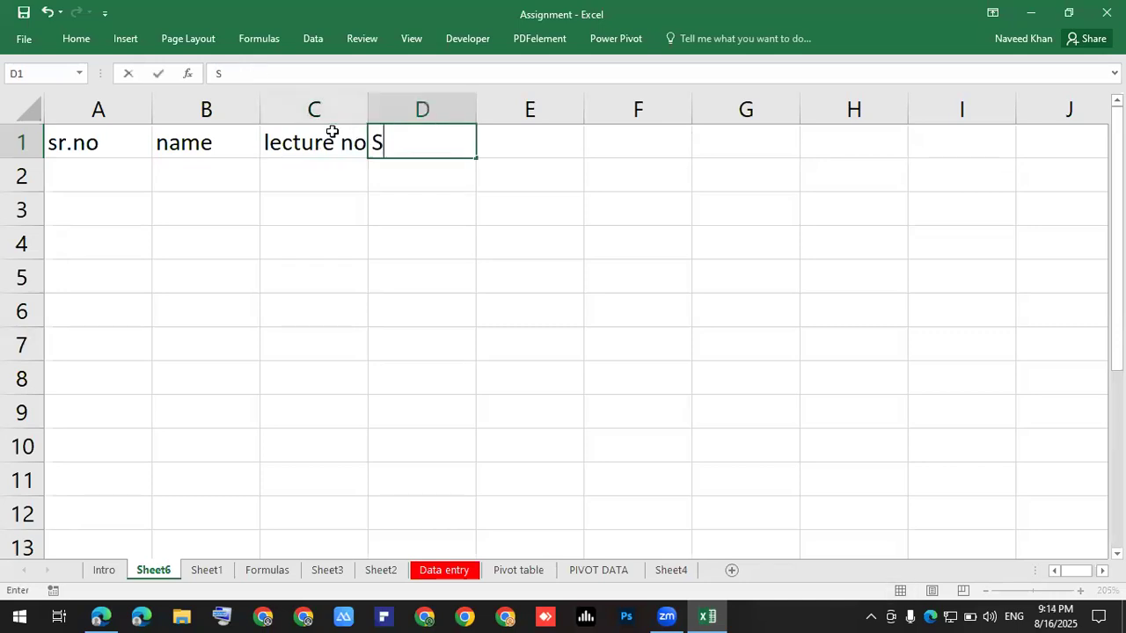
type("tatus")
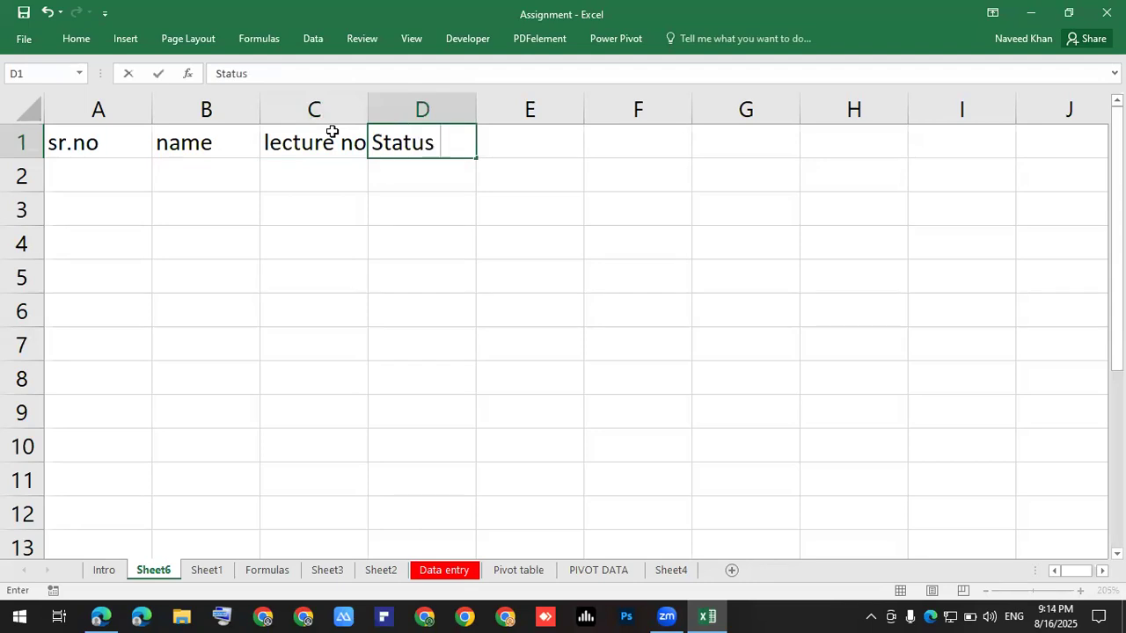
type(" of session")
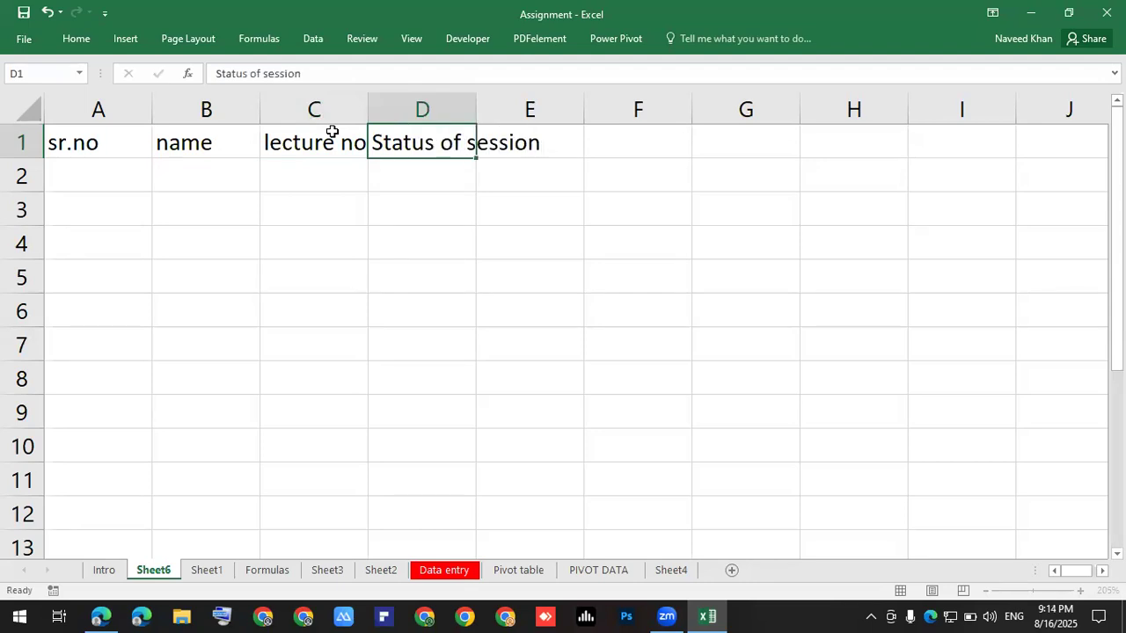
key("Return")
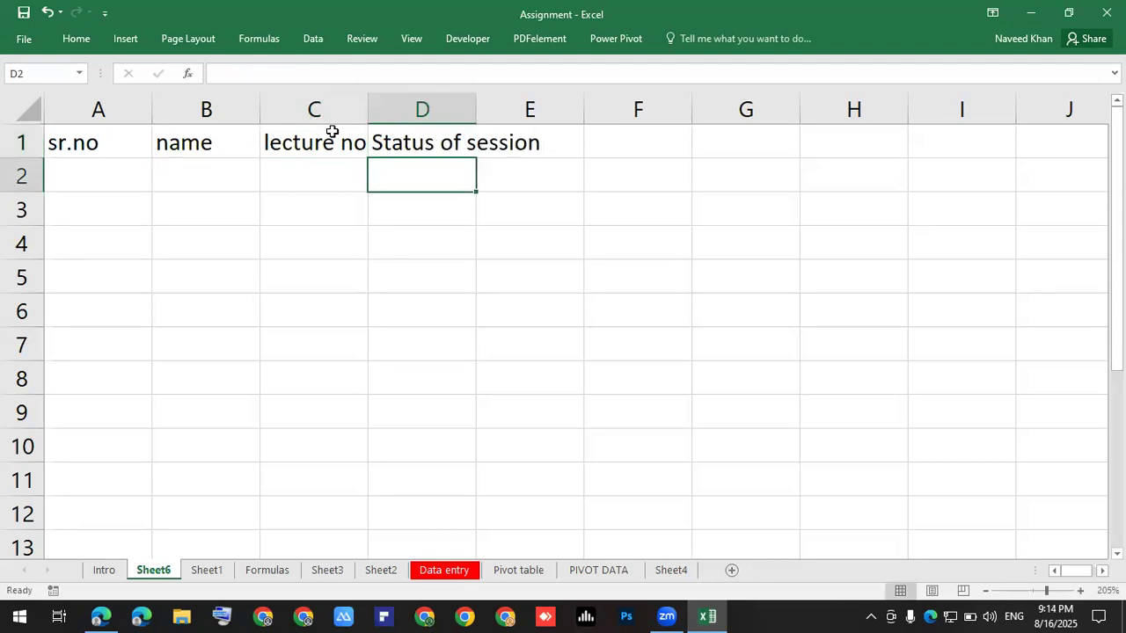
left_click(498, 141)
type("Re")
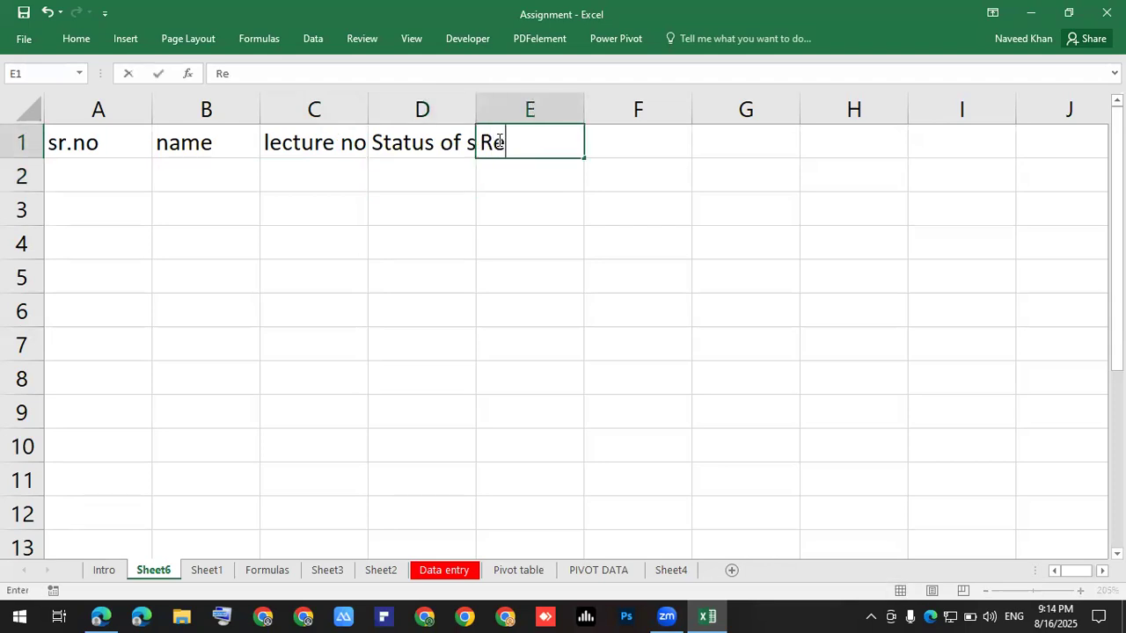
type("marks")
key("Return")
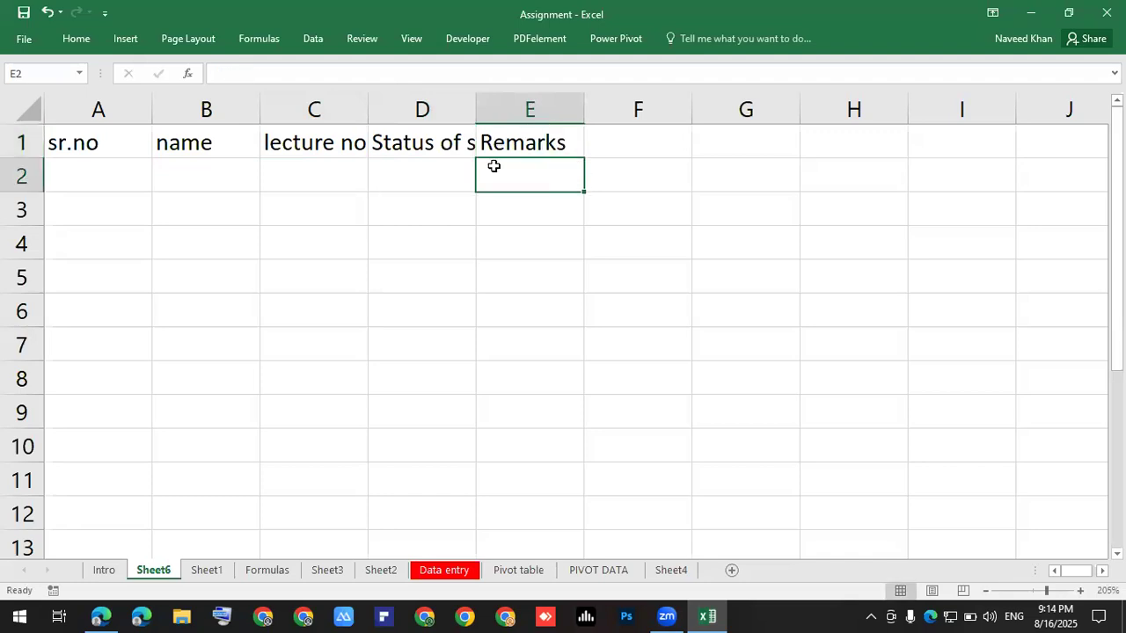
AutoFit column D to 'Status of session' and widen column C slightly for 'lecture no'.
left_click(423, 274)
left_click(439, 151)
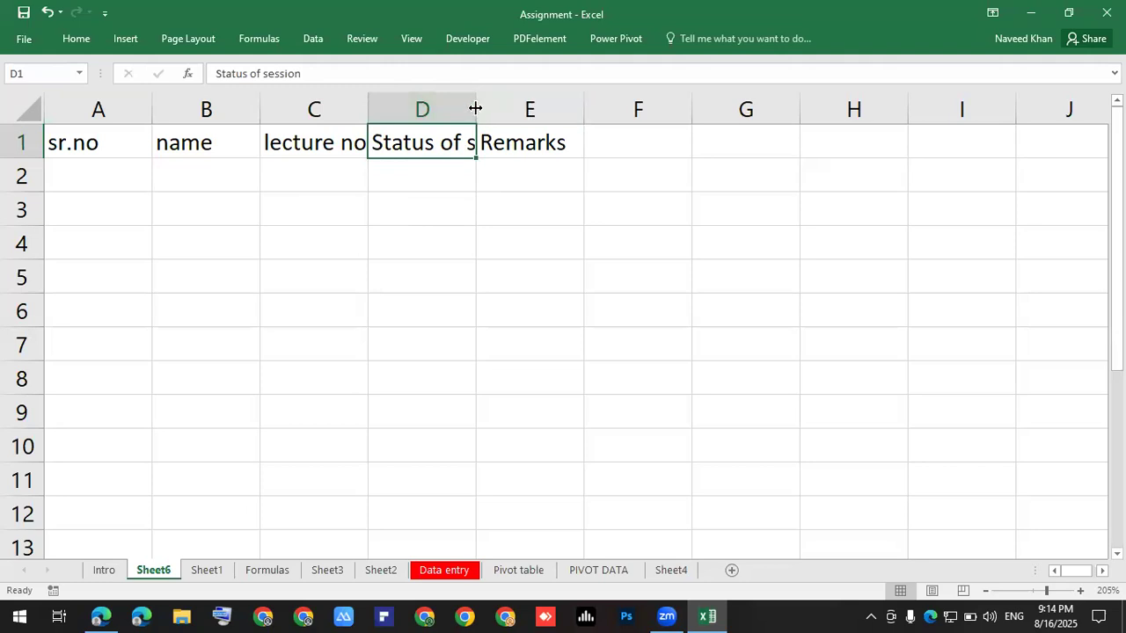
double_click(475, 107)
left_click(492, 161)
left_click(486, 143)
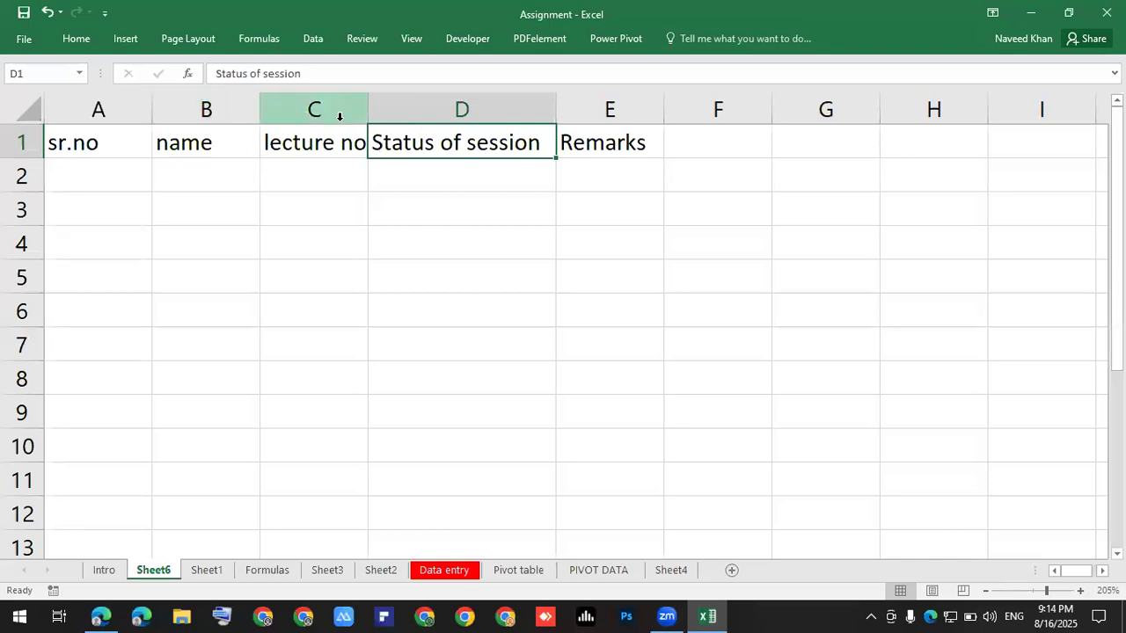
left_click_drag(366, 109, 378, 109)
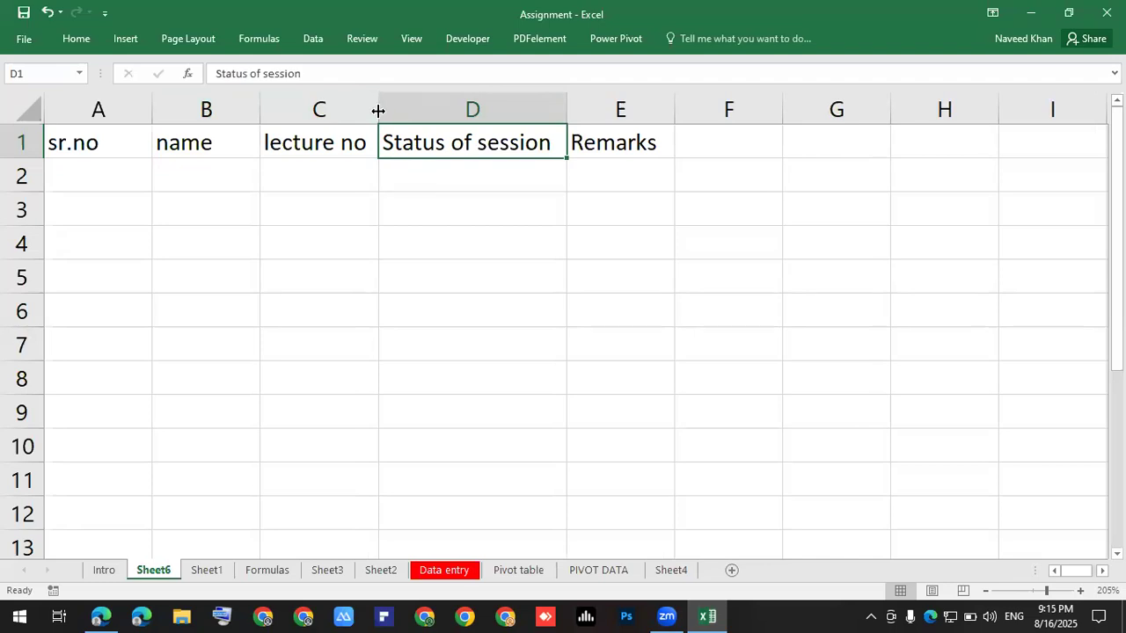
left_click(407, 188)
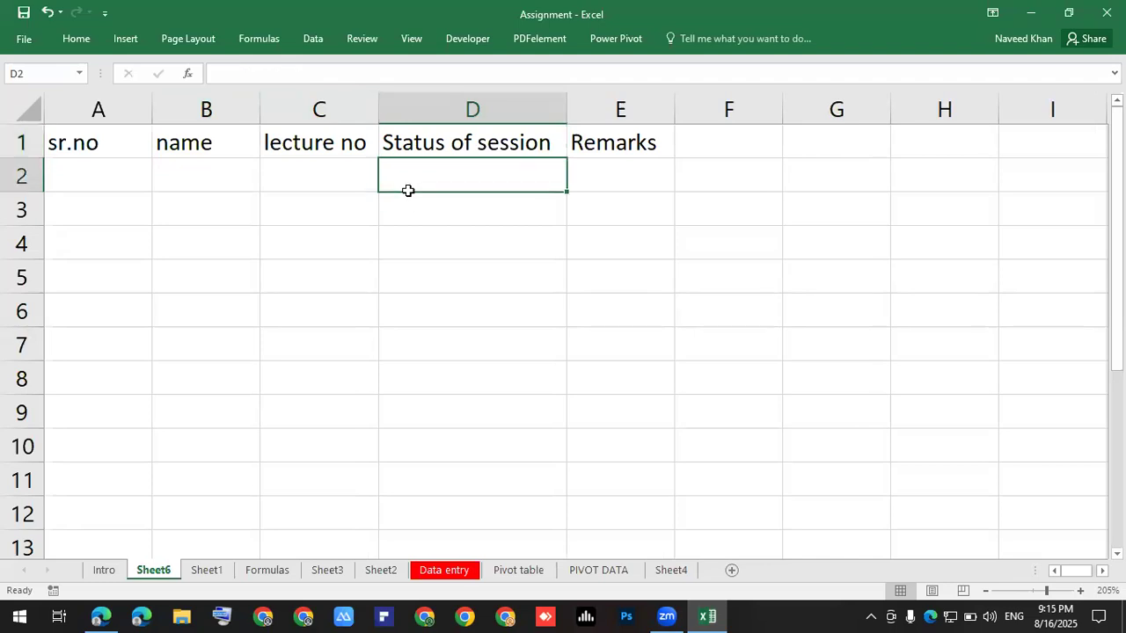
left_click(109, 161)
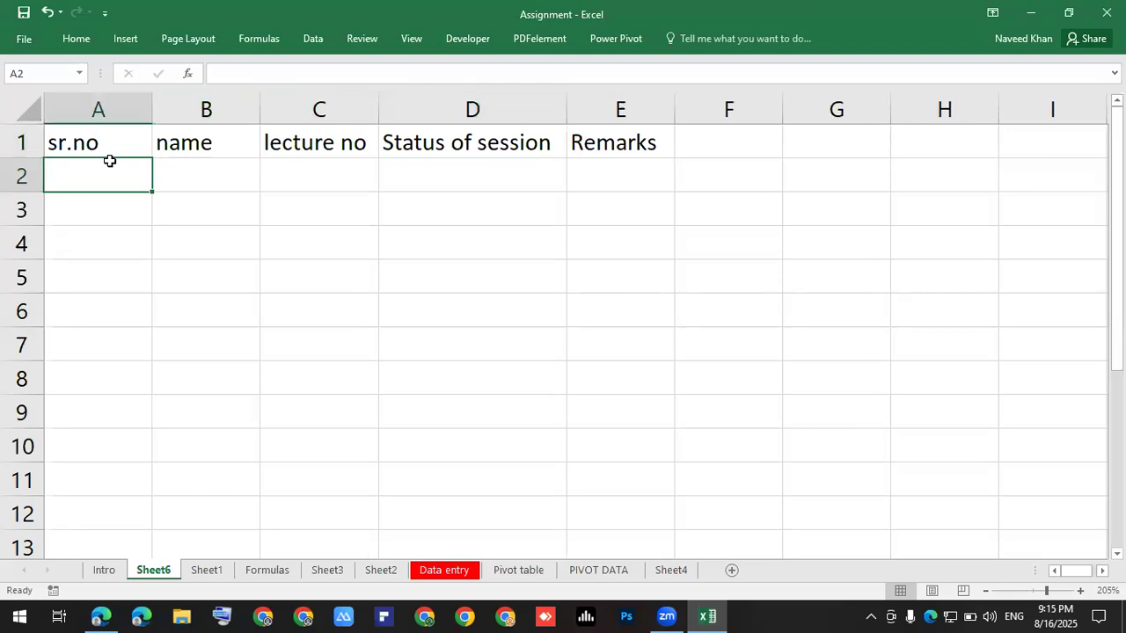
type("1")
key("Return")
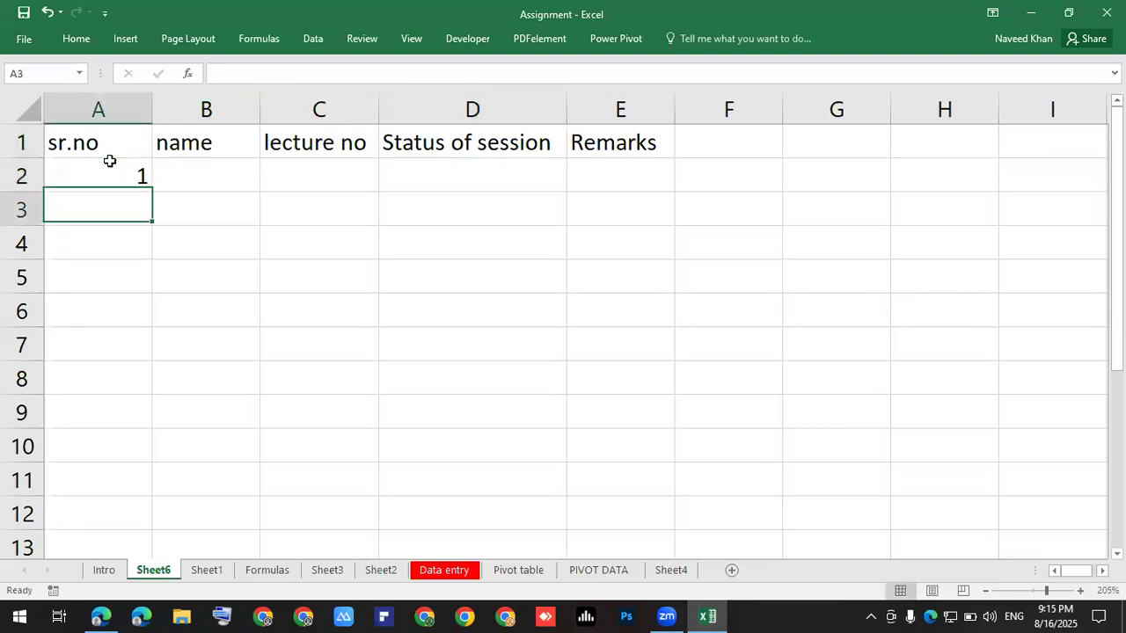
type("2")
key("ctrl+Return")
key("Return")
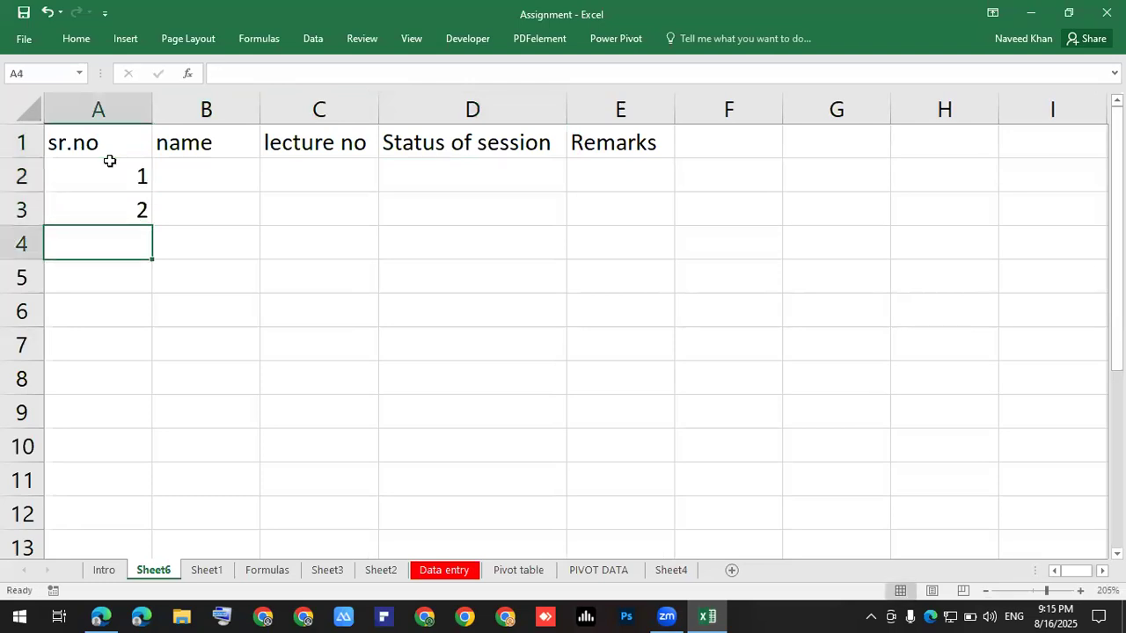
type("3")
key("Return")
type("4")
key("Return")
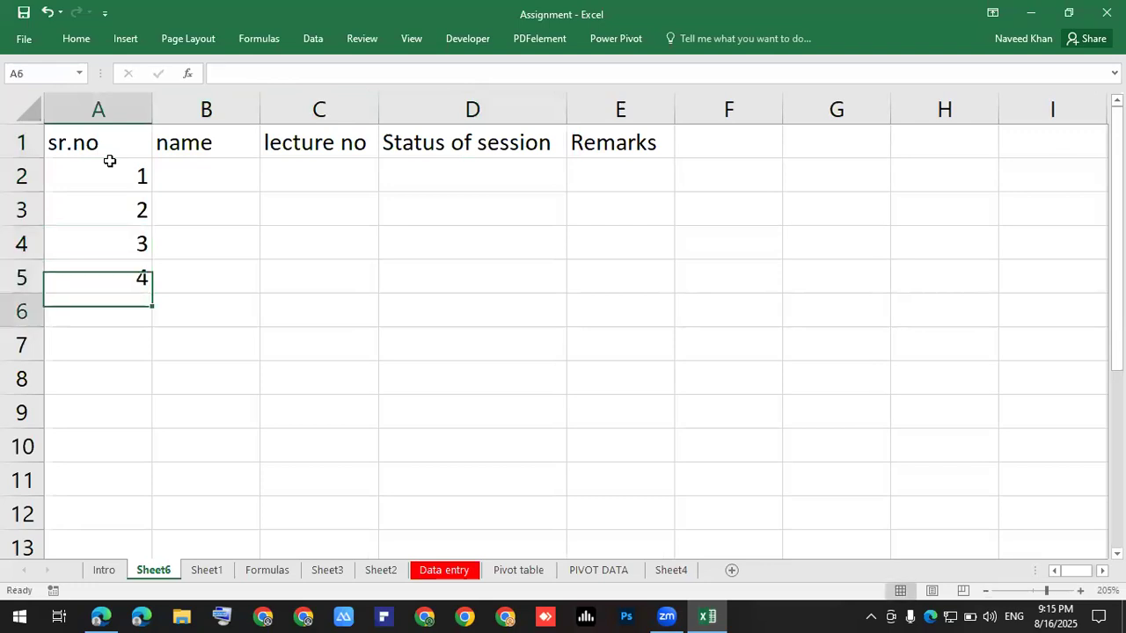
left_click_drag(98, 181, 109, 271)
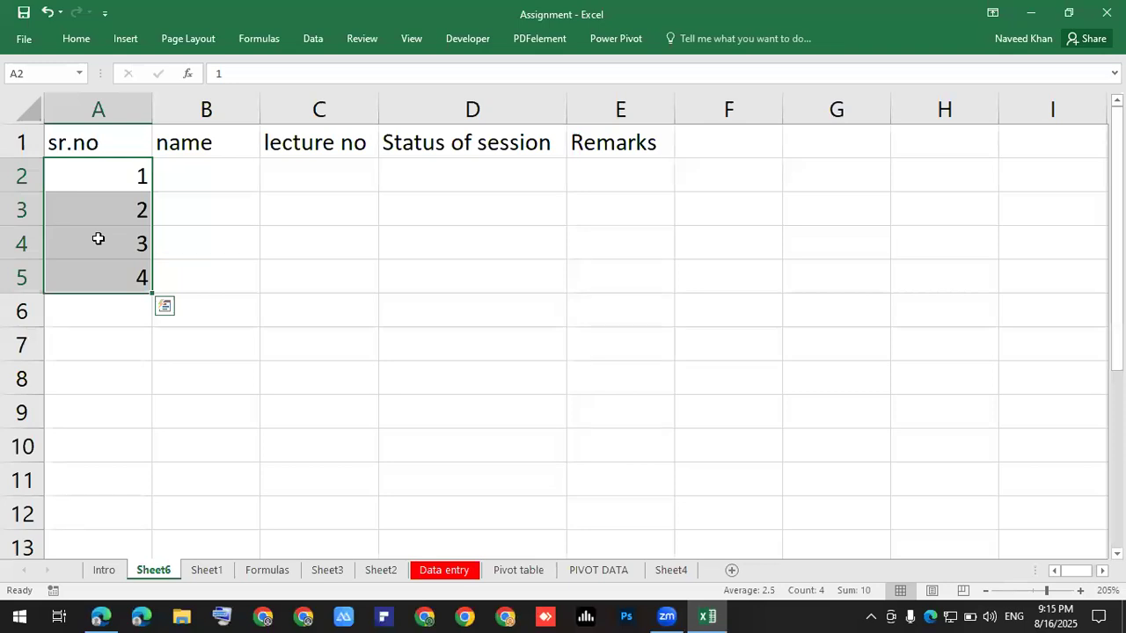
left_click(201, 243)
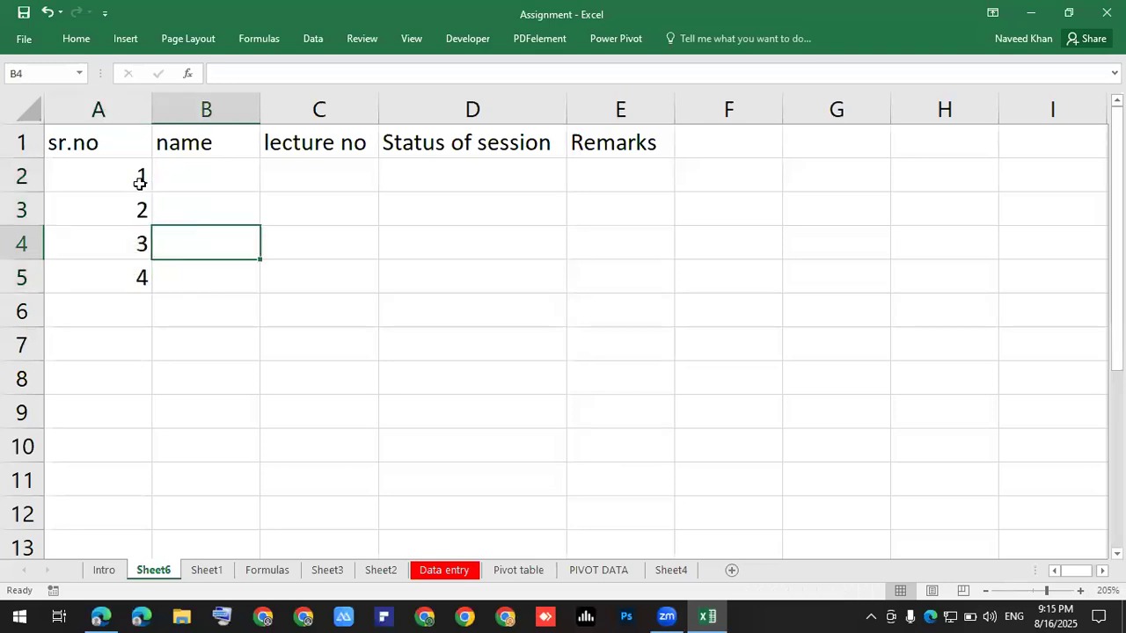
left_click_drag(138, 187, 141, 275)
key("Delete")
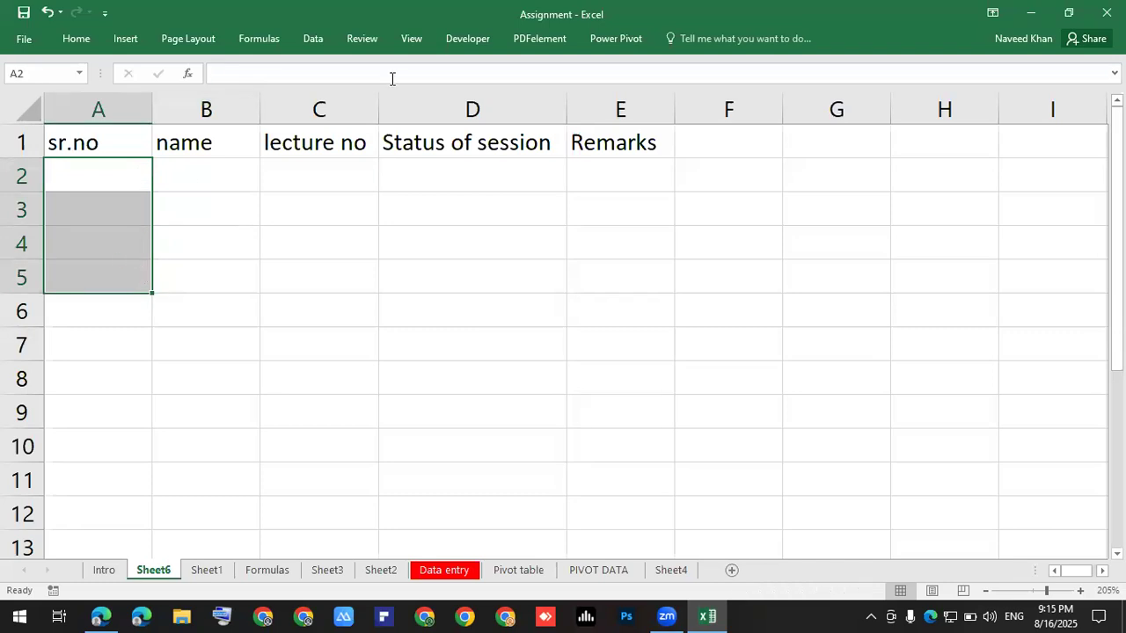
left_click(485, 158)
left_click(138, 218)
left_click(112, 182)
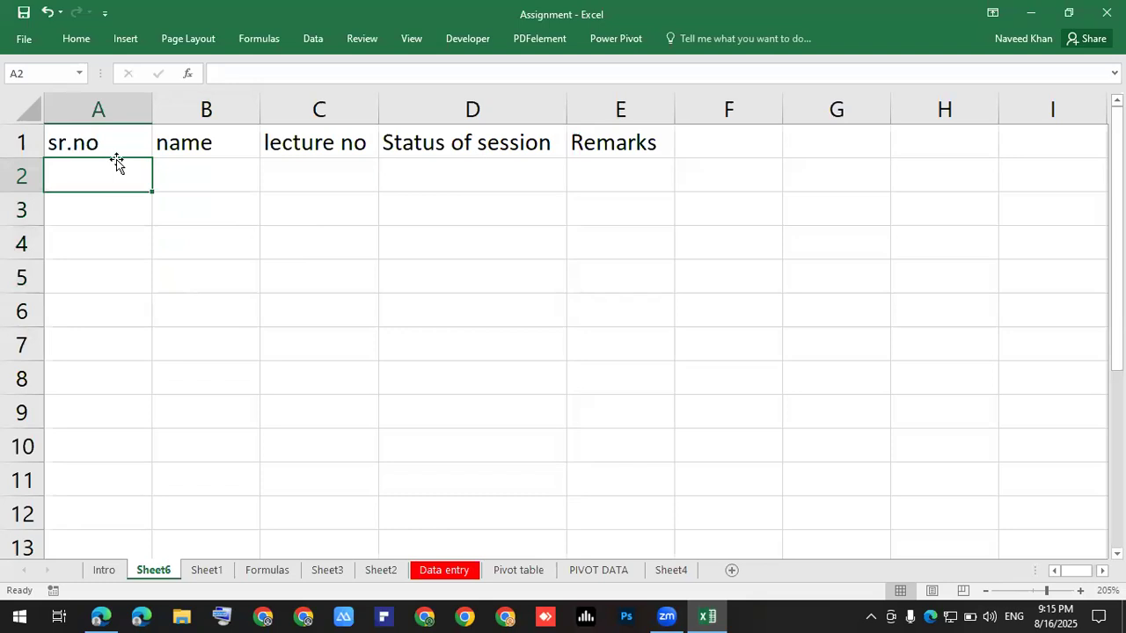
type("1")
key("Return")
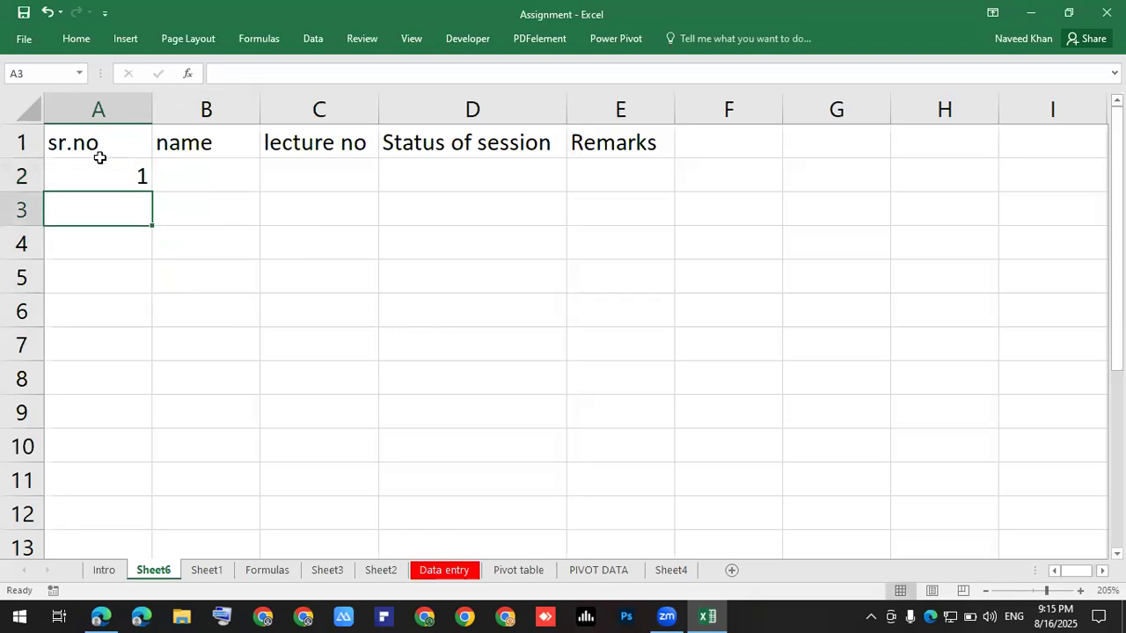
Enter 2 in A3 and select A2:A3 holding 1 and 2.
type("2")
key("Return")
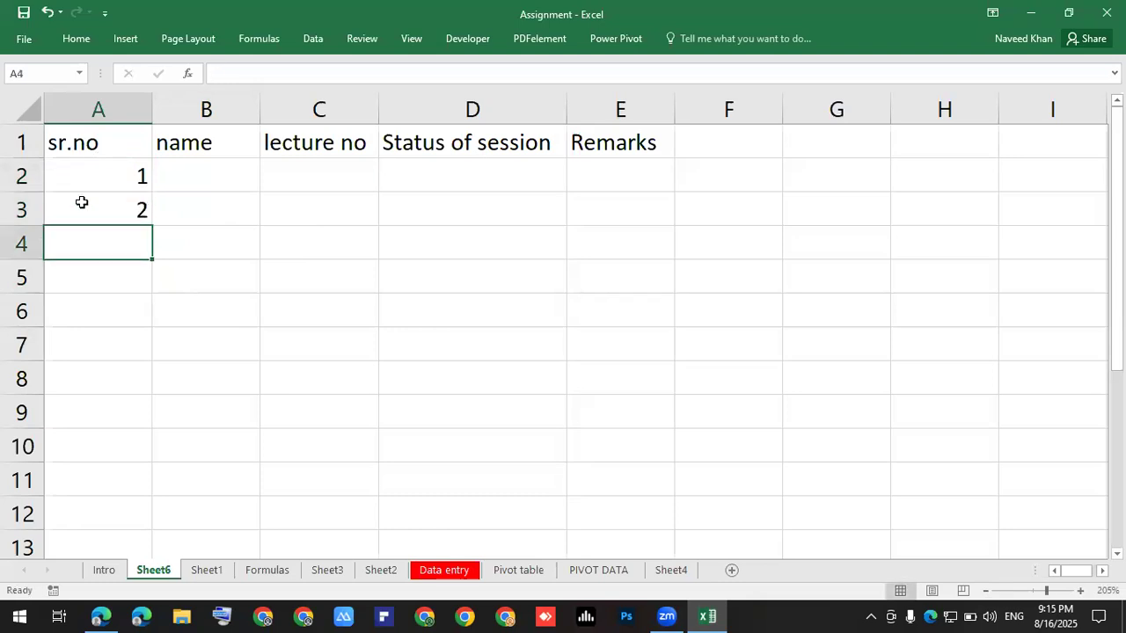
left_click_drag(94, 176, 93, 216)
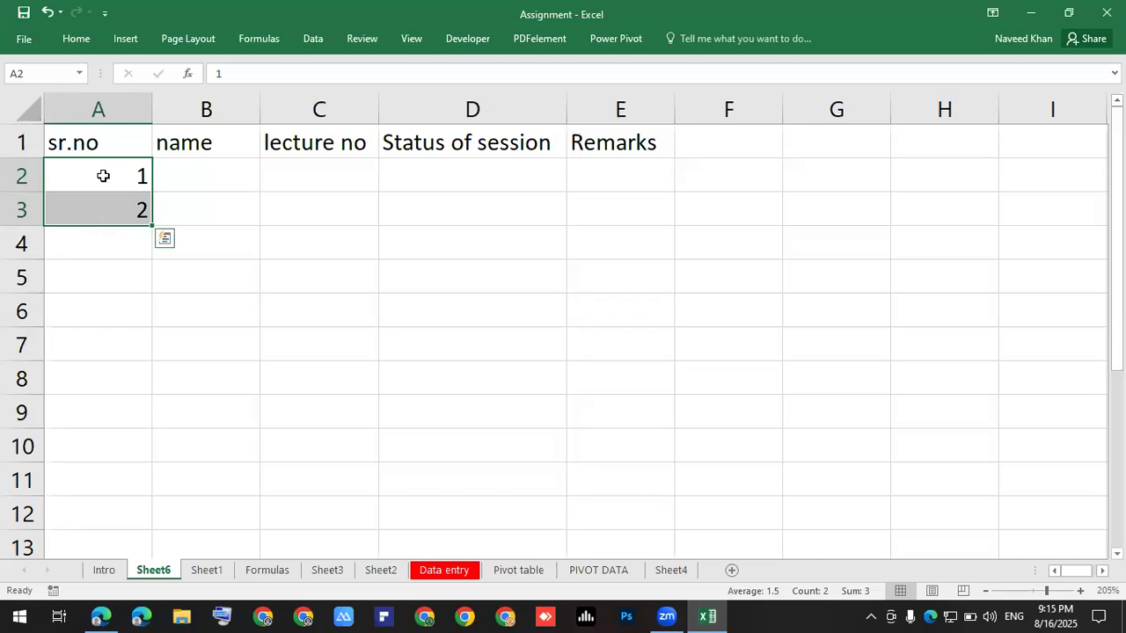
left_click(243, 187)
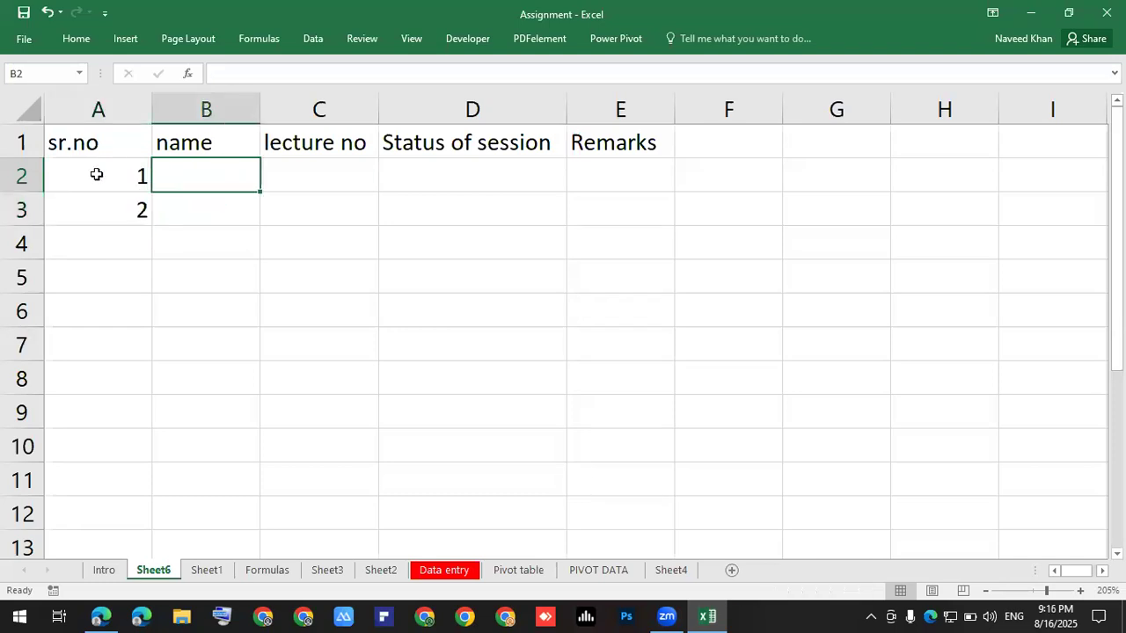
left_click_drag(97, 174, 93, 206)
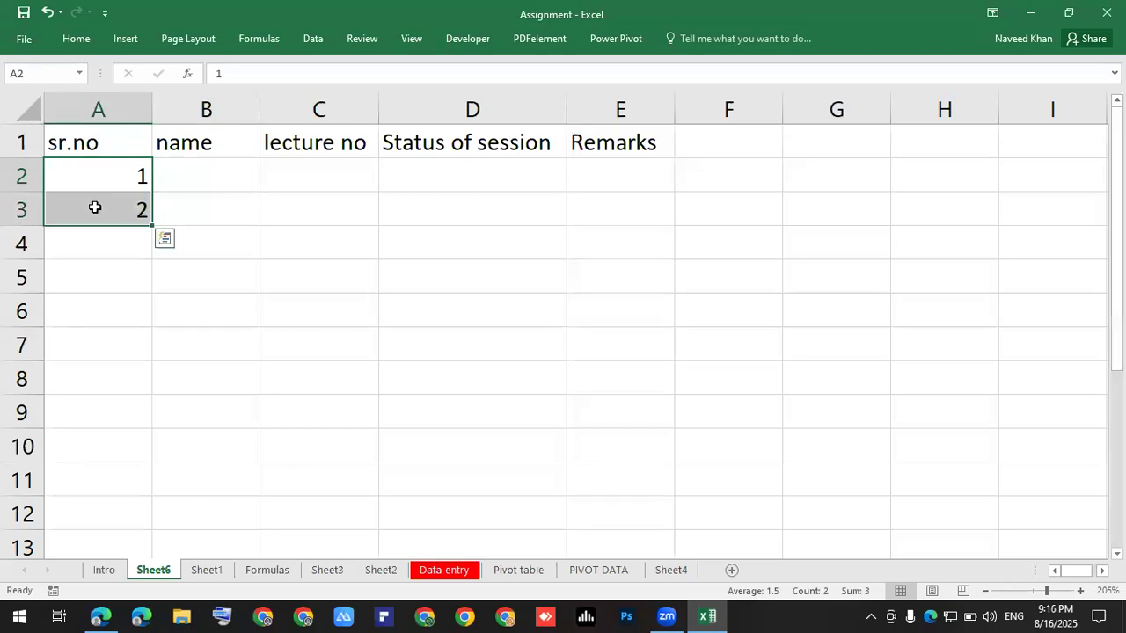
scroll(95, 208, "up", 2, "ctrl")
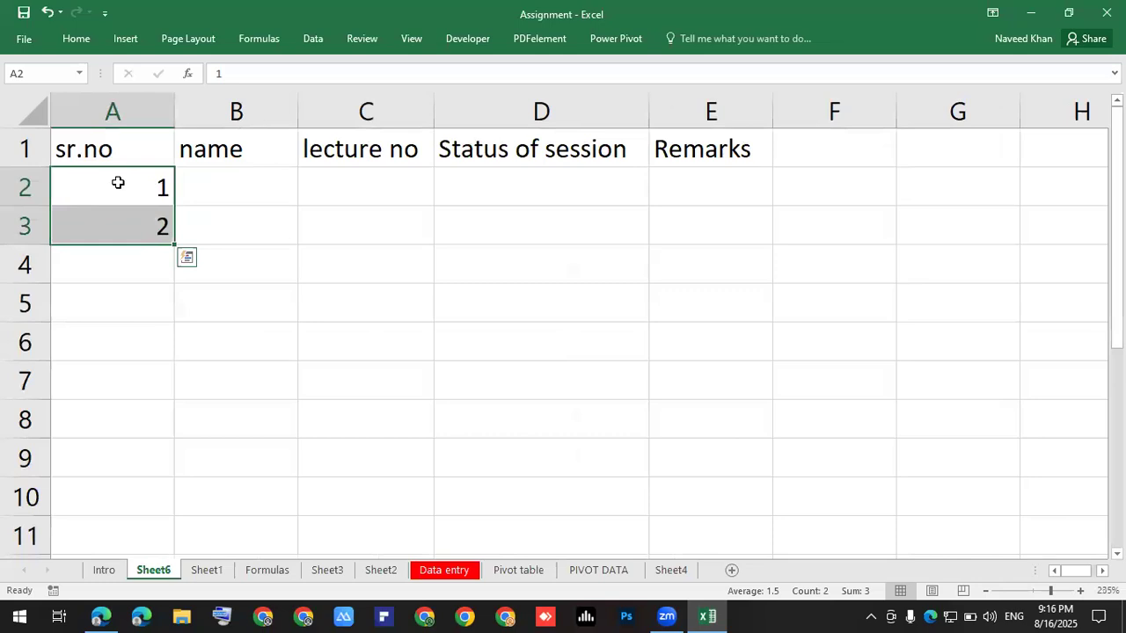
left_click_drag(112, 181, 118, 212)
Turn on the screen Magnifier at 200% to enlarge column A.
key("super+plus")
left_click(246, 172)
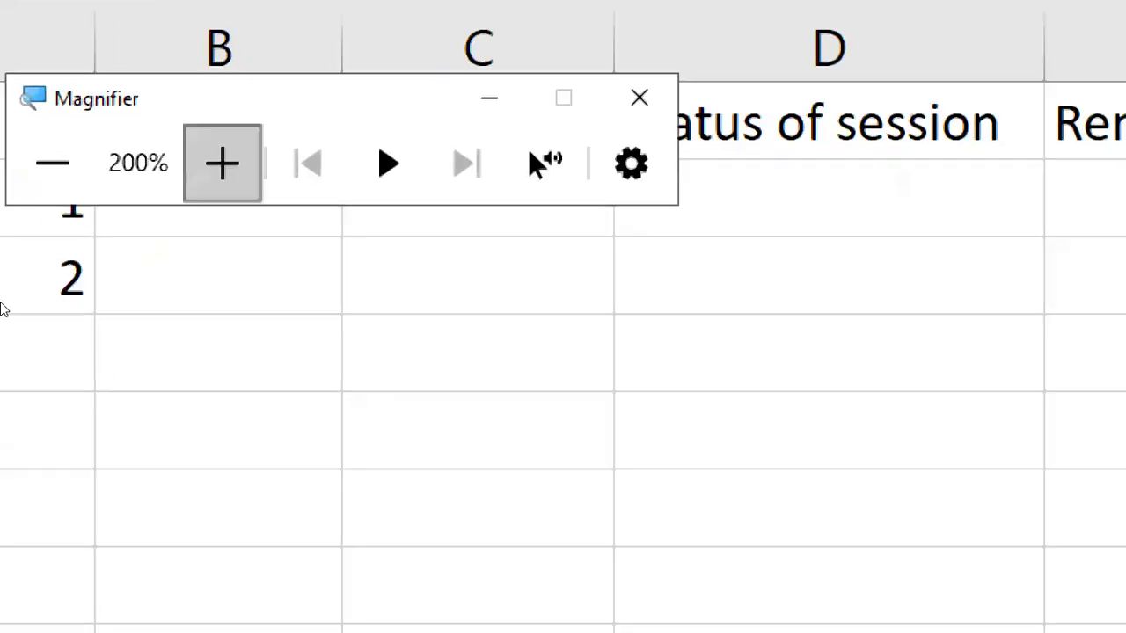
left_click(174, 290)
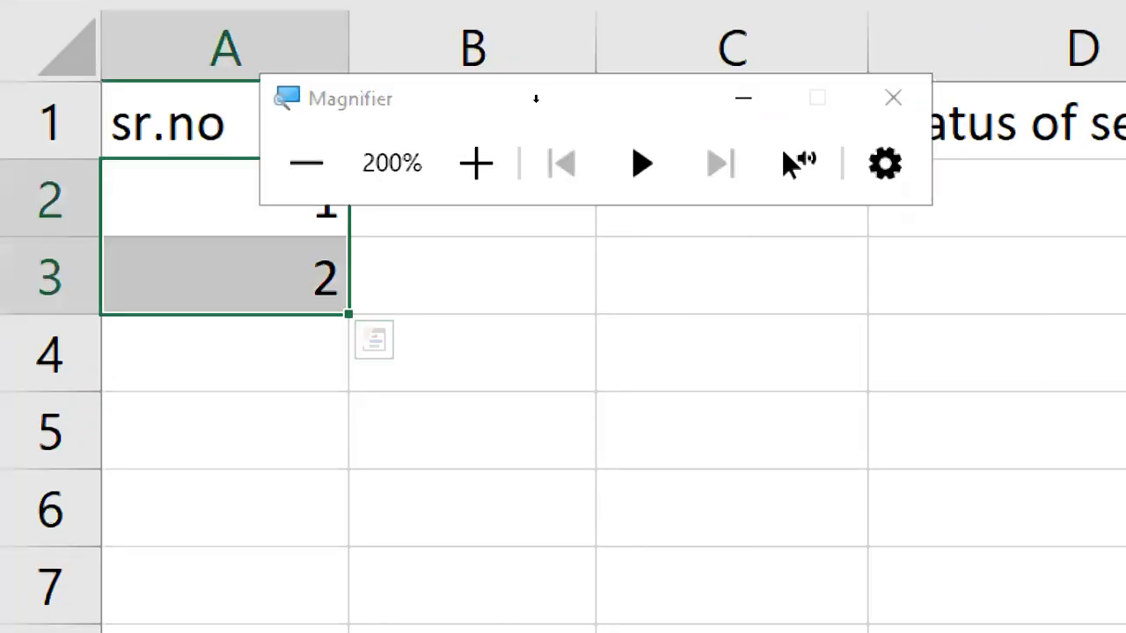
left_click(743, 97)
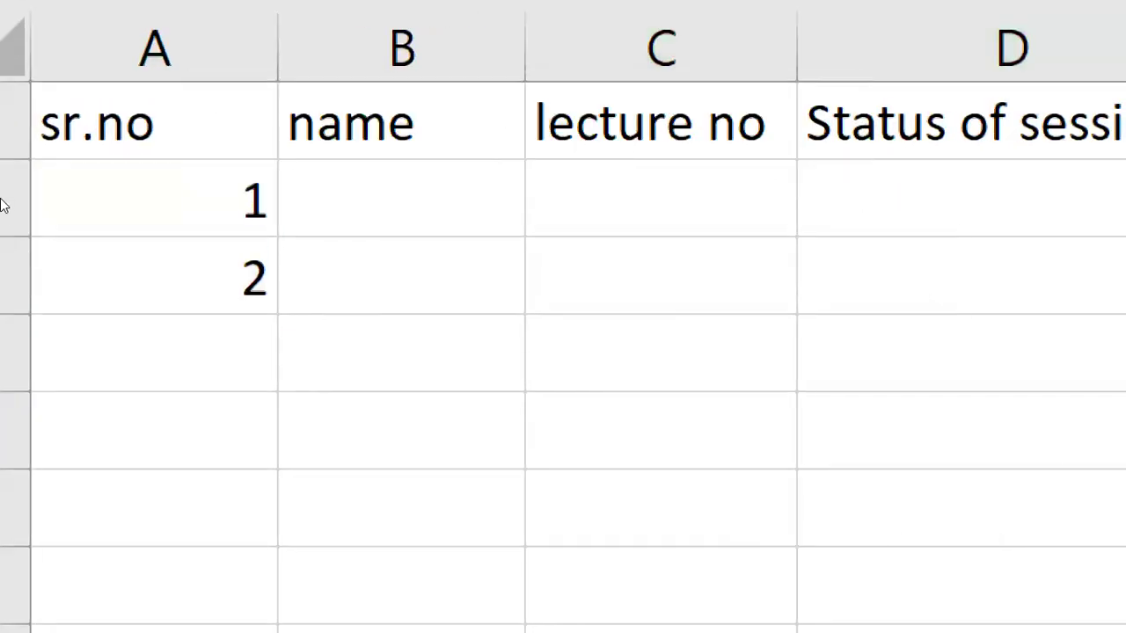
Fill the sr.no series from A2:A3 down to row 21, numbering 1 to 20.
left_click(126, 180)
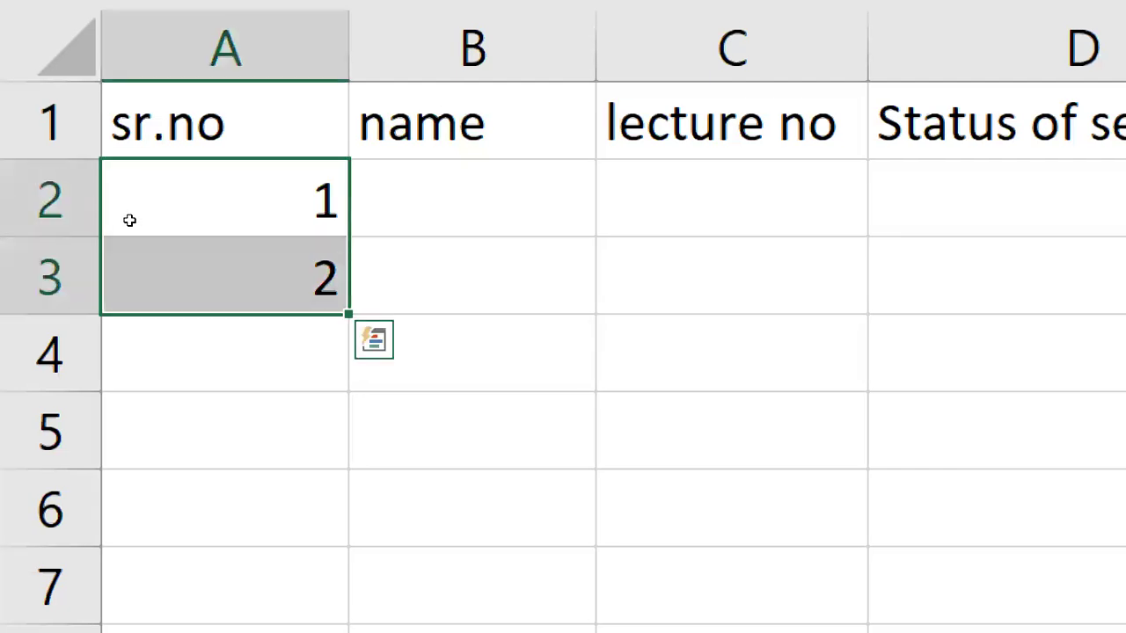
left_click(124, 203)
left_click_drag(115, 177, 171, 256)
left_click_drag(175, 251, 153, 517)
left_click_drag(153, 437, 138, 632)
mouse_move(139, 539)
left_mouse_down()
mouse_move(129, 594)
mouse_move(161, 531)
mouse_move(150, 554)
left_mouse_up()
left_click_drag(150, 475, 132, 545)
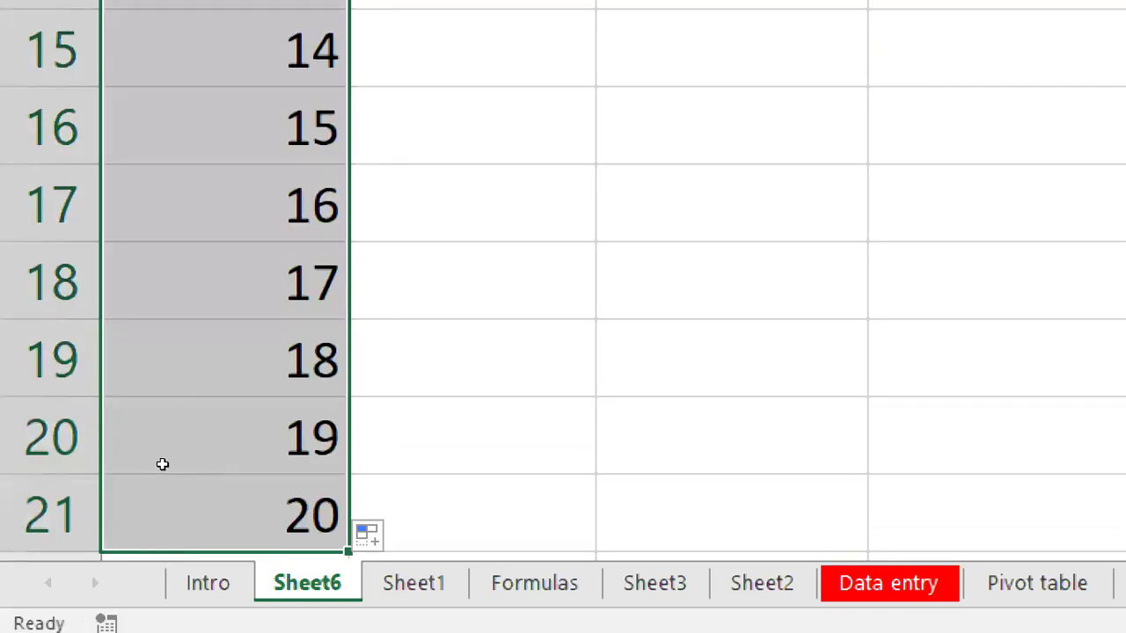
scroll(162, 465, "down", 1)
left_click(406, 288)
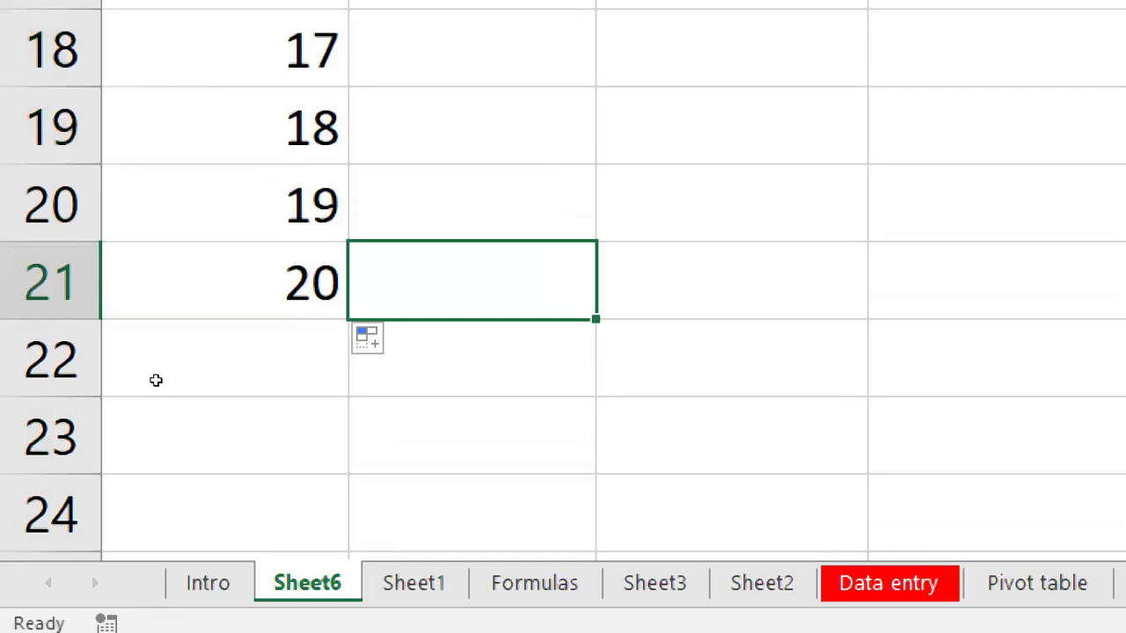
left_click_drag(158, 204, 159, 281)
scroll(161, 400, "up", 3)
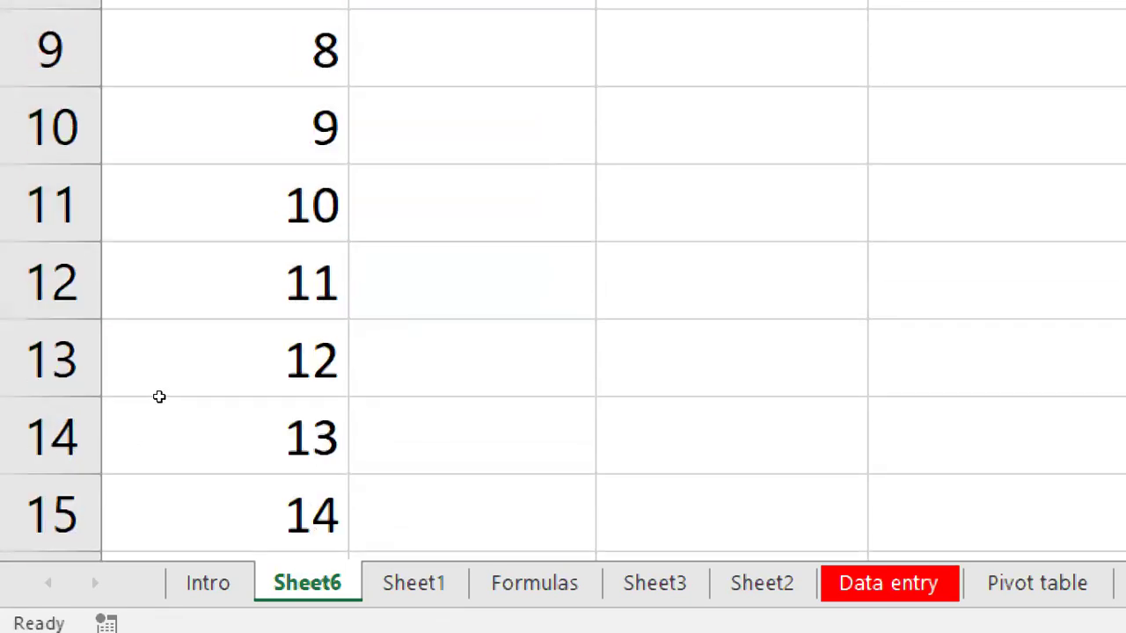
scroll(159, 395, "up", 1)
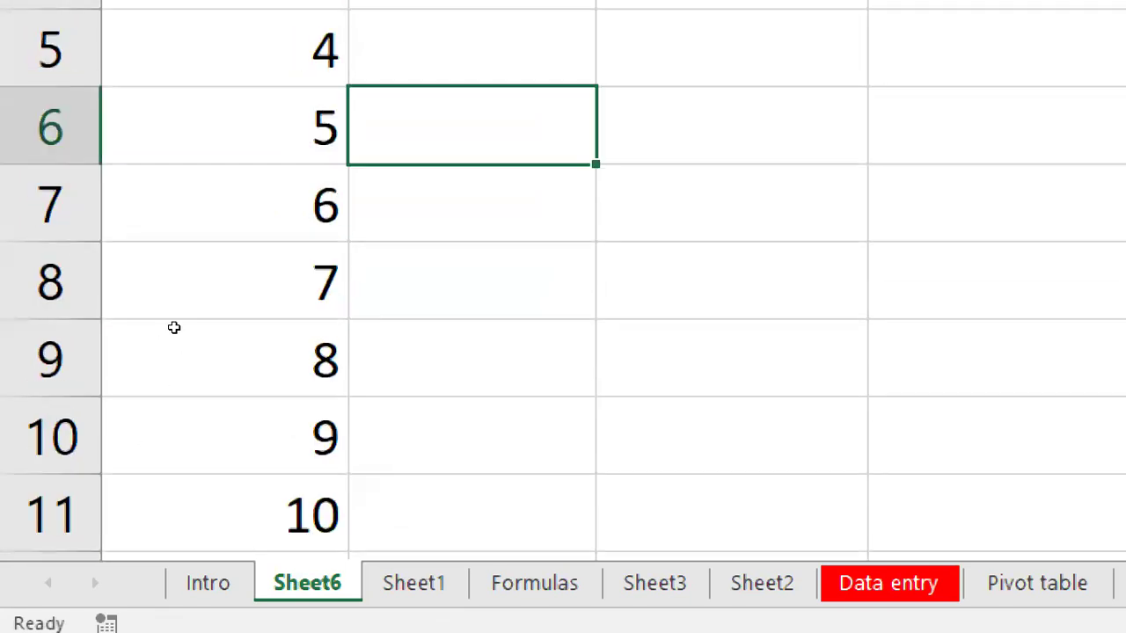
key("Up")
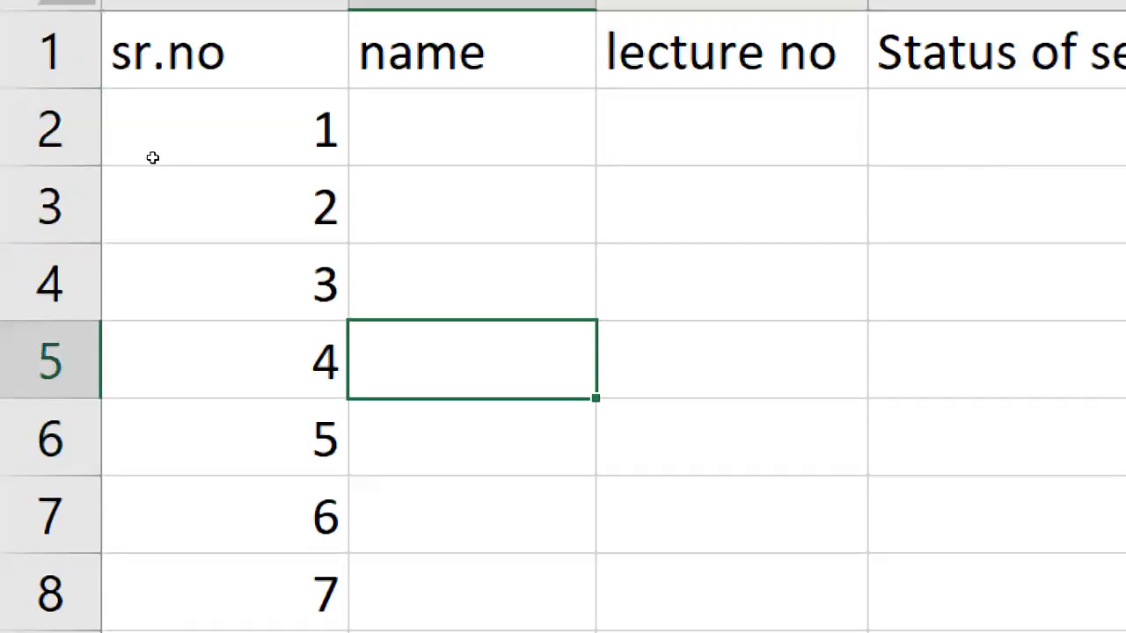
left_click(152, 158)
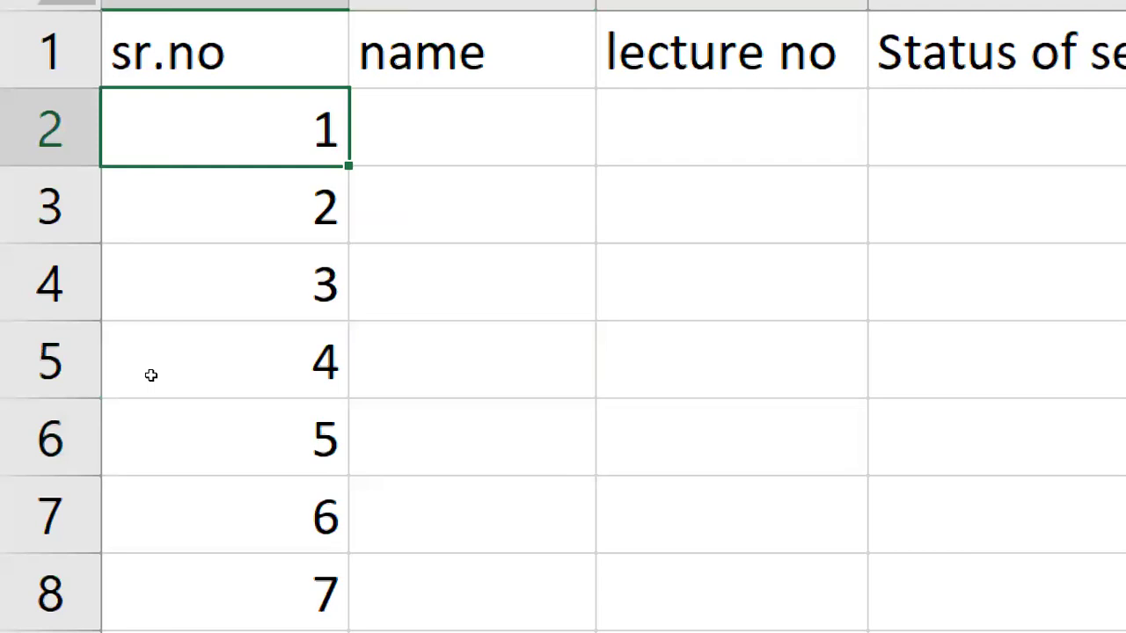
key("shift+Down")
key("shift+Down")
key("shift+Down")
key("shift+Down")
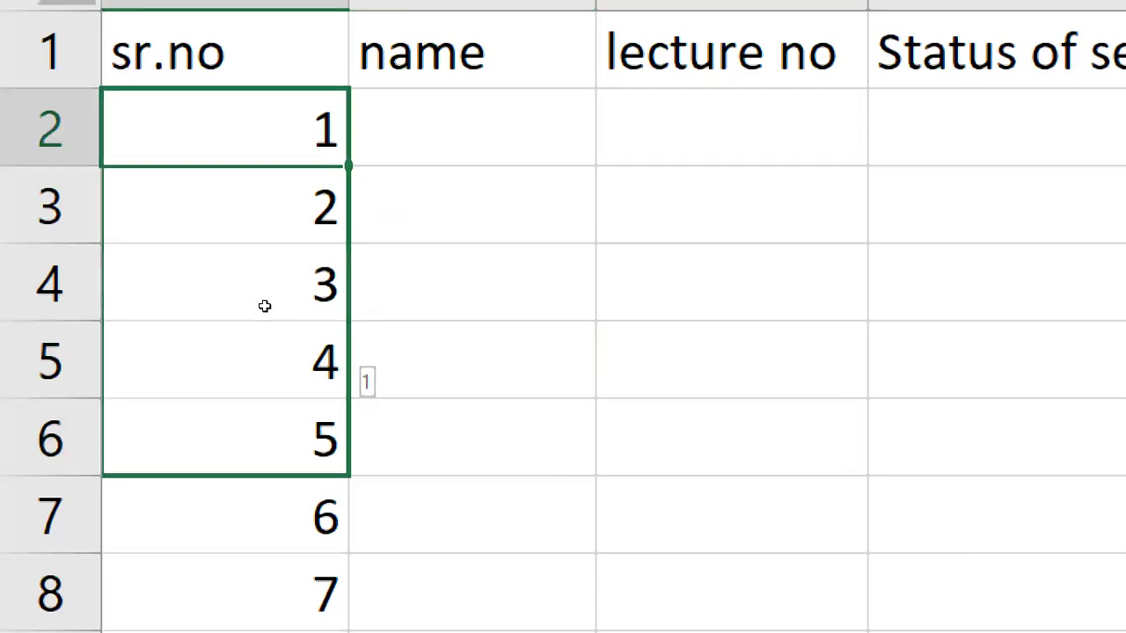
key("ctrl+d")
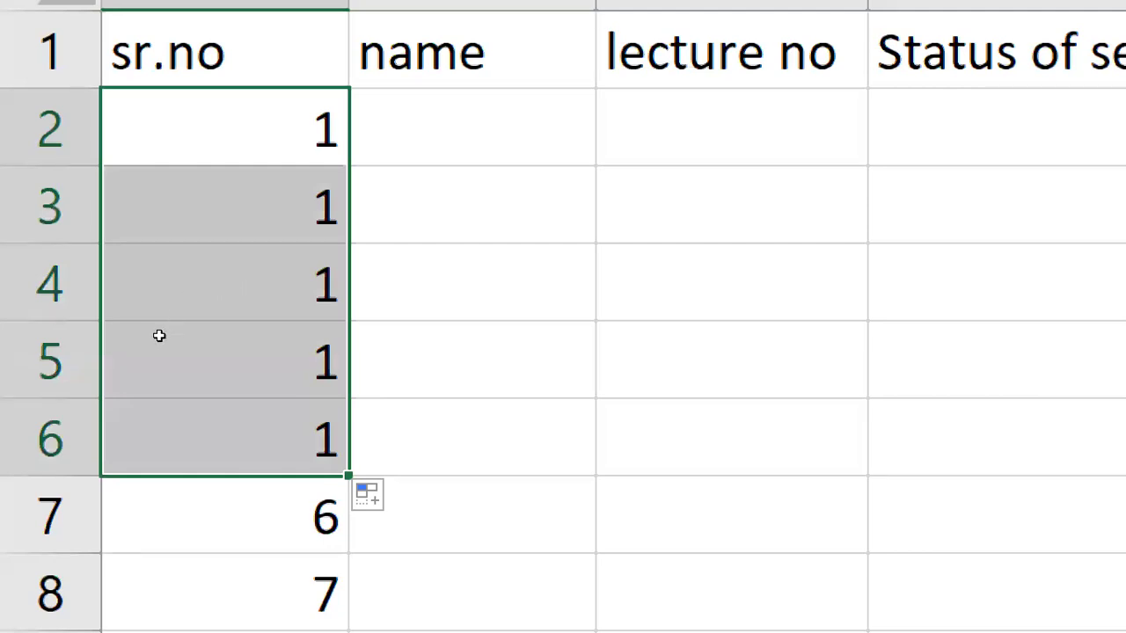
key("ctrl+z")
left_click(223, 160)
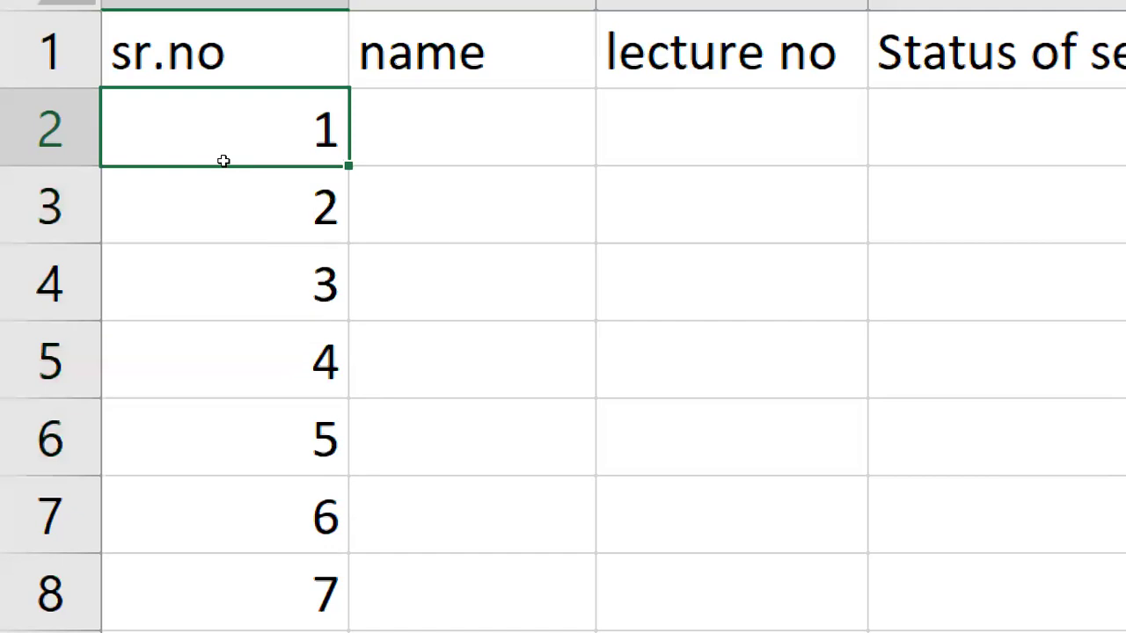
key("Down")
key("Down")
key("Down")
key("Right")
key("Up")
key("Up")
key("Up")
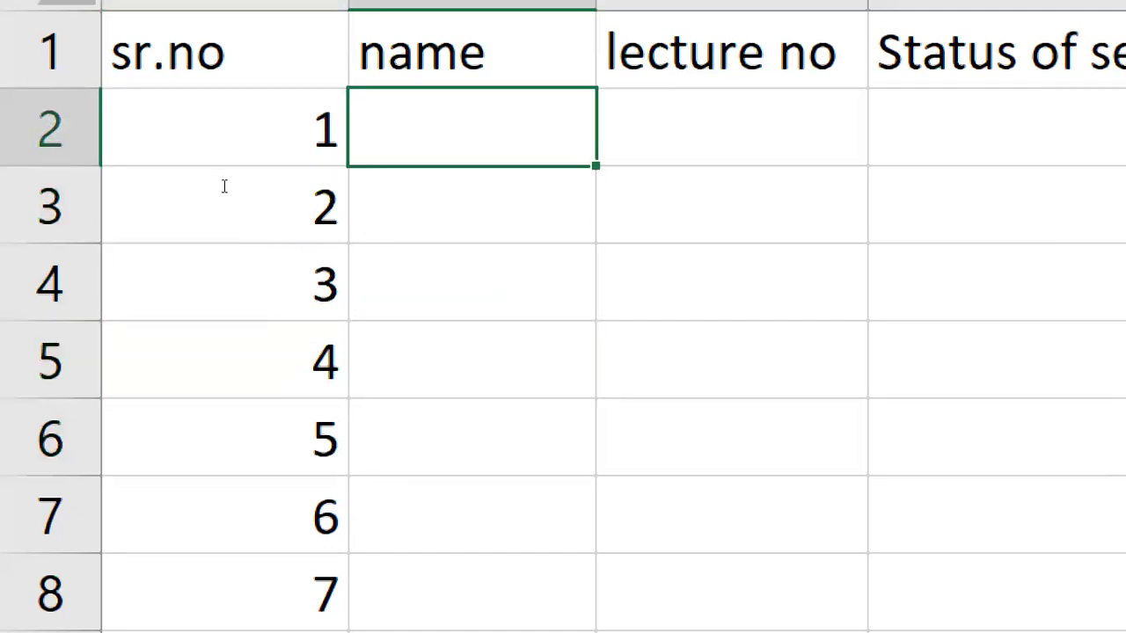
type("mon")
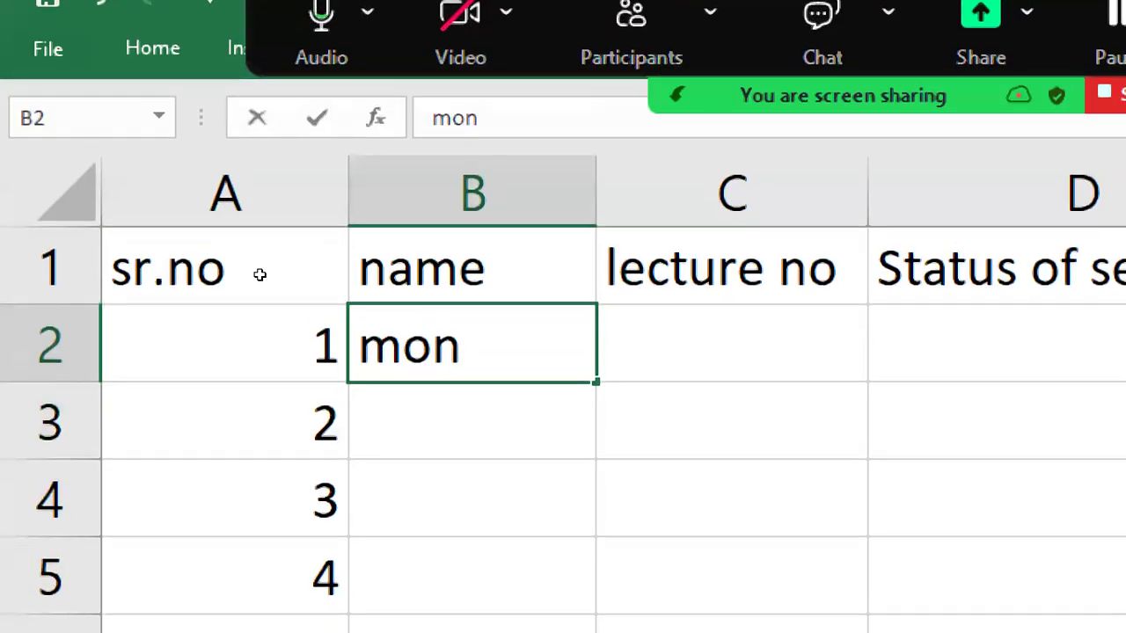
key("Down")
key("Down")
scroll(260, 275, "down", 1)
scroll(257, 265, "up", 1)
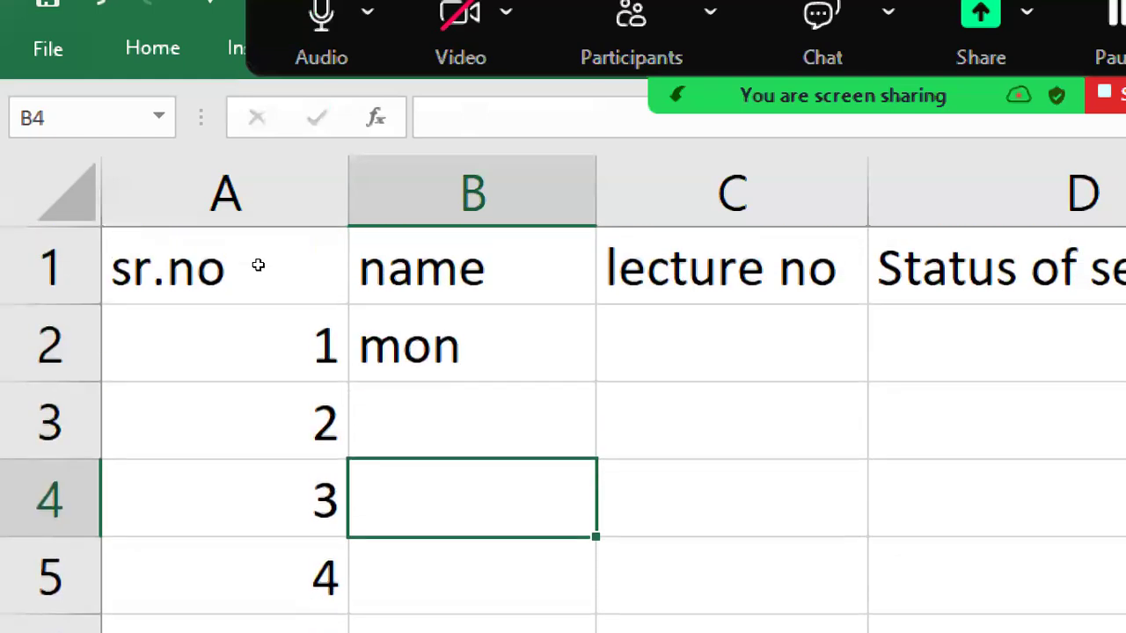
key("Up")
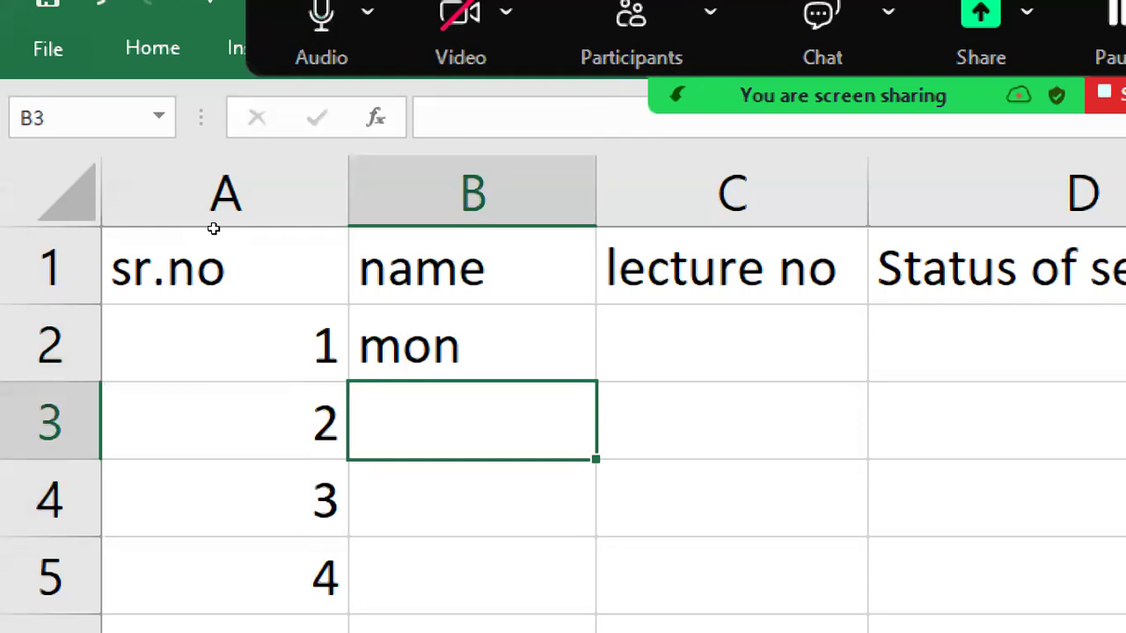
key("Up")
key("Up")
key("Down")
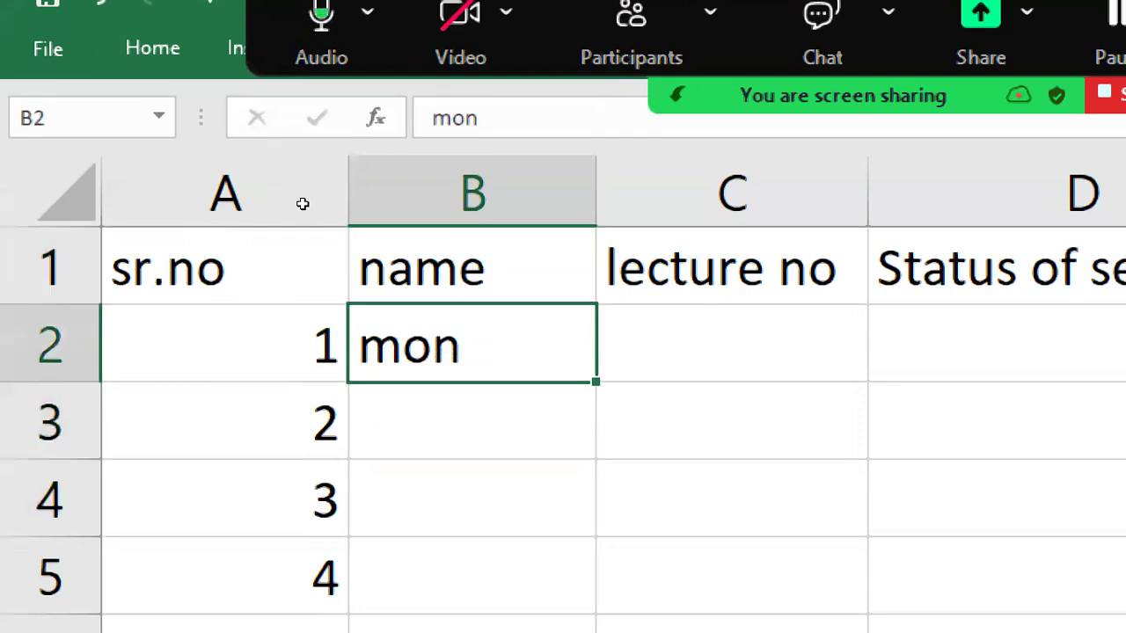
left_click_drag(595, 382, 562, 595)
left_click_drag(267, 327, 247, 420)
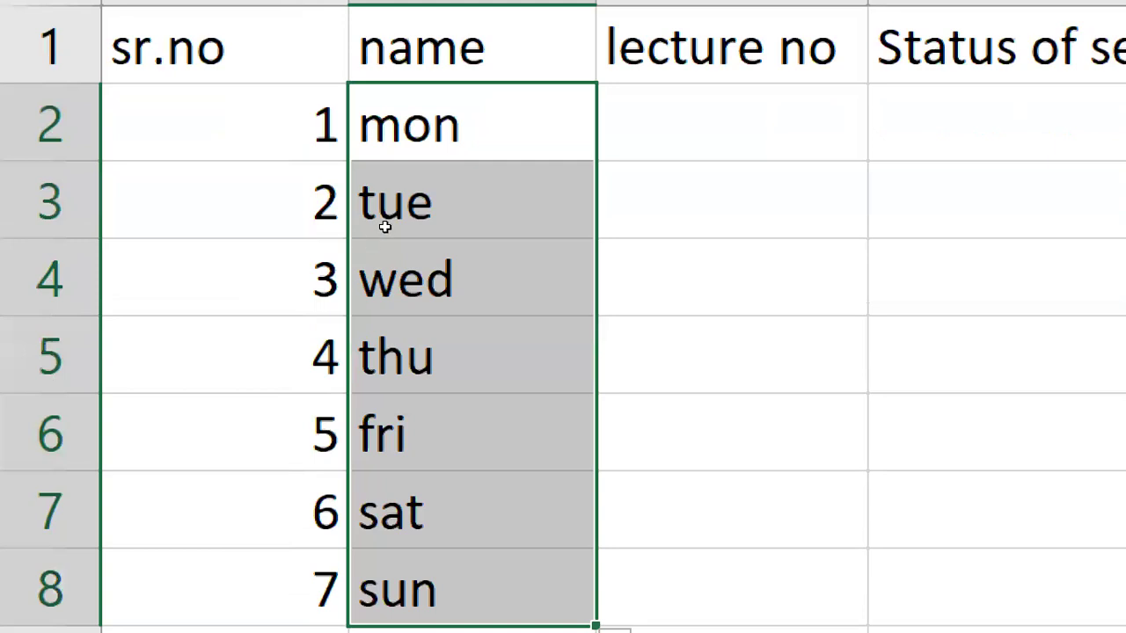
left_click(385, 227)
left_click(218, 183)
left_click(211, 235)
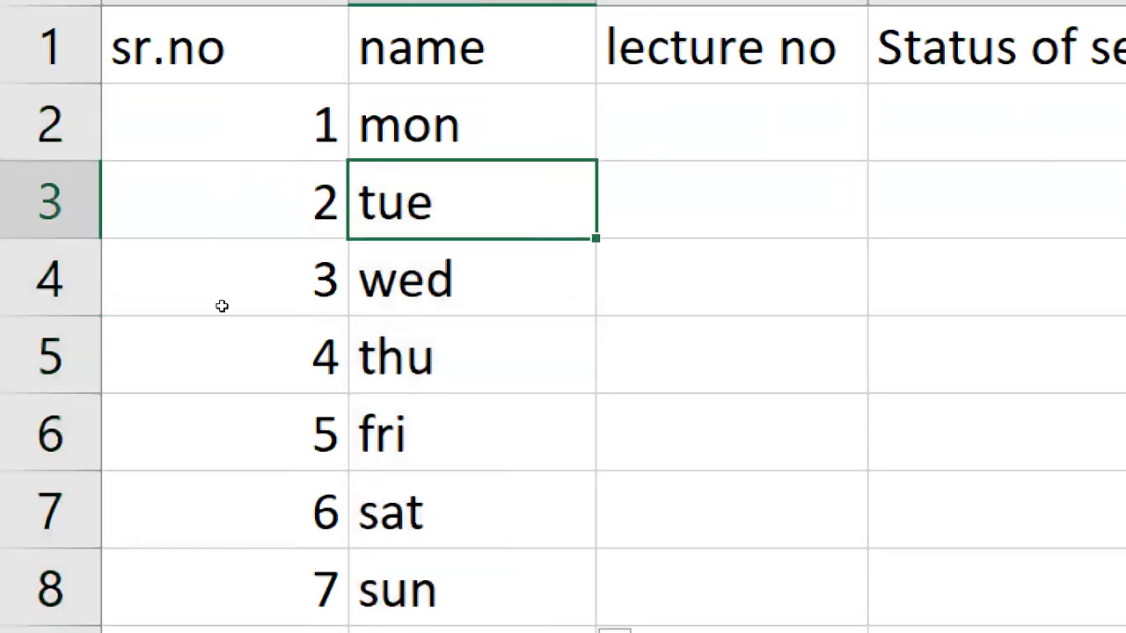
key("Down")
key("Down")
key("Down")
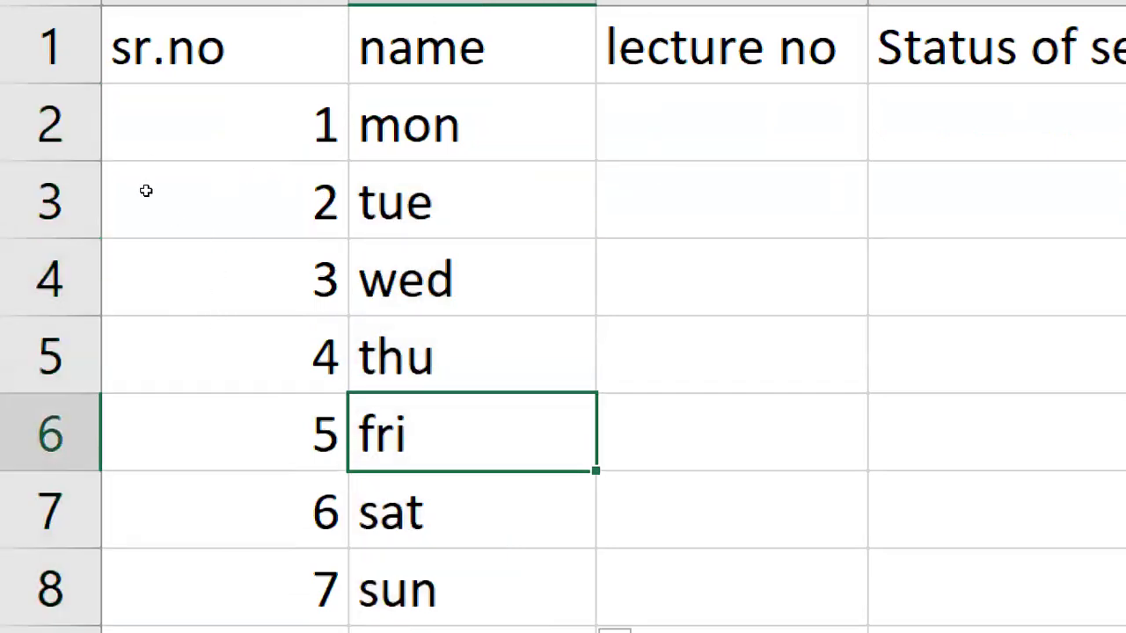
left_click_drag(142, 132, 140, 234)
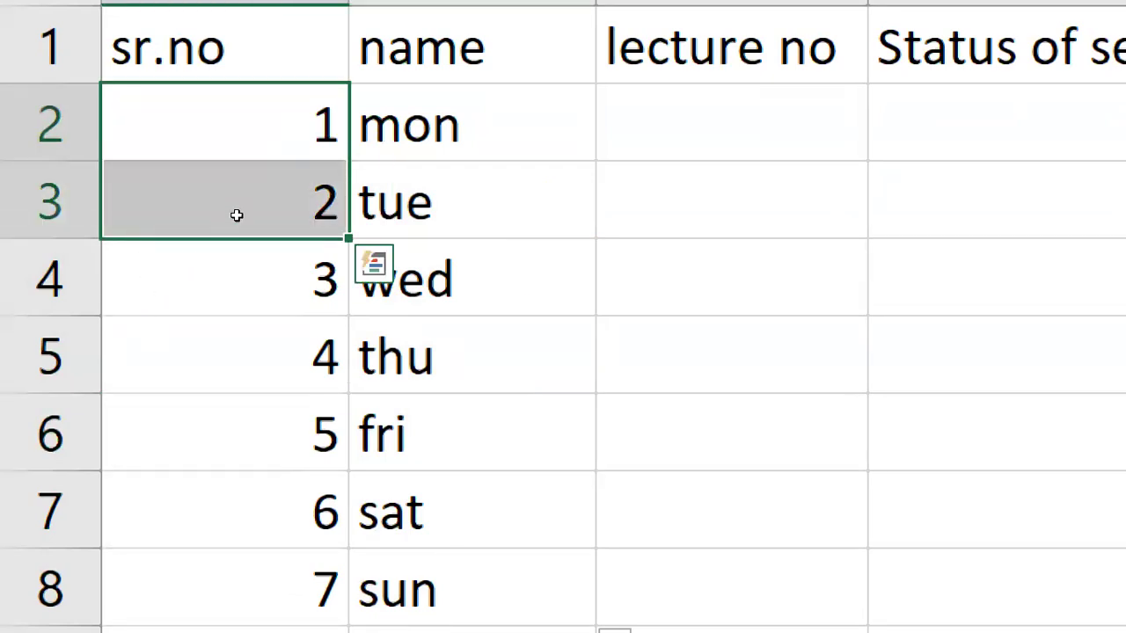
key("Right")
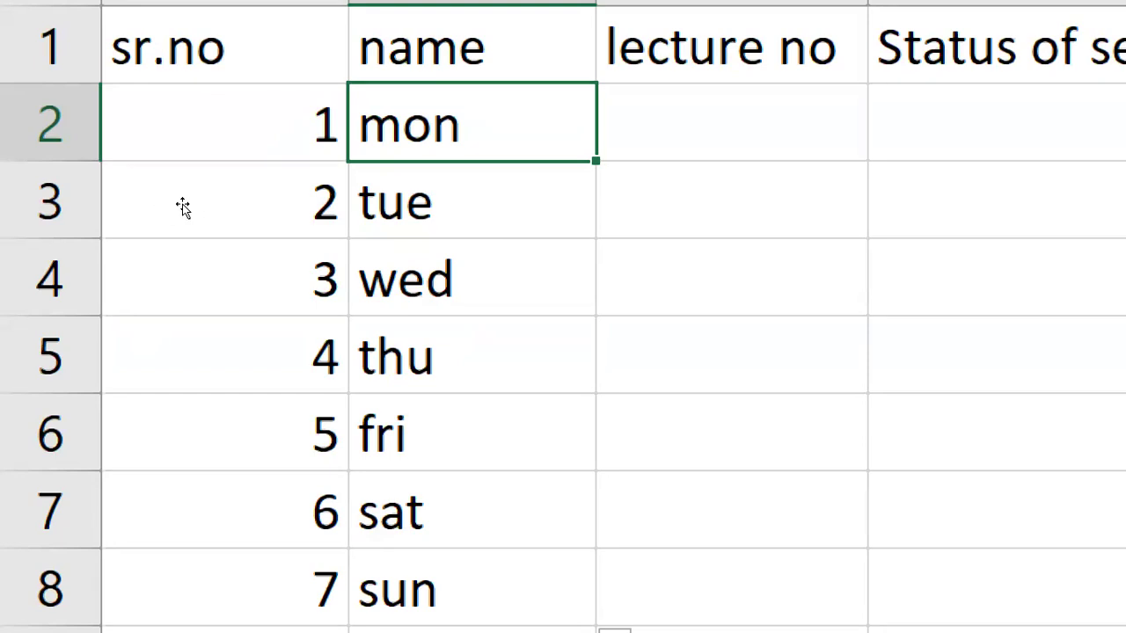
left_click_drag(265, 197, 234, 414)
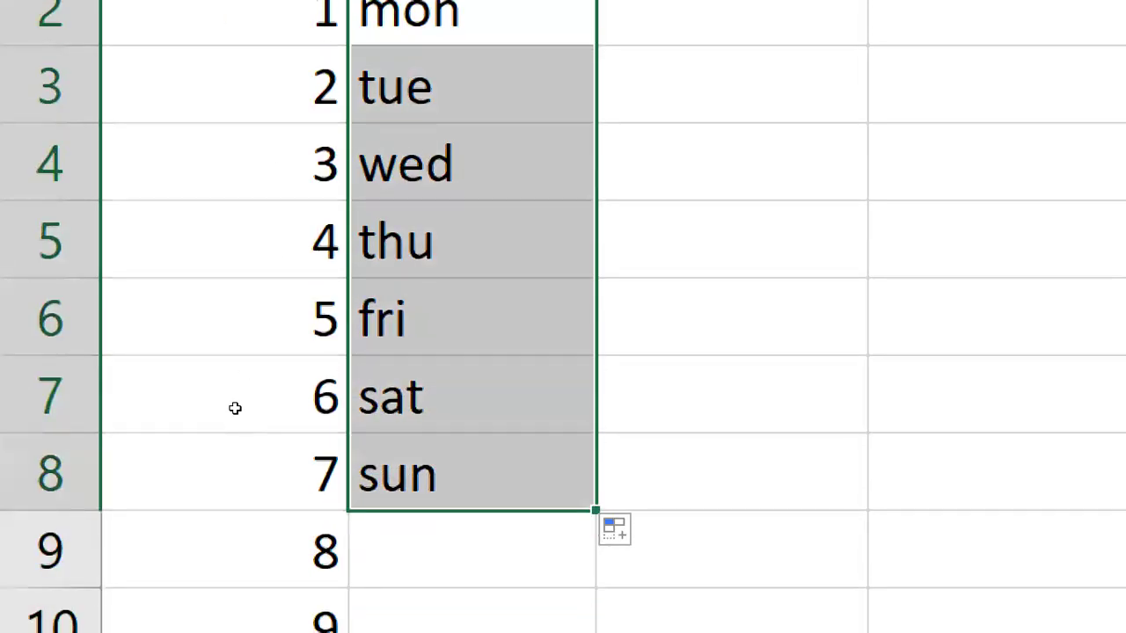
key("Delete")
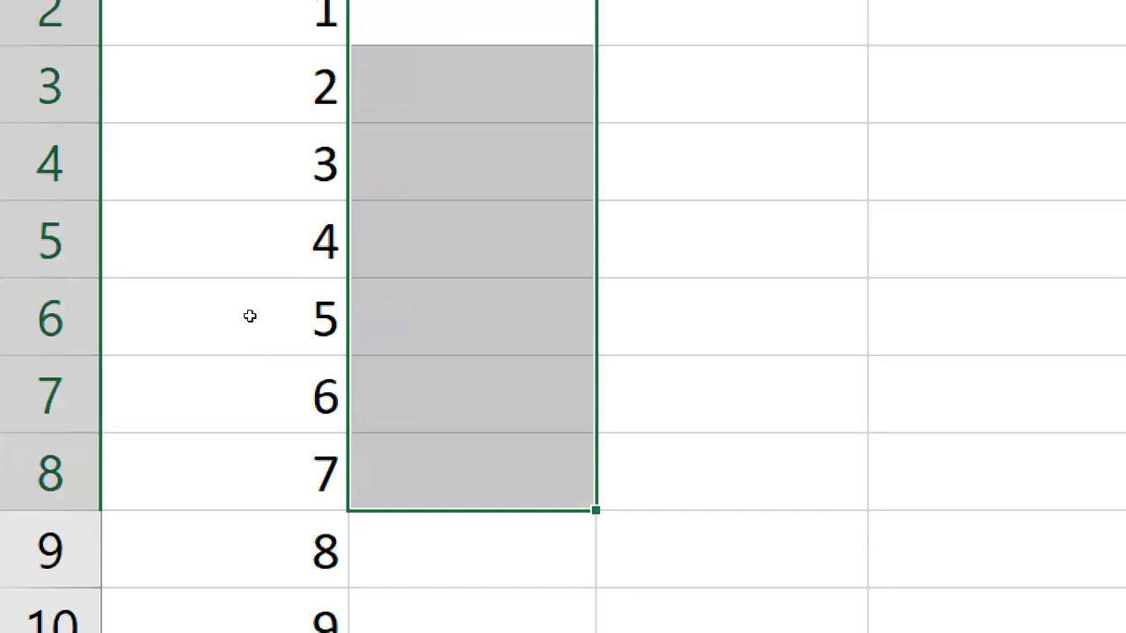
left_click(253, 308)
key("Up")
key("Up")
key("Up")
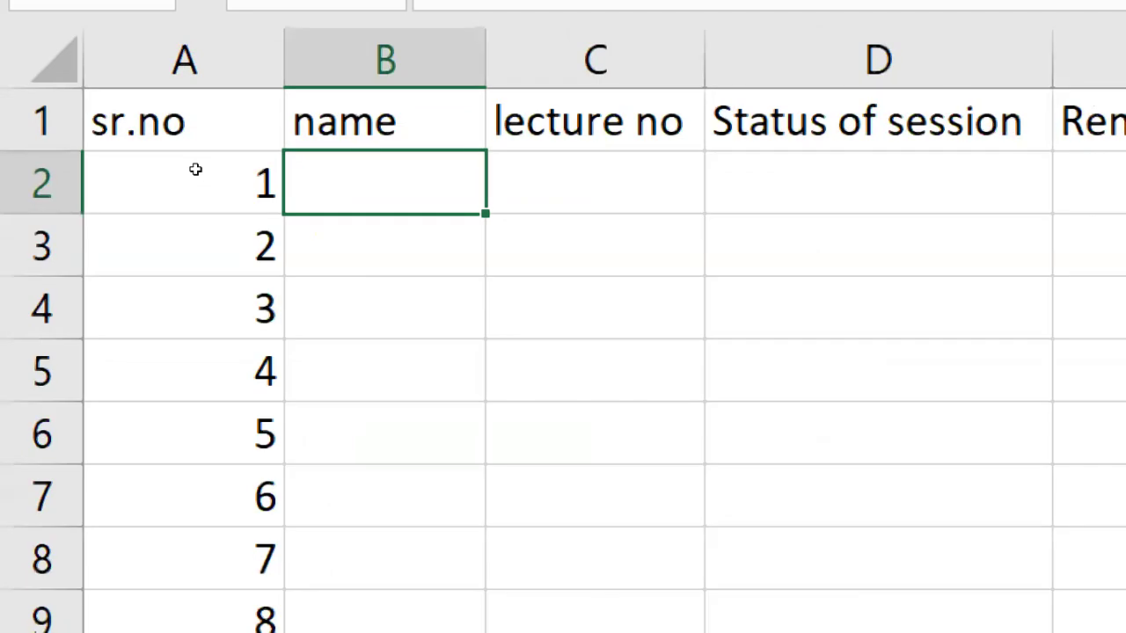
type("janua")
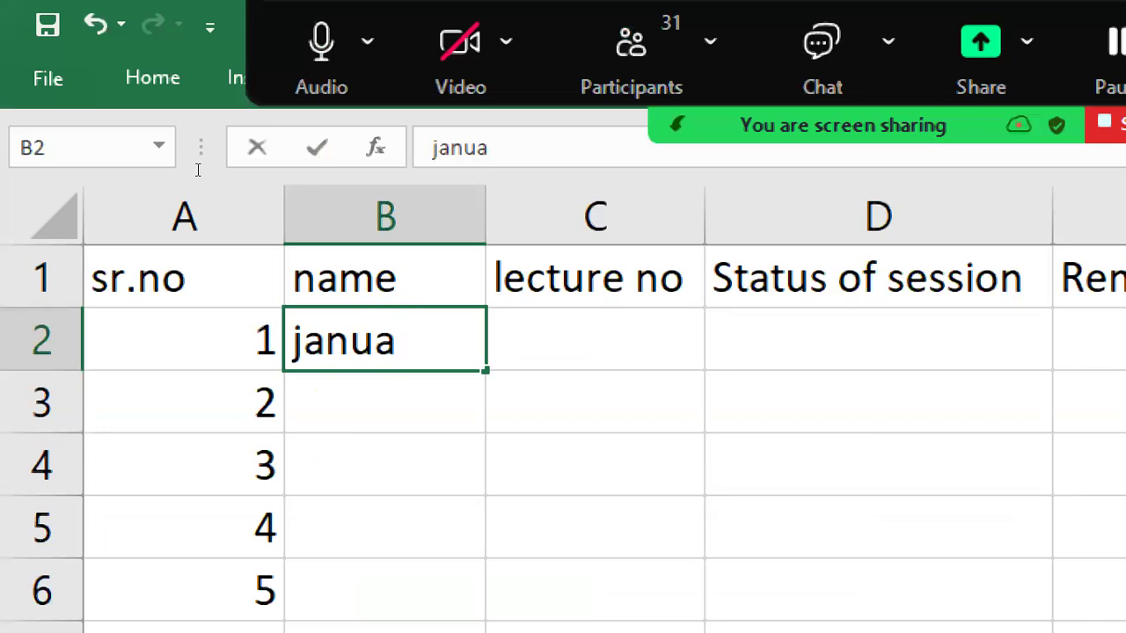
type("ry")
key("Return")
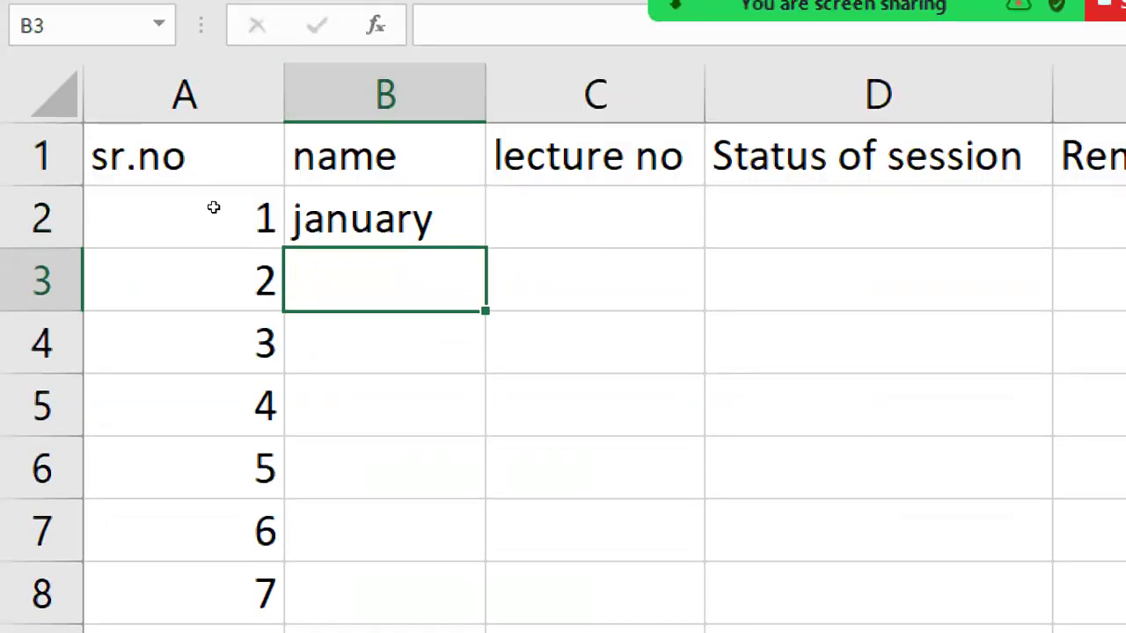
key("Up")
left_click_drag(484, 248, 485, 444)
left_click_drag(224, 405, 206, 537)
left_click_drag(206, 465, 261, 311)
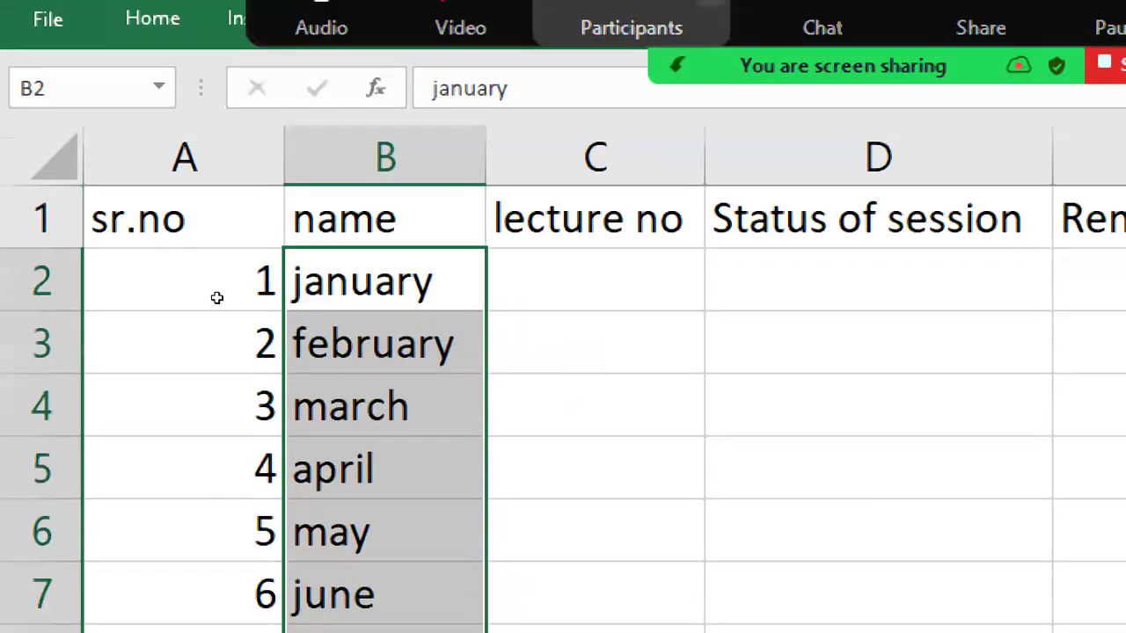
key("Delete")
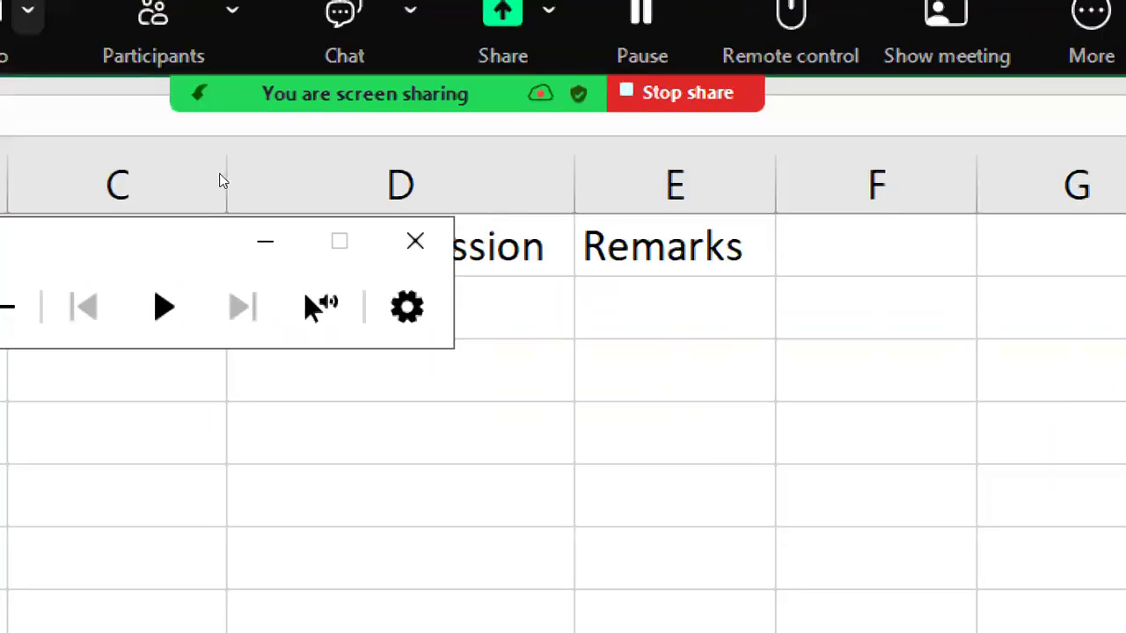
key("super+minus")
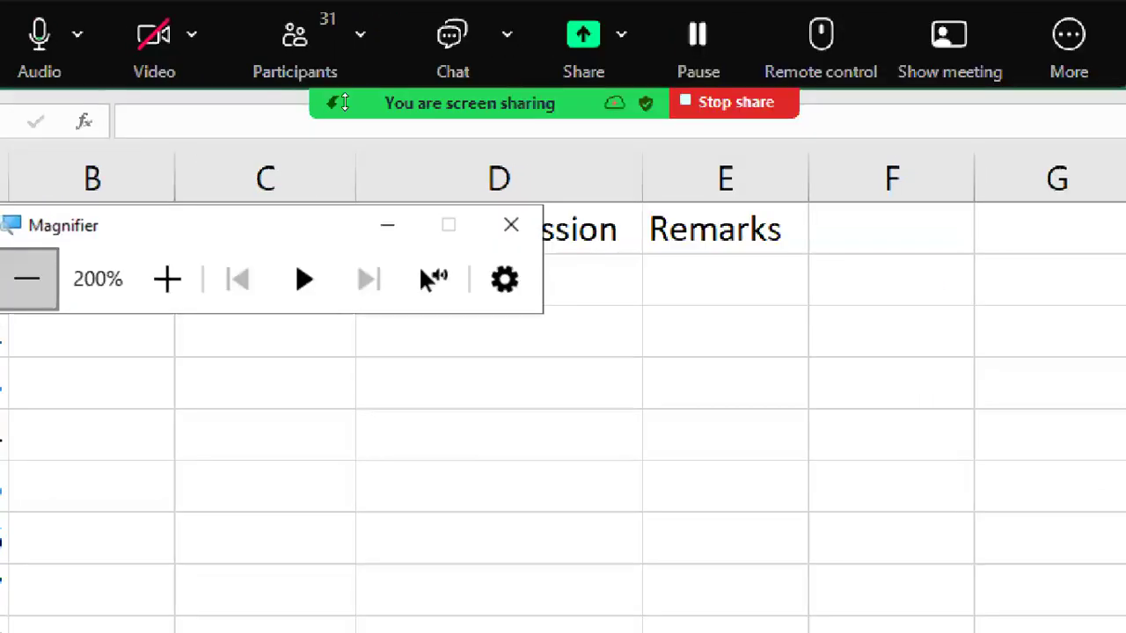
key("super+Escape")
left_click_drag(192, 169, 191, 482)
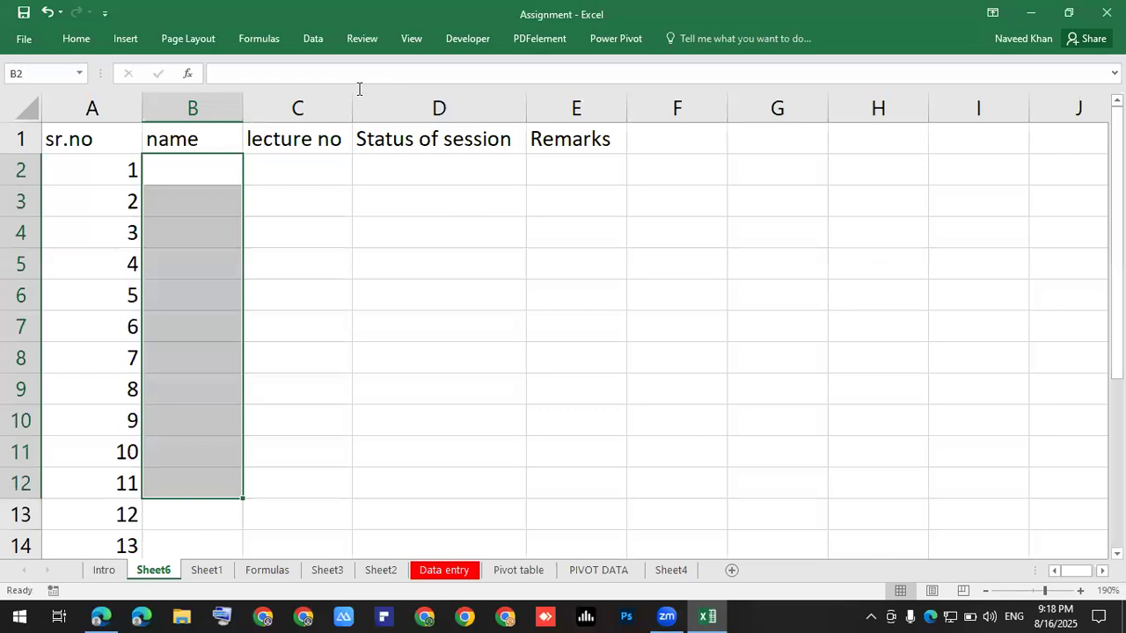
Type five student names into B2:B6, one per row.
left_click(532, 179)
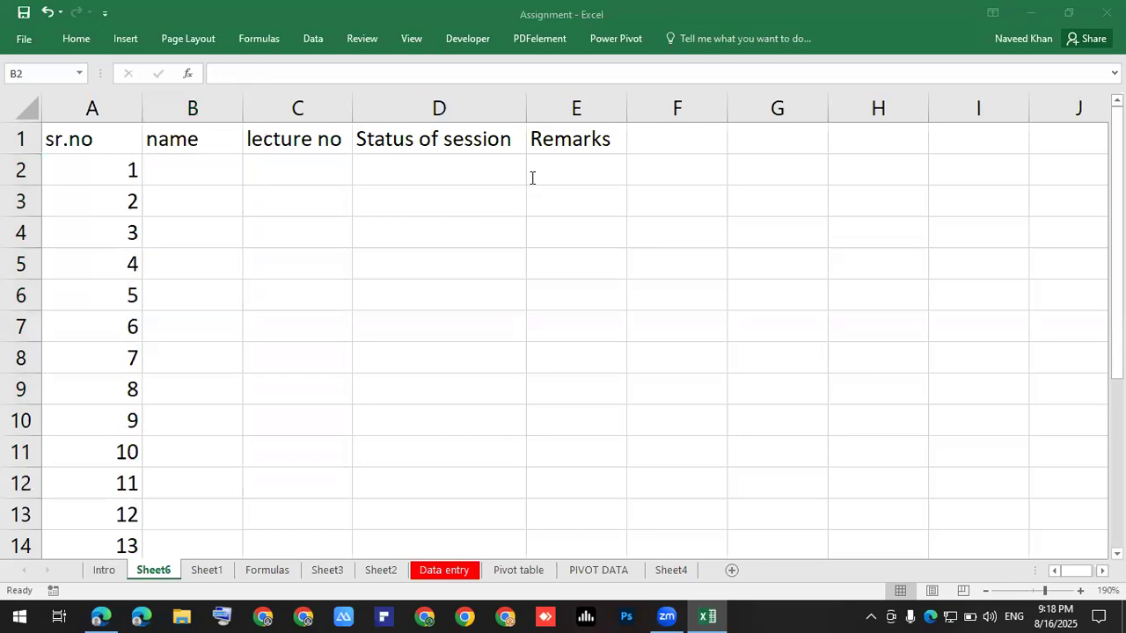
left_click(208, 184)
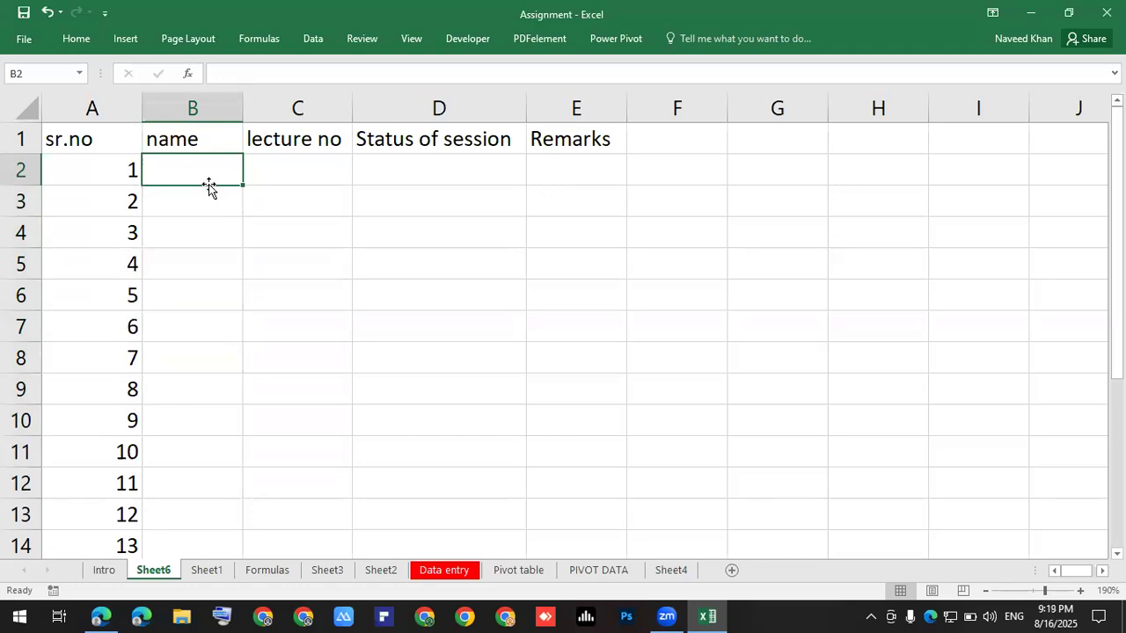
type("jamal")
key("Return")
type("kamran")
key("Return")
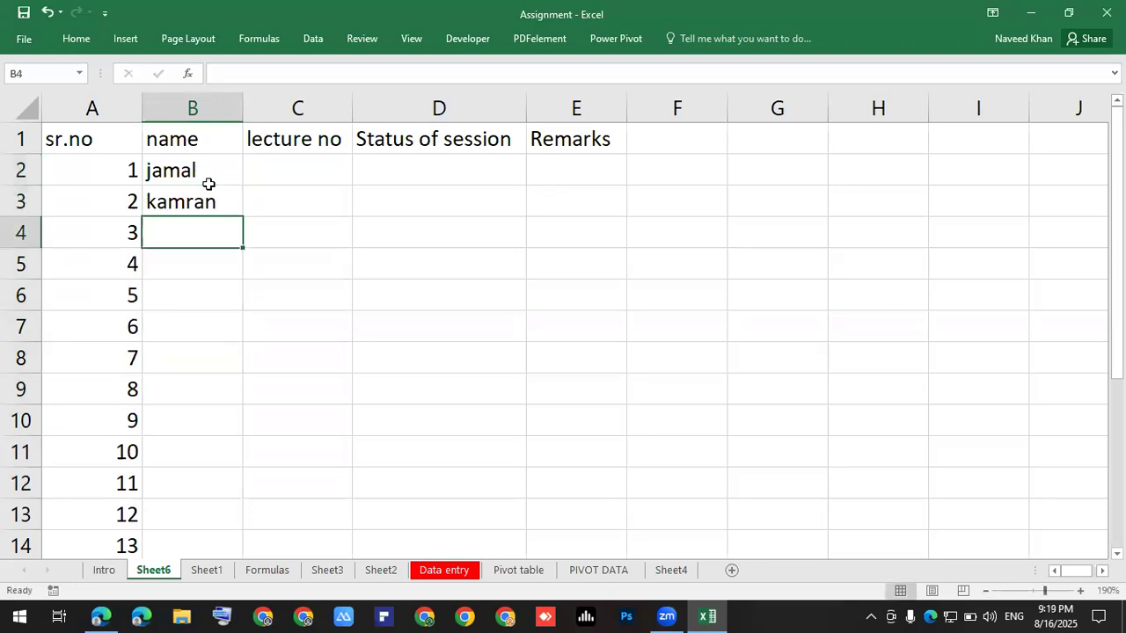
type("irfan")
key("Return")
type("haris")
key("Return")
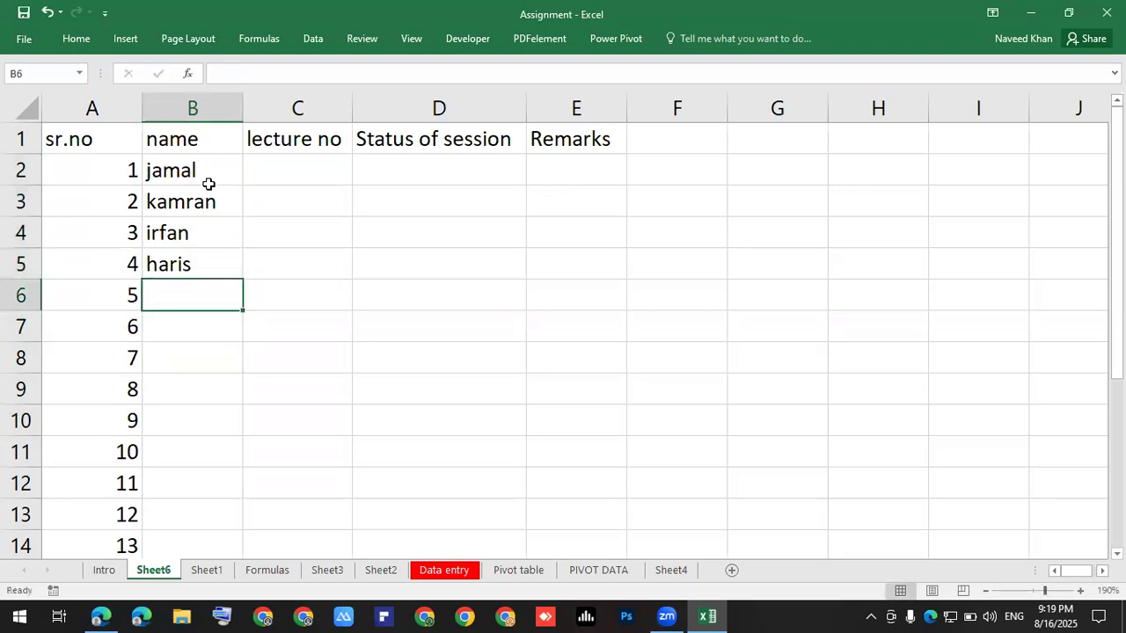
type("umair")
key("Return")
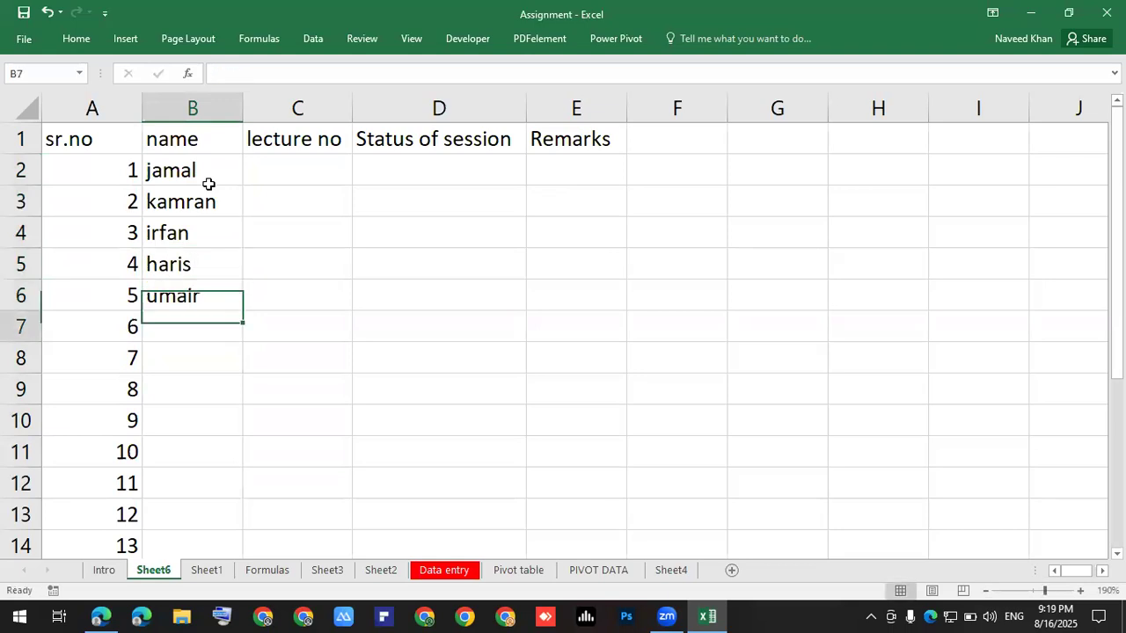
key("Up")
key("Up")
key("Up")
key("Up")
key("Up")
key("Up")
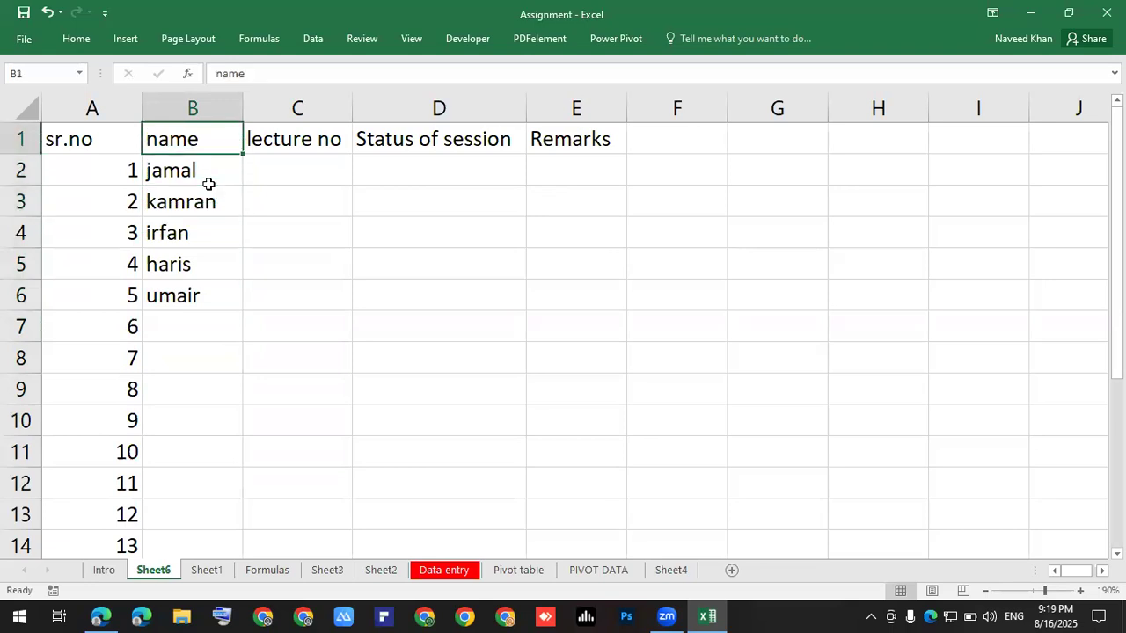
key("Right")
Enter 1st in C2 and 2nd in C3 of the lecture no column.
key("Down")
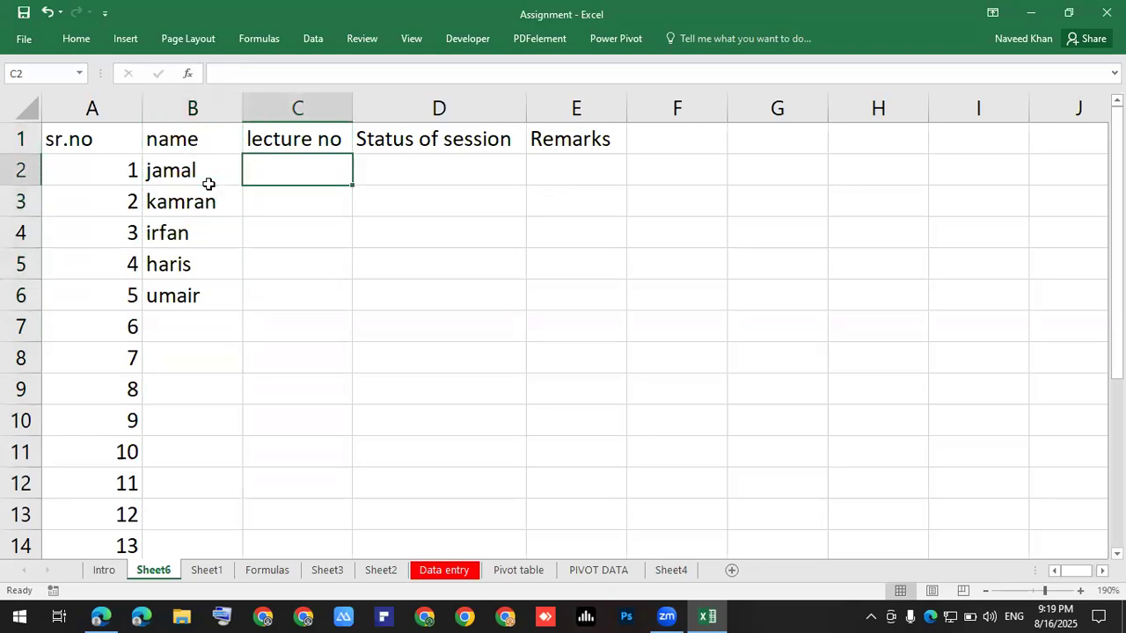
type("1st")
key("Return")
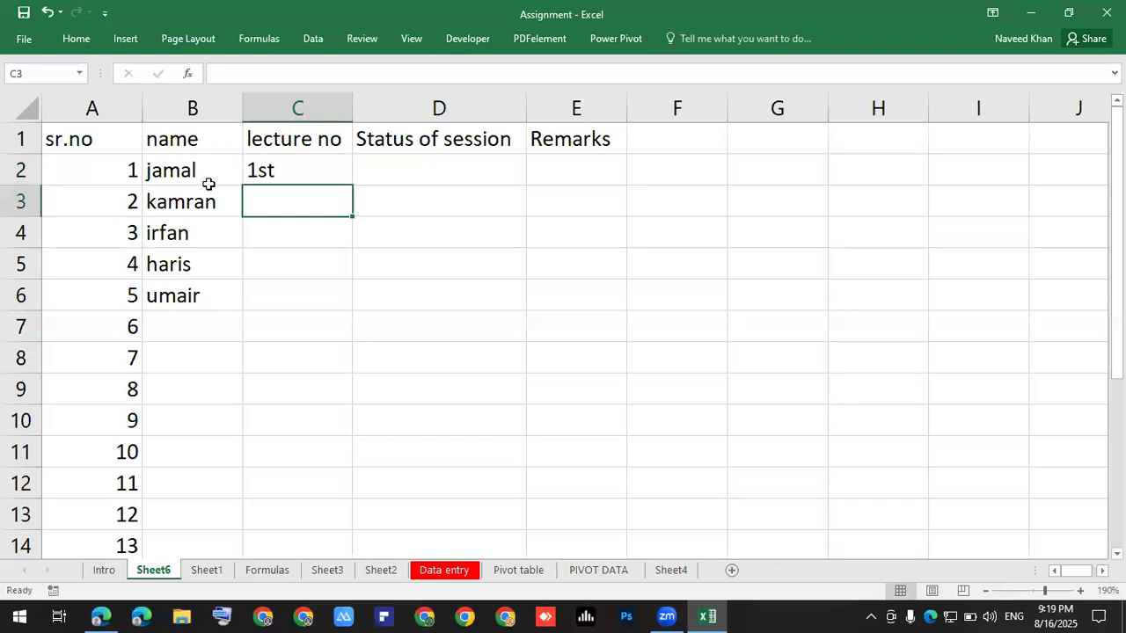
type("2nd")
key("Return")
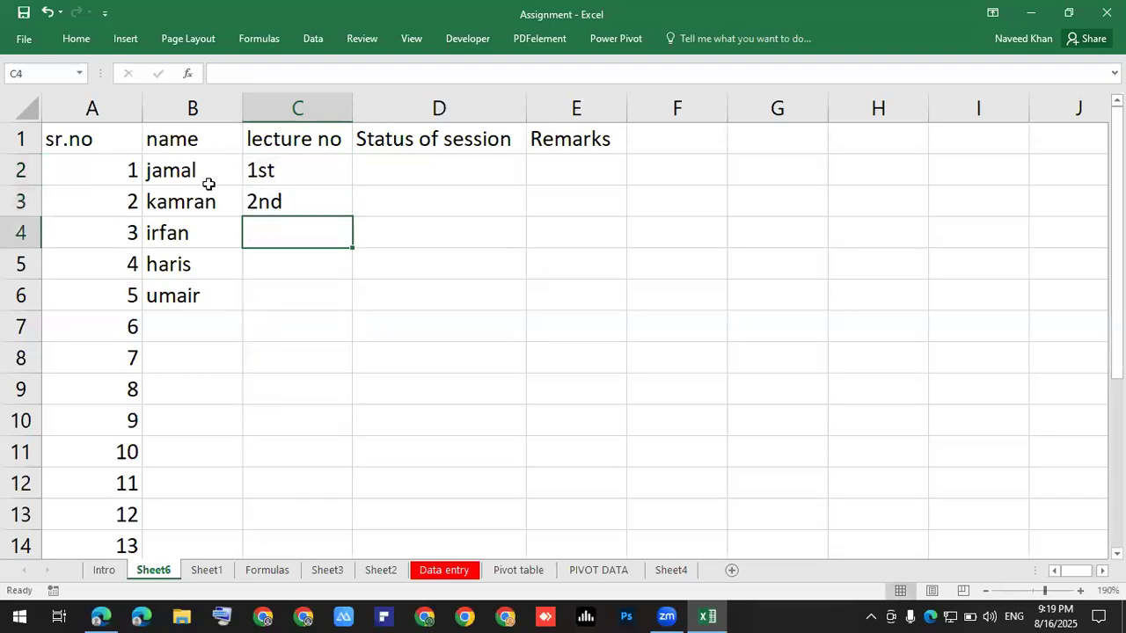
key("Up")
key("Delete")
key("Up")
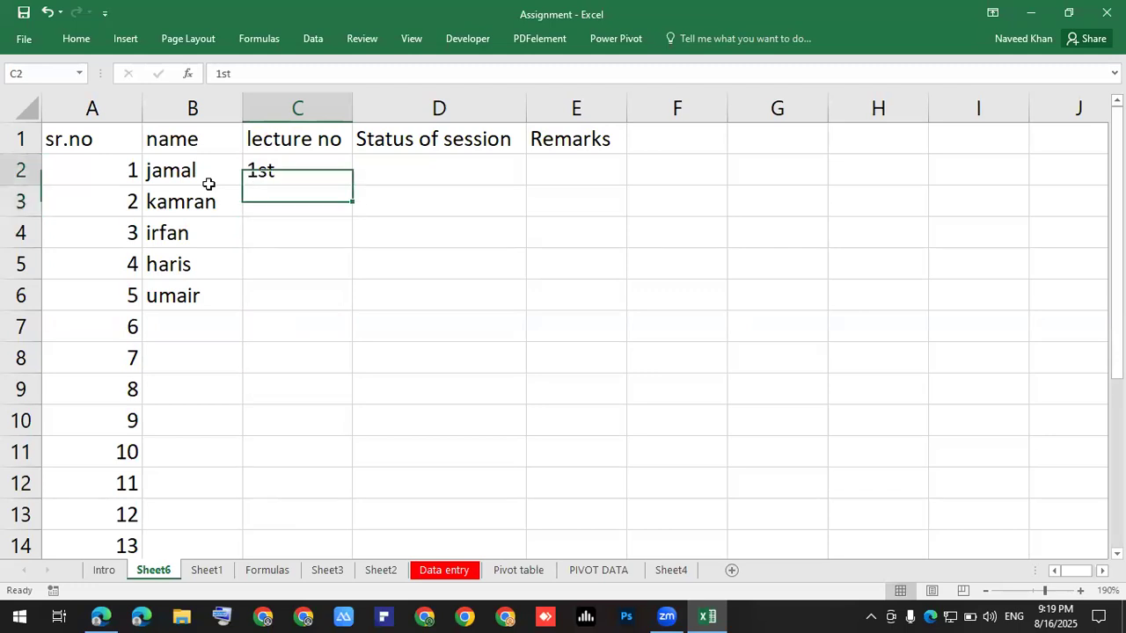
key("Down")
type("2nd")
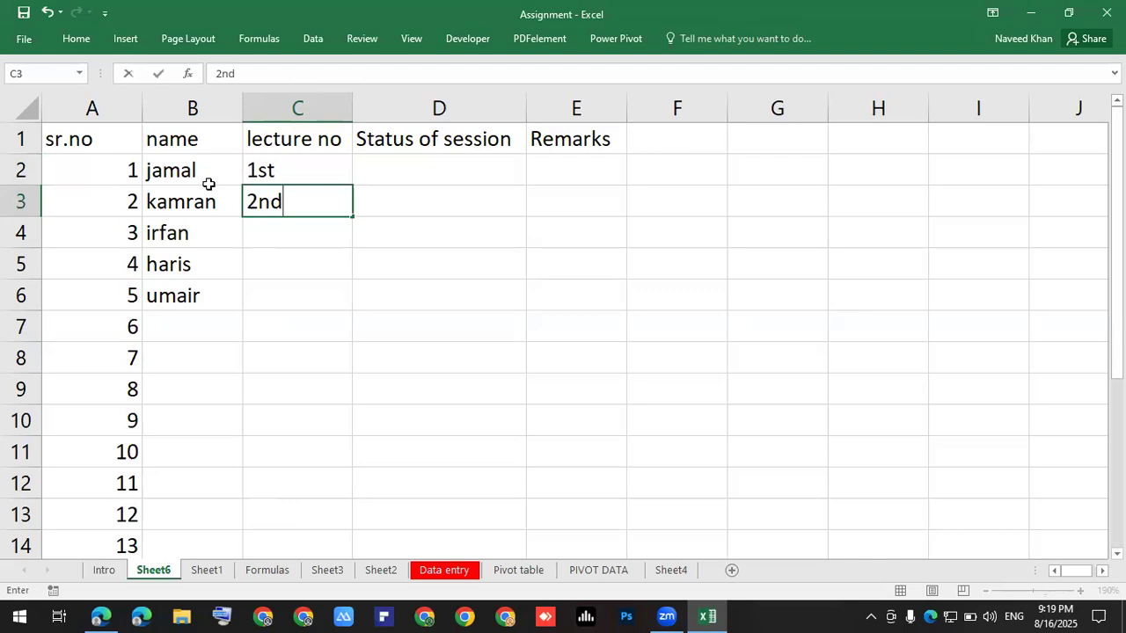
key("Return")
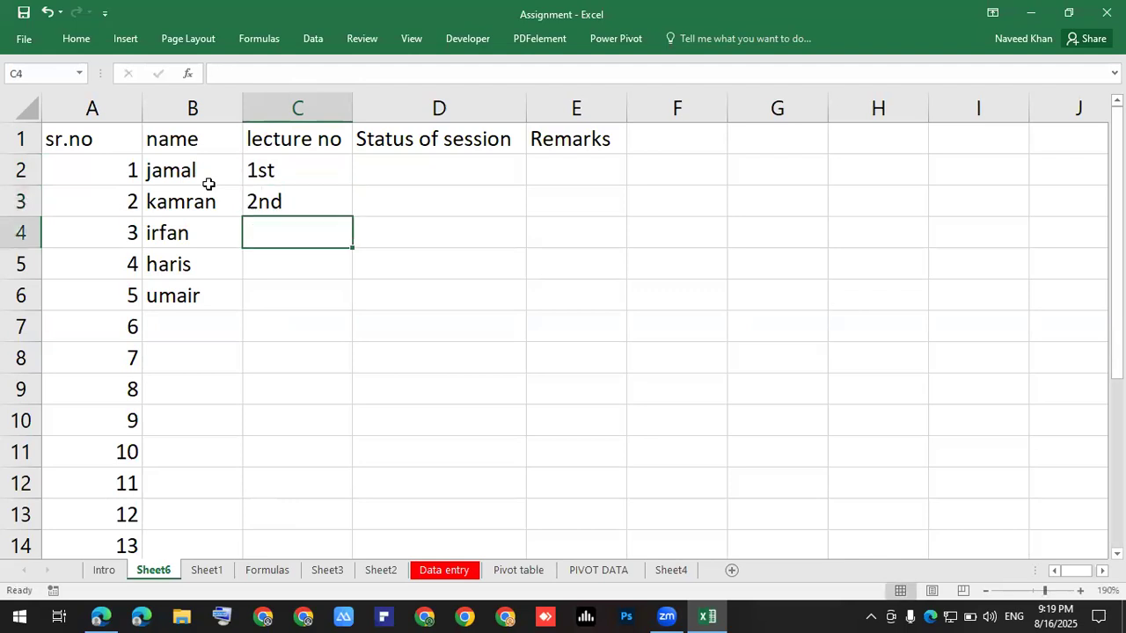
AutoFill the lecture numbers from 1st down to 5th in C6, clearing overfilled cells.
left_click_drag(287, 173, 347, 427)
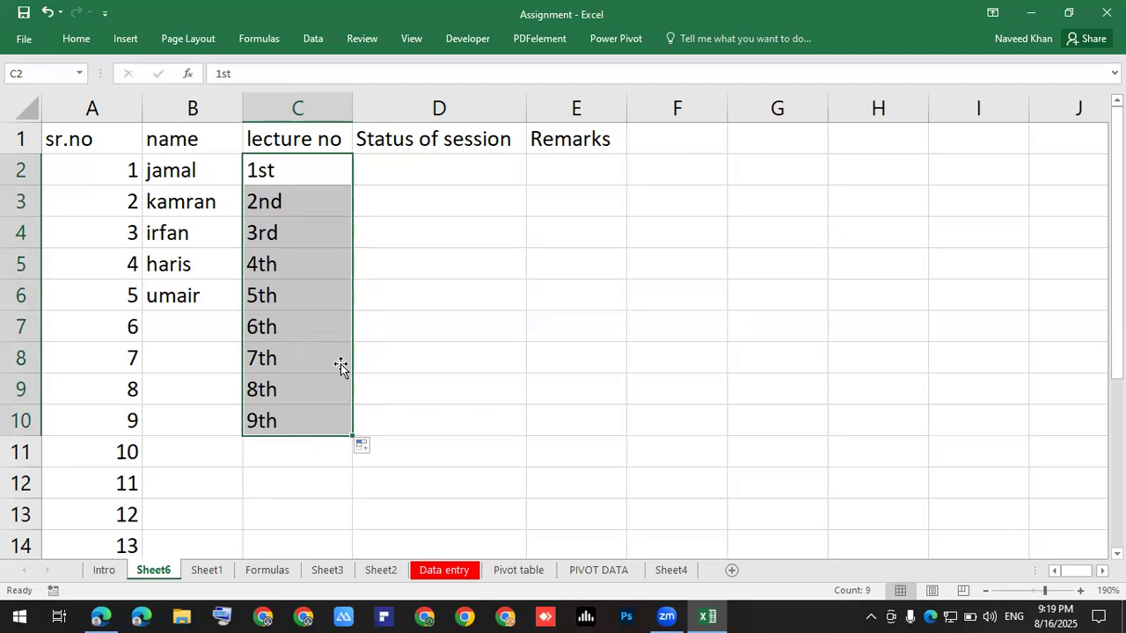
left_click(264, 264)
left_click_drag(269, 202, 289, 426)
key("Delete")
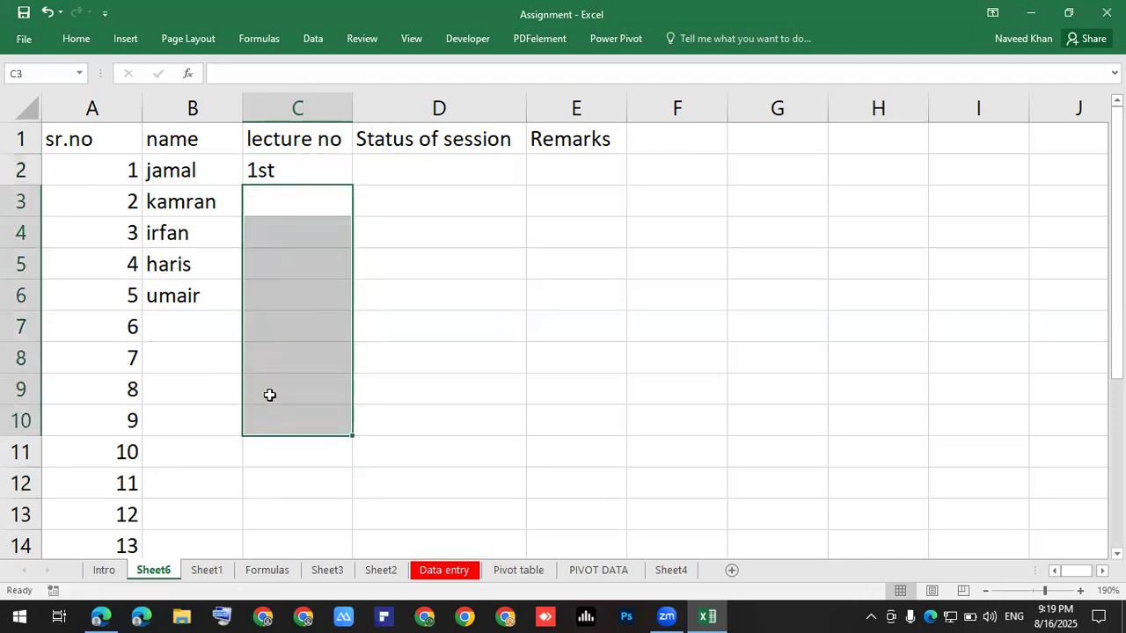
left_click(315, 175)
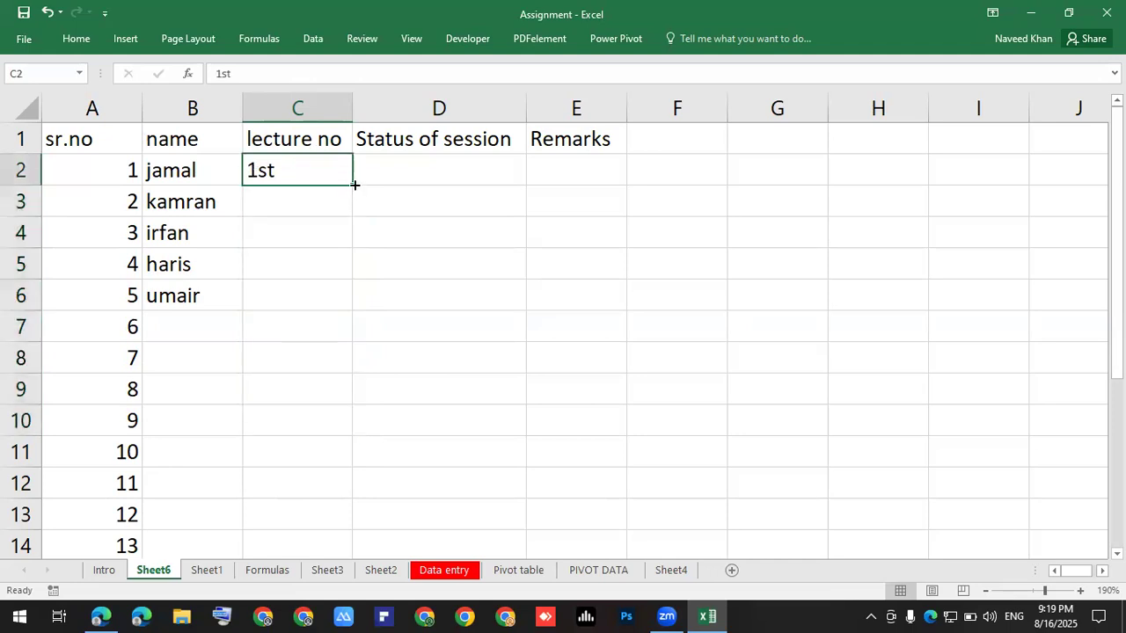
left_click_drag(354, 219, 342, 316)
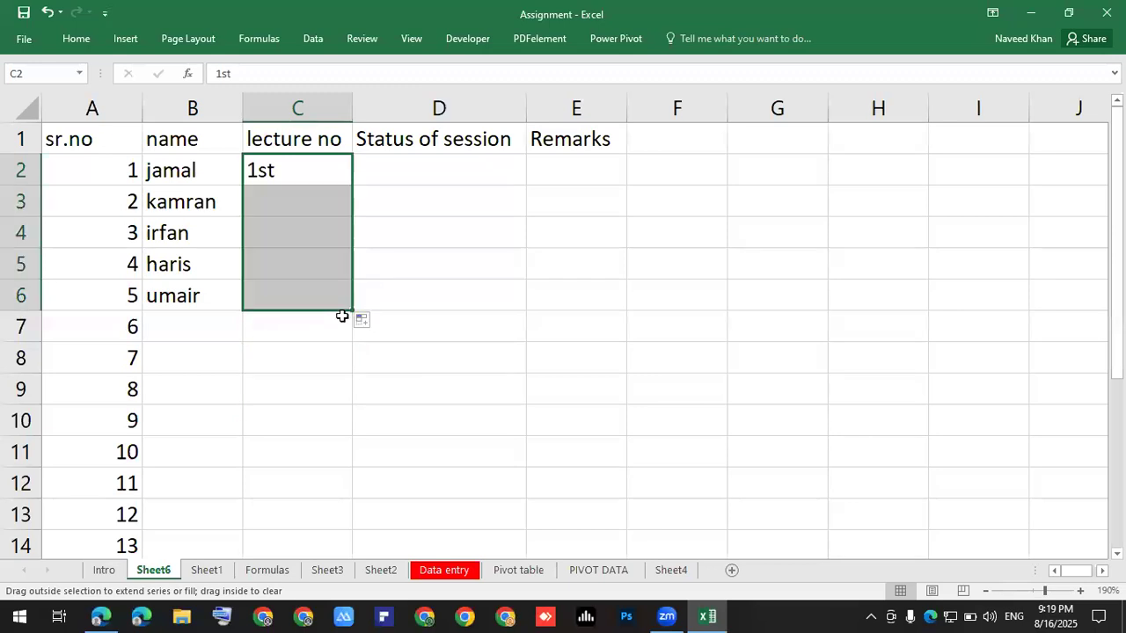
left_click(480, 297)
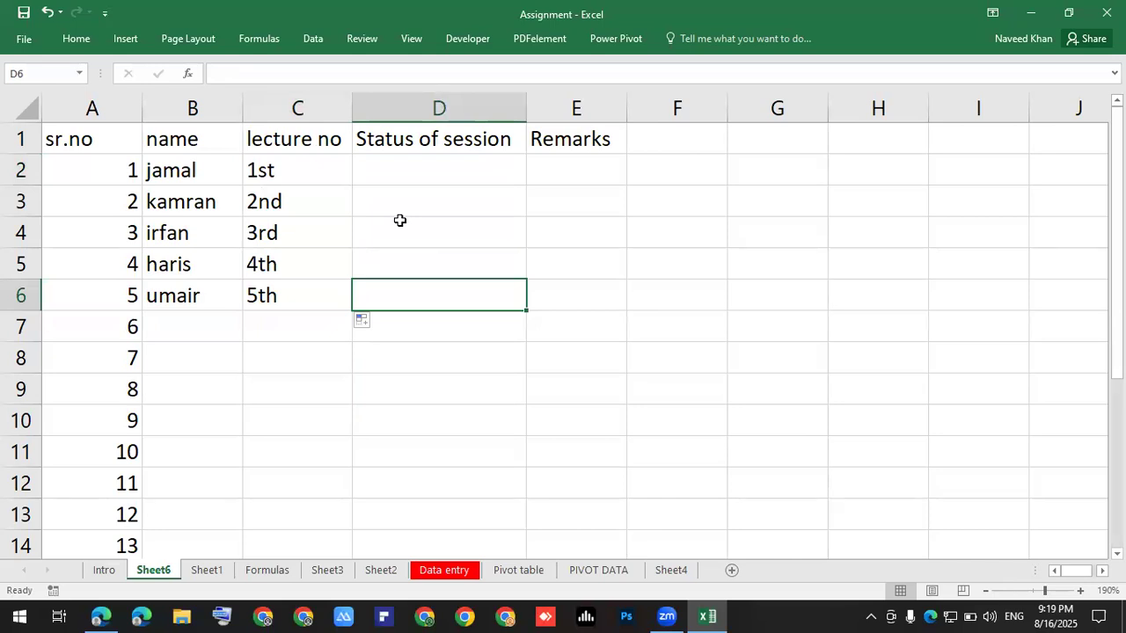
Enter 100% as the session status in D2.
left_click(431, 159)
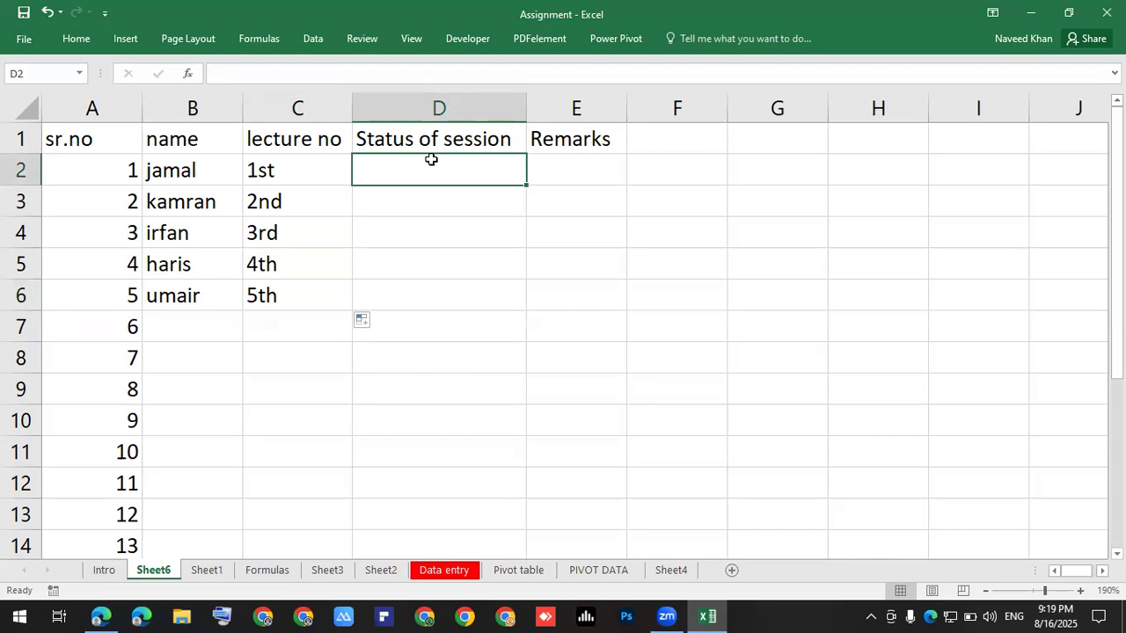
type("1")
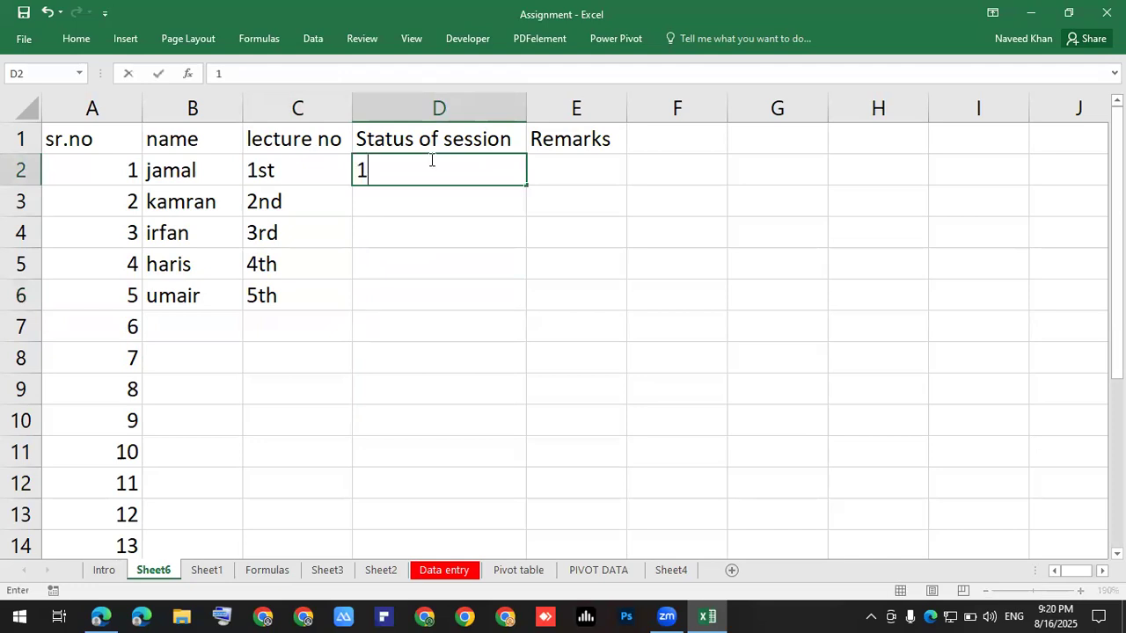
type("005")
key("BackSpace")
type("%")
key("BackSpace")
type("5")
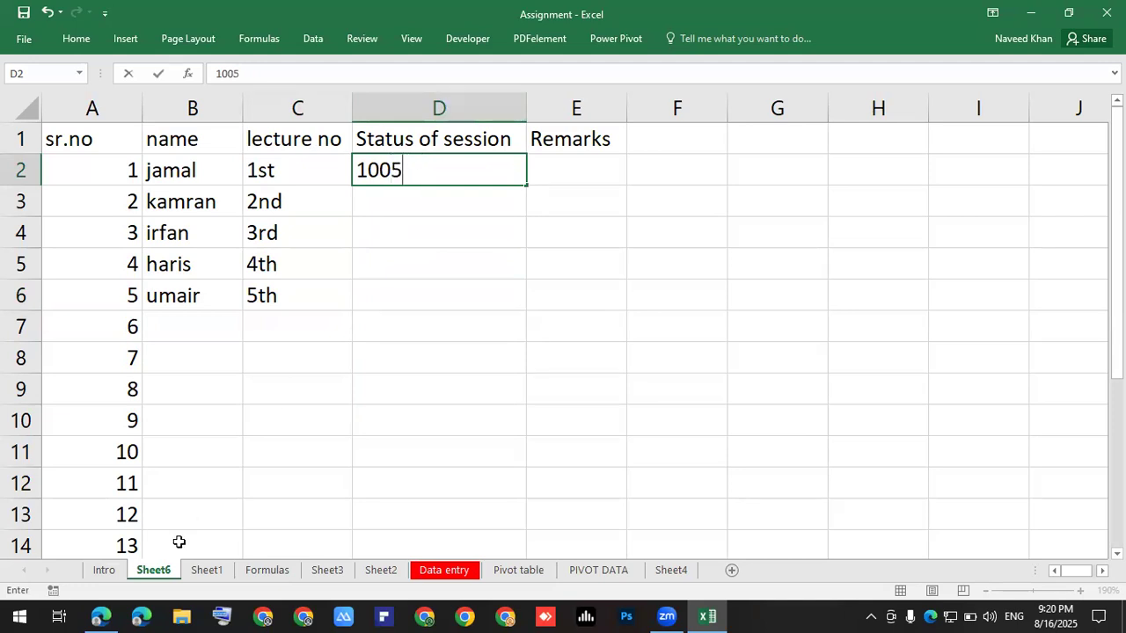
left_click(213, 615)
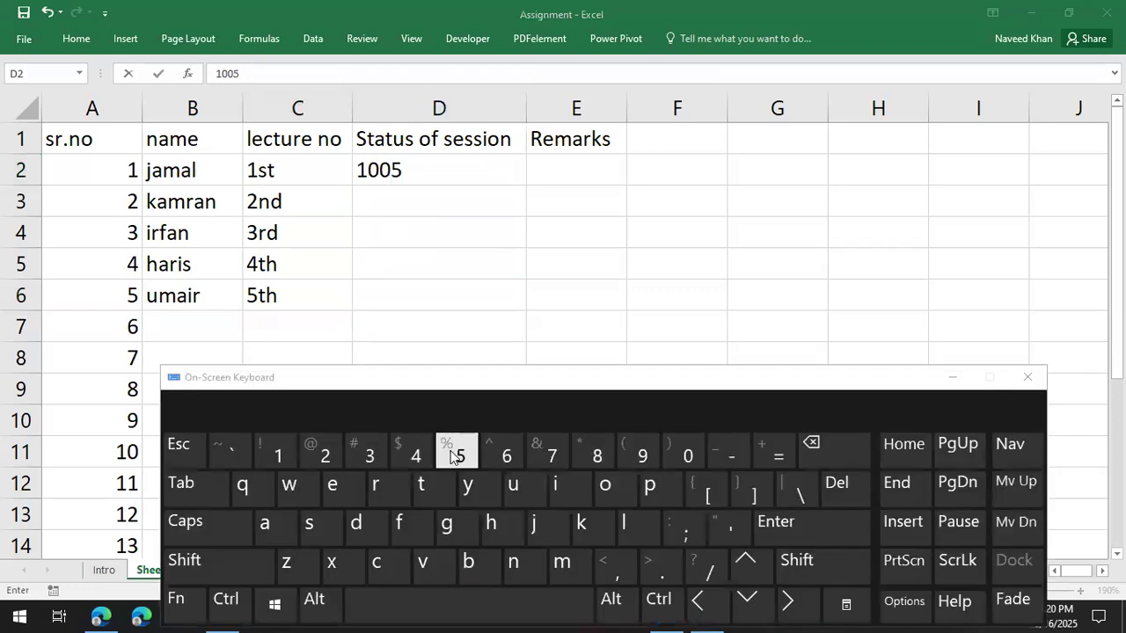
left_click(420, 184)
key("BackSpace")
type("%")
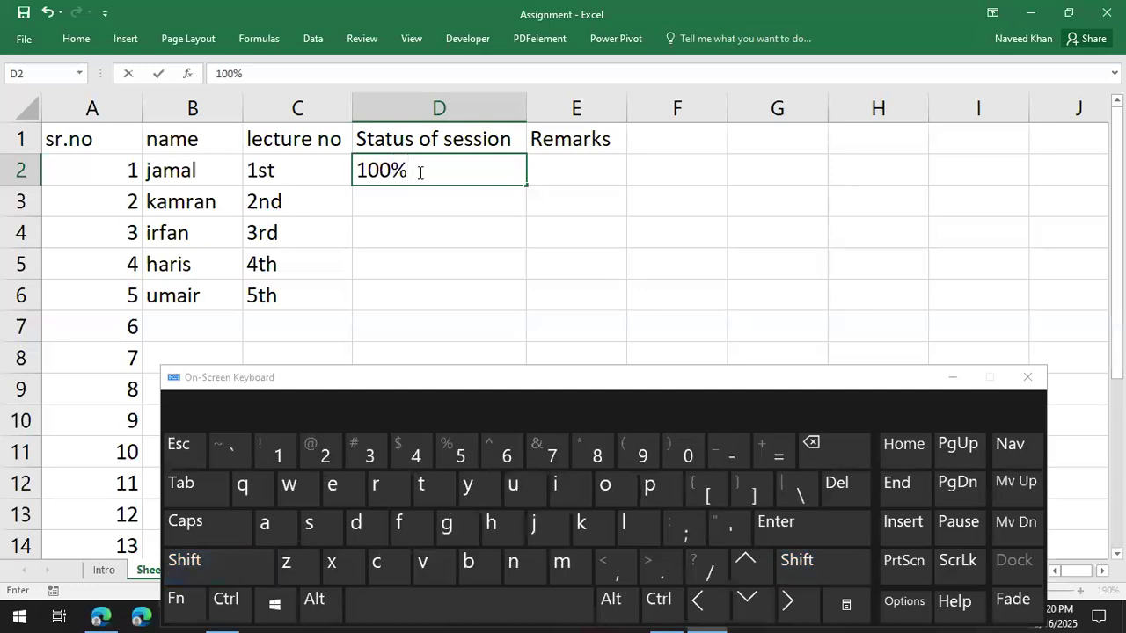
left_click(1028, 377)
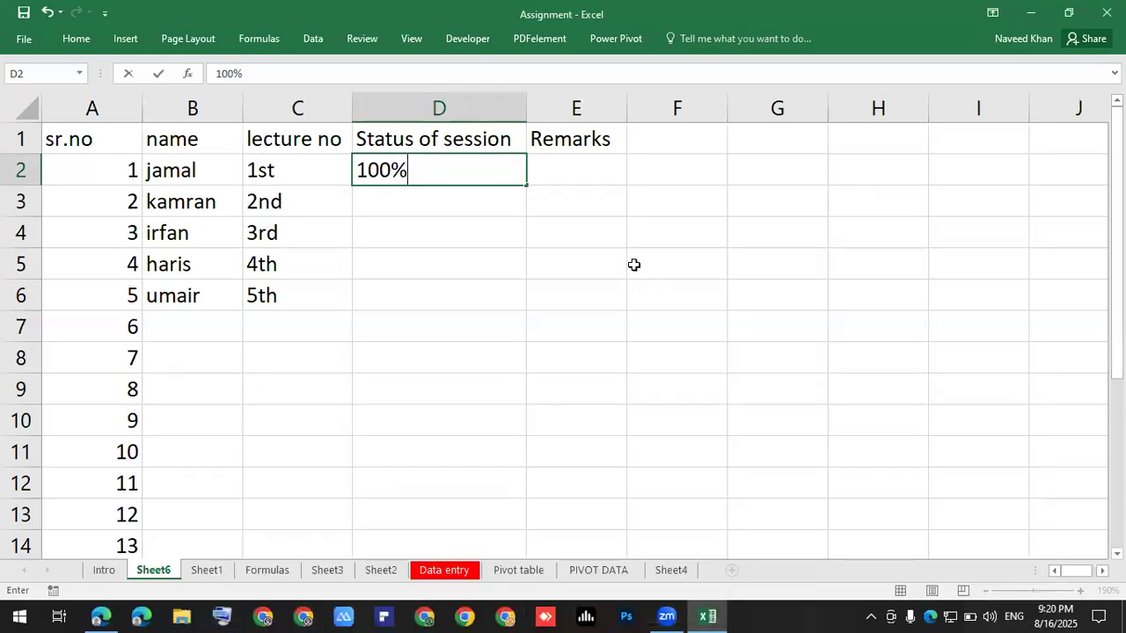
left_click(549, 255)
Enter 95% in D3 and begin typing 100% into D4.
left_click(499, 170)
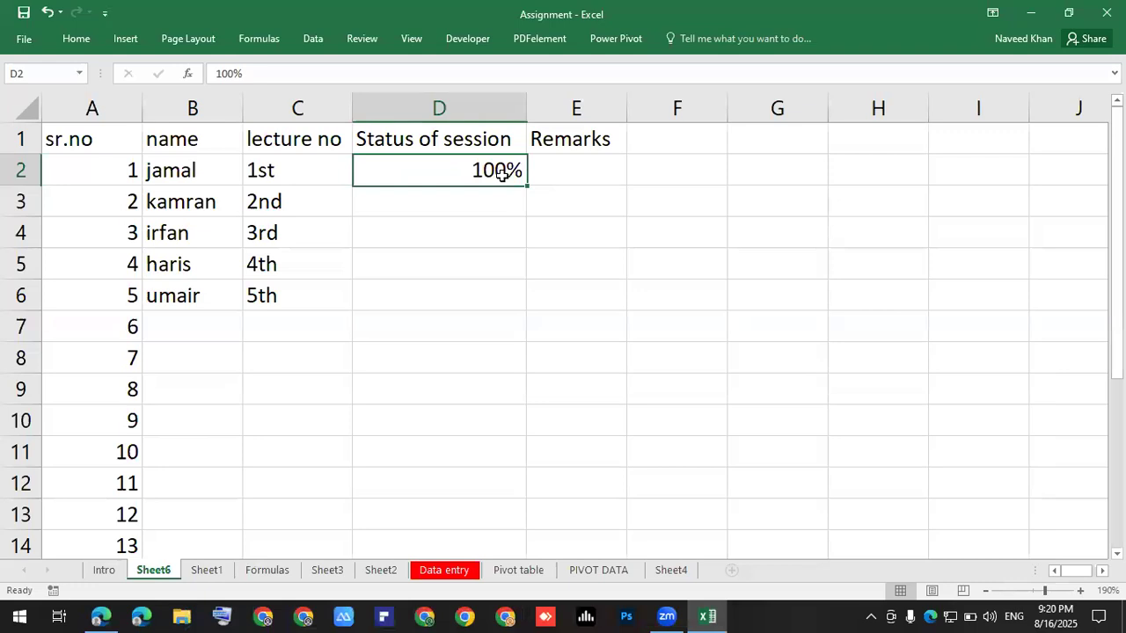
left_click(484, 191)
type("95")
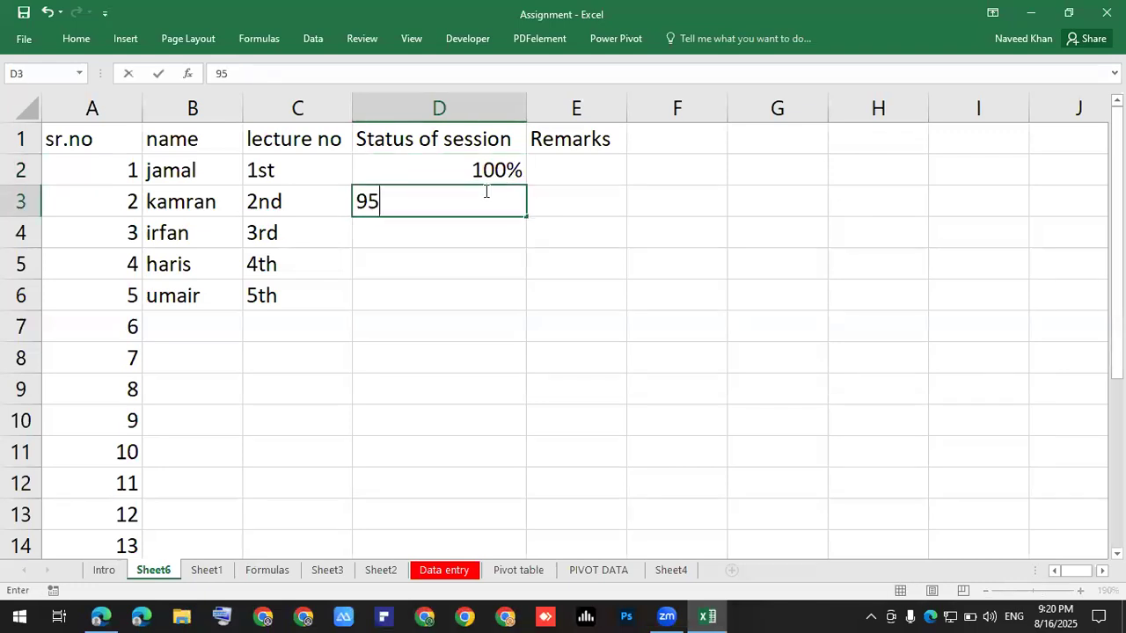
type("%")
key("Return")
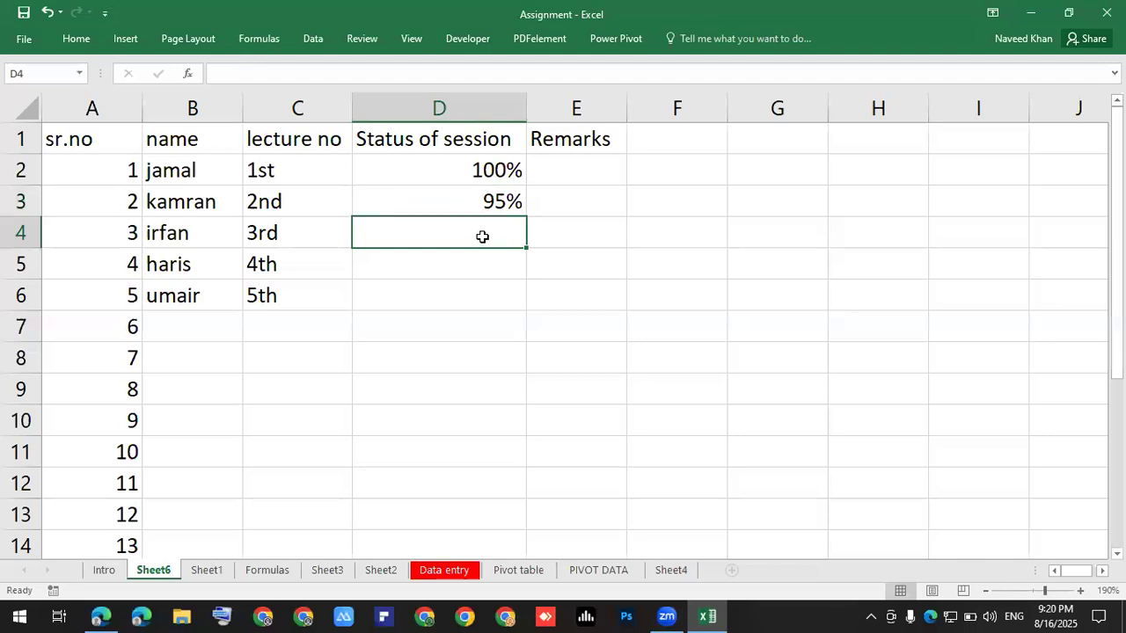
type("100")
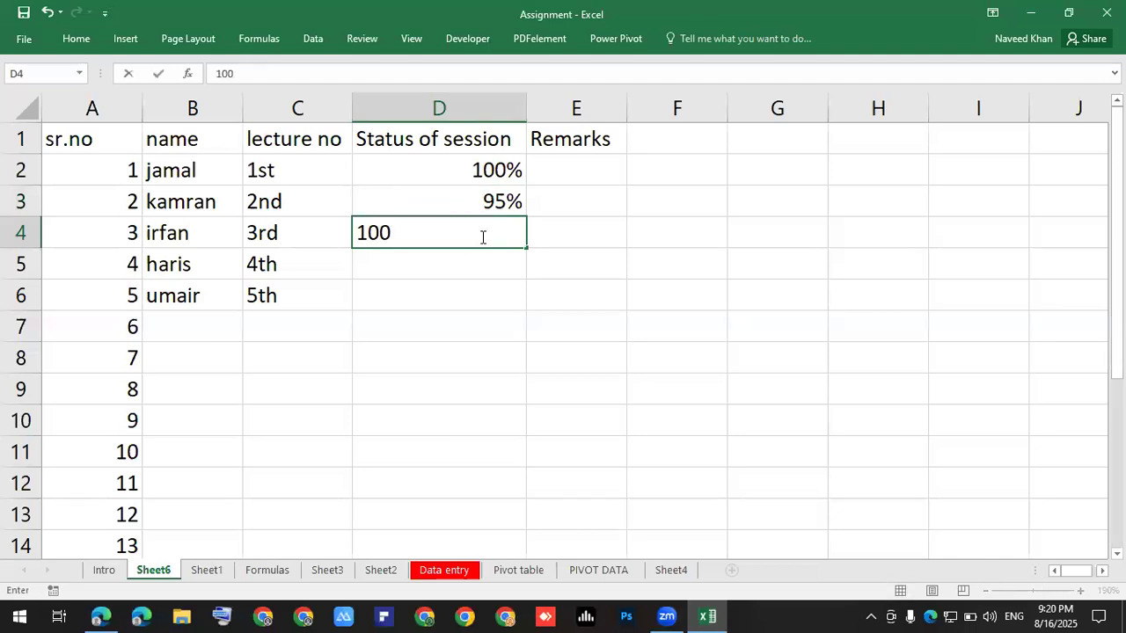
type("%")
Commit 100% in D4 and autofill the D2:D4 statuses down to D6.
left_click(503, 282)
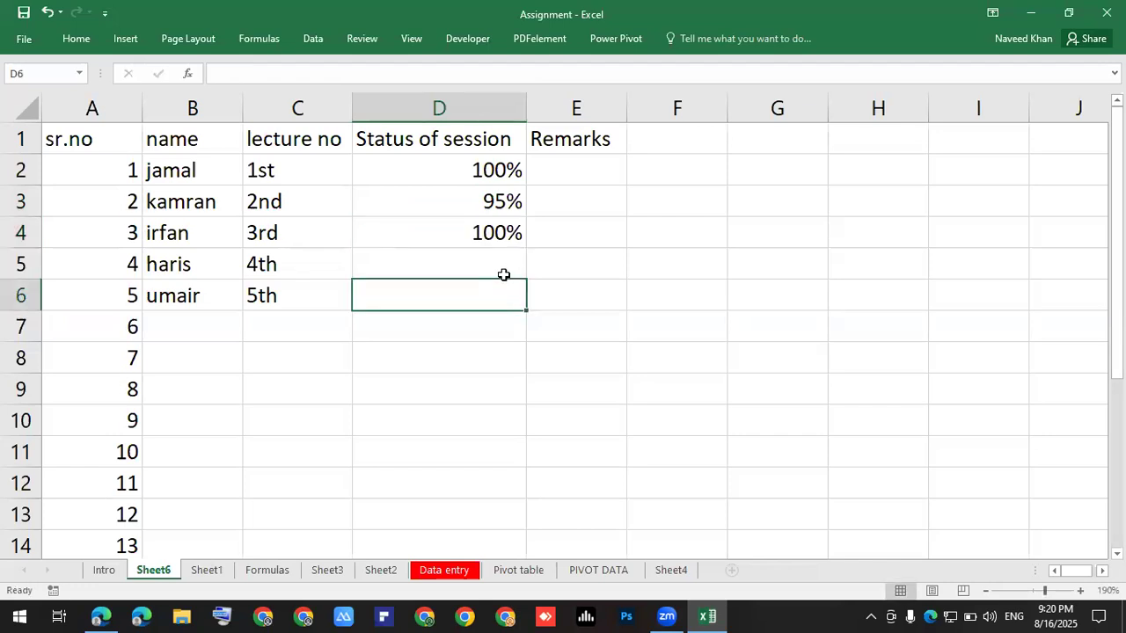
left_click_drag(503, 169, 525, 308)
left_click(703, 302)
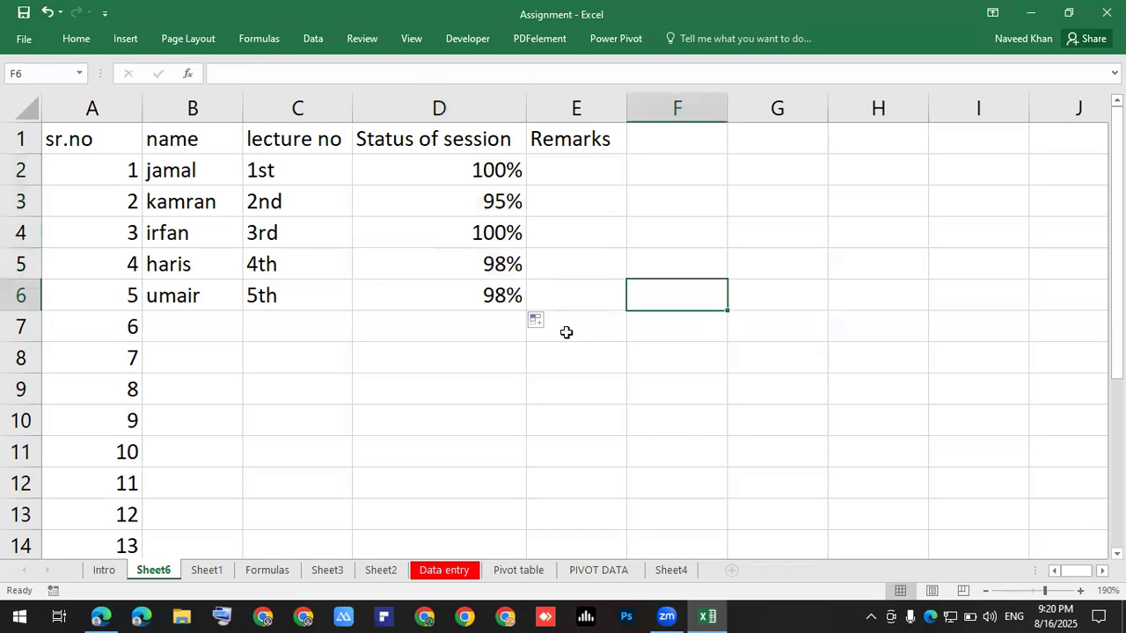
left_click(500, 266)
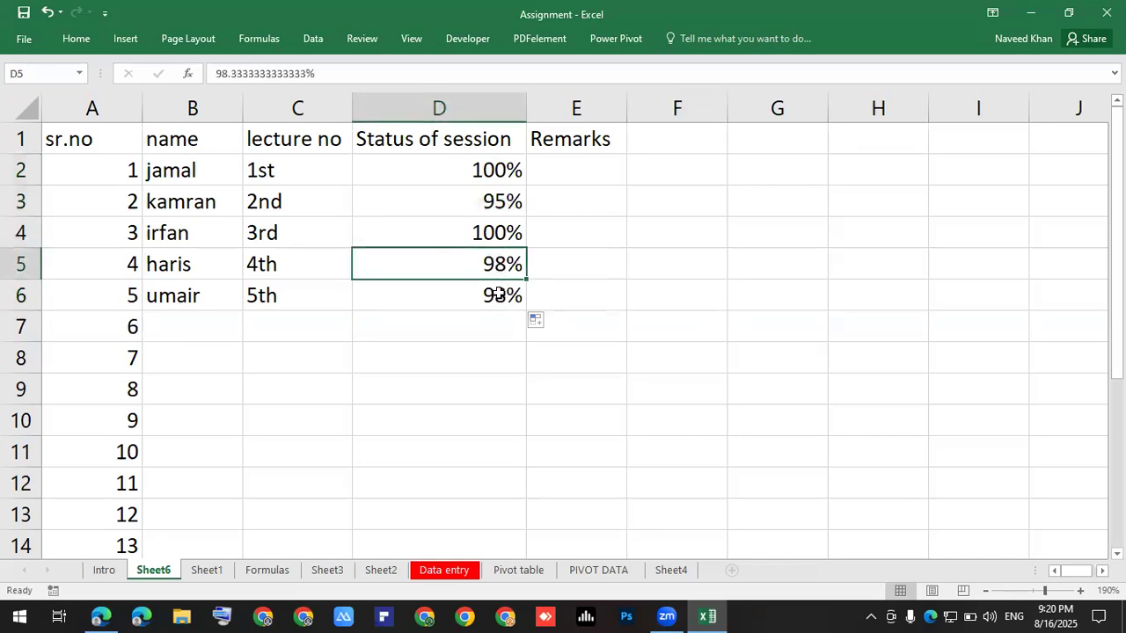
Overwrite D5 with 96% and D6 with 99%.
left_click(568, 171)
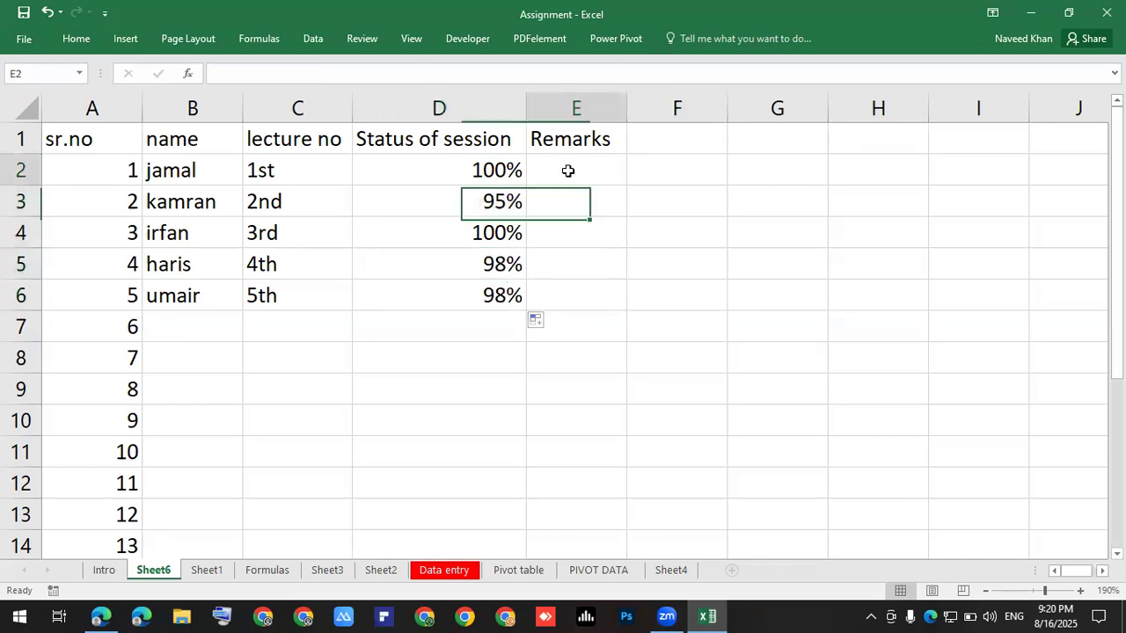
left_click(478, 255)
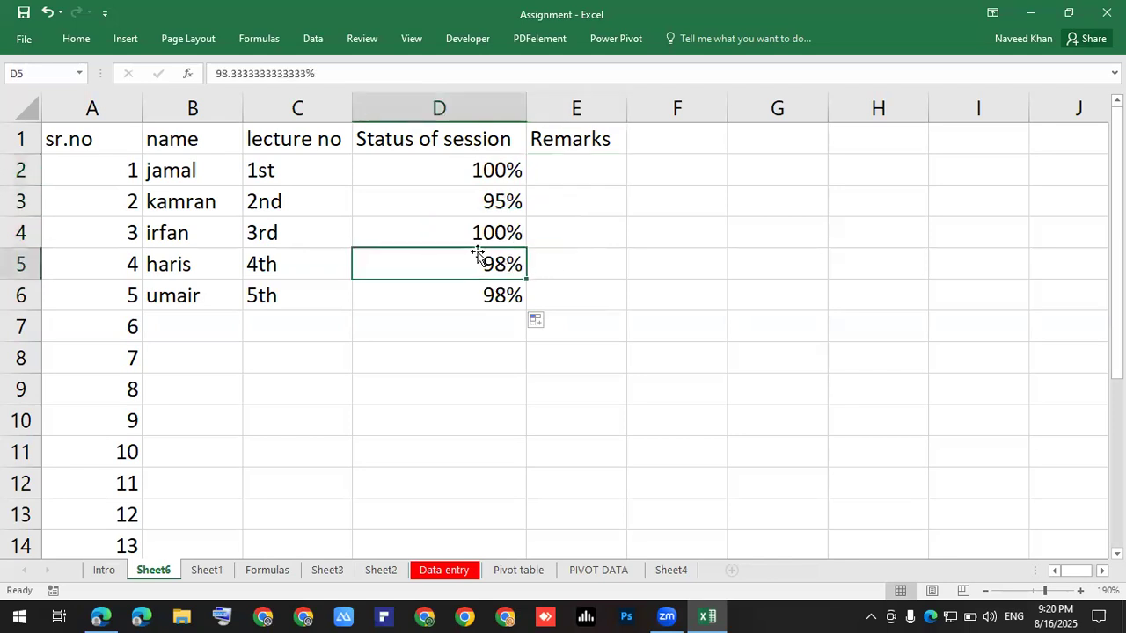
key("BackSpace")
type("96%")
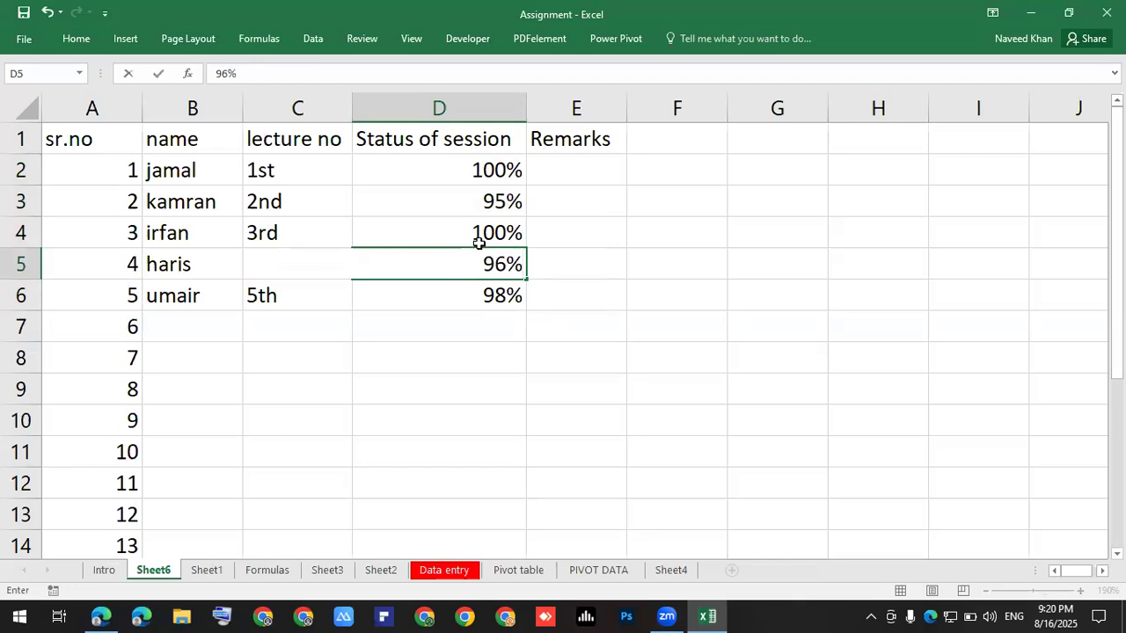
key("Return")
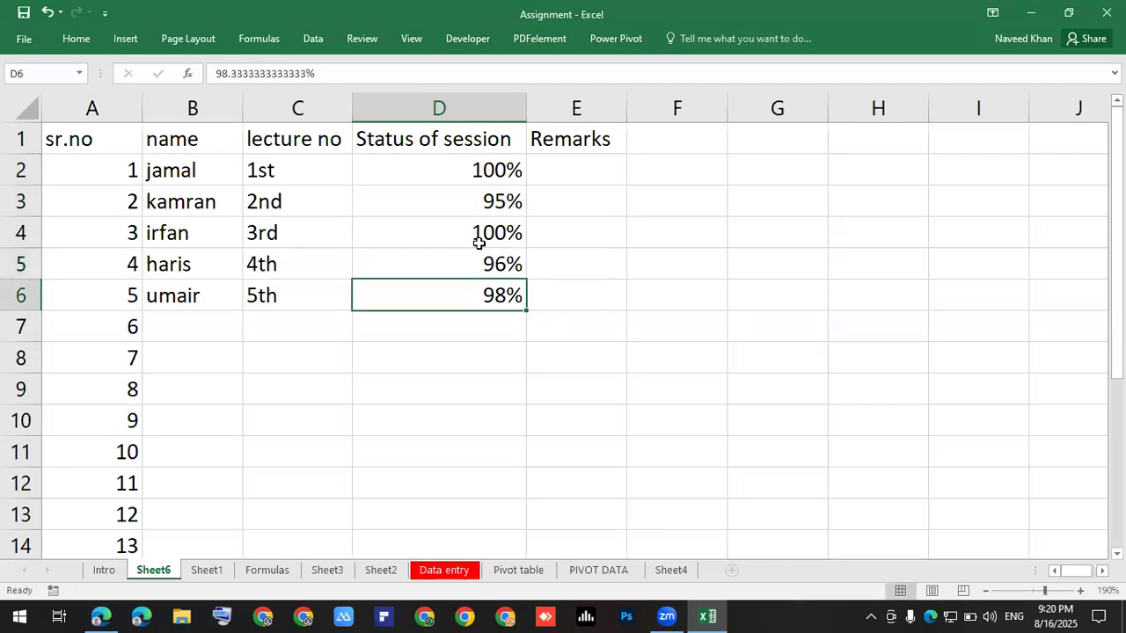
type("99%")
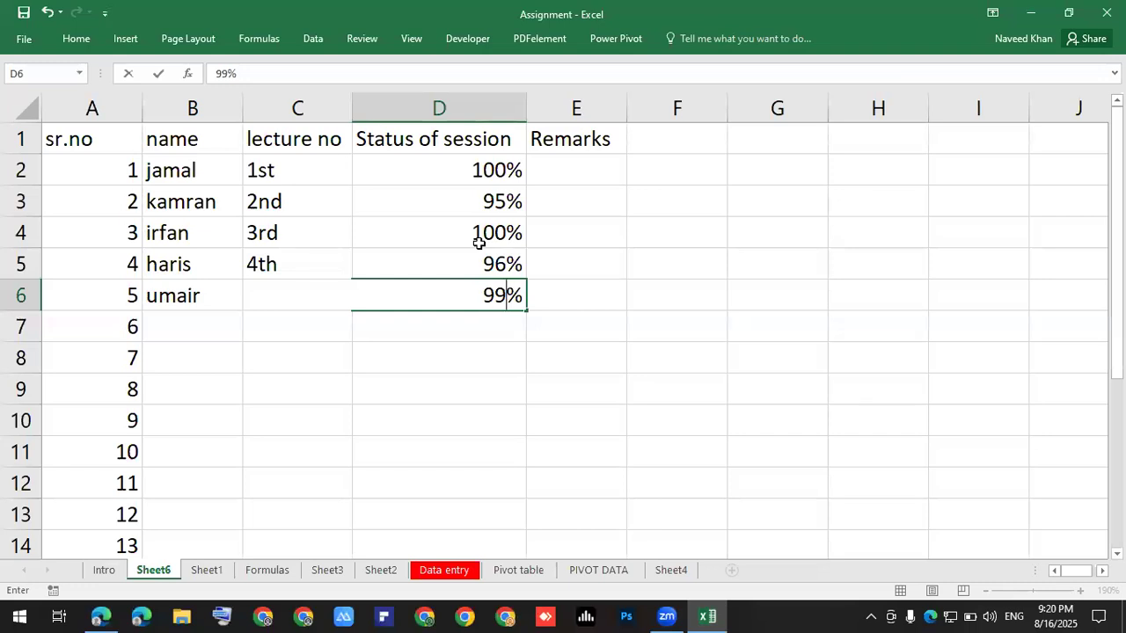
key("Return")
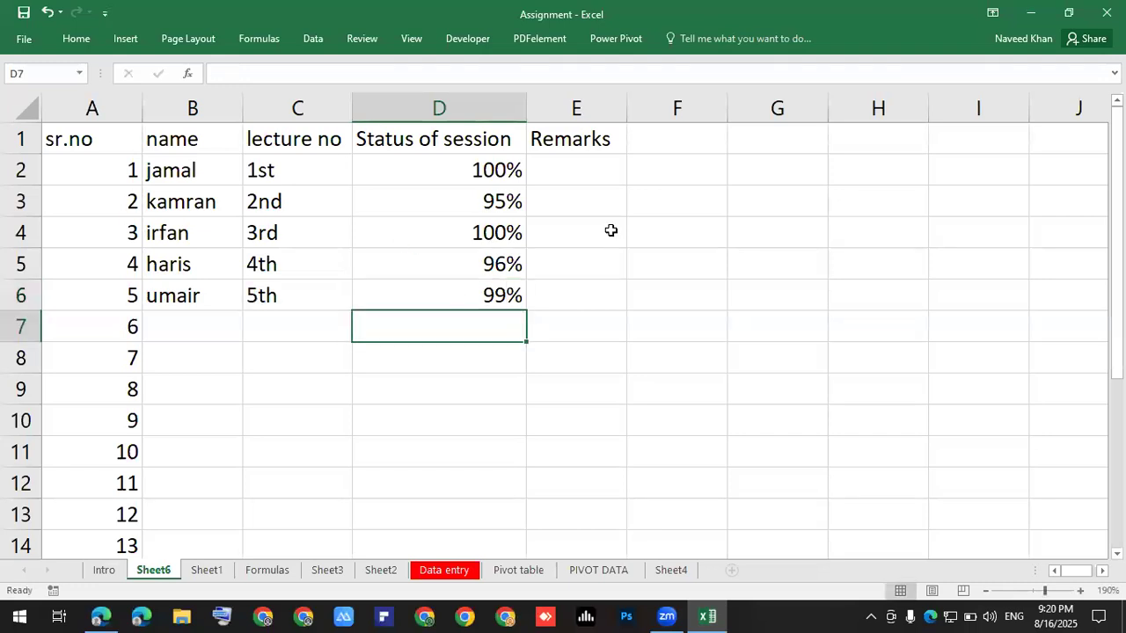
left_click(577, 174)
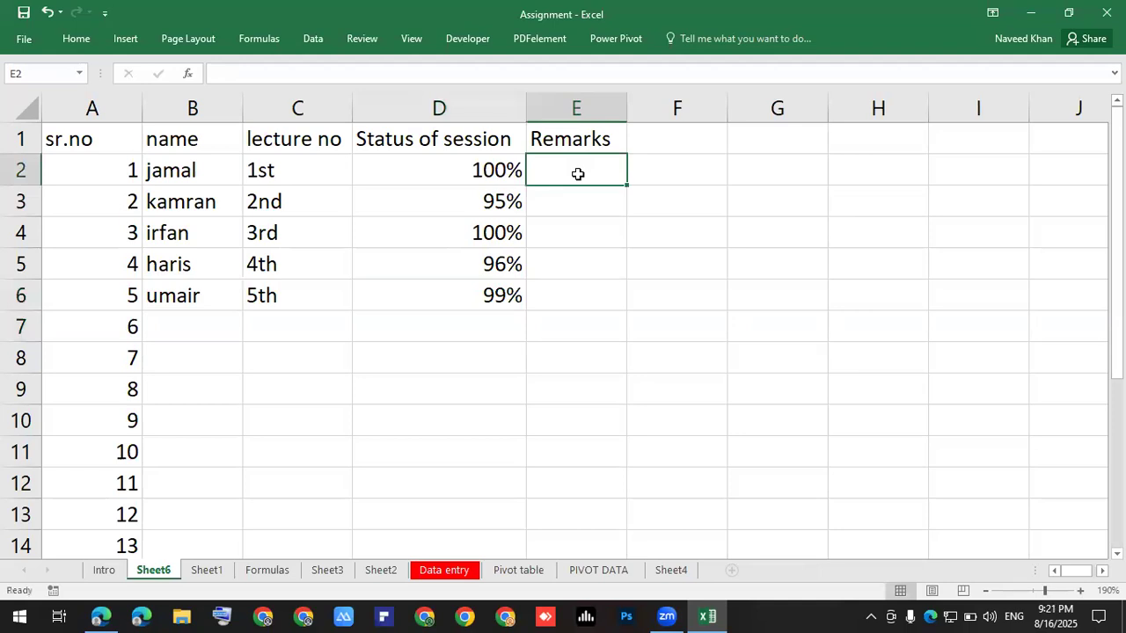
Enter Good in E2 and Excellent in E3, correcting its spelling.
type("Good")
key("Return")
type("Excelelnt")
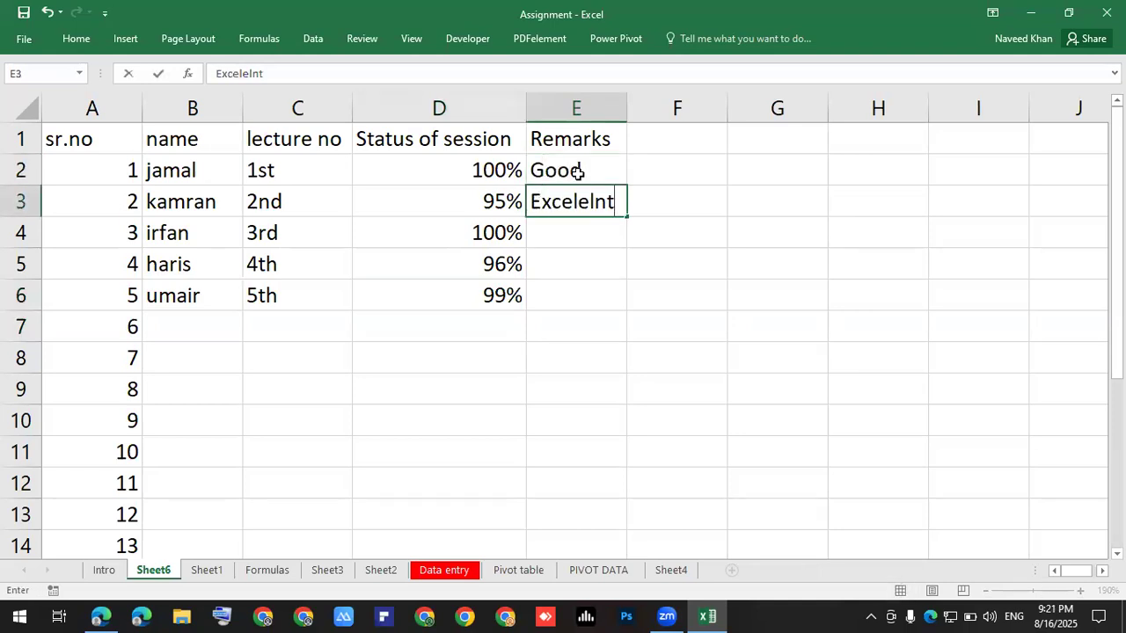
key("Return")
key("Up")
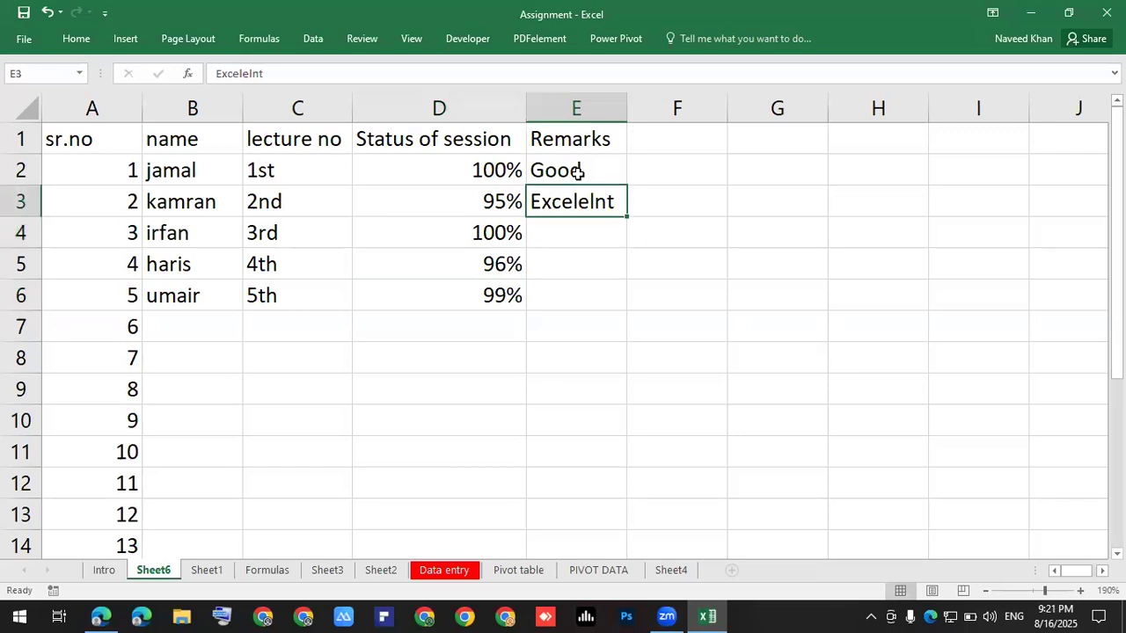
type("Exce")
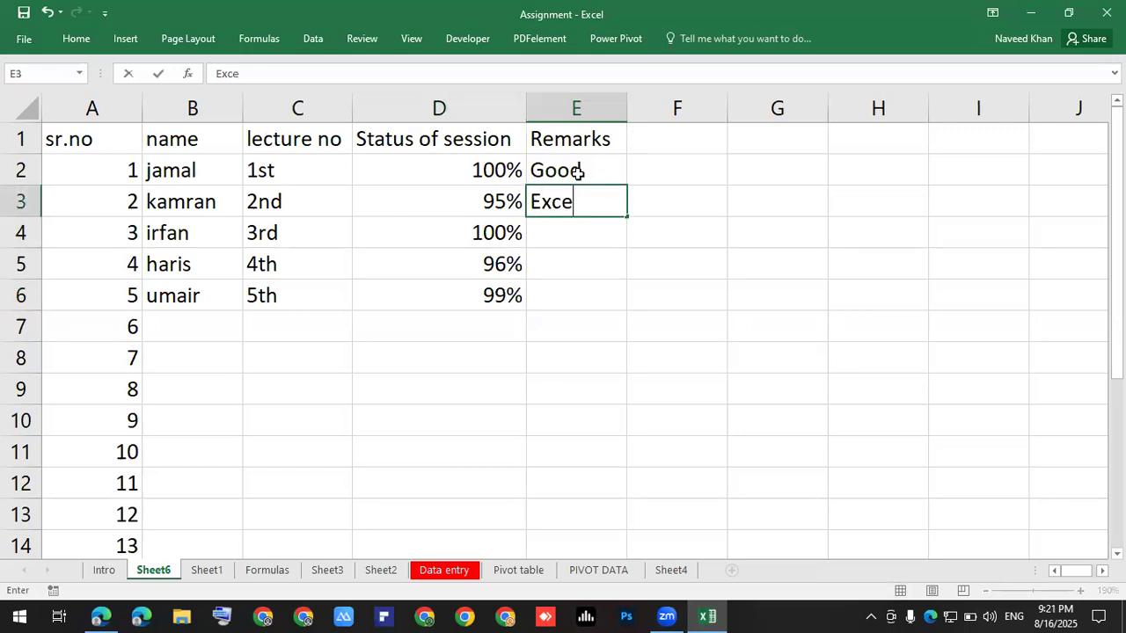
type("lelnt")
key("BackSpace")
key("BackSpace")
key("BackSpace")
type("m")
key("BackSpace")
type("nt")
key("Return")
key("Up")
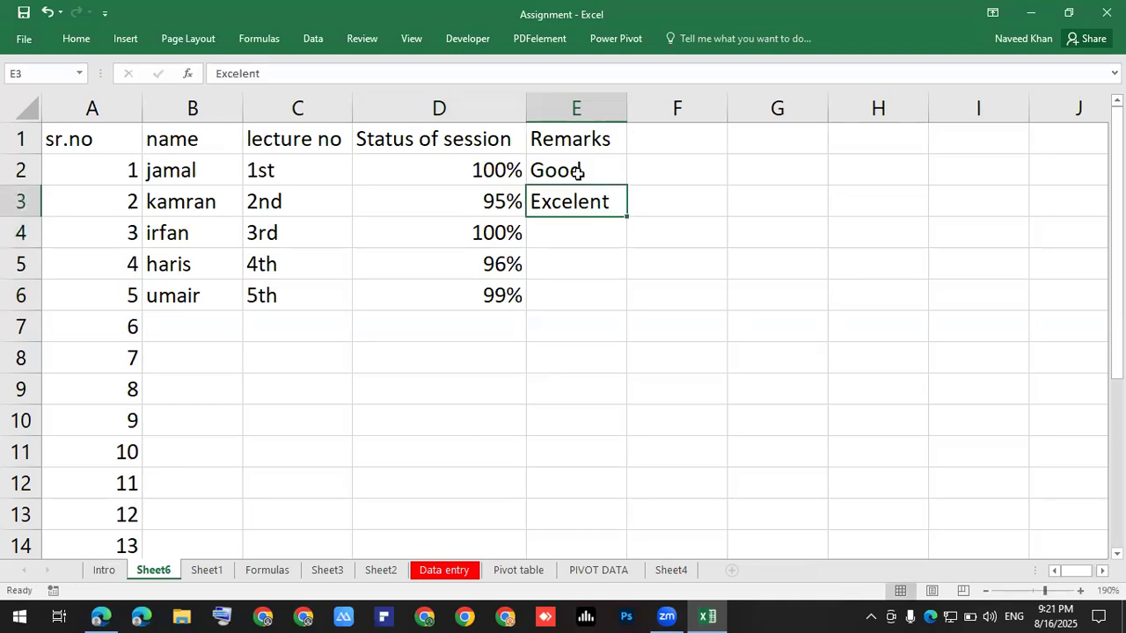
key("F2")
key("Left")
key("Left")
key("Left")
type("l")
key("Return")
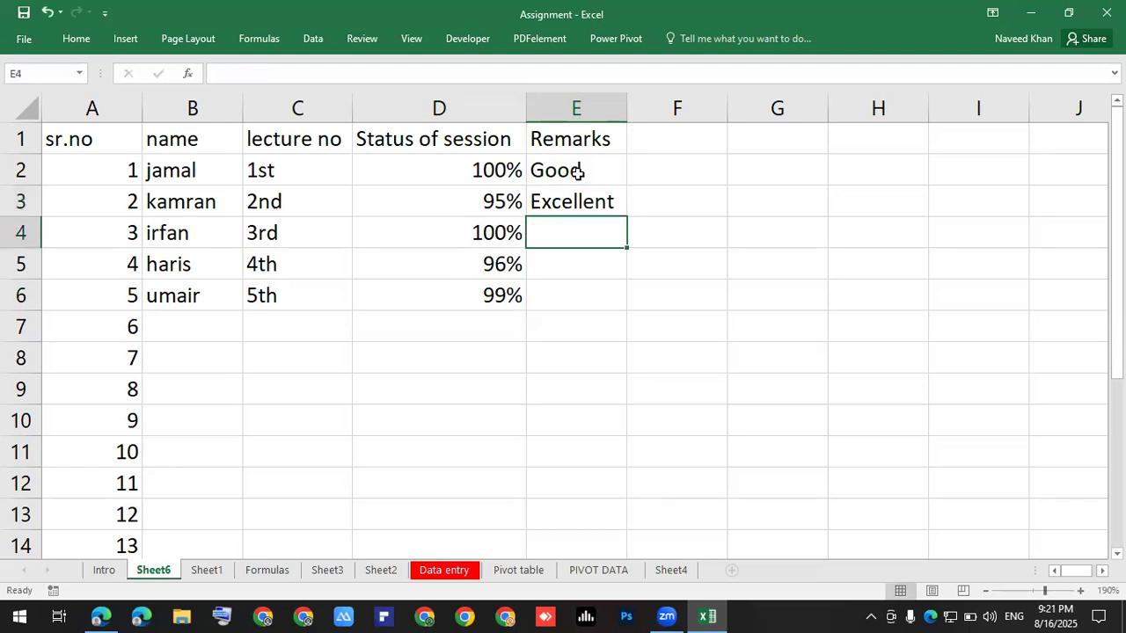
Fill E4:E6 with Very good, Good and Very good using AutoComplete.
type("V")
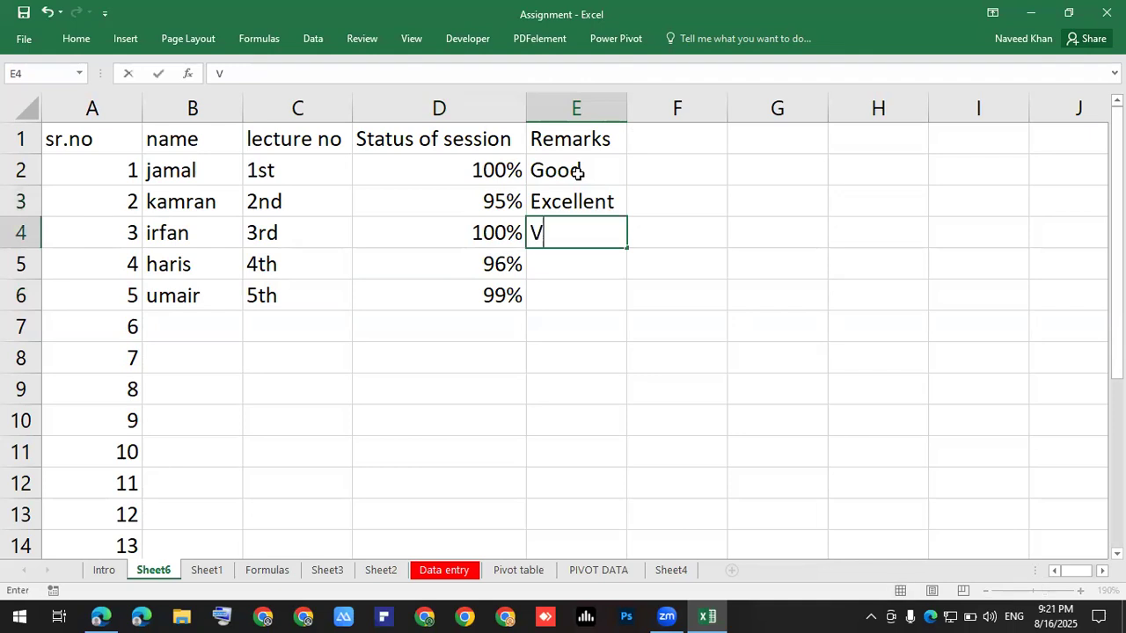
type("ery good")
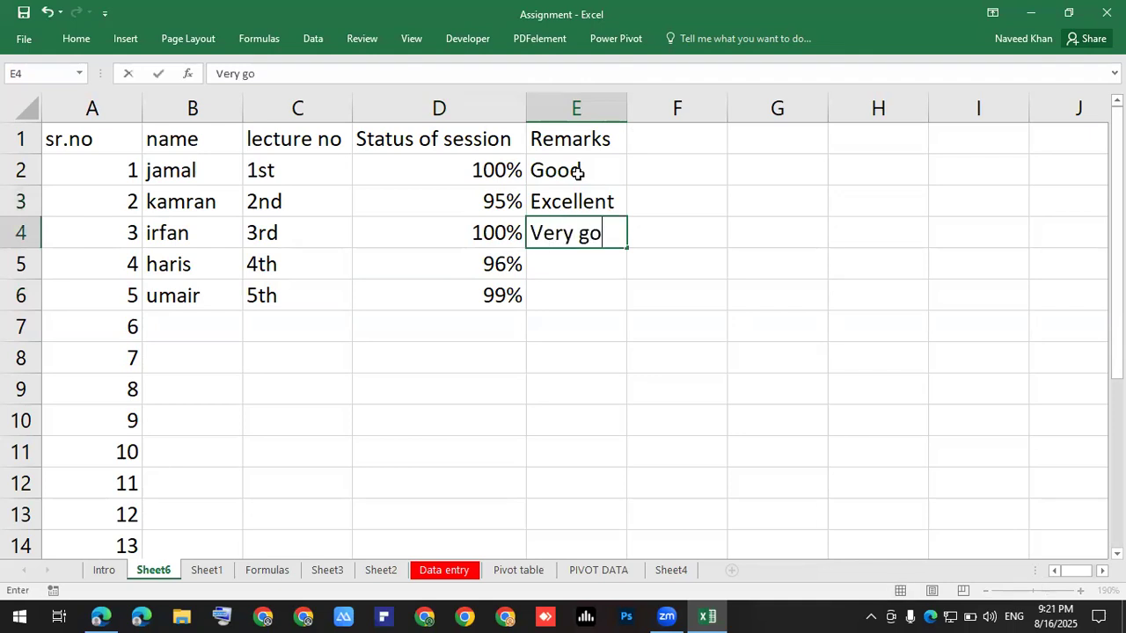
key("Return")
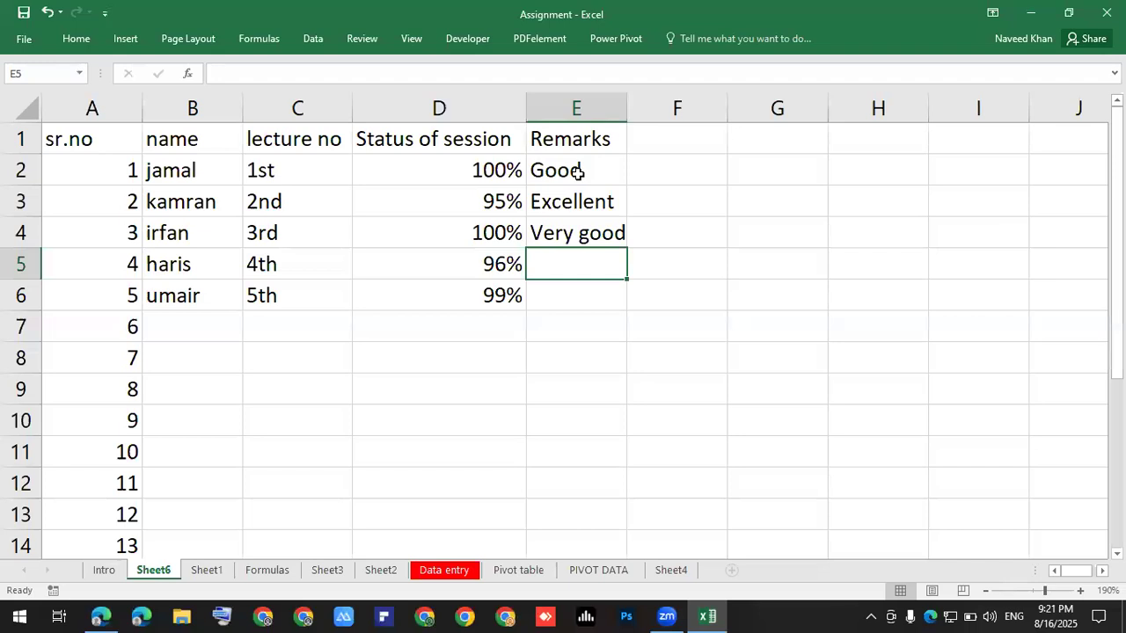
type("good")
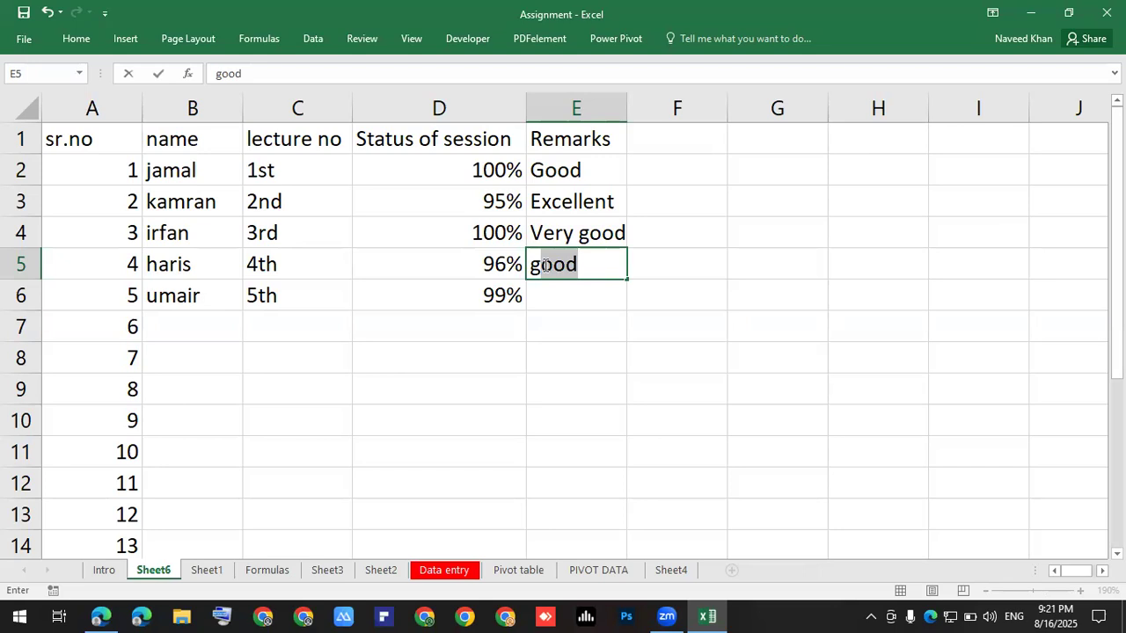
key("Return")
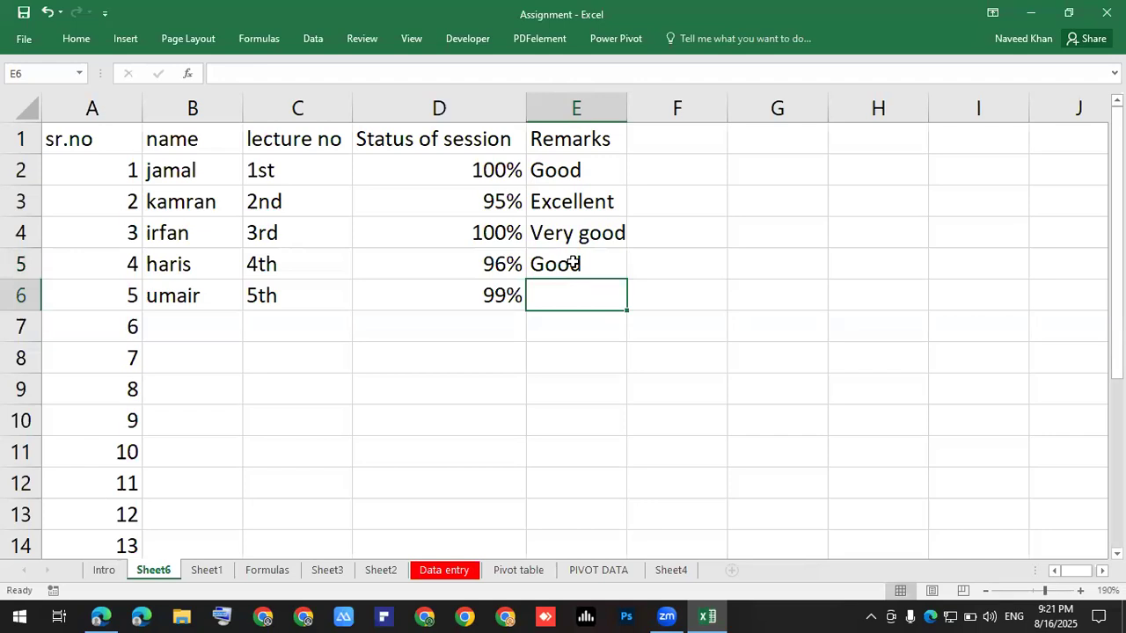
type("e")
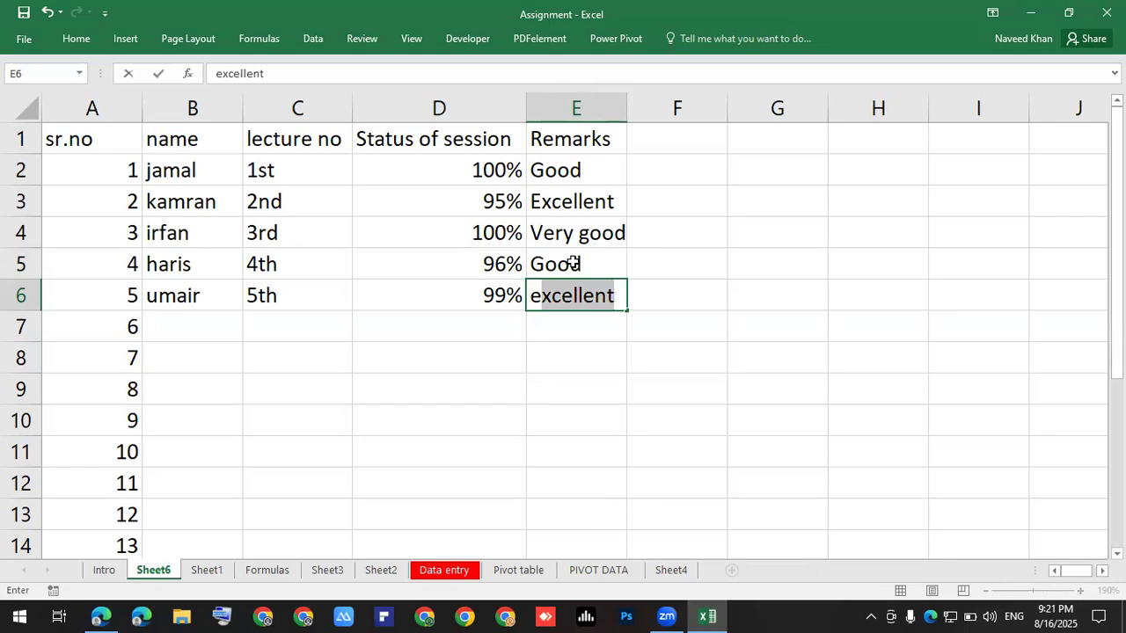
type("e")
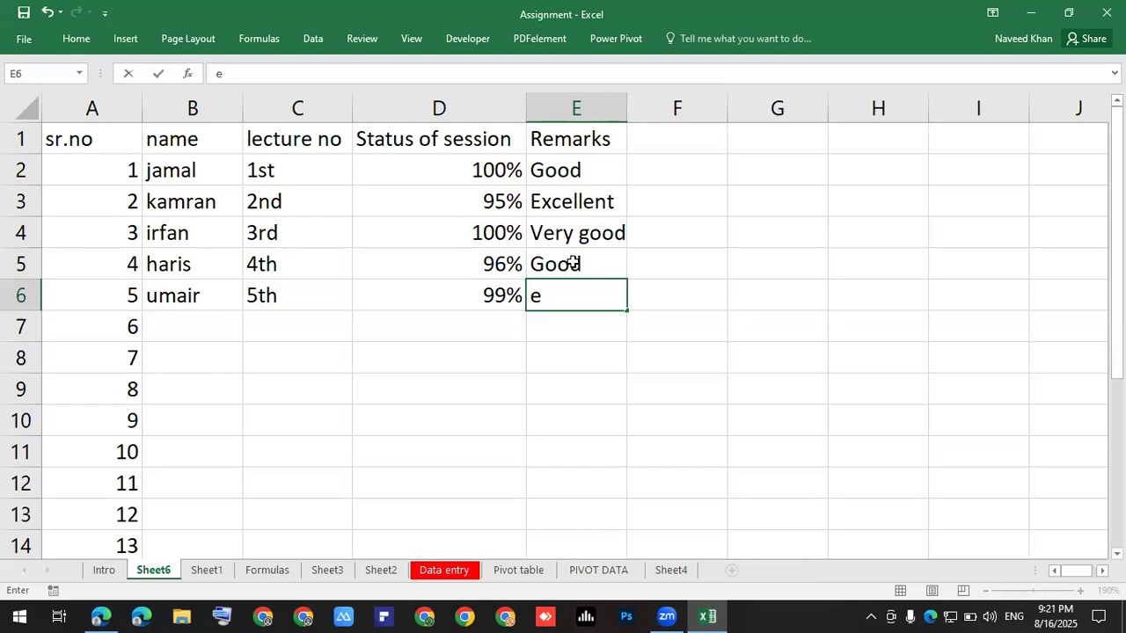
key("BackSpace")
key("Return")
key("Up")
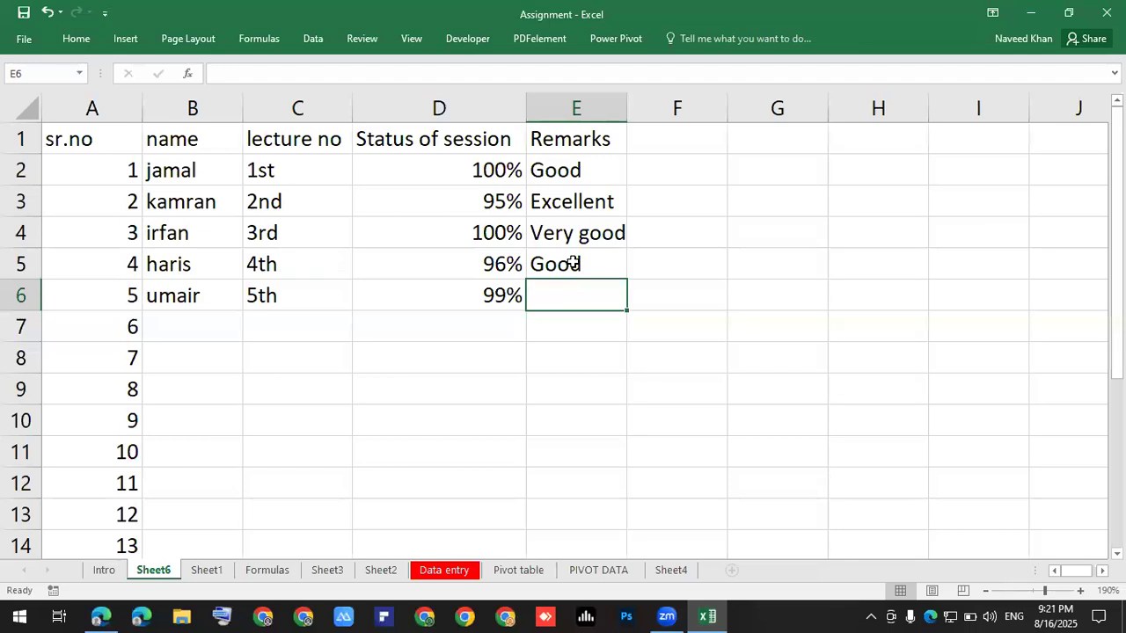
type("v")
key("Return")
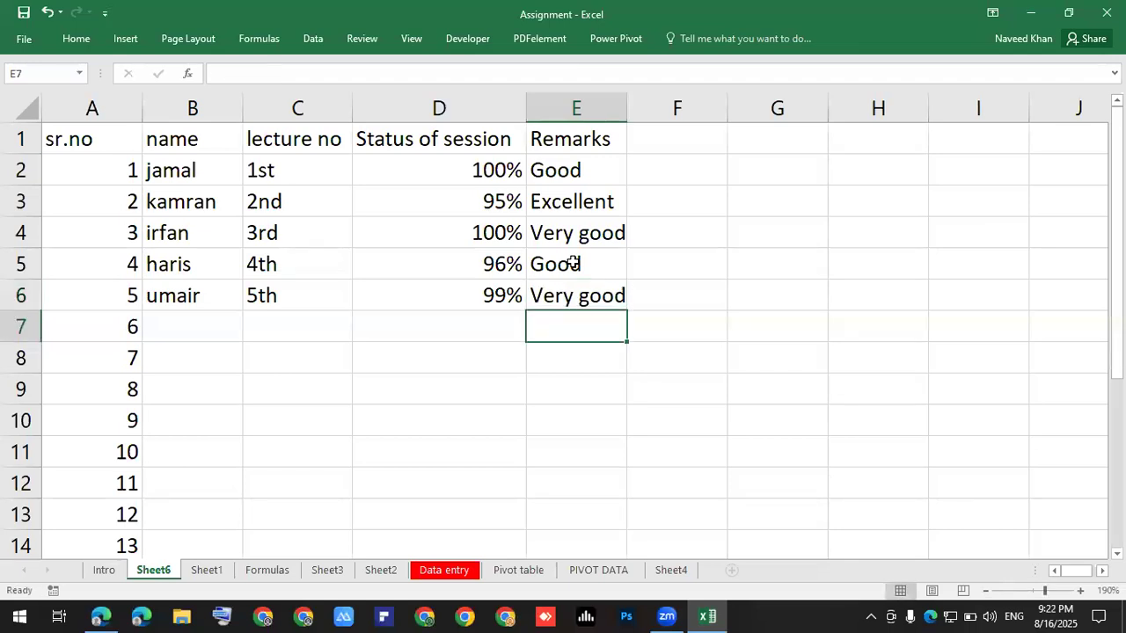
left_click(652, 429)
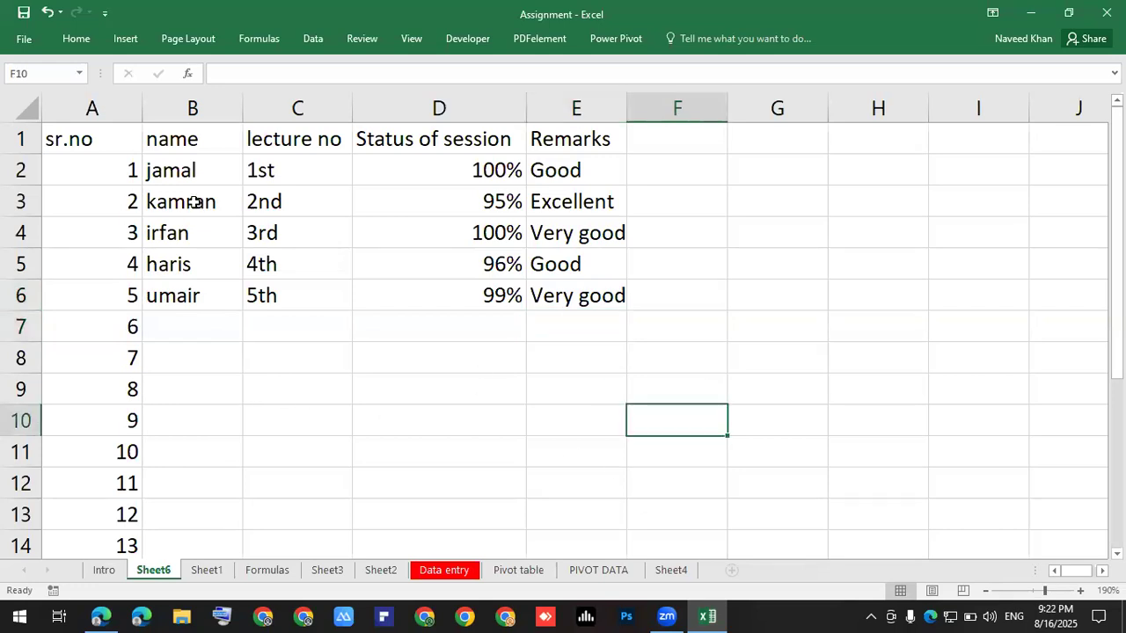
Apply All Borders to the student table A1:E6 from the Home tab.
left_click_drag(82, 140, 579, 278)
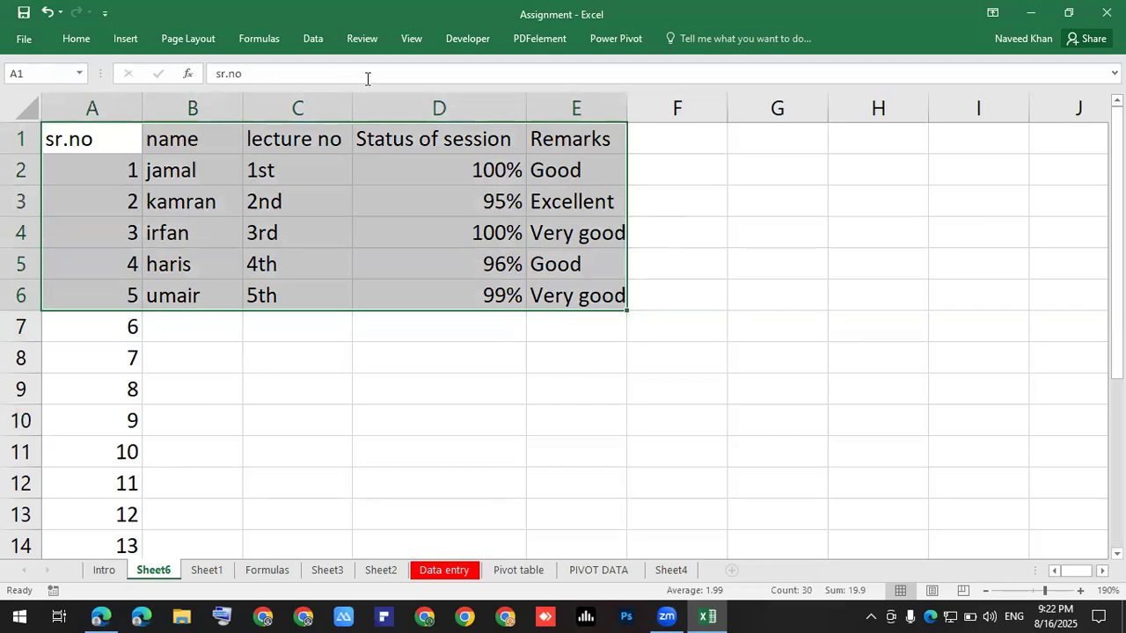
left_click(75, 38)
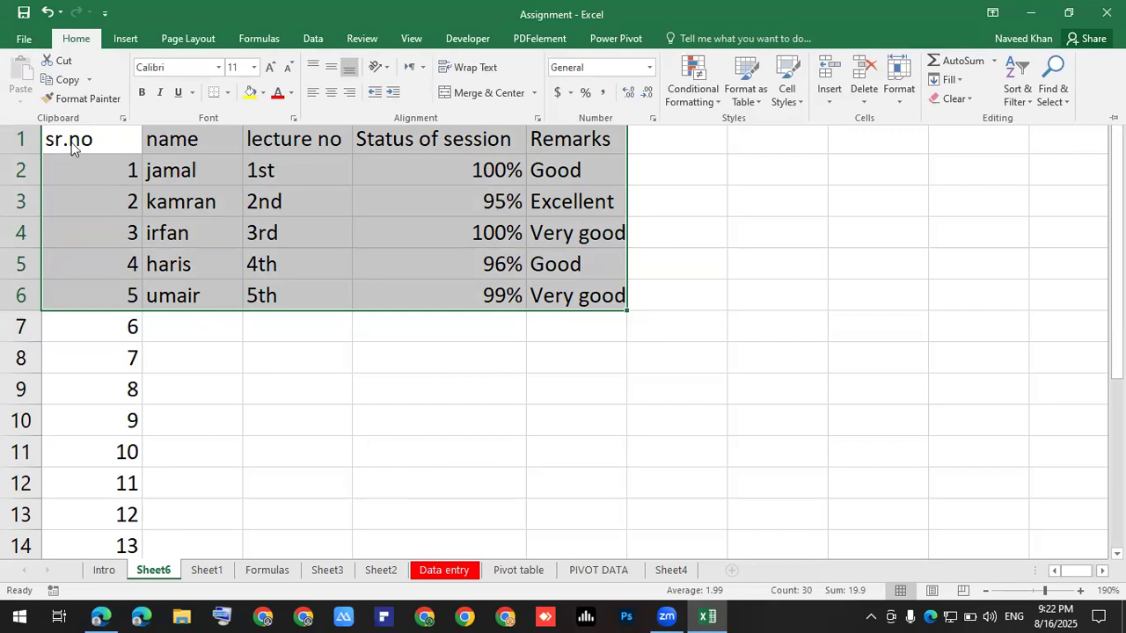
left_click(226, 94)
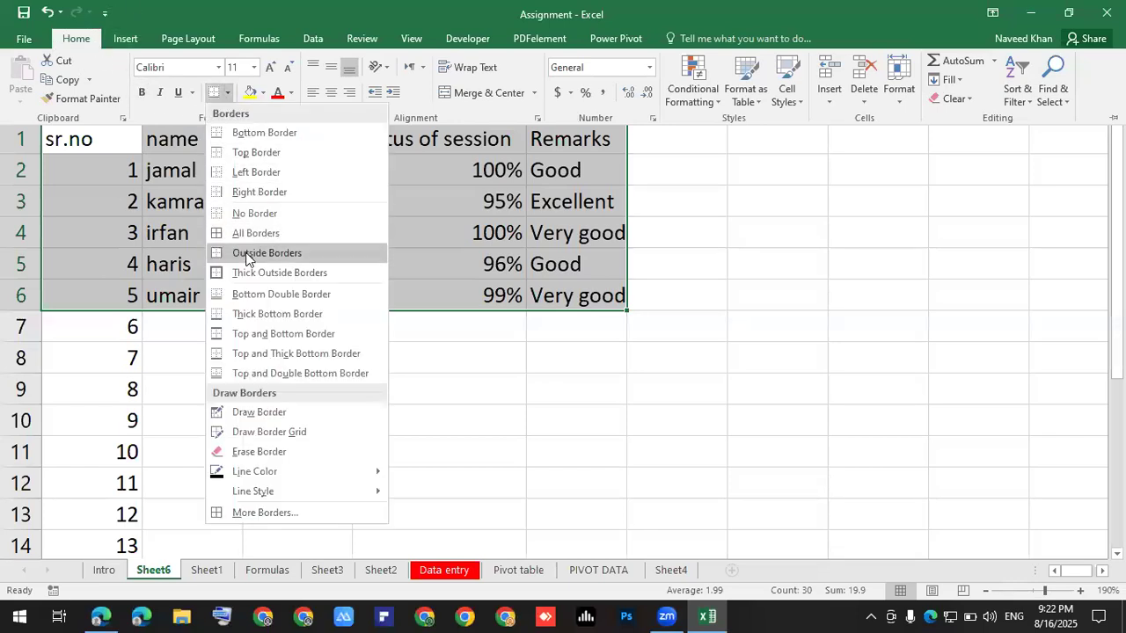
left_click(252, 231)
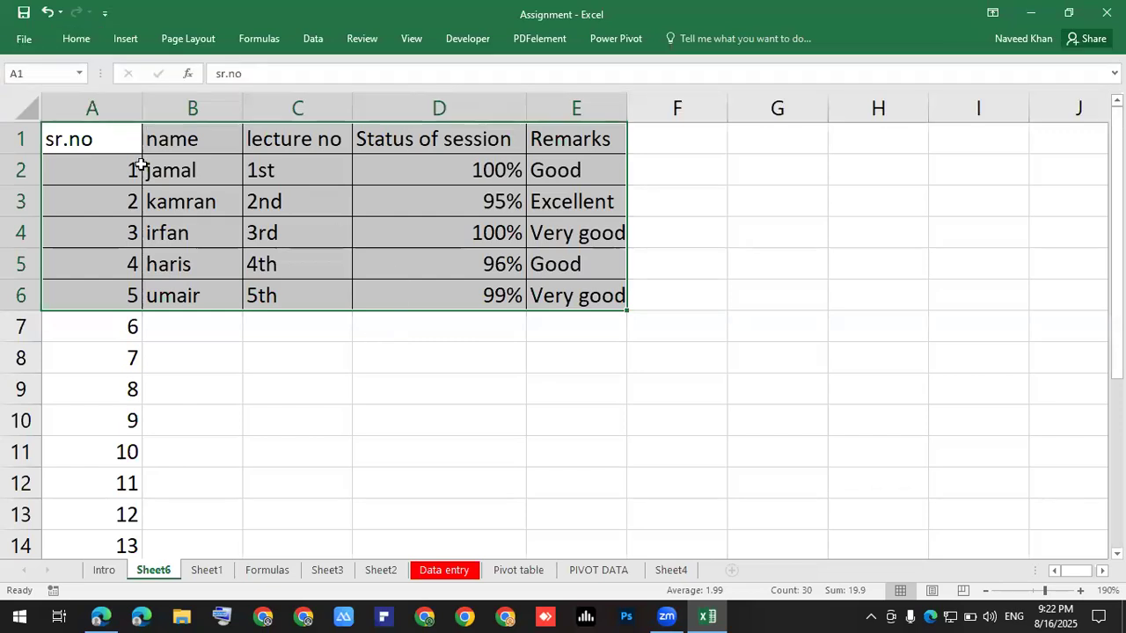
Reselect exactly the table range A1:E6.
left_click(76, 41)
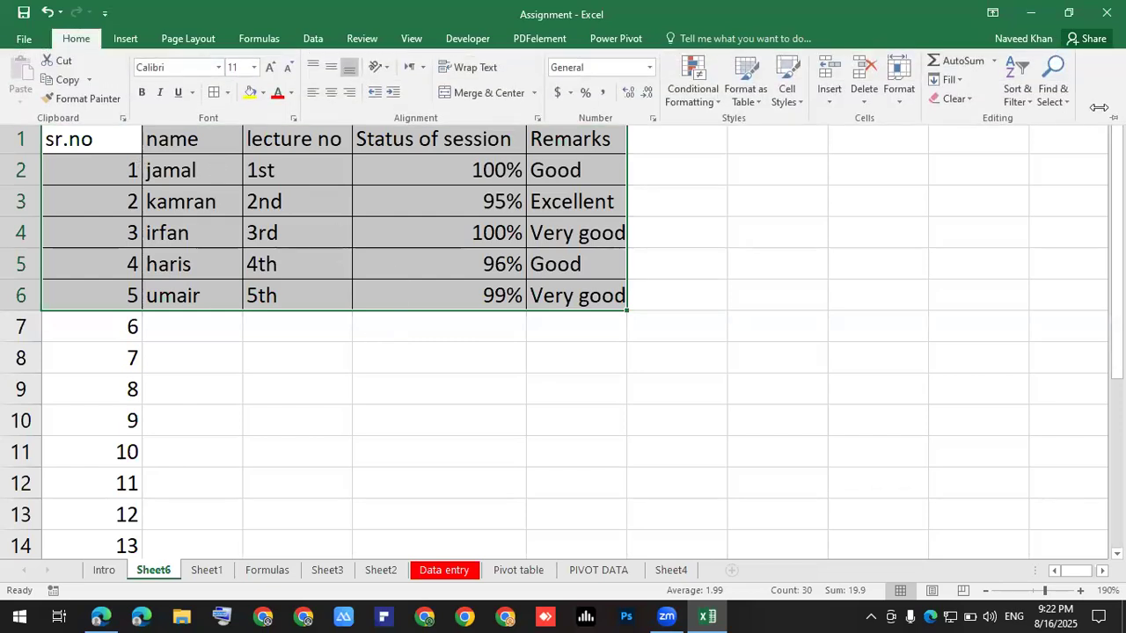
left_click(670, 320)
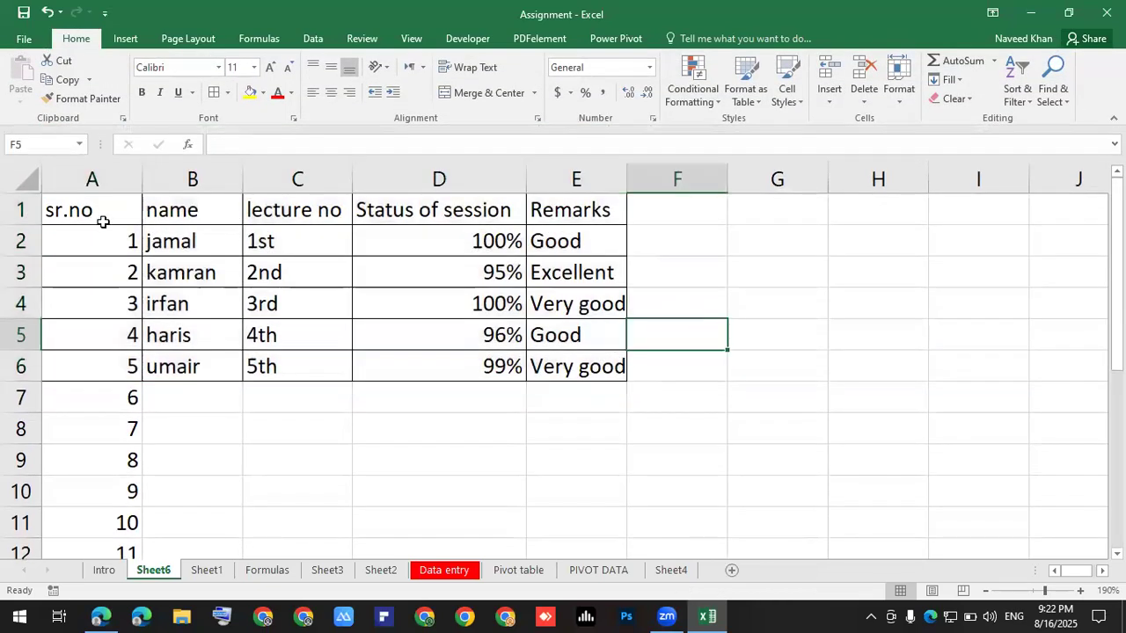
left_click_drag(109, 220, 563, 400)
left_click_drag(96, 211, 567, 364)
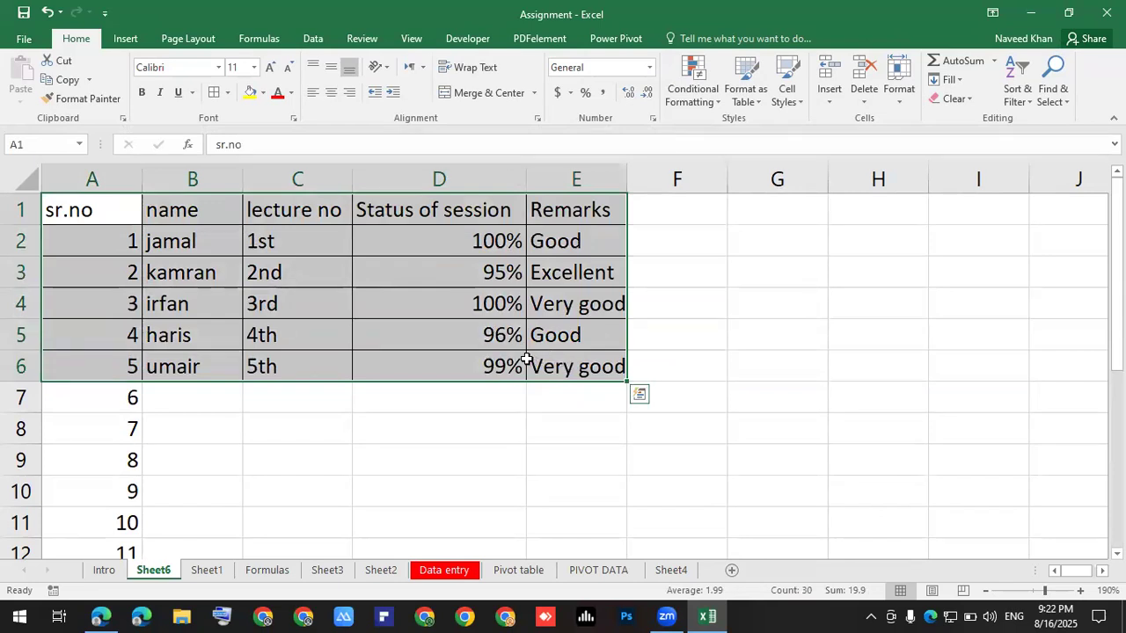
Convert A1:E6 into a table with headers using Ctrl+T.
key("ctrl+t")
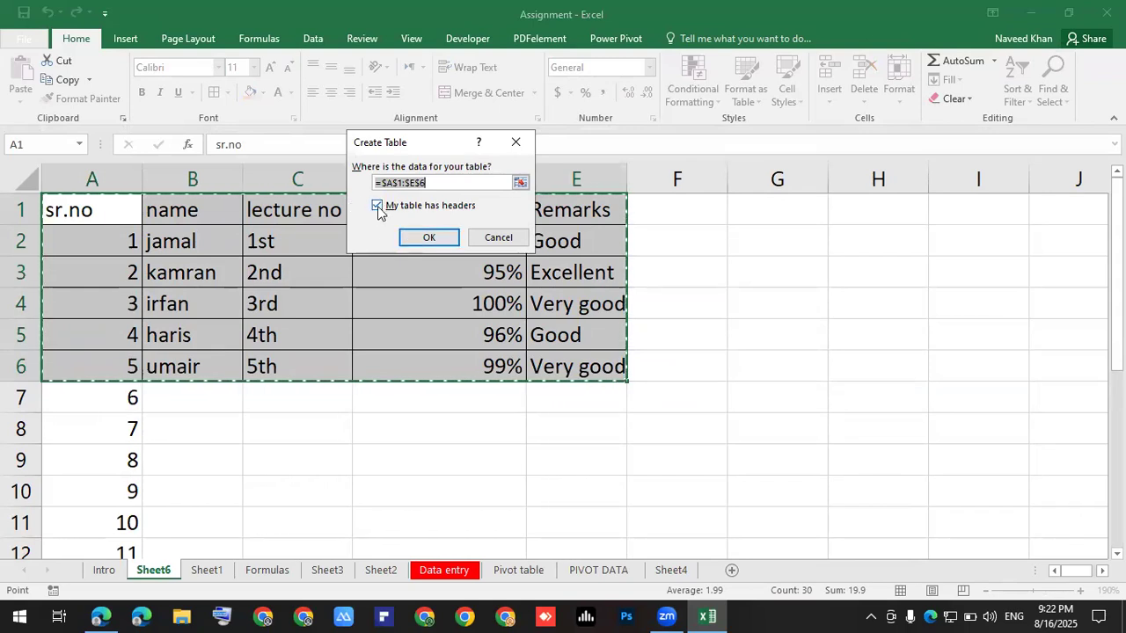
left_click(426, 237)
left_click(696, 329)
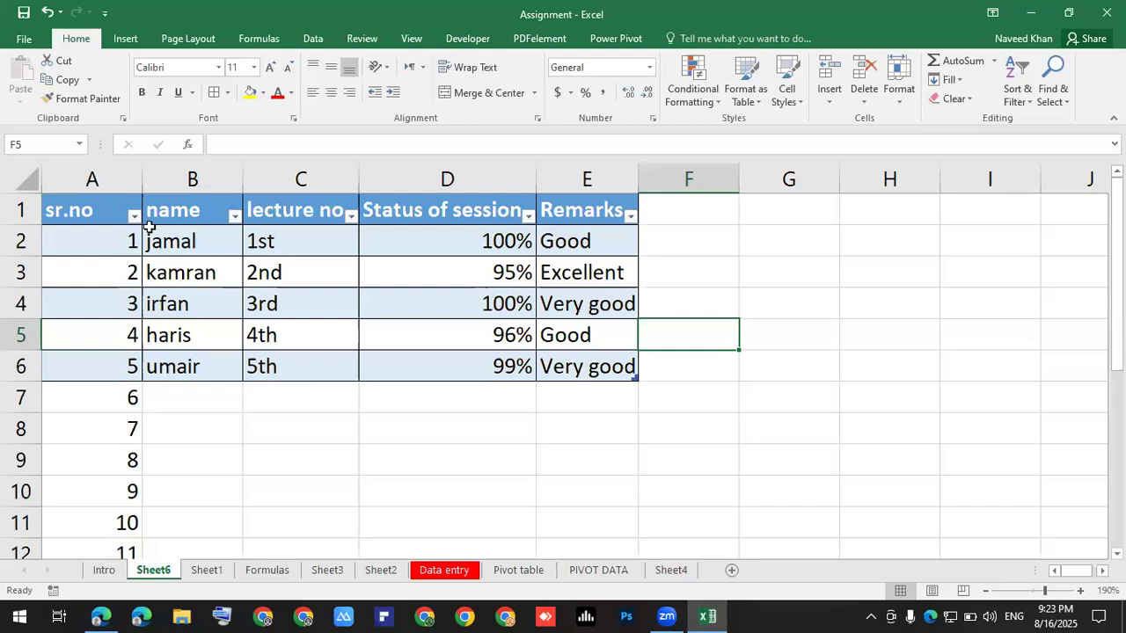
left_click(662, 216)
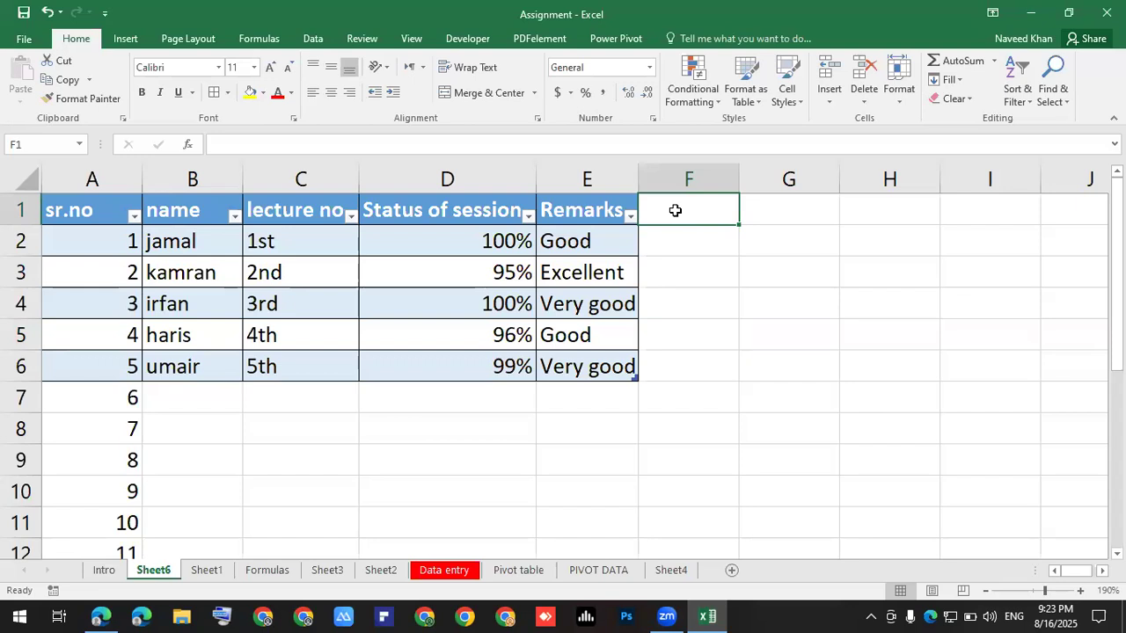
Type 'ok status' in F1, then undo back to the plain bordered range.
type("ok st")
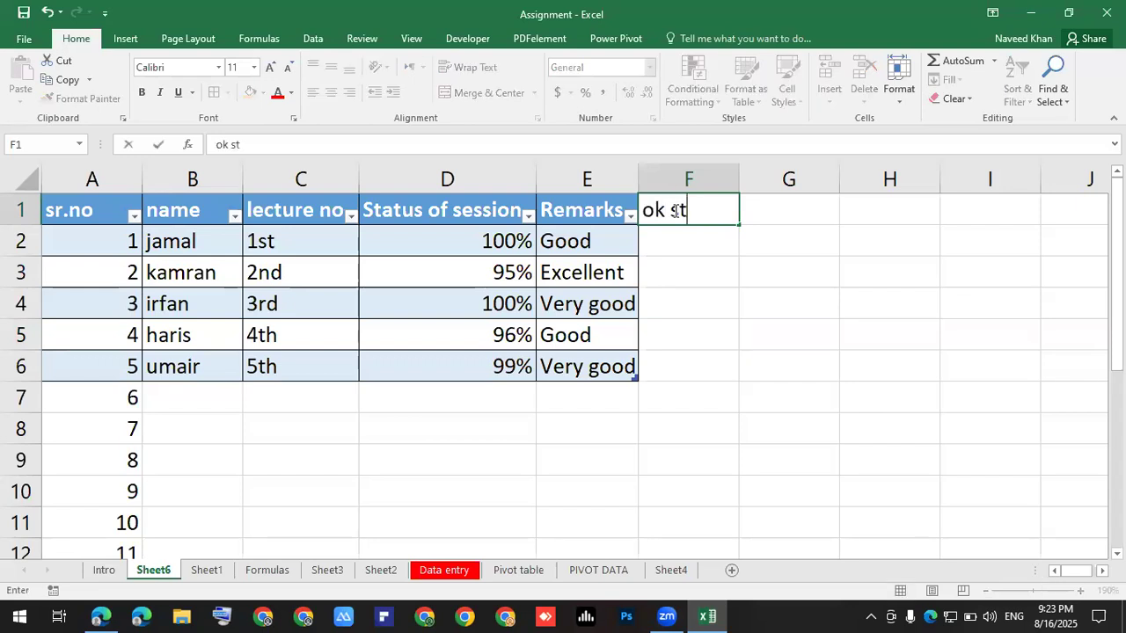
type("atus")
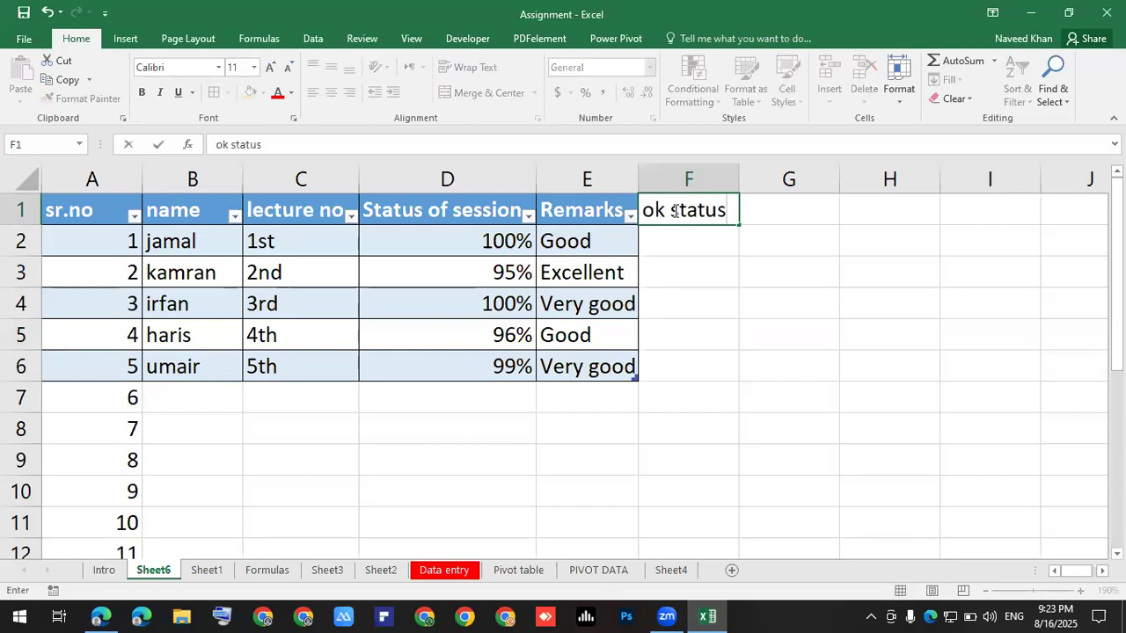
key("Return")
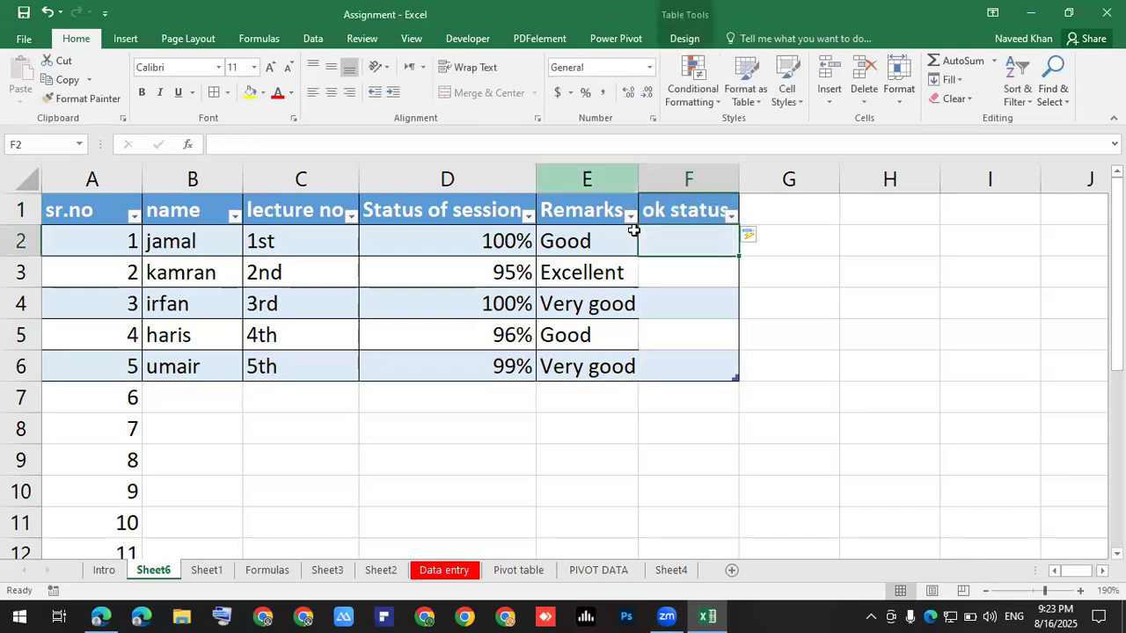
left_click(669, 213)
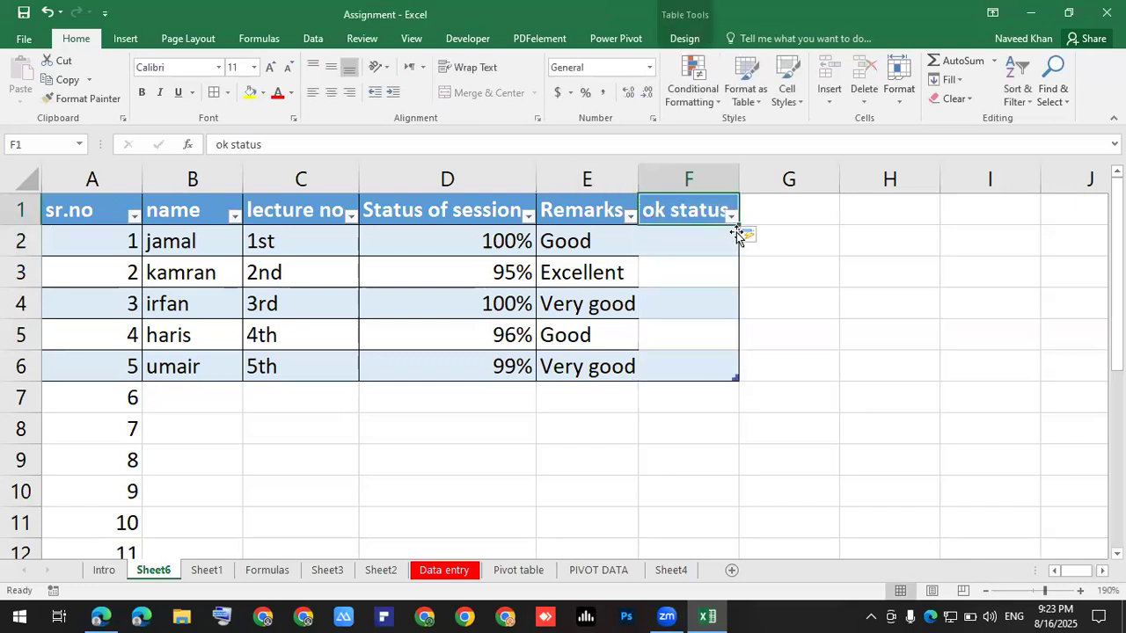
left_click_drag(708, 241, 703, 364)
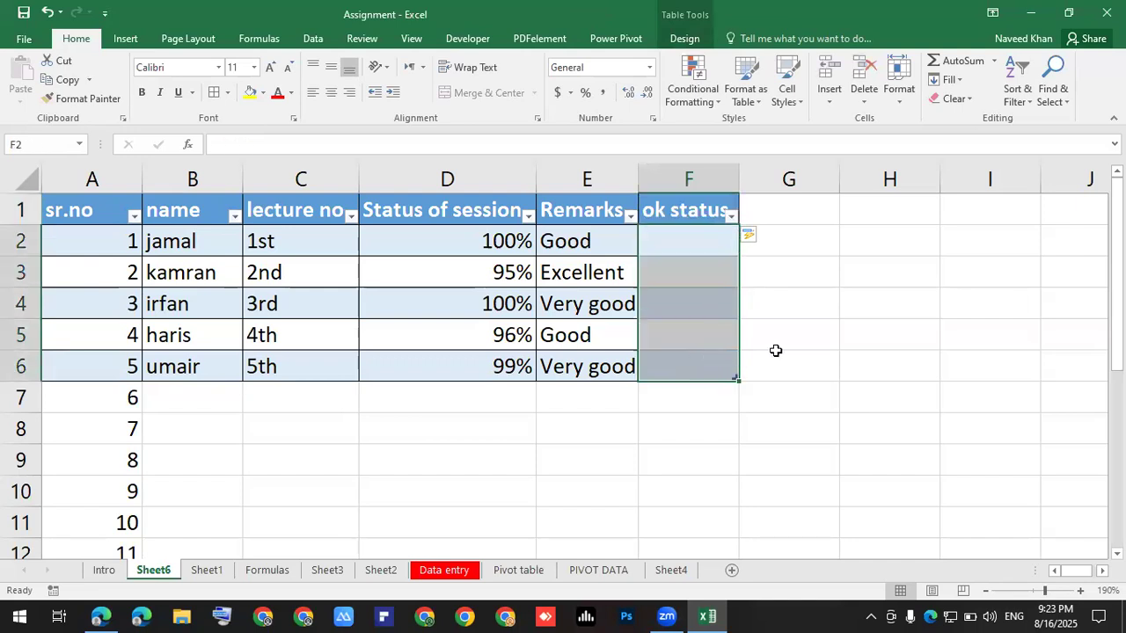
left_click(877, 346)
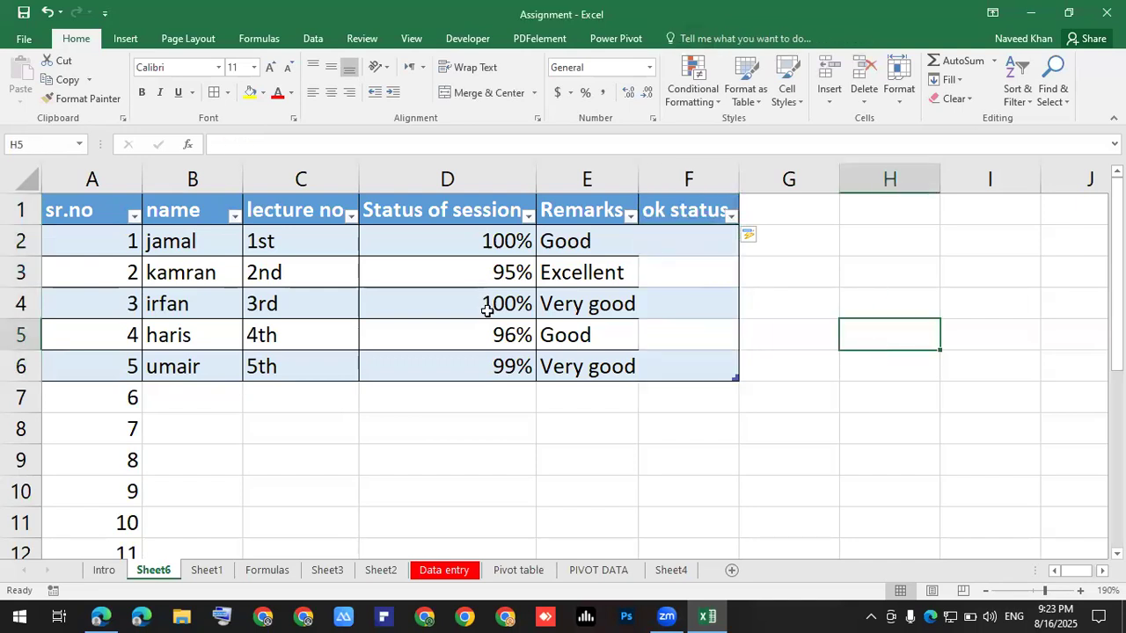
key("ctrl+z")
key("ctrl+z")
key("ctrl+z")
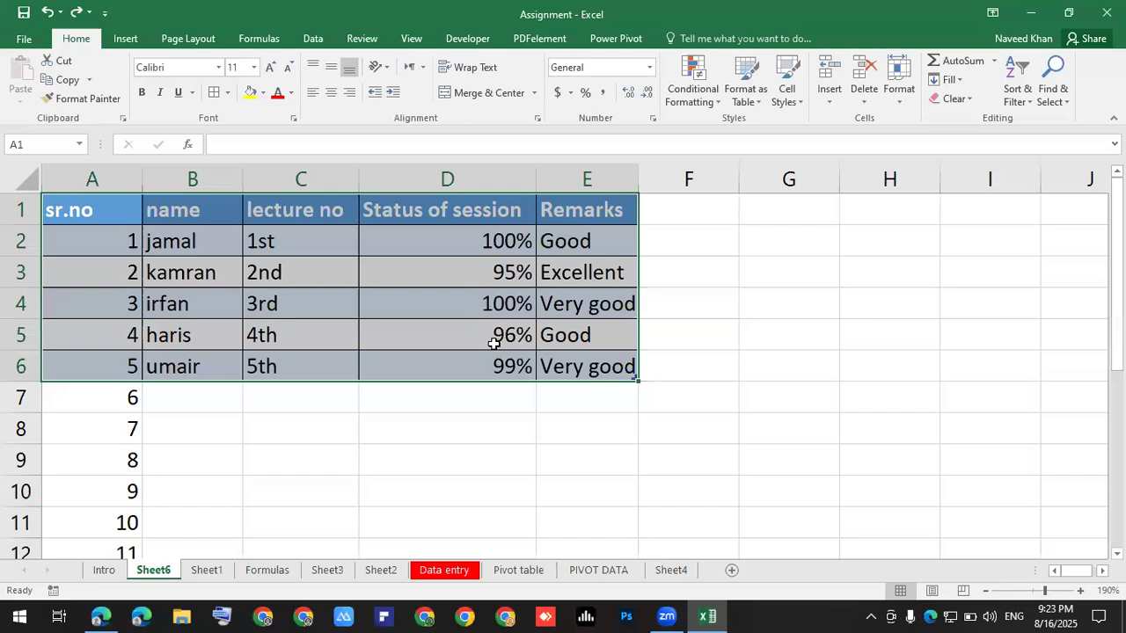
left_click(493, 343)
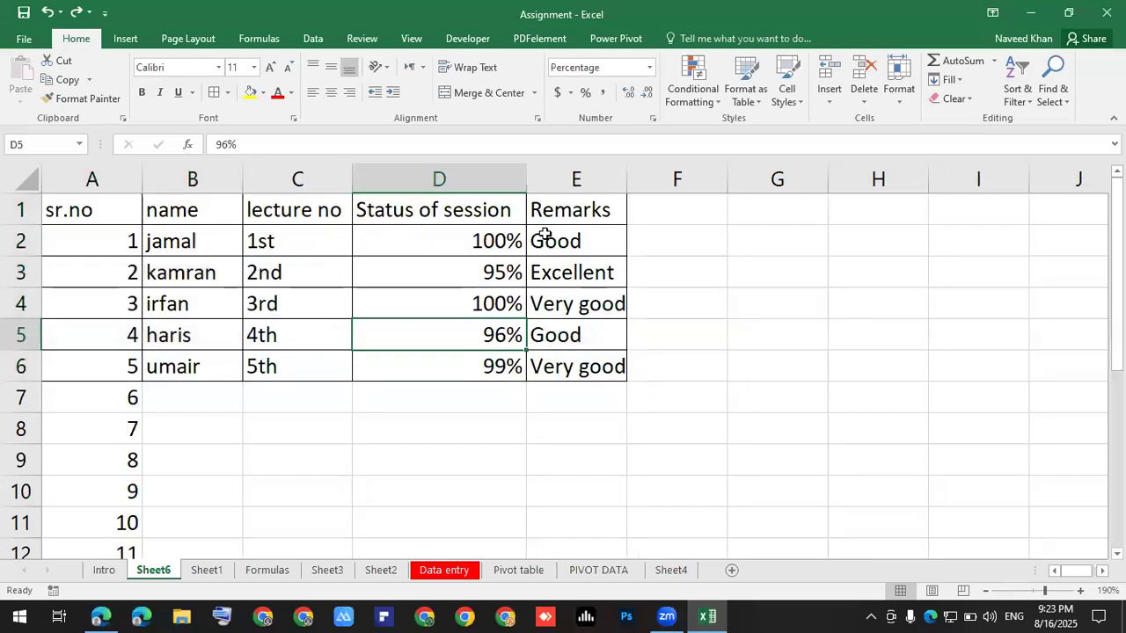
Re-enter the 'ok status' heading in F1.
left_click(633, 216)
type("ok stst")
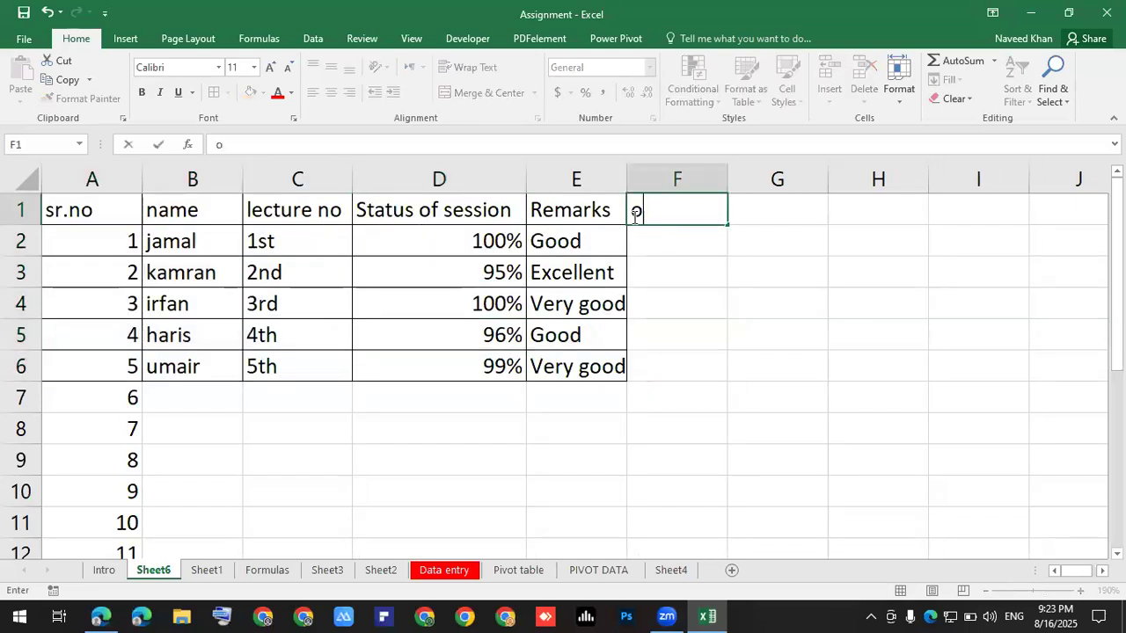
key("BackSpace")
type("a")
key("BackSpace")
key("BackSpace")
type("atus")
key("Return")
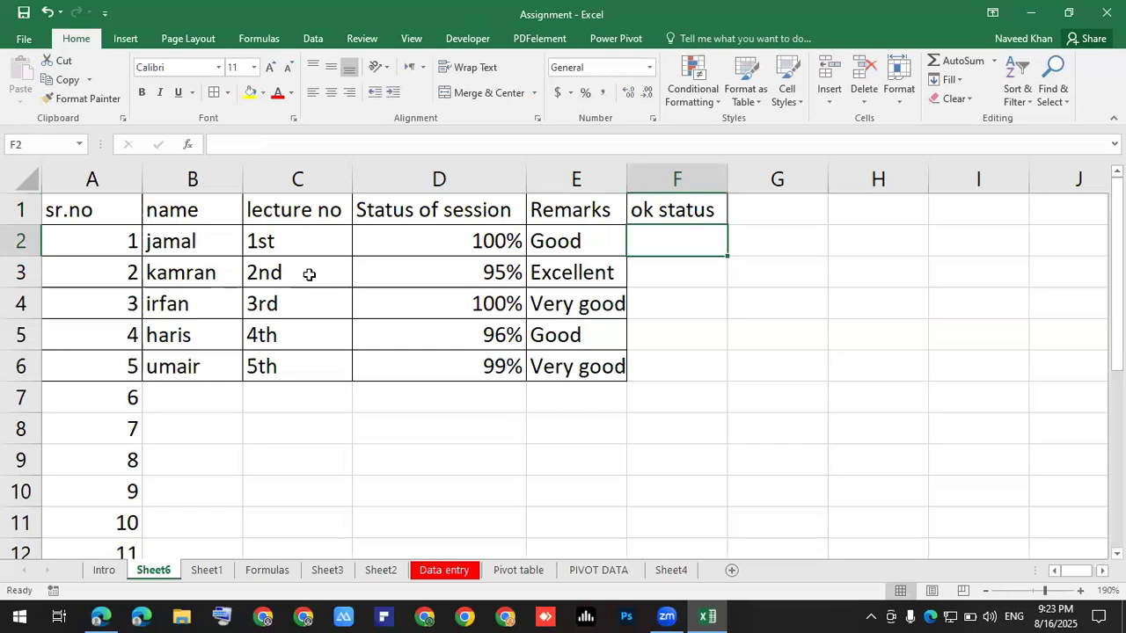
Convert A1:F21 into a banded table with headers via Ctrl+T.
left_click(309, 275)
key("ctrl+t")
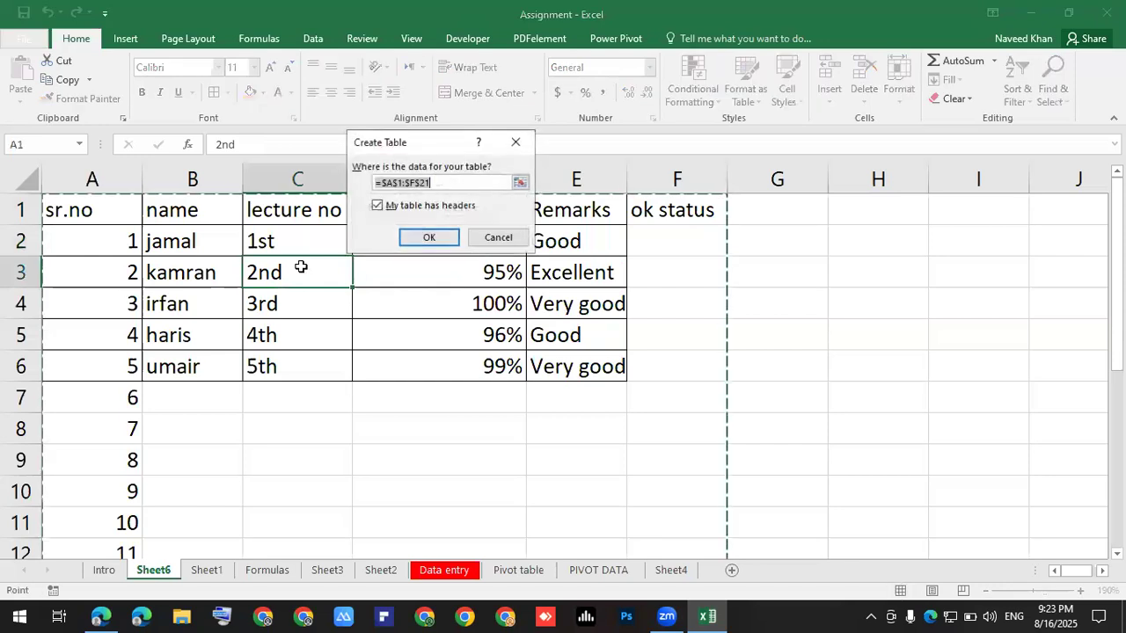
scroll(400, 290, "down", 4)
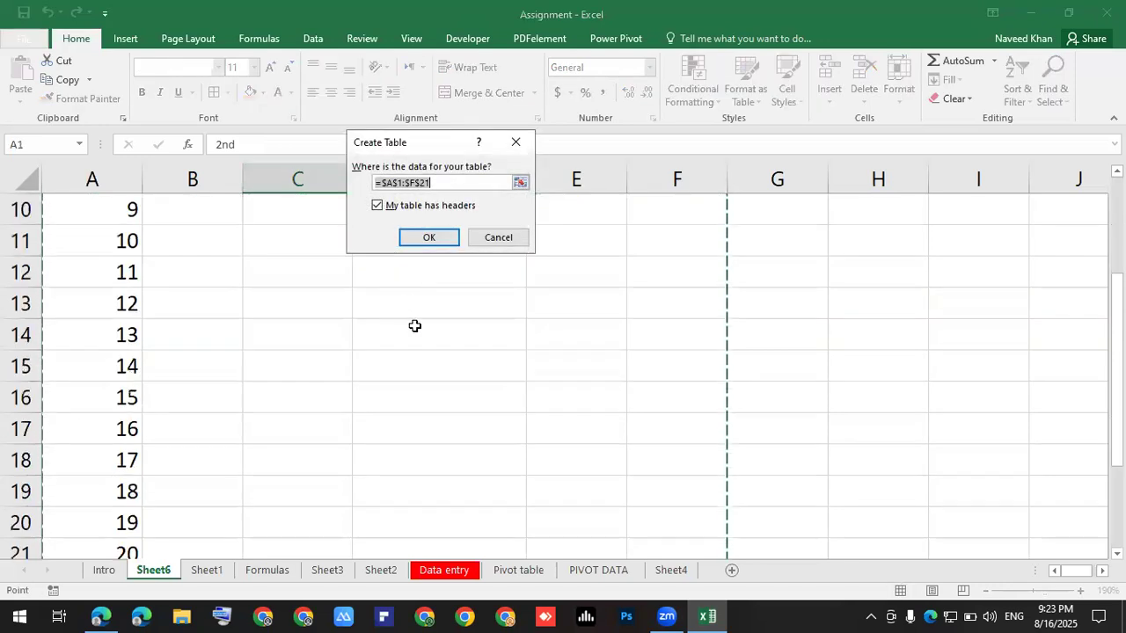
scroll(261, 385, "up", 3)
scroll(264, 386, "down", 4)
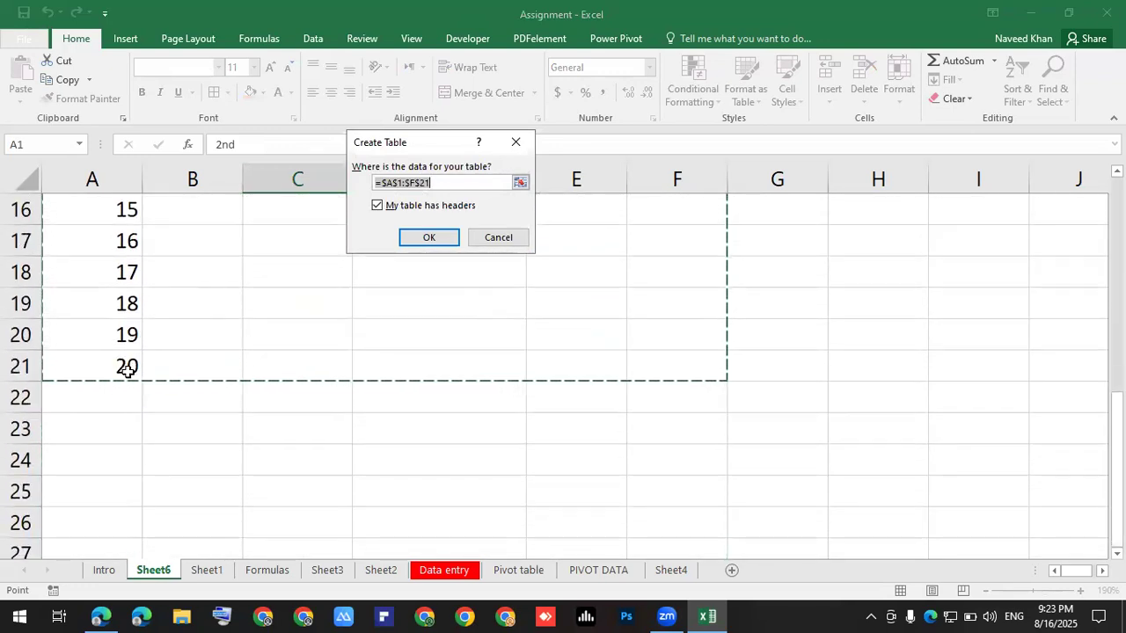
scroll(253, 357, "up", 3)
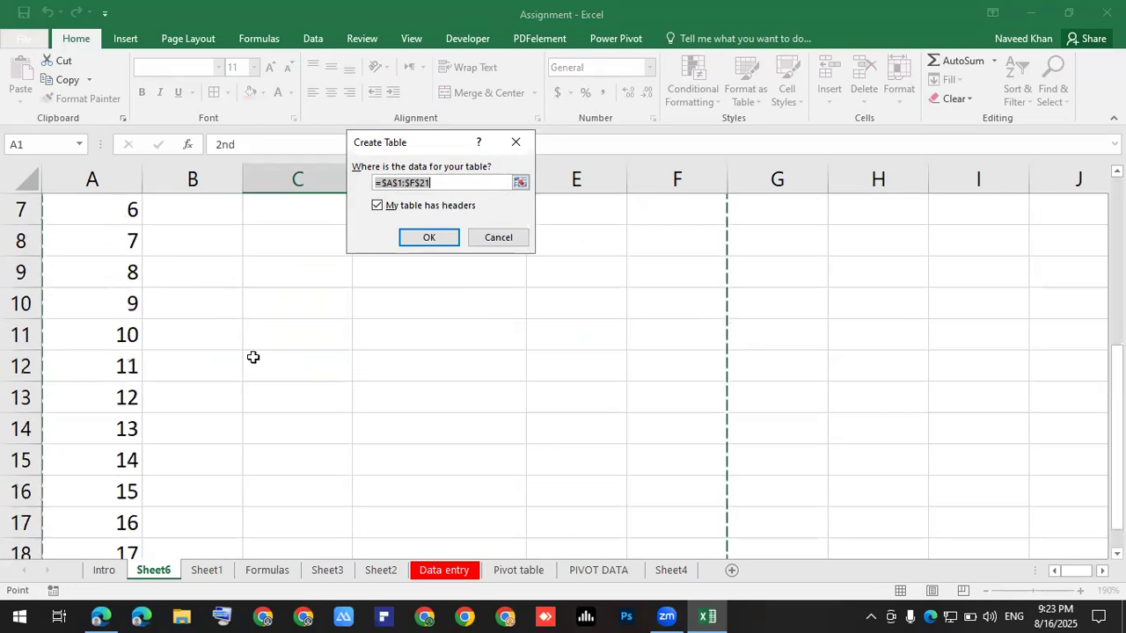
scroll(253, 357, "up", 1)
key("Return")
left_click(372, 320)
scroll(53, 365, "down", 4)
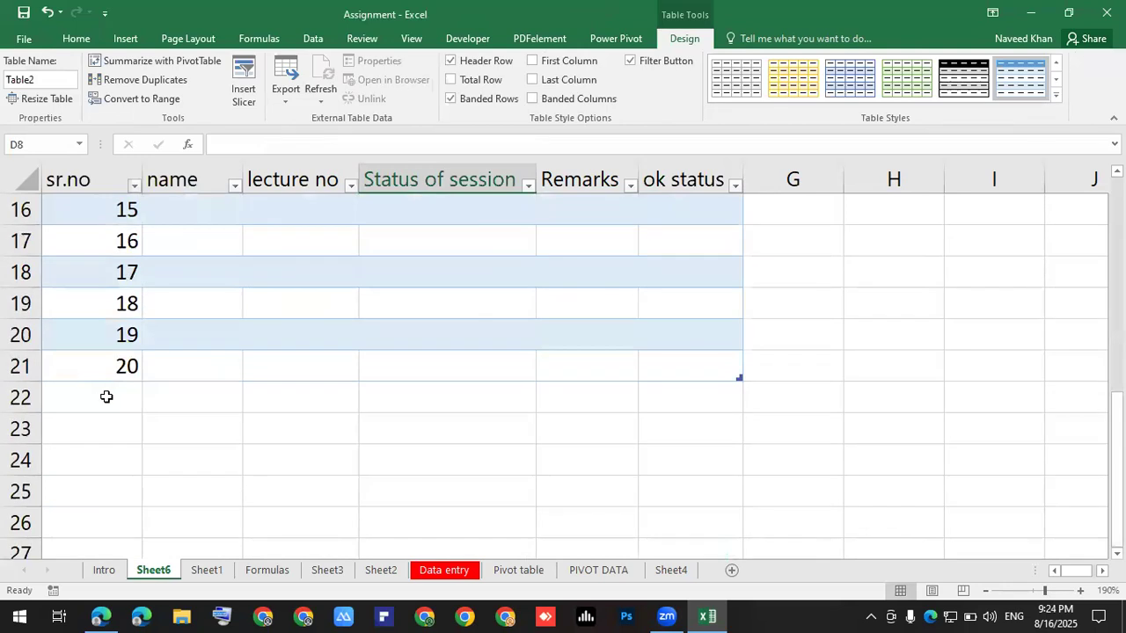
Enter serial numbers 21, 22 and 23 in A22:A24 to extend the table.
left_click(21, 367)
left_click(79, 400)
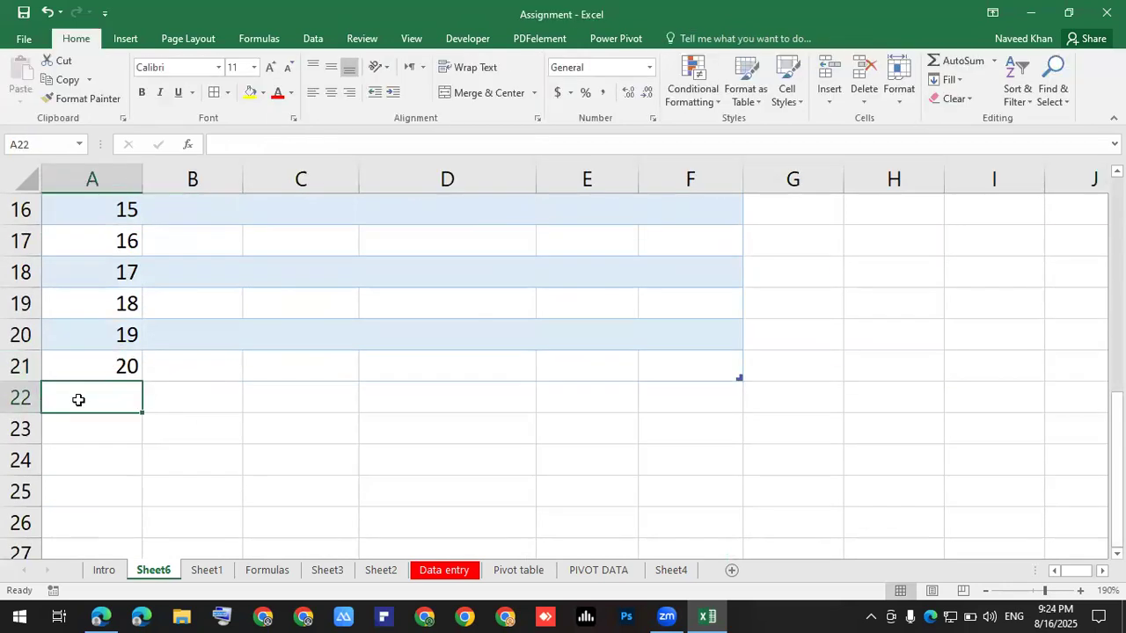
type("21")
key("Return")
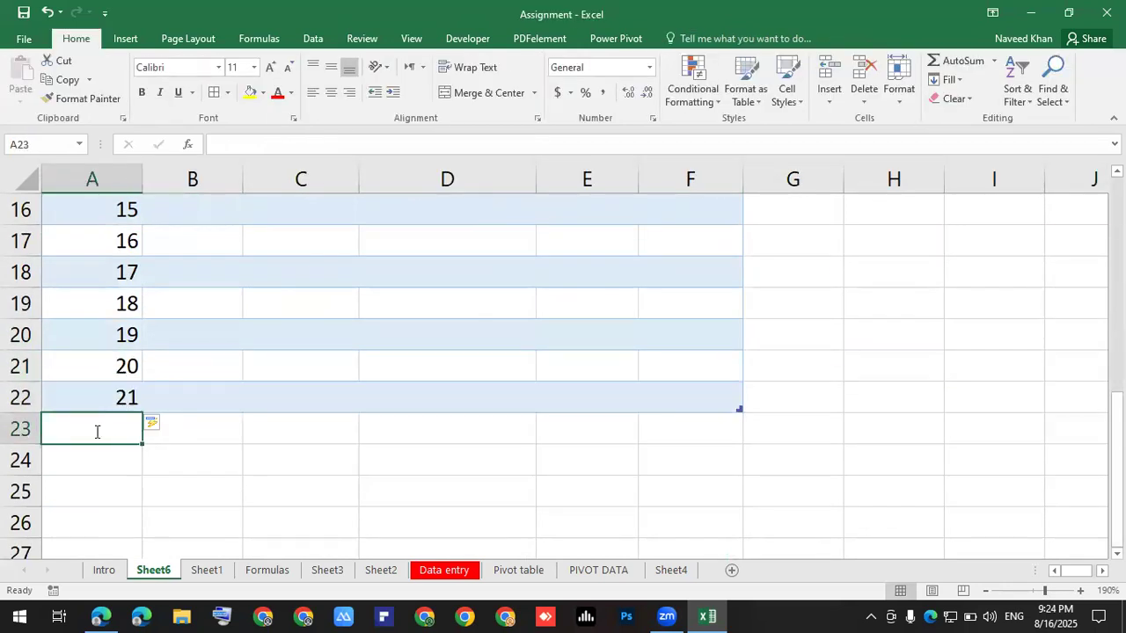
type("22")
key("Return")
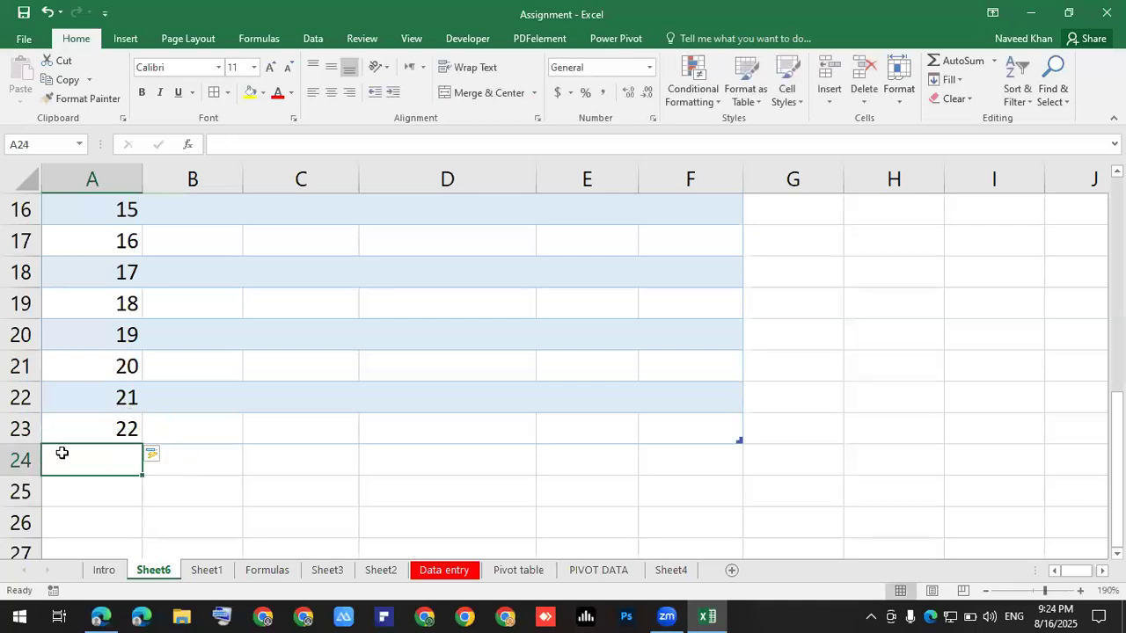
type("23")
key("Return")
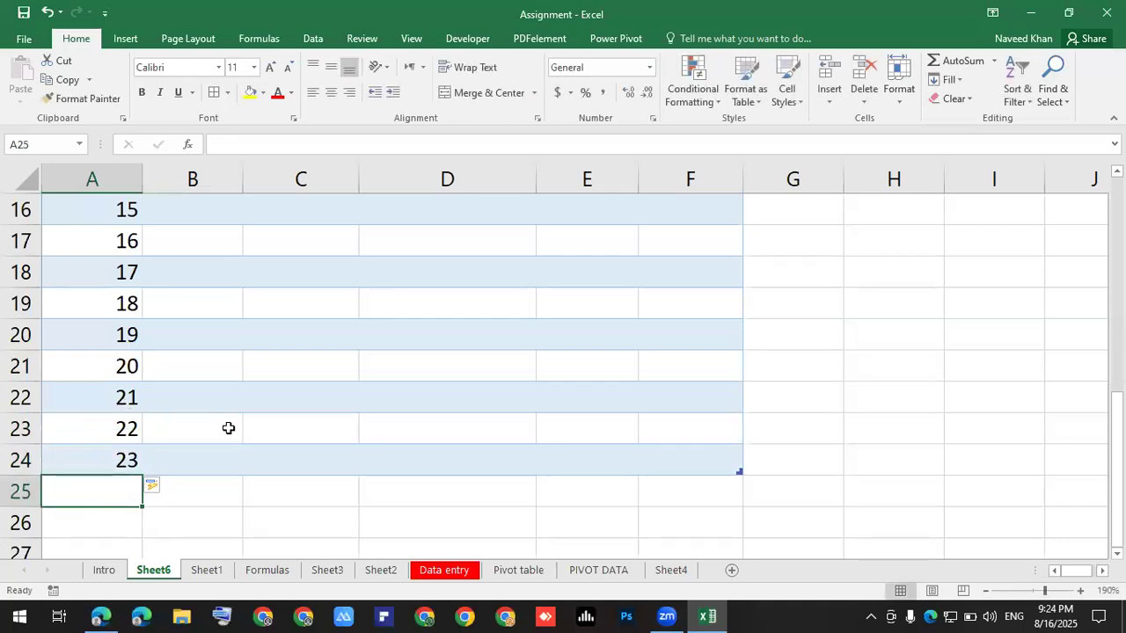
scroll(240, 427, "up", 5)
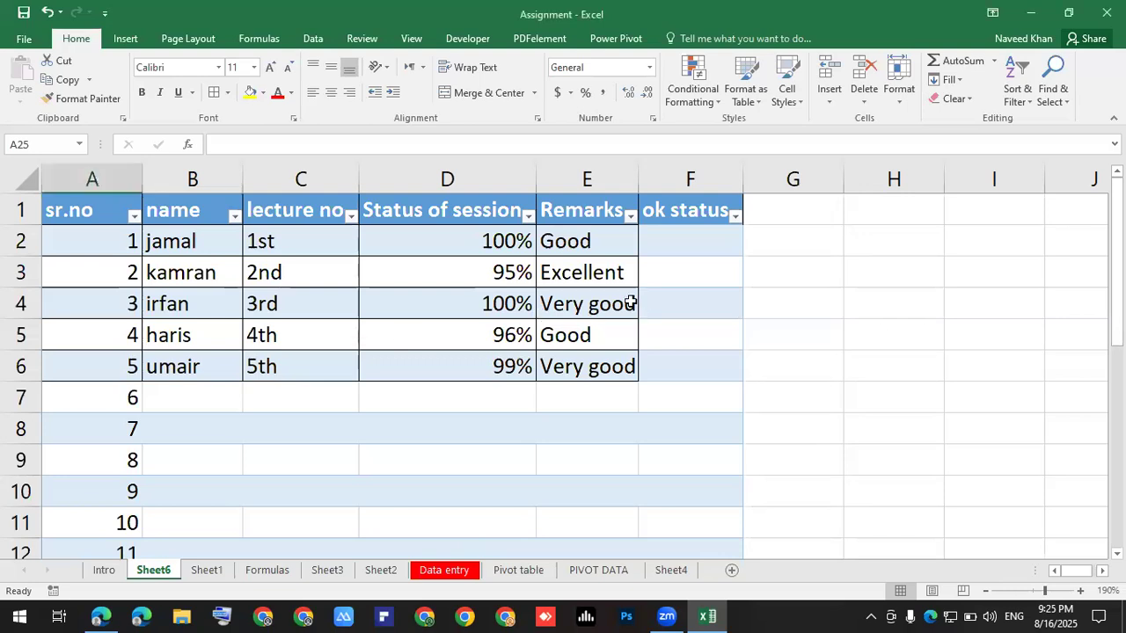
Select the lecture table on Sheet6 from A1 down through row 24.
left_click(83, 207)
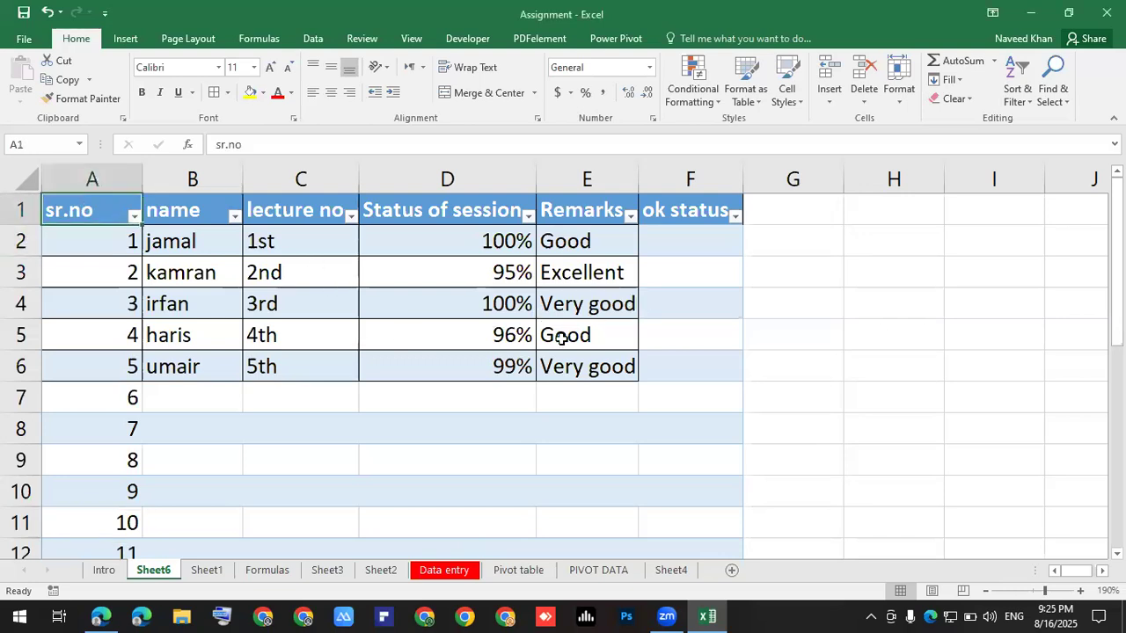
left_click(693, 372, "shift")
left_click(794, 366)
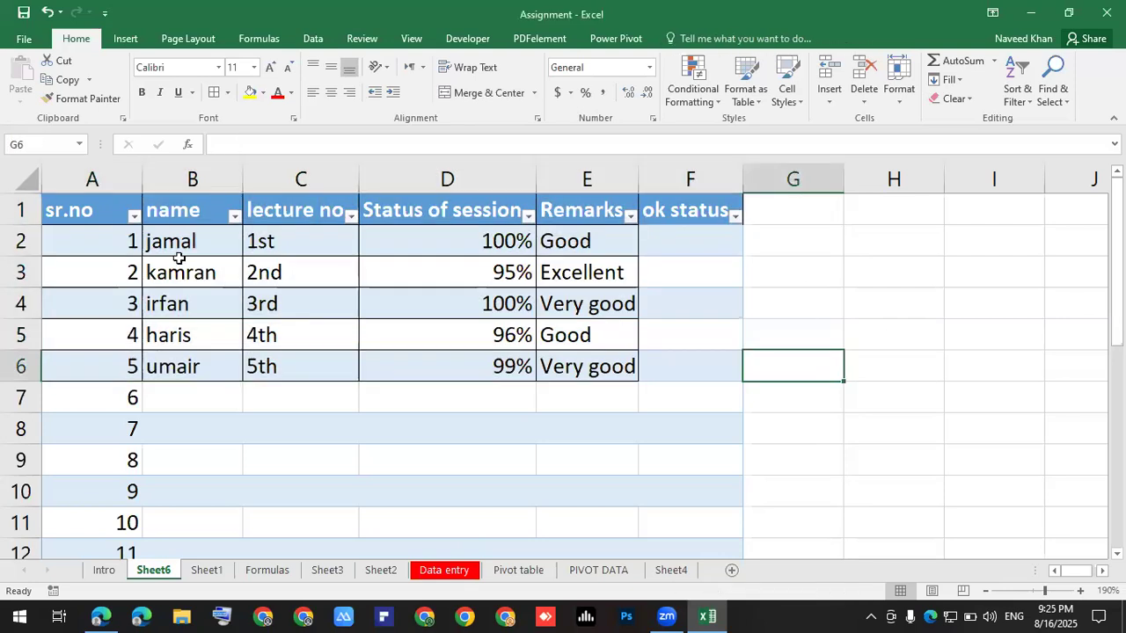
left_click_drag(92, 211, 548, 360)
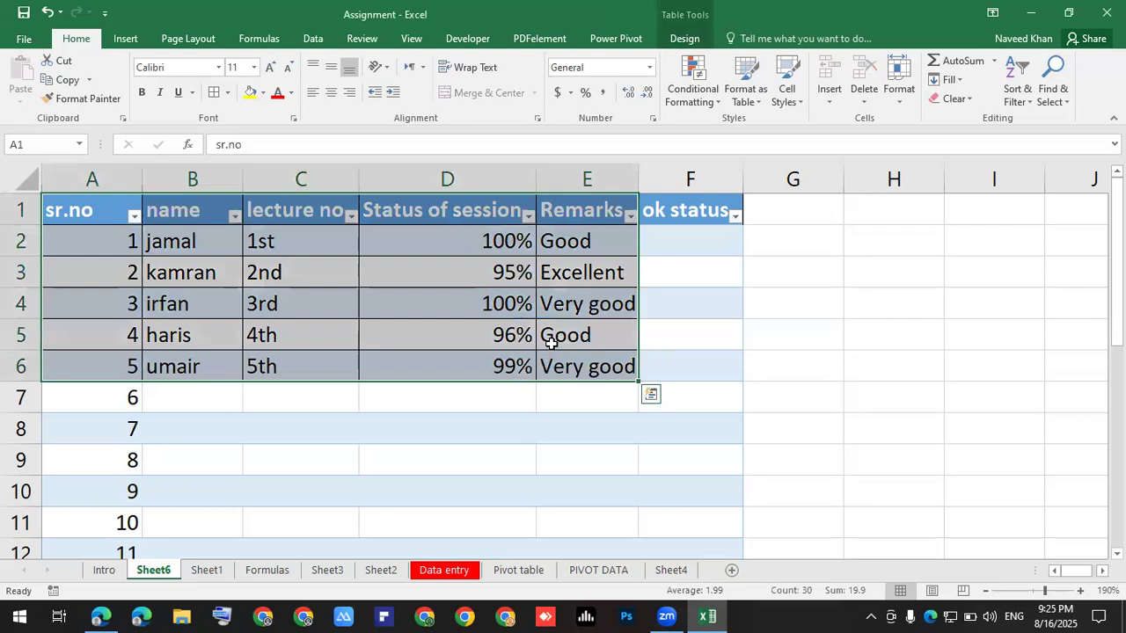
left_click_drag(695, 279, 700, 364)
left_click_drag(91, 211, 674, 242)
Apply All Borders to every cell of the A1:F24 lecture table.
scroll(641, 334, "up", 7)
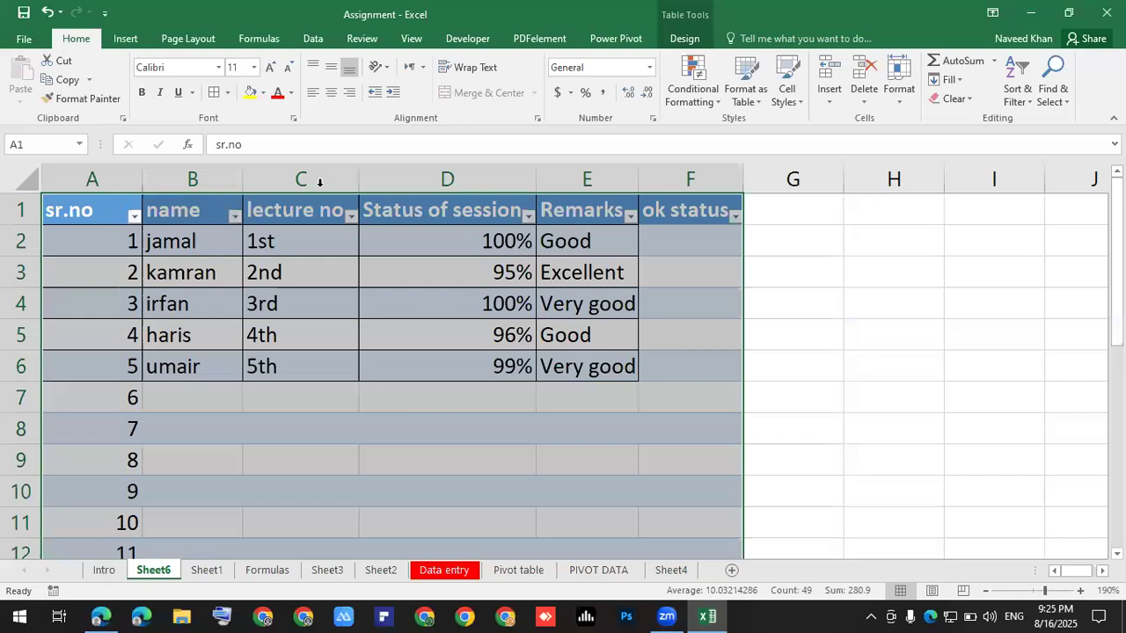
left_click(227, 93)
left_click(525, 392)
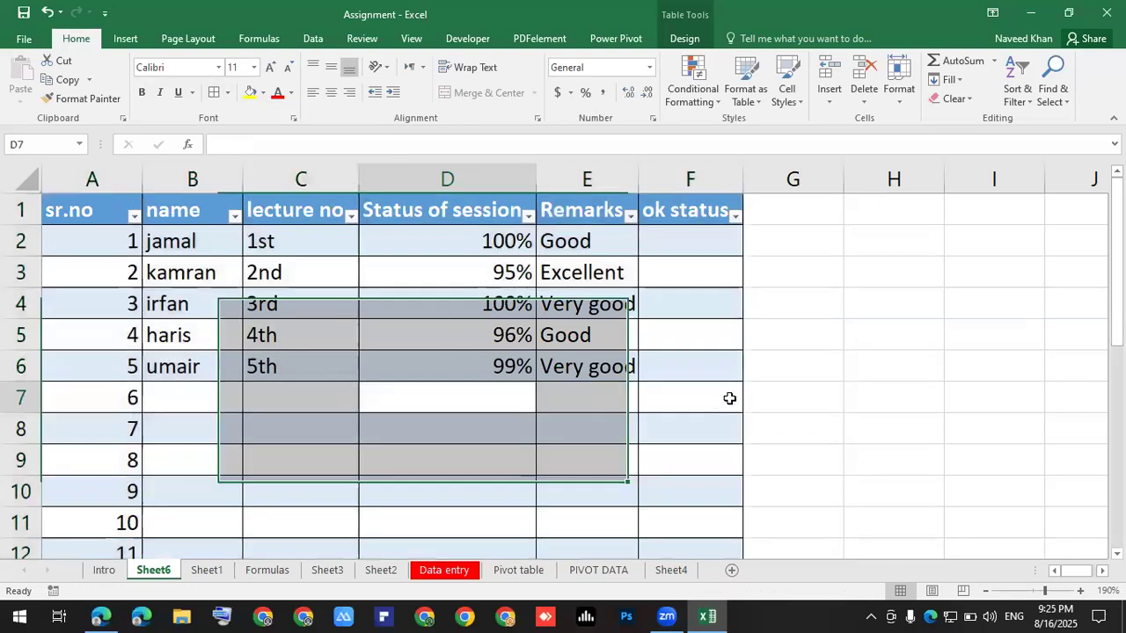
scroll(531, 449, "down", 6)
scroll(456, 522, "down", 1)
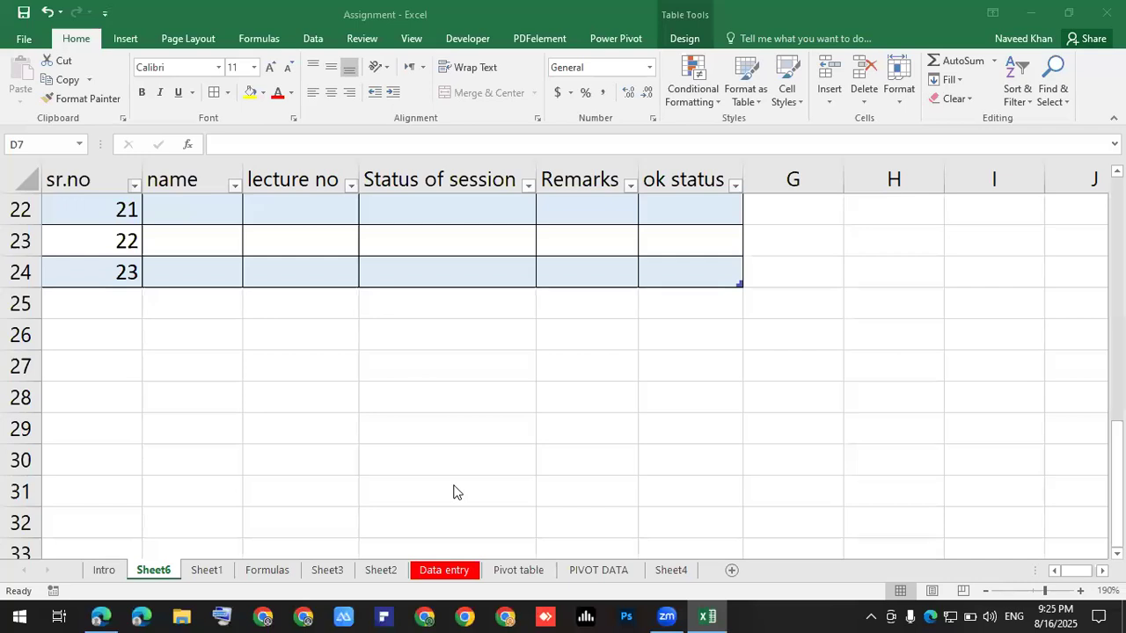
scroll(557, 366, "up", 7)
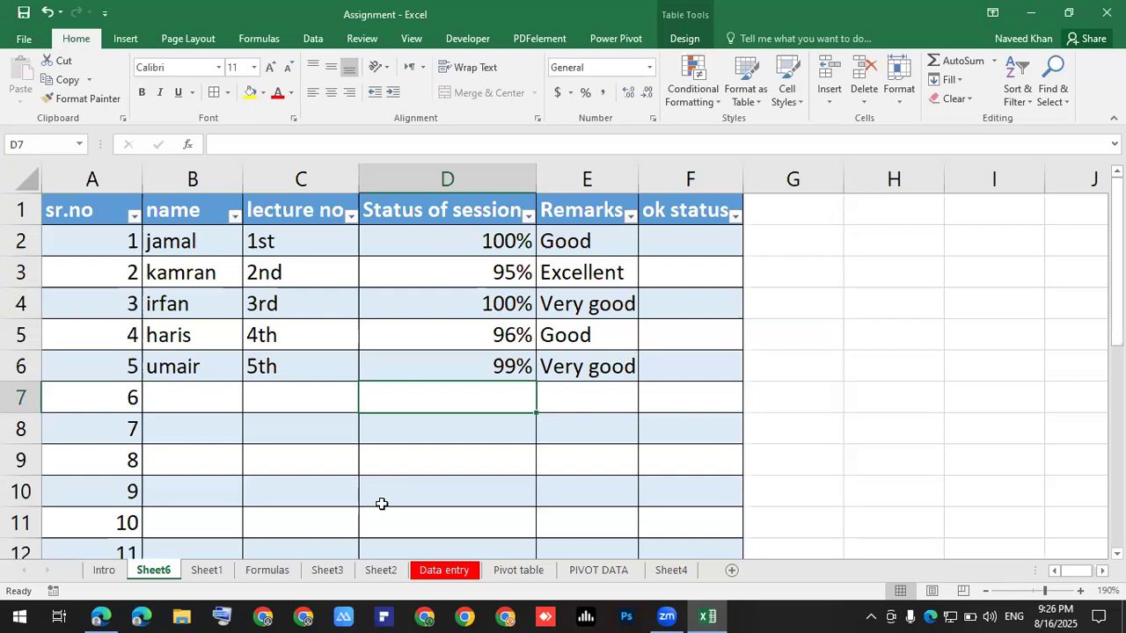
key("alt+Tab")
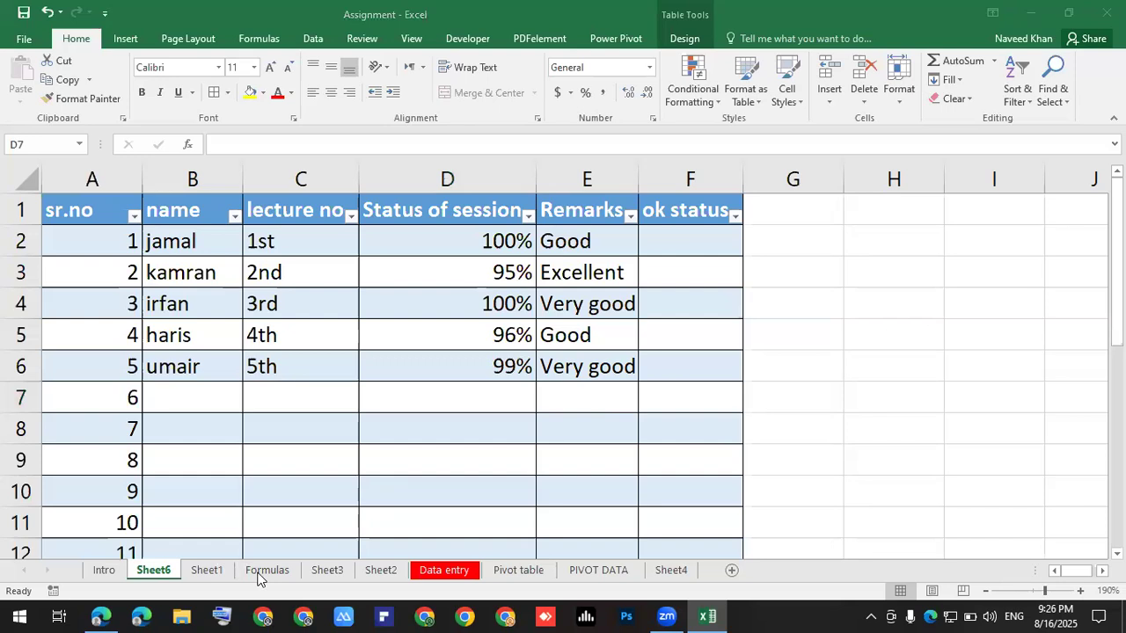
key("alt+Tab")
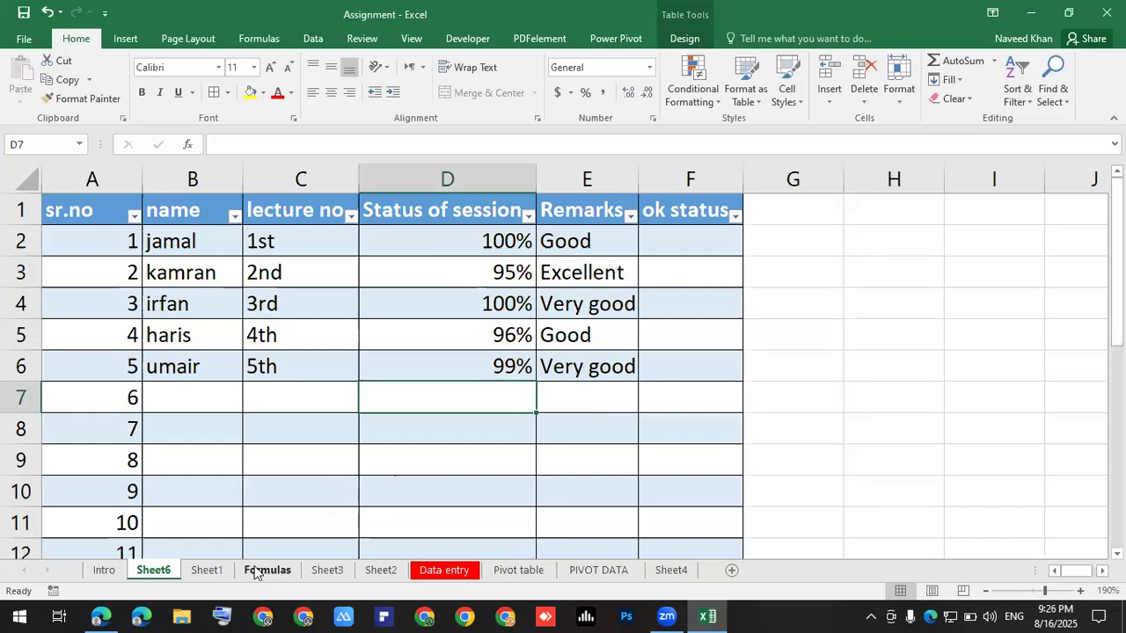
On the Formulas sheet, narrow columns B, C and D of the SPORTS DAY MATCH table.
left_click(256, 567)
left_click(407, 289)
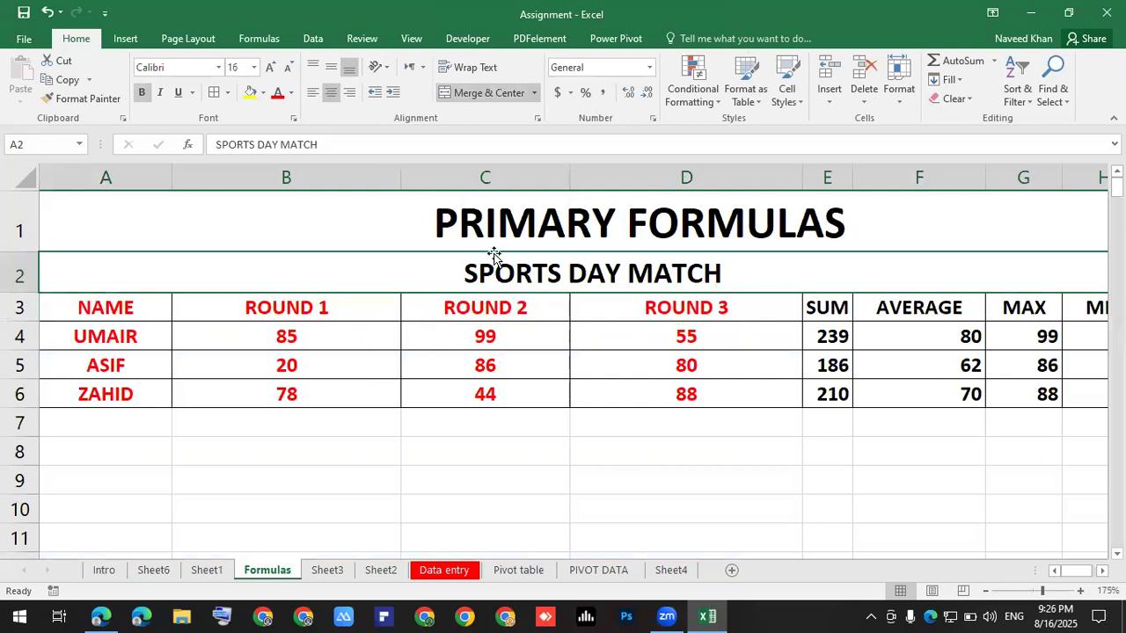
left_click_drag(404, 179, 282, 180)
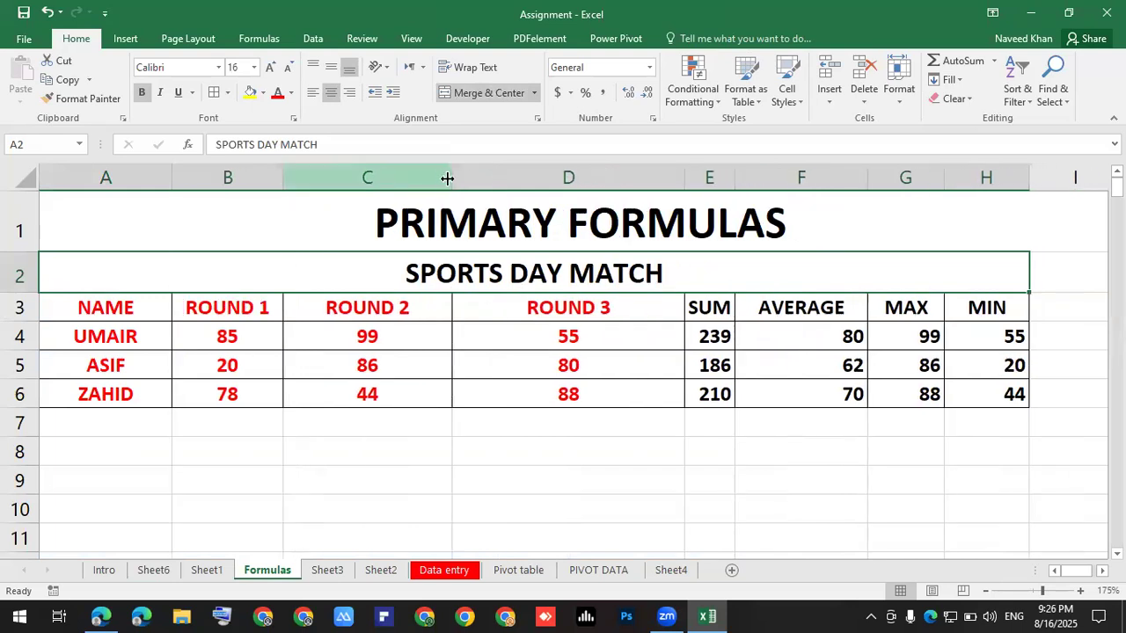
left_click_drag(444, 178, 379, 176)
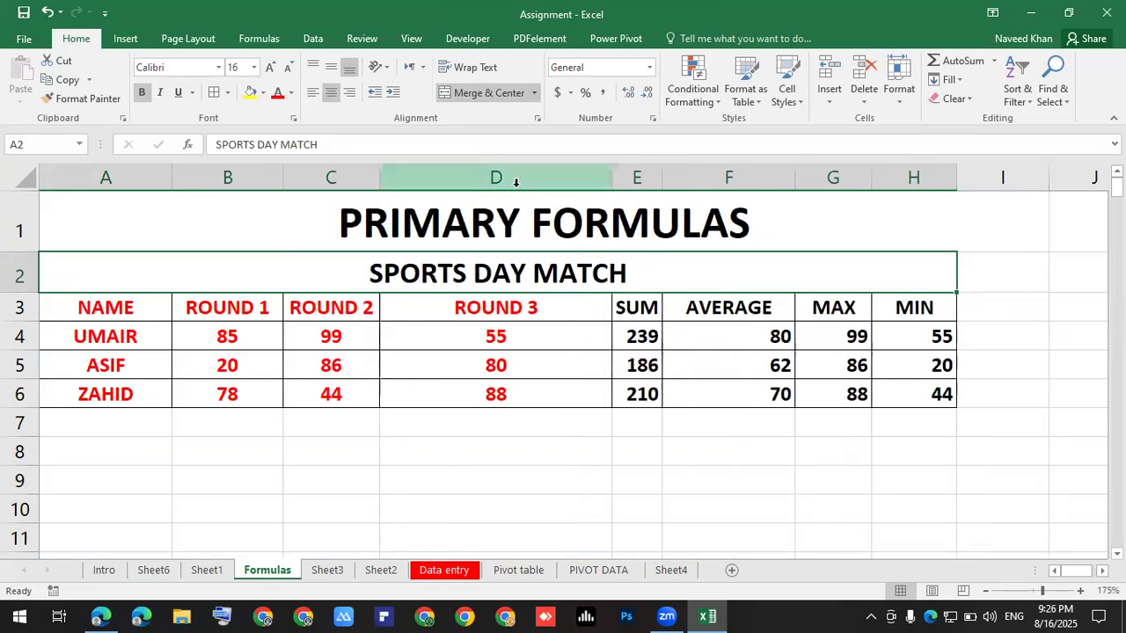
left_click_drag(611, 178, 502, 178)
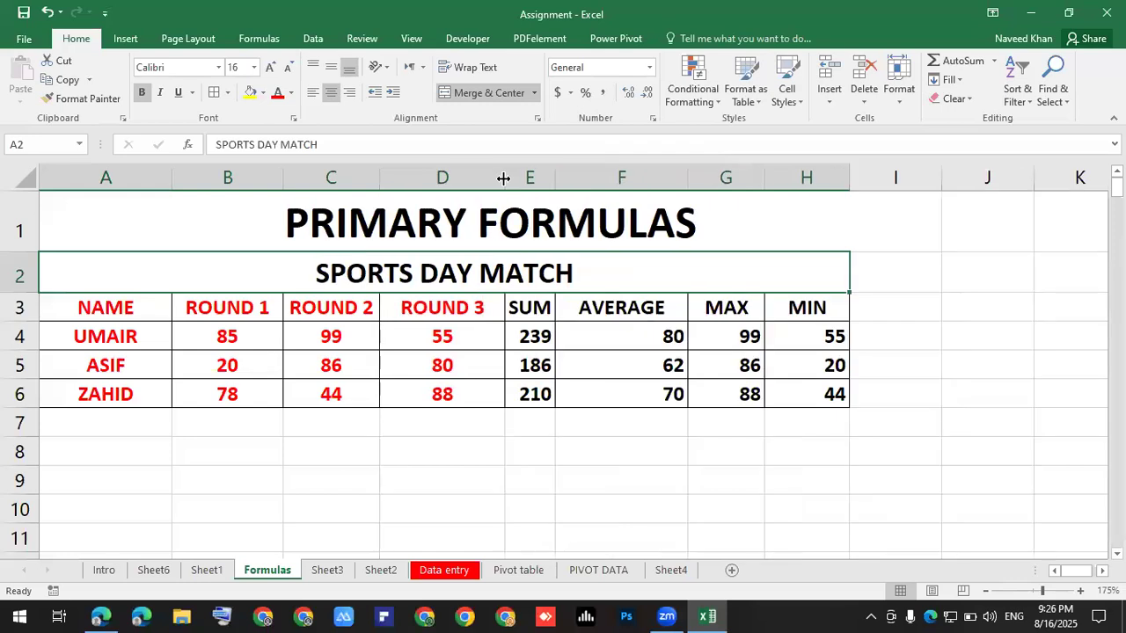
left_click(529, 448)
Select the SUM, AVERAGE, MAX and MIN result cells of the score table.
left_click_drag(133, 308, 777, 388)
left_click(741, 445)
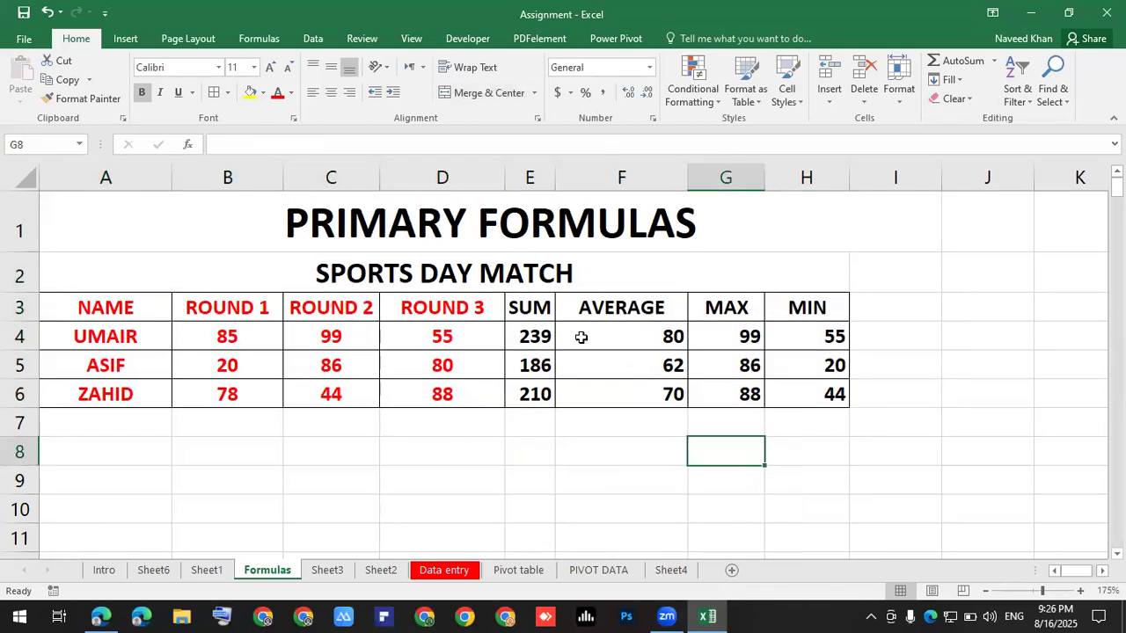
left_click_drag(558, 336, 802, 394)
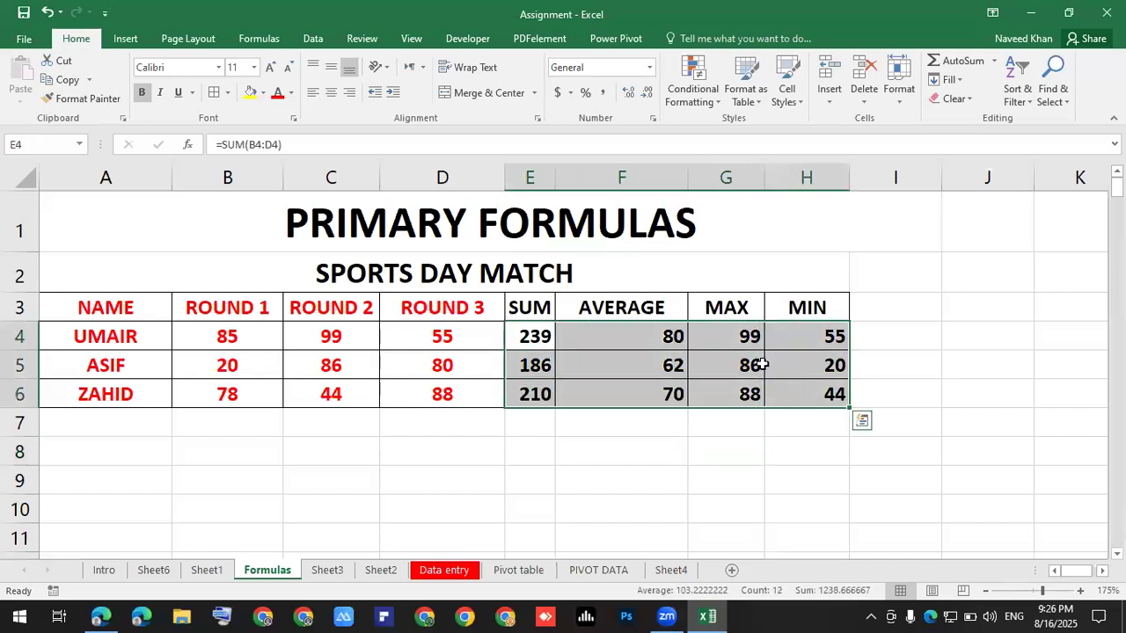
Delete the existing results in E4:H6, leaving the player names and round scores.
key("Delete")
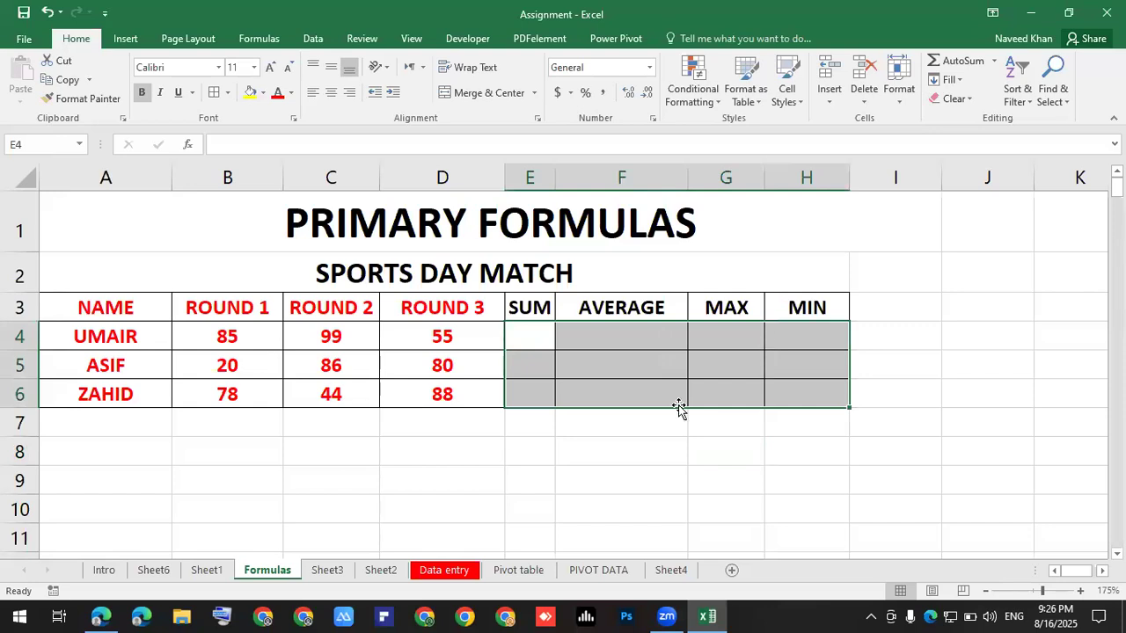
left_click(563, 394)
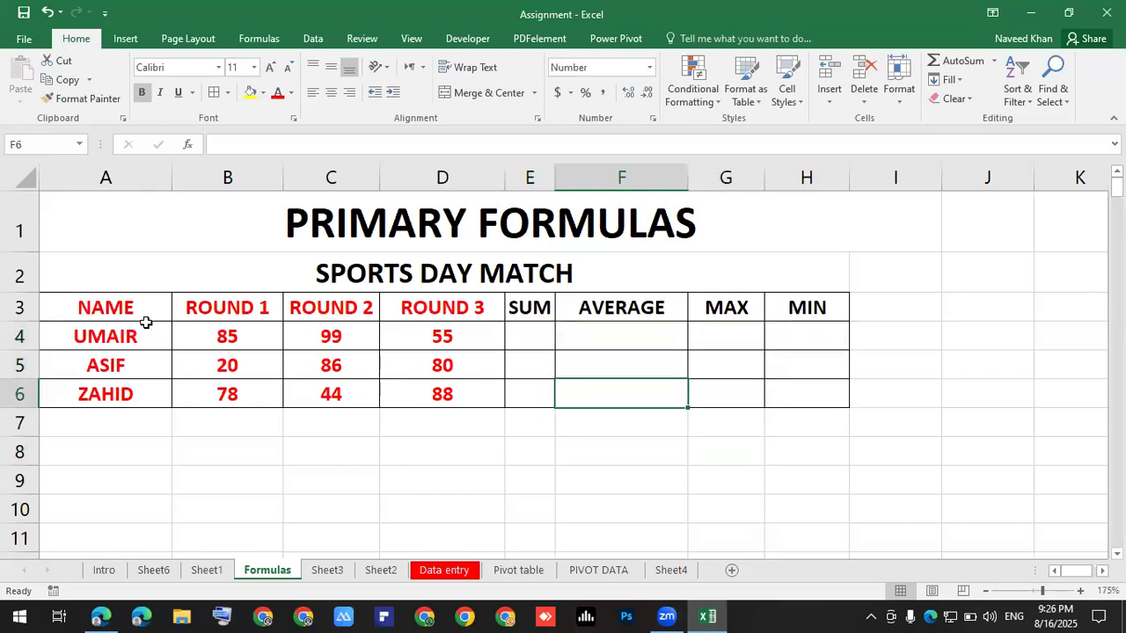
left_click_drag(130, 305, 127, 396)
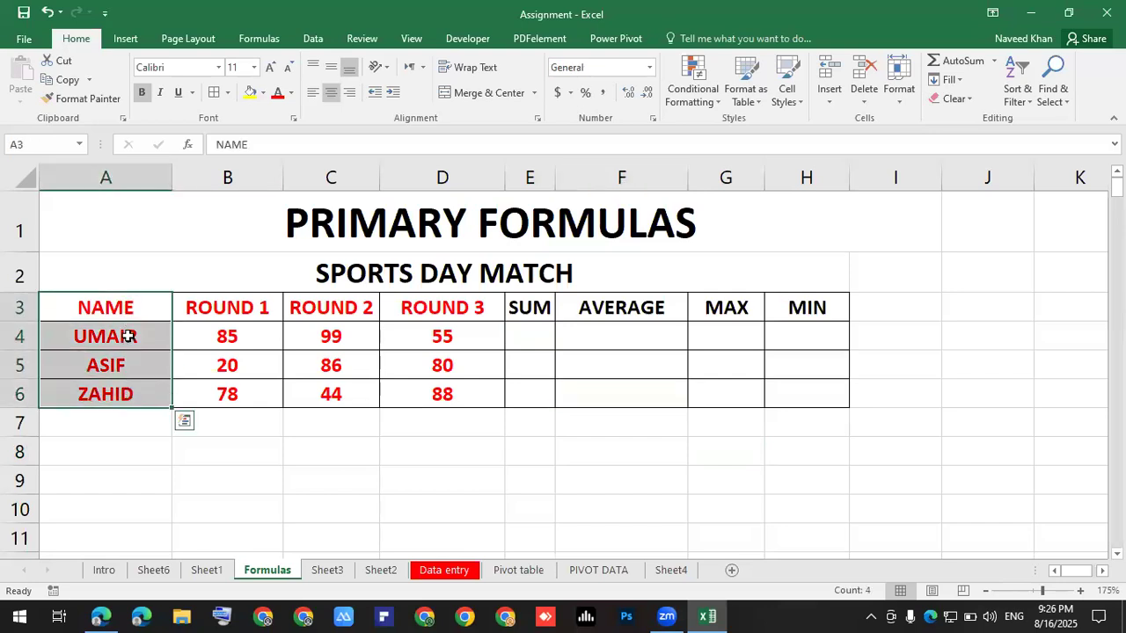
left_click_drag(211, 314, 401, 318)
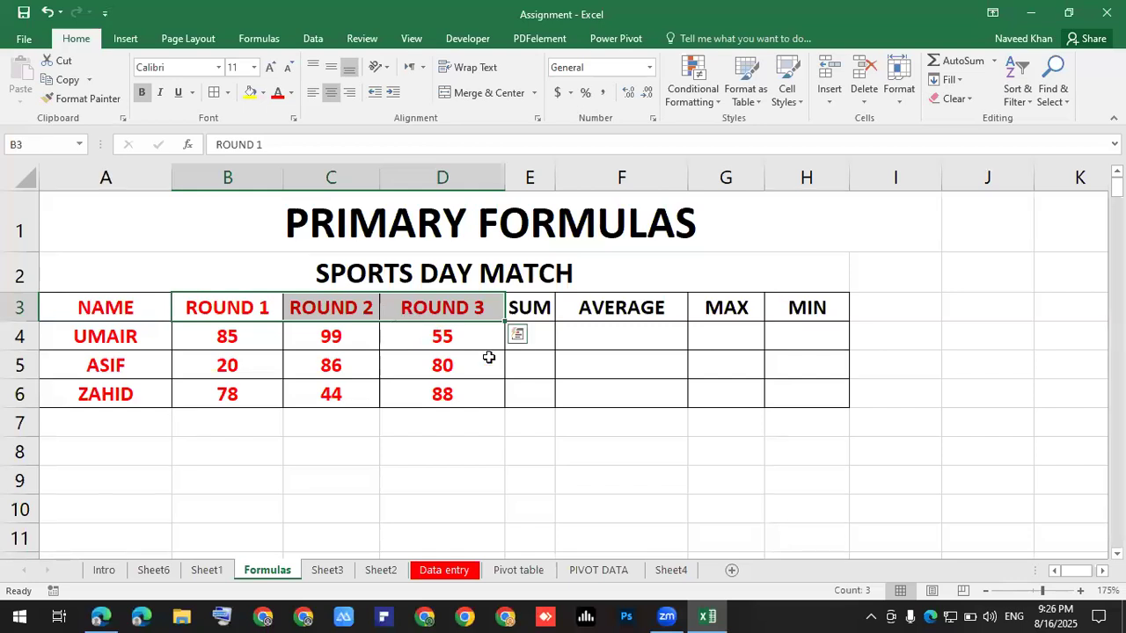
left_click(523, 331)
left_click_drag(227, 327, 423, 339)
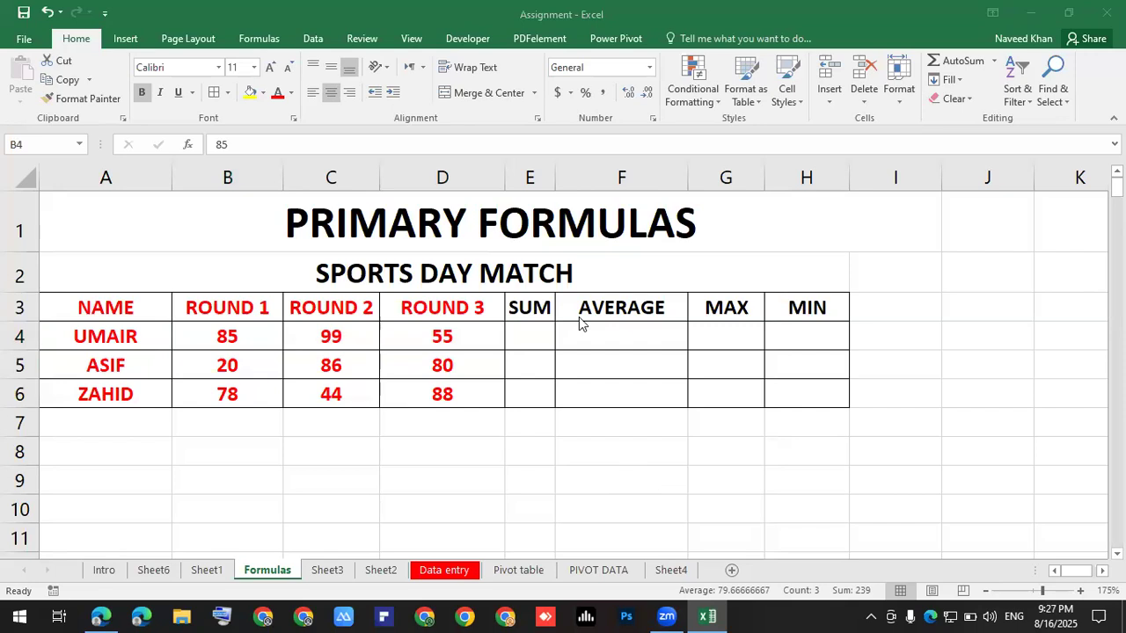
Enter =SUM(B4:D4) in E4 so UMAIR's total shows 239.
left_click(538, 336)
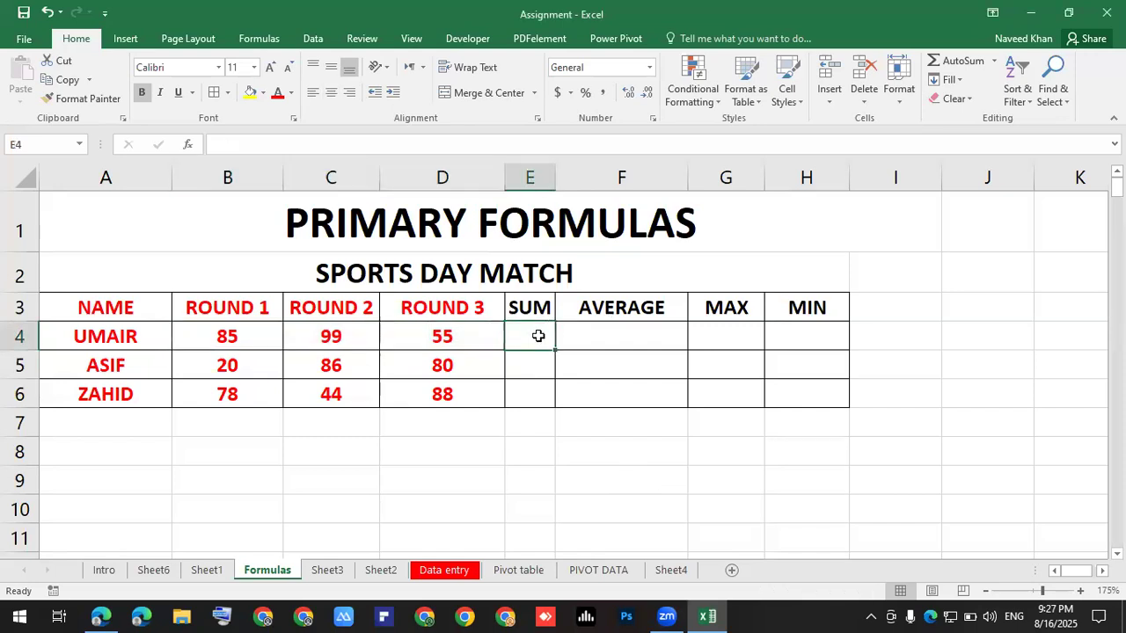
type("=")
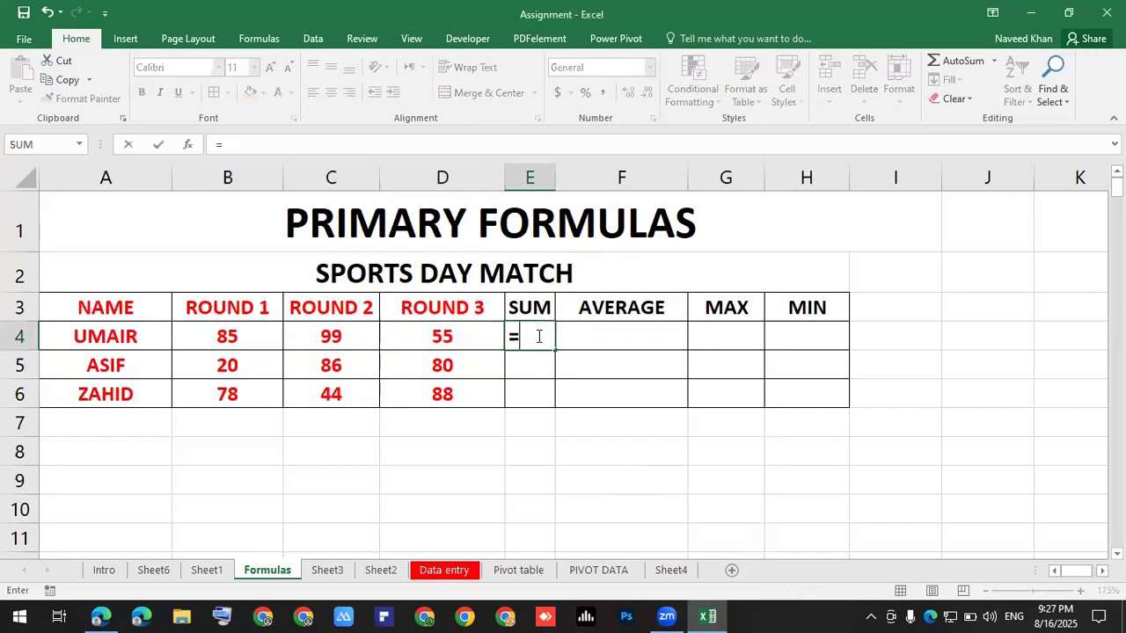
type("sum")
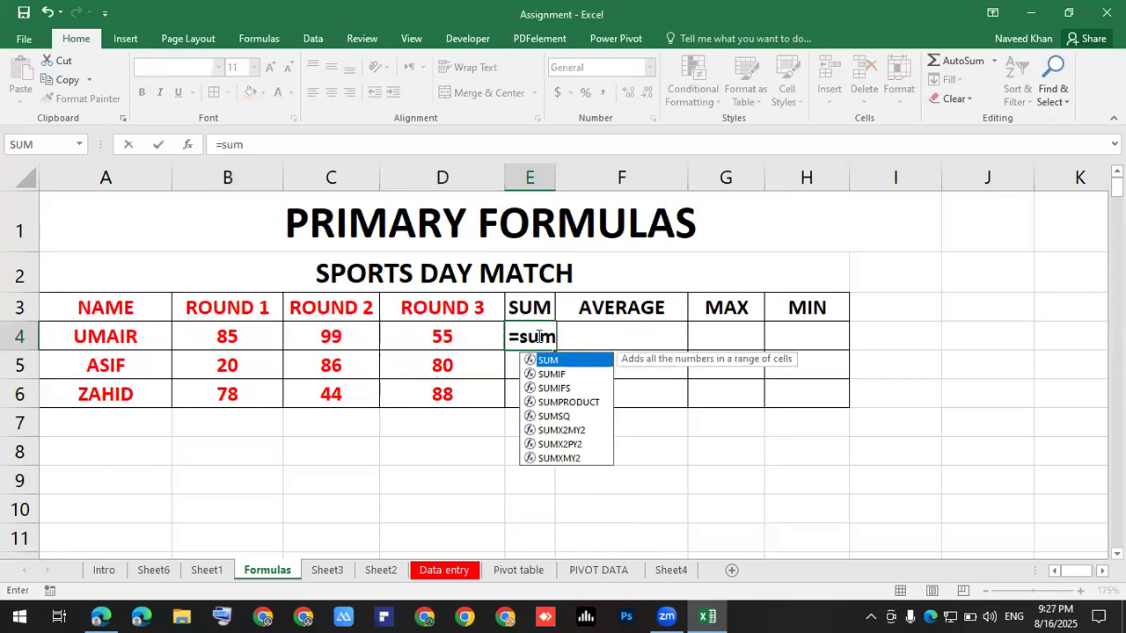
key("Tab")
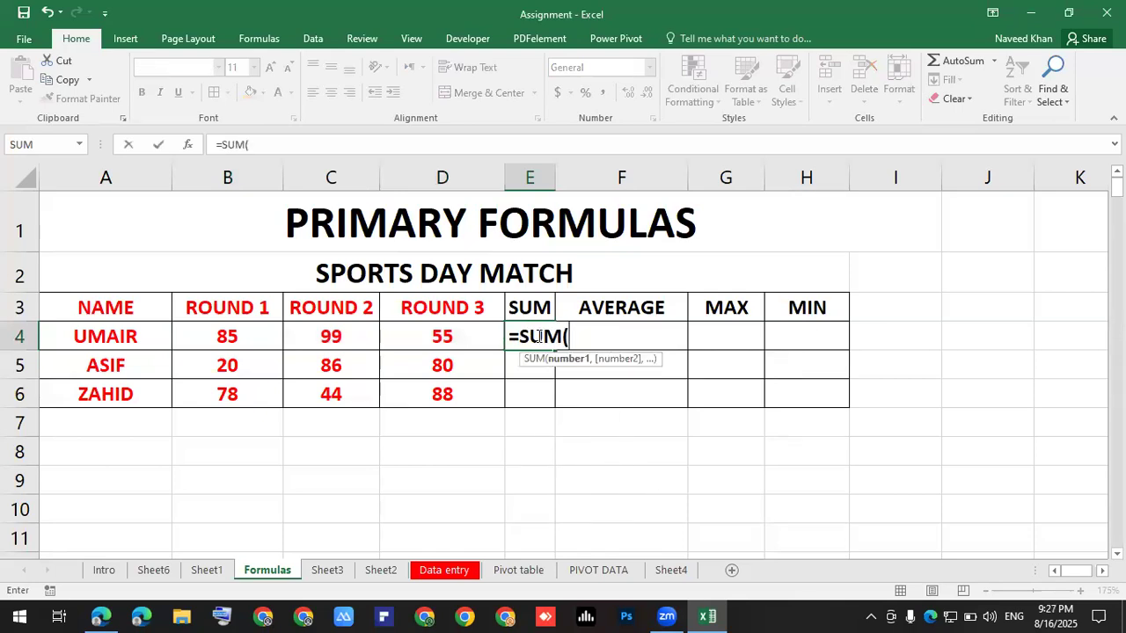
left_click_drag(225, 341, 458, 338)
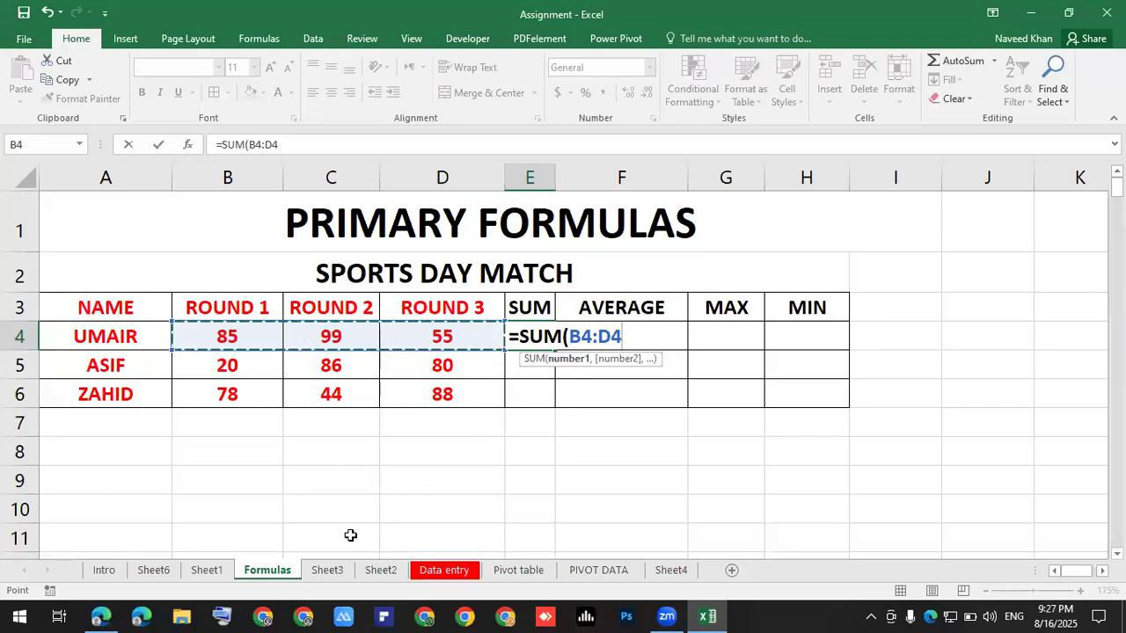
left_click(222, 614)
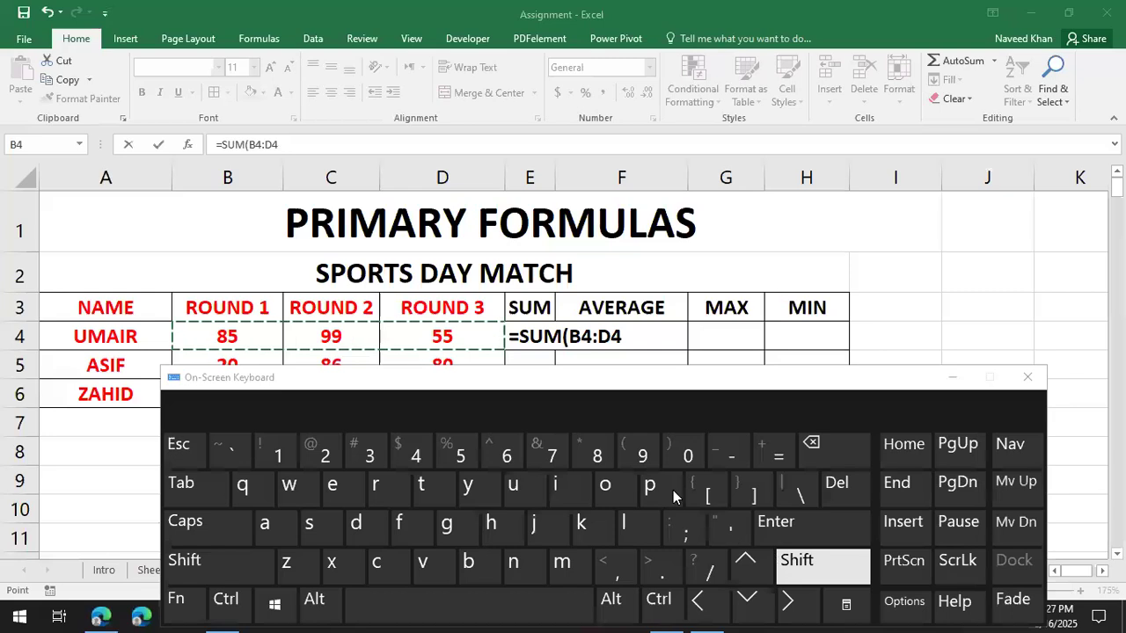
left_click(574, 341)
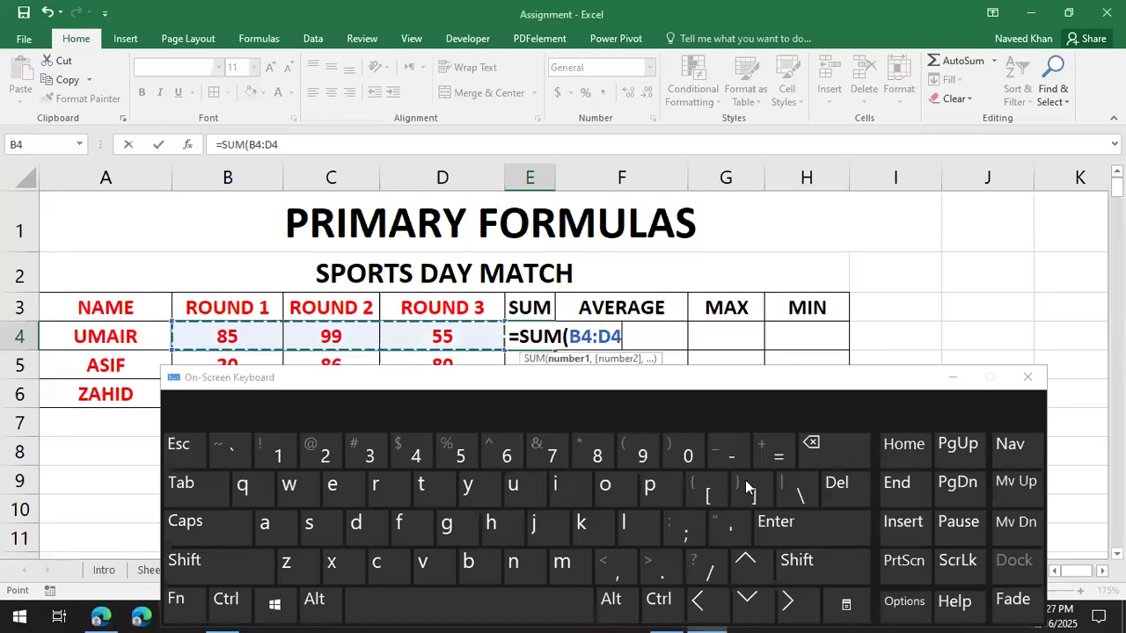
left_click(648, 337)
type(")")
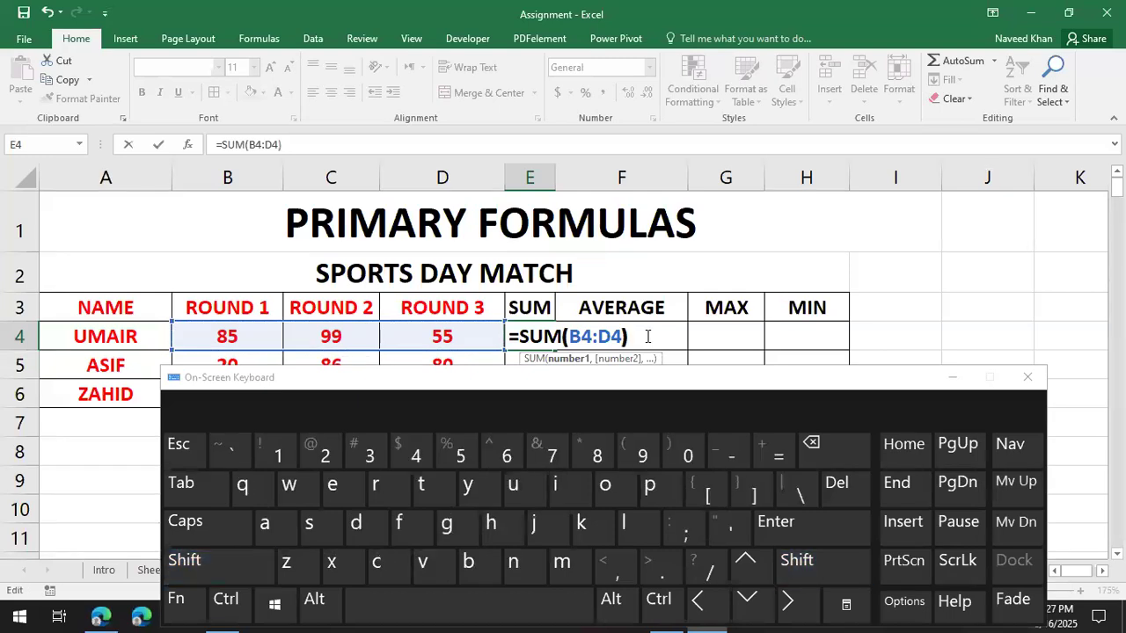
key("Return")
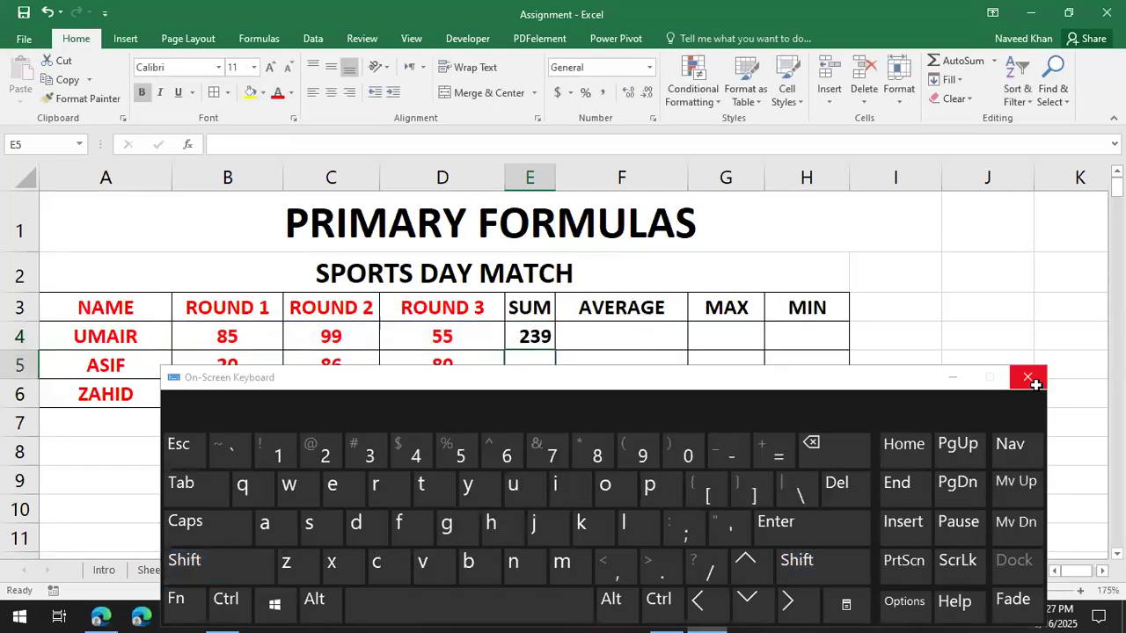
left_click(1027, 377)
left_click(549, 334)
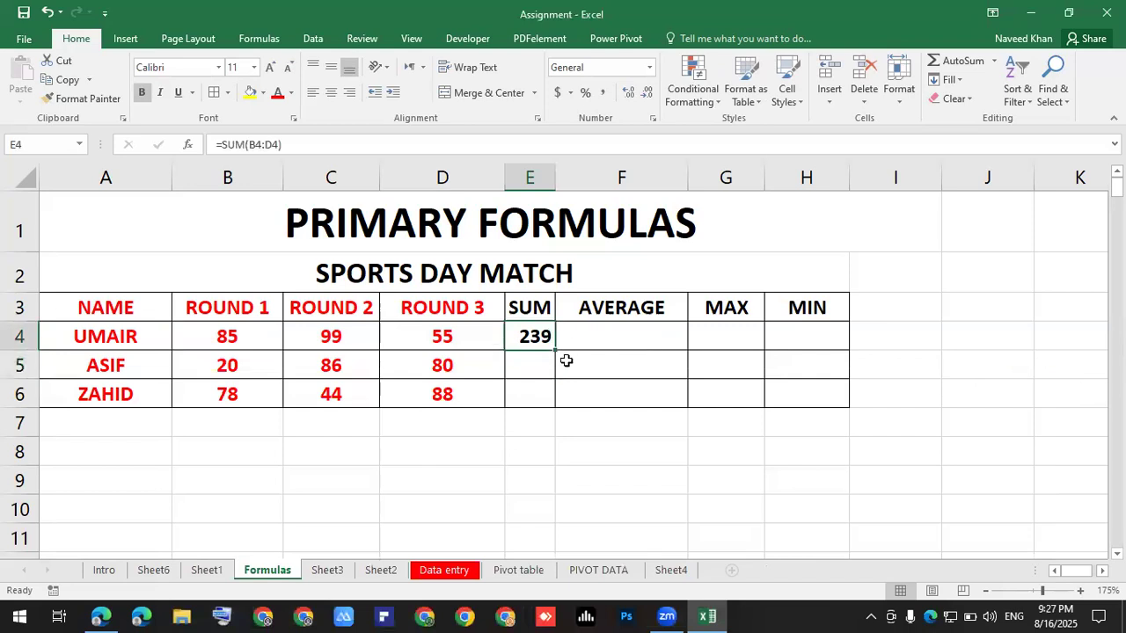
Fill the SUM formula from E4 down to E6, giving ASIF 186 and ZAHID 210.
left_click_drag(555, 349, 557, 405)
left_click(639, 457)
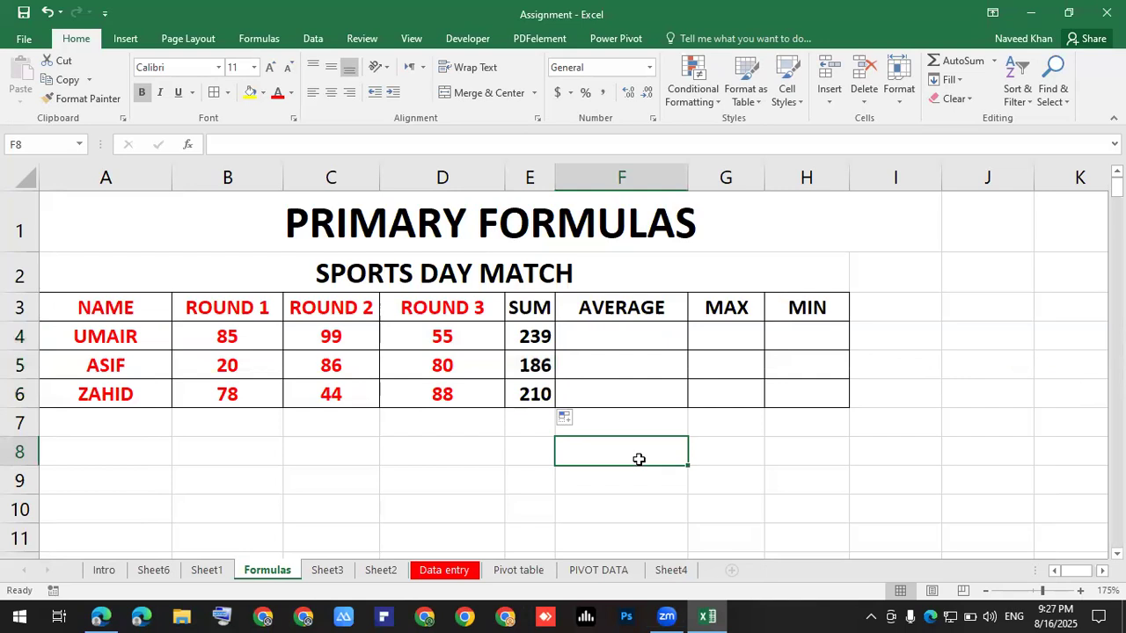
left_click(532, 337)
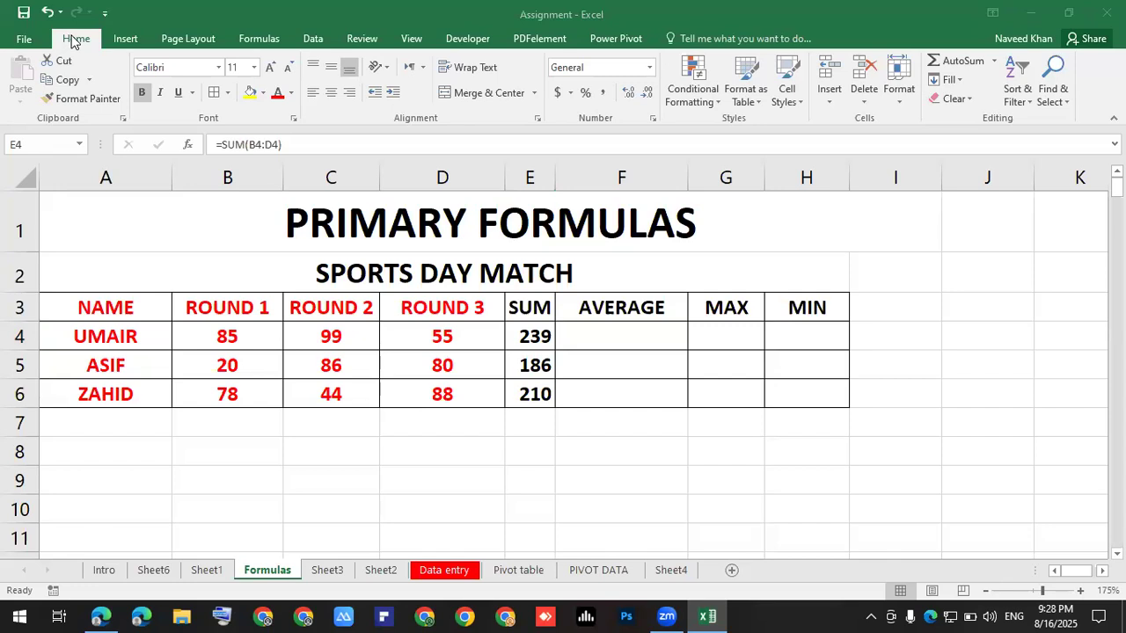
left_click(634, 424)
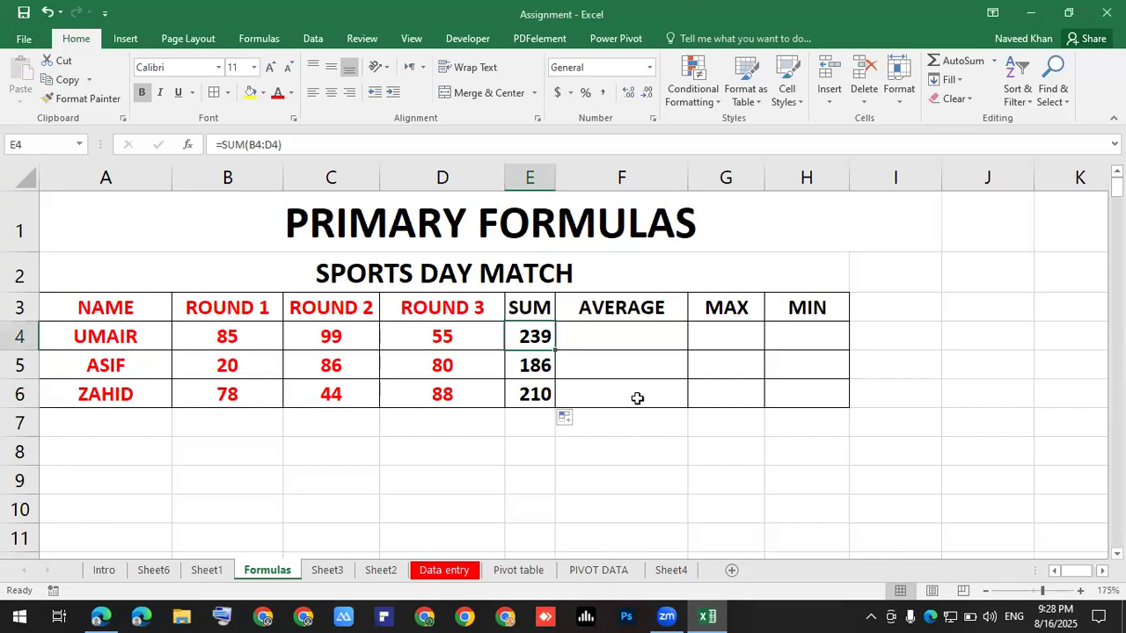
left_click(642, 334)
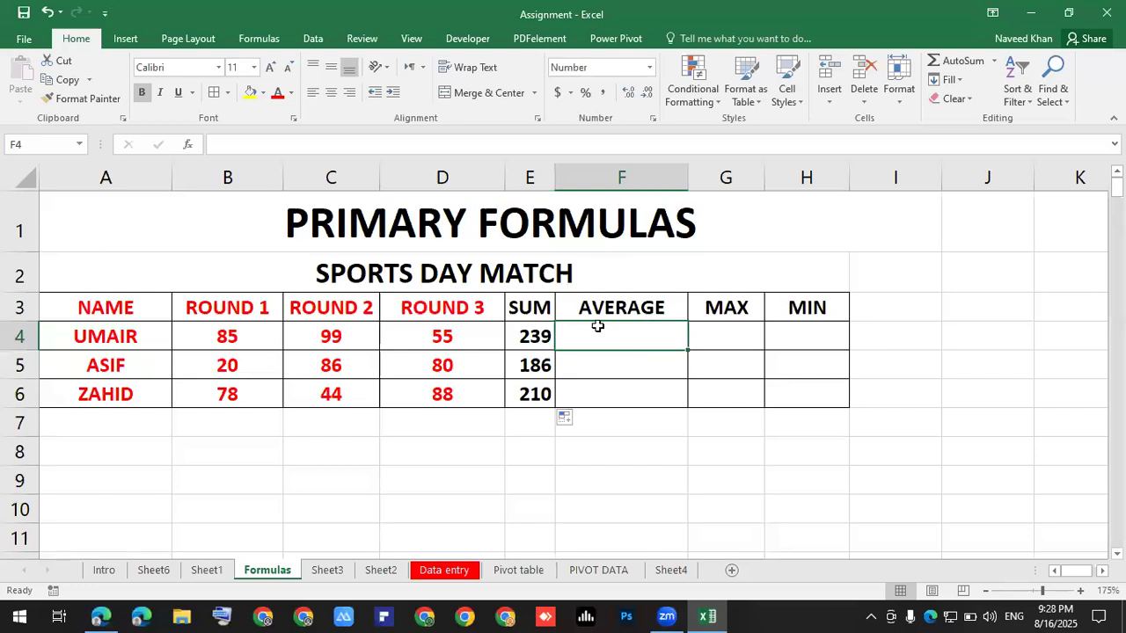
double_click(515, 333)
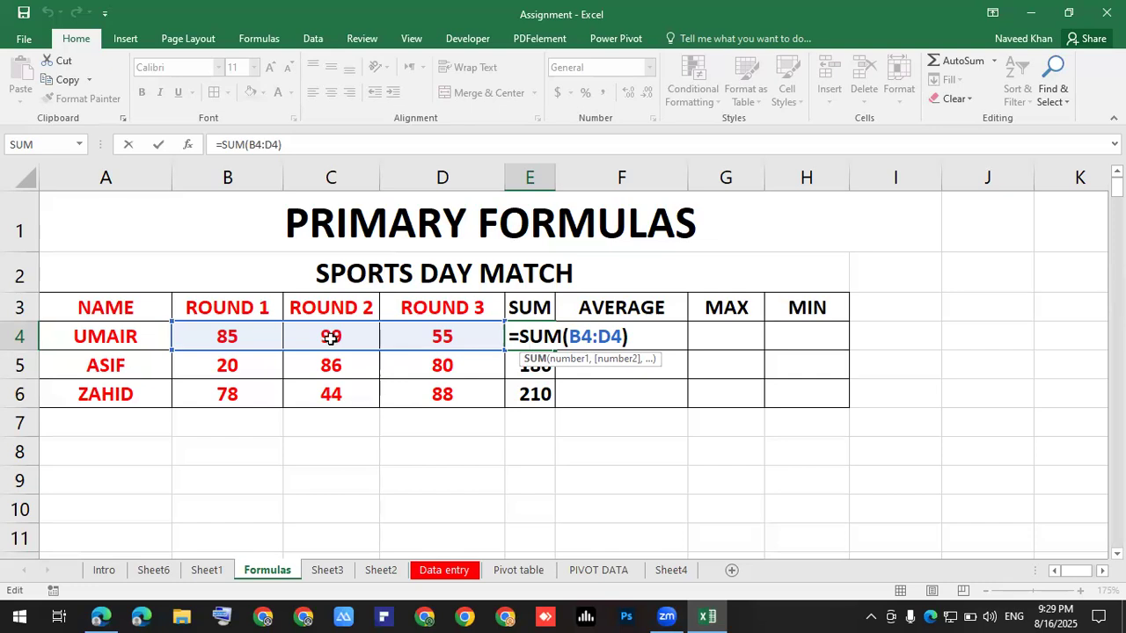
left_click_drag(230, 335, 410, 337)
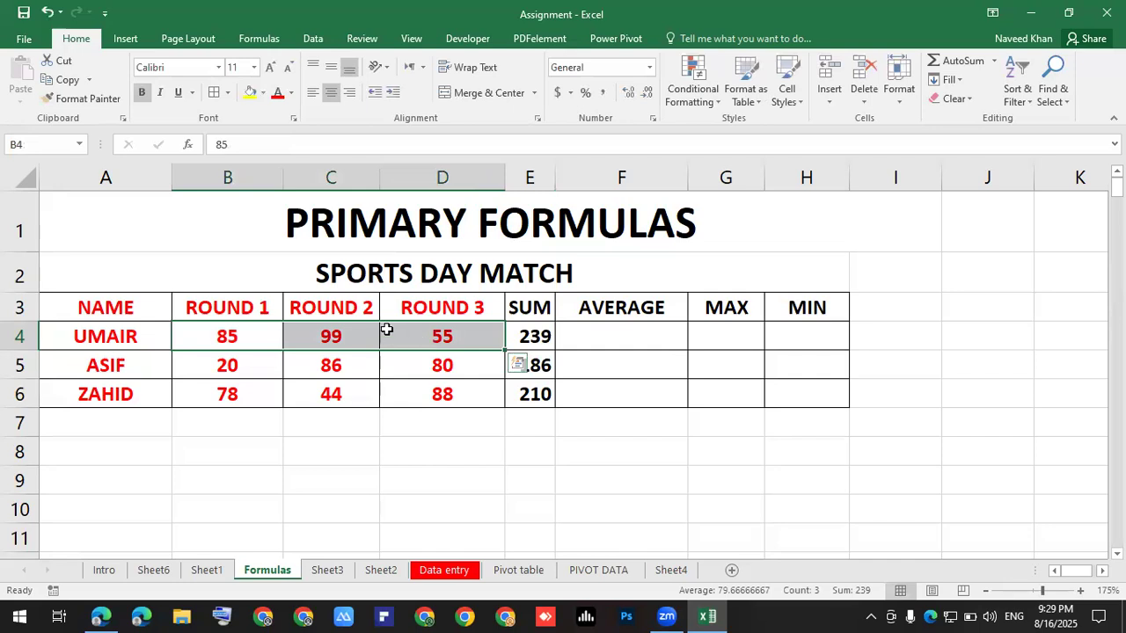
left_click(545, 334)
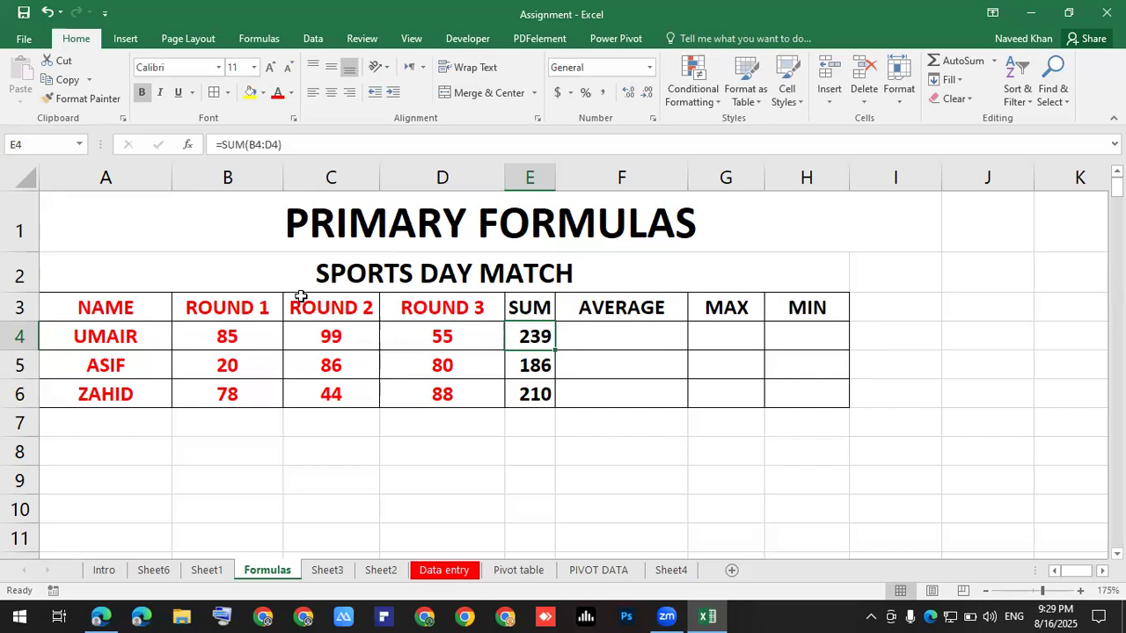
Enter =AVERAGE(B4:D4) in F4 for UMAIR's average of 80.
left_click(625, 342)
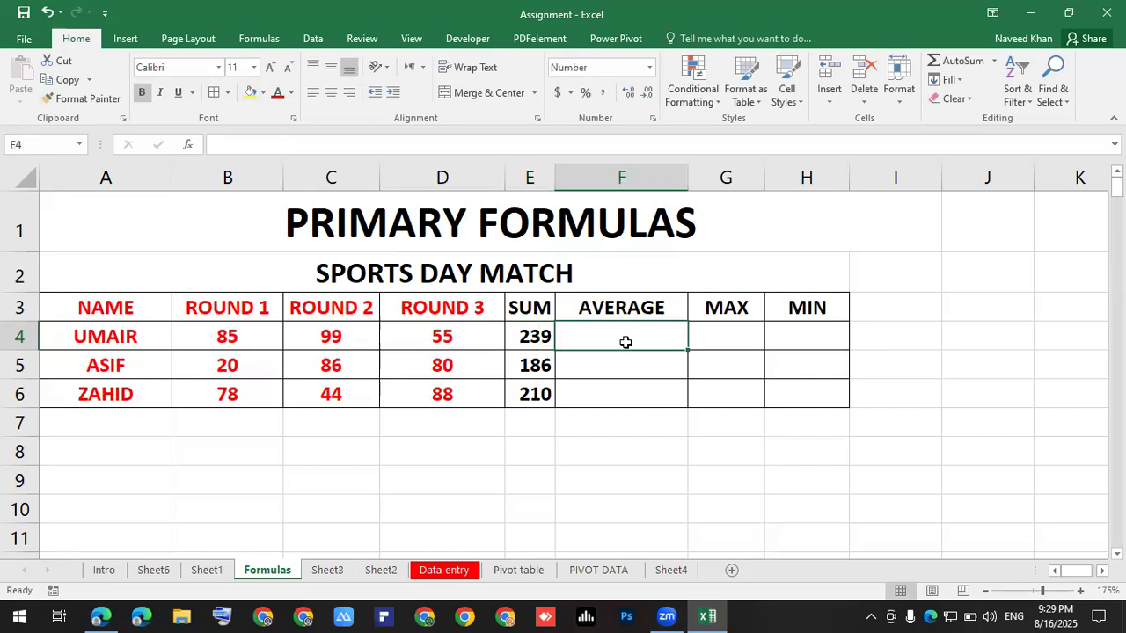
type("=a")
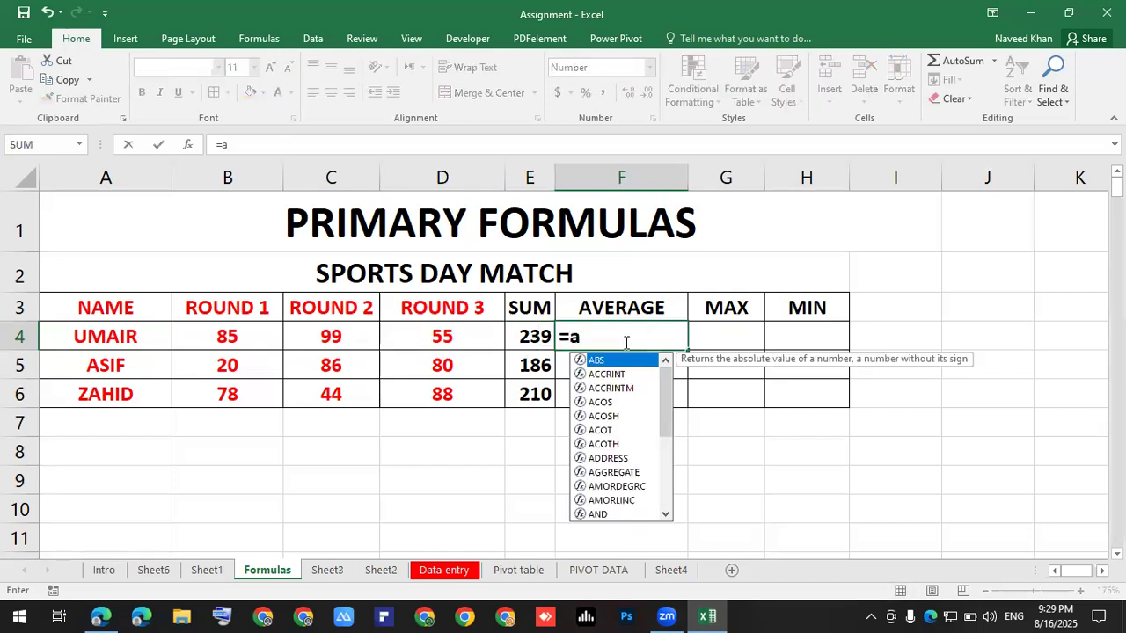
type("ver")
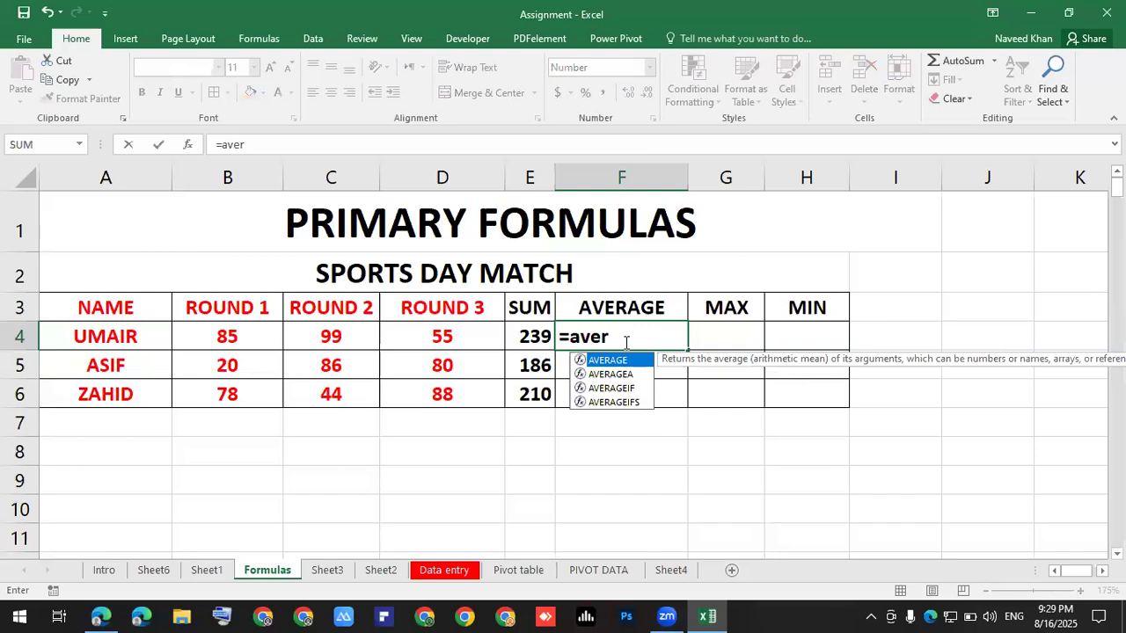
key("Tab")
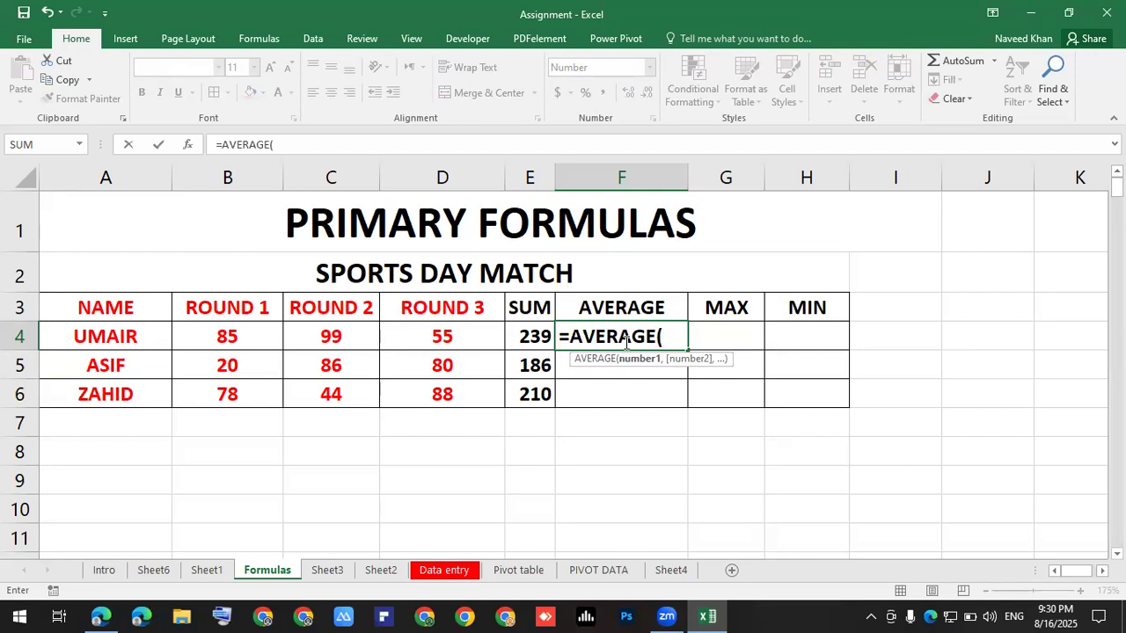
left_click_drag(263, 336, 461, 335)
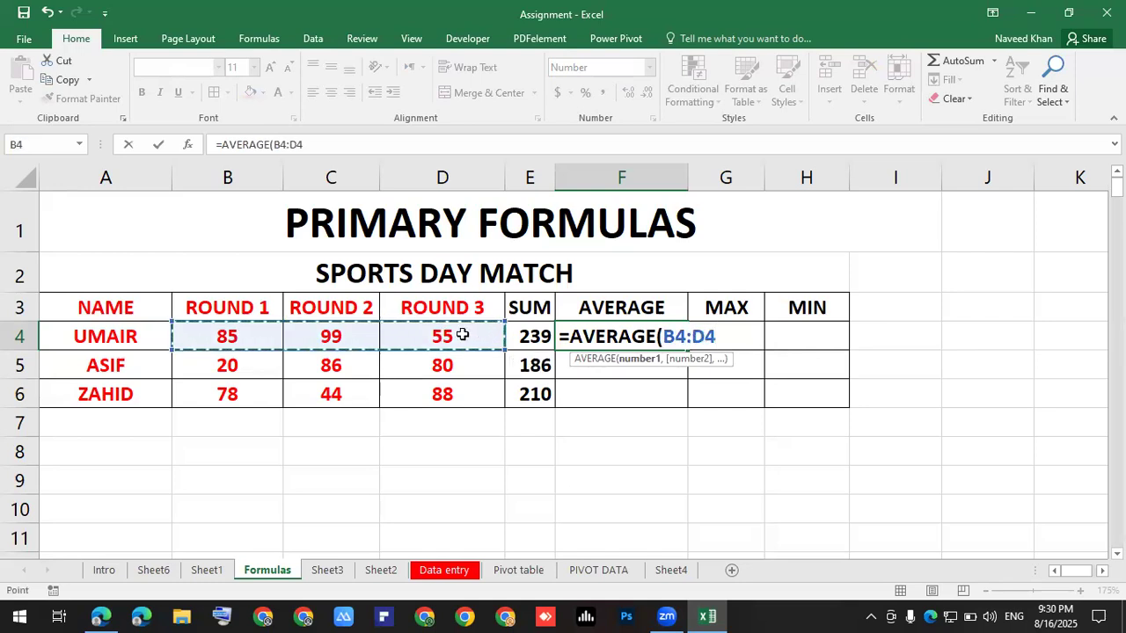
type(")")
key("Return")
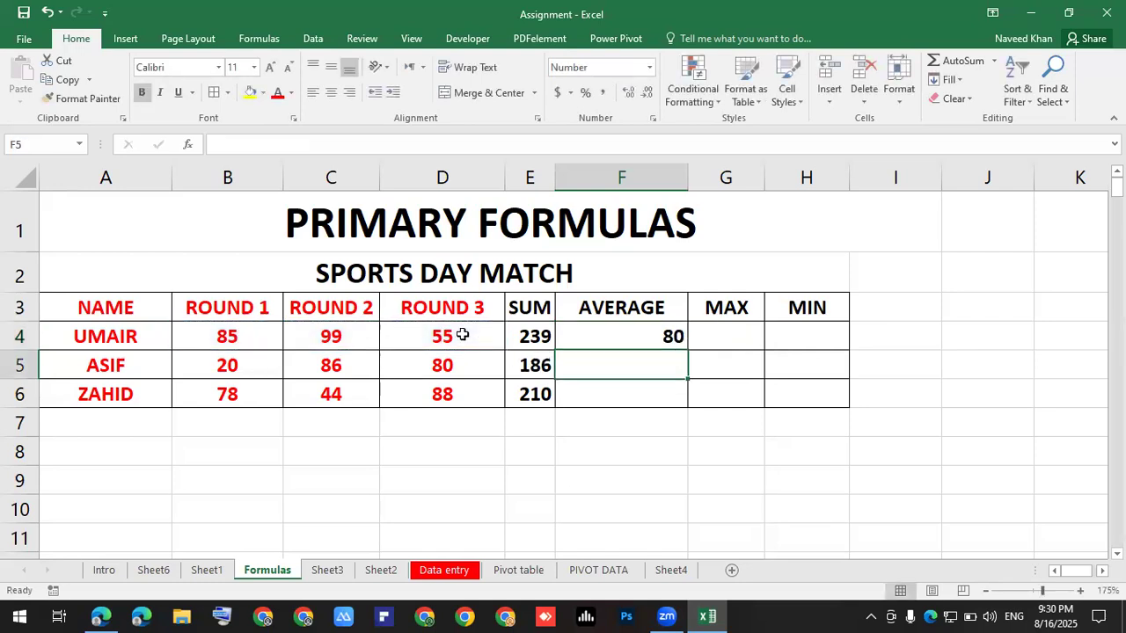
Copy the AVERAGE formula down to F6, showing 62 and 70.
left_click(637, 334)
left_click_drag(687, 350, 650, 397)
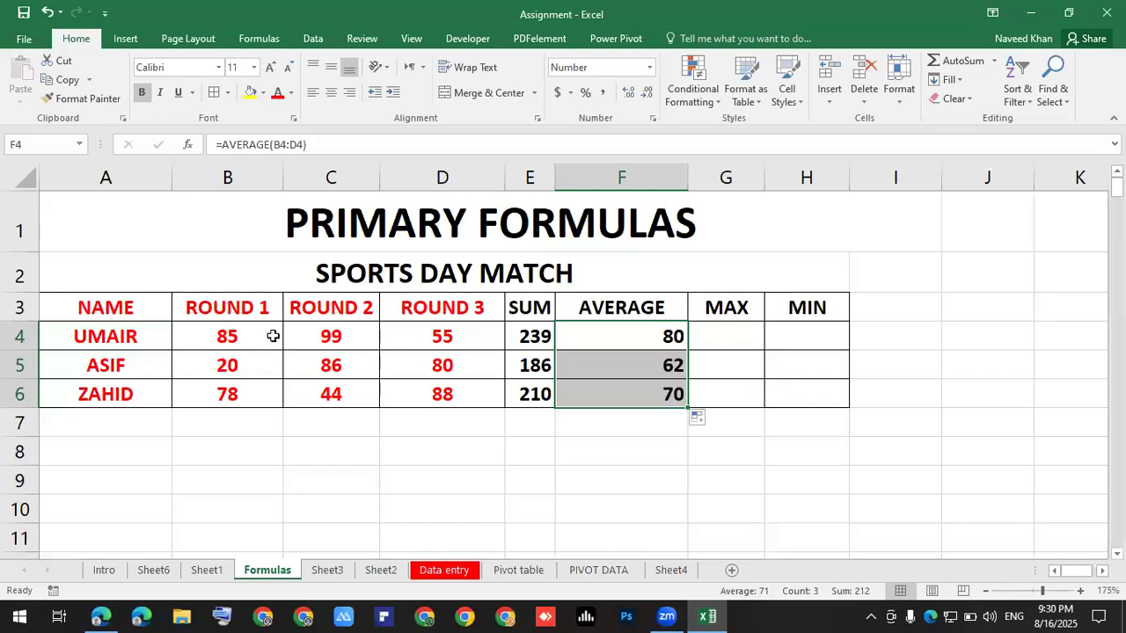
left_click_drag(229, 333, 453, 338)
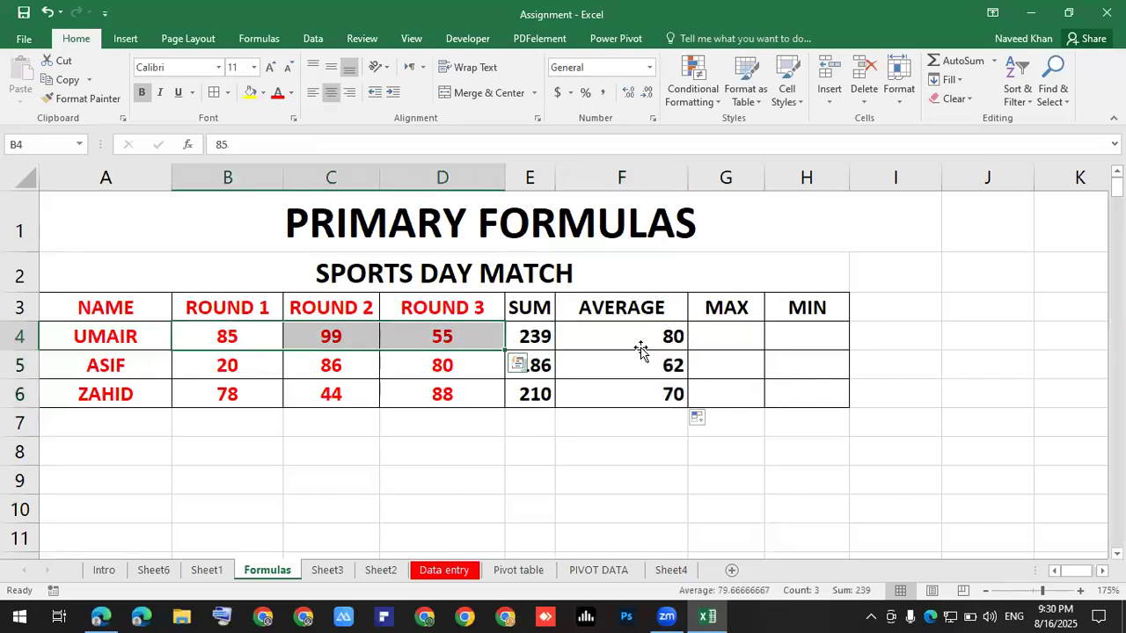
left_click(638, 347)
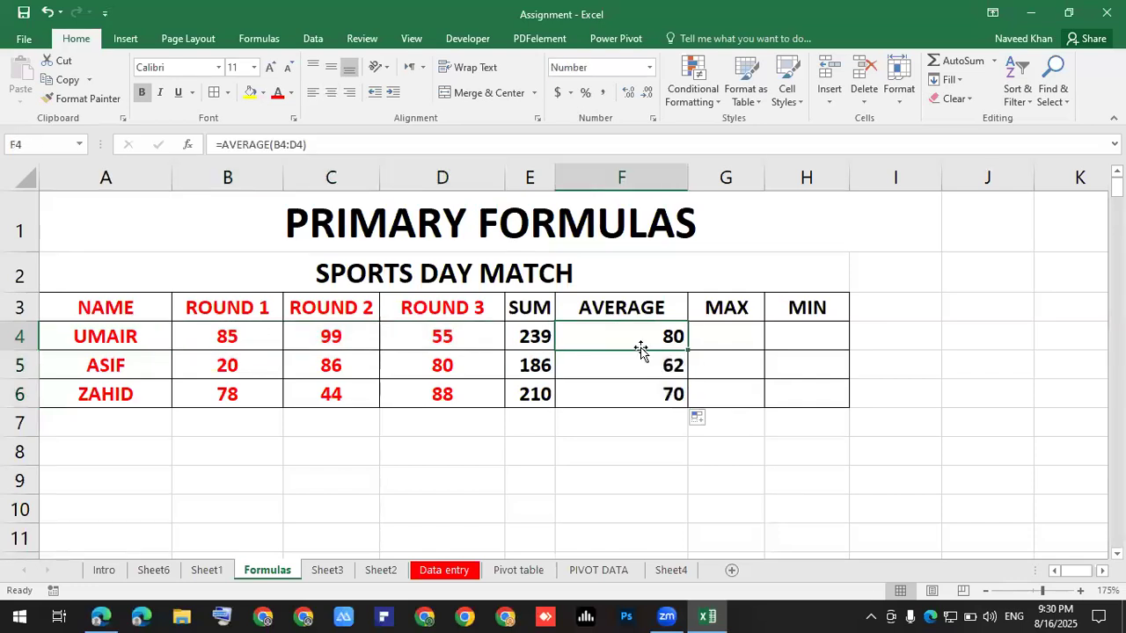
left_click(726, 335)
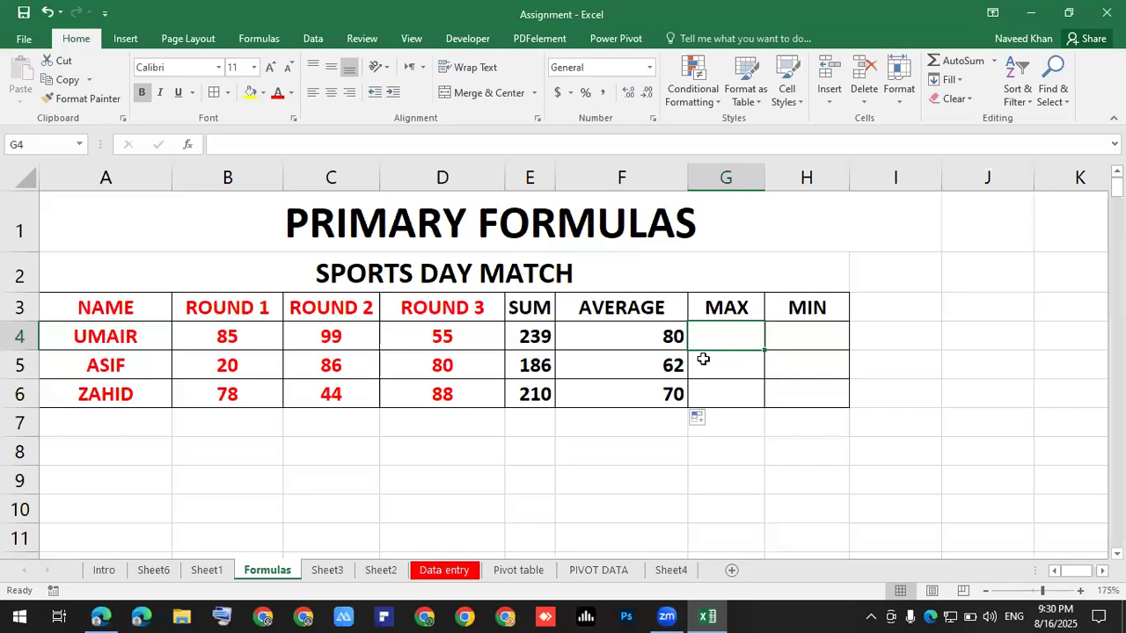
Enter =MAX(B4:D4) in G4 for UMAIR's highest score of 99.
left_click_drag(225, 336, 442, 336)
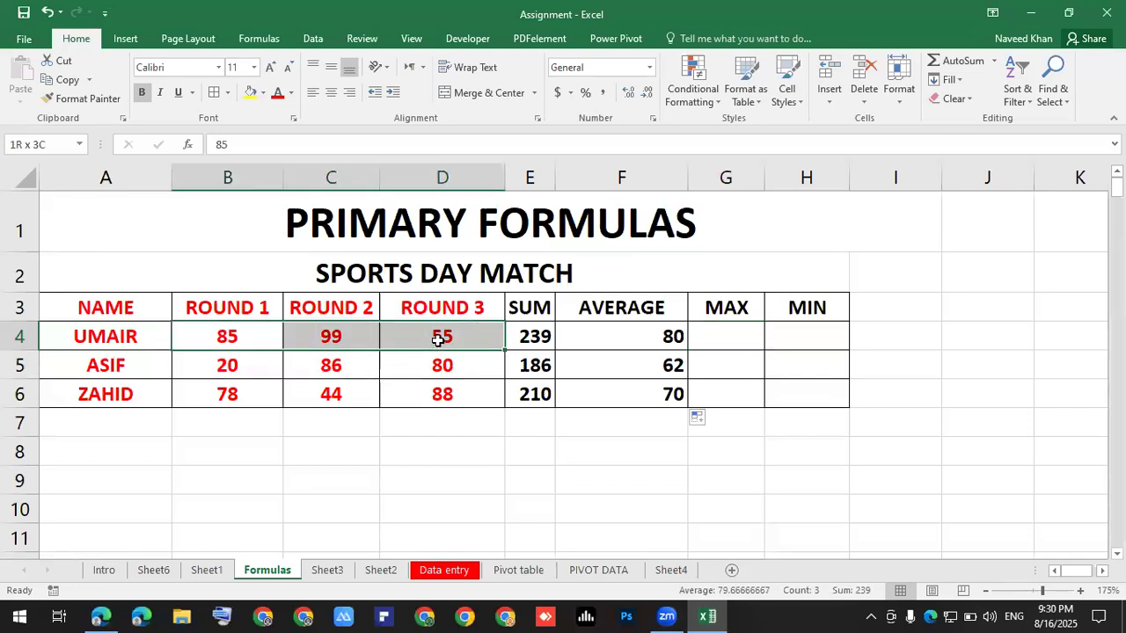
left_click(735, 339)
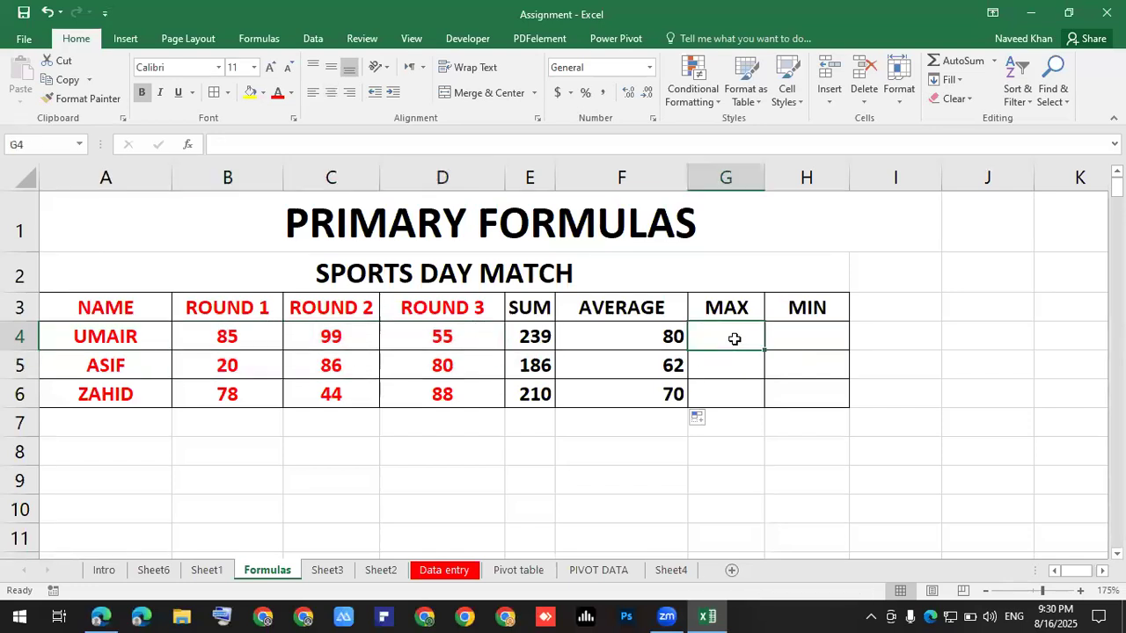
type("=max")
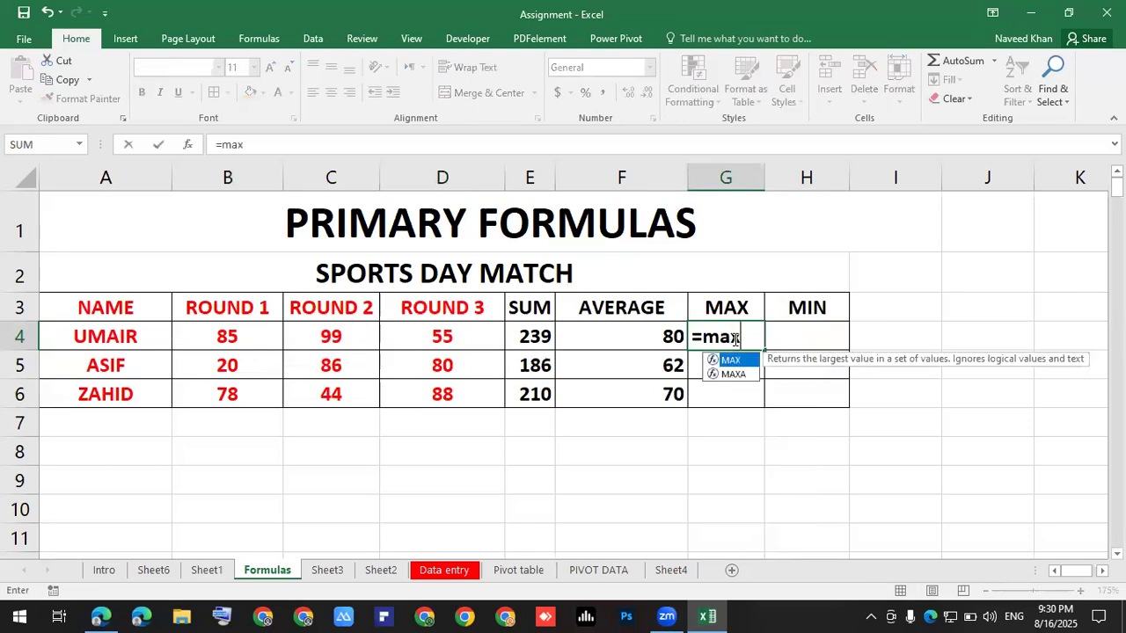
key("Tab")
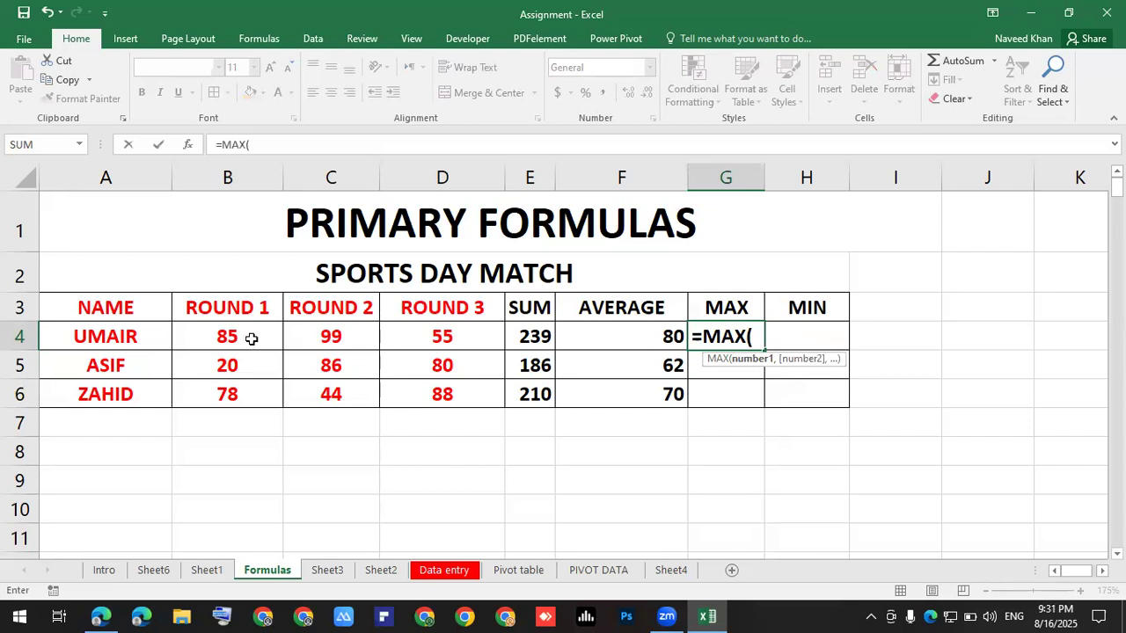
left_click_drag(231, 336, 411, 328)
type(")")
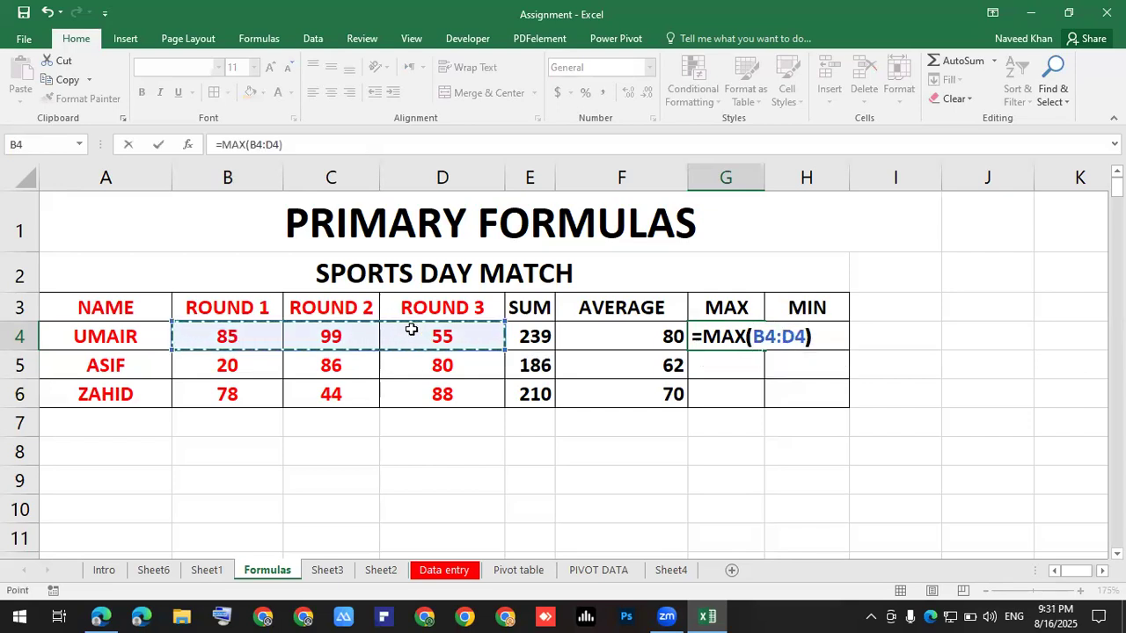
key("Return")
Fill the MAX formula down to G6, showing 86 and 88.
left_click(735, 335)
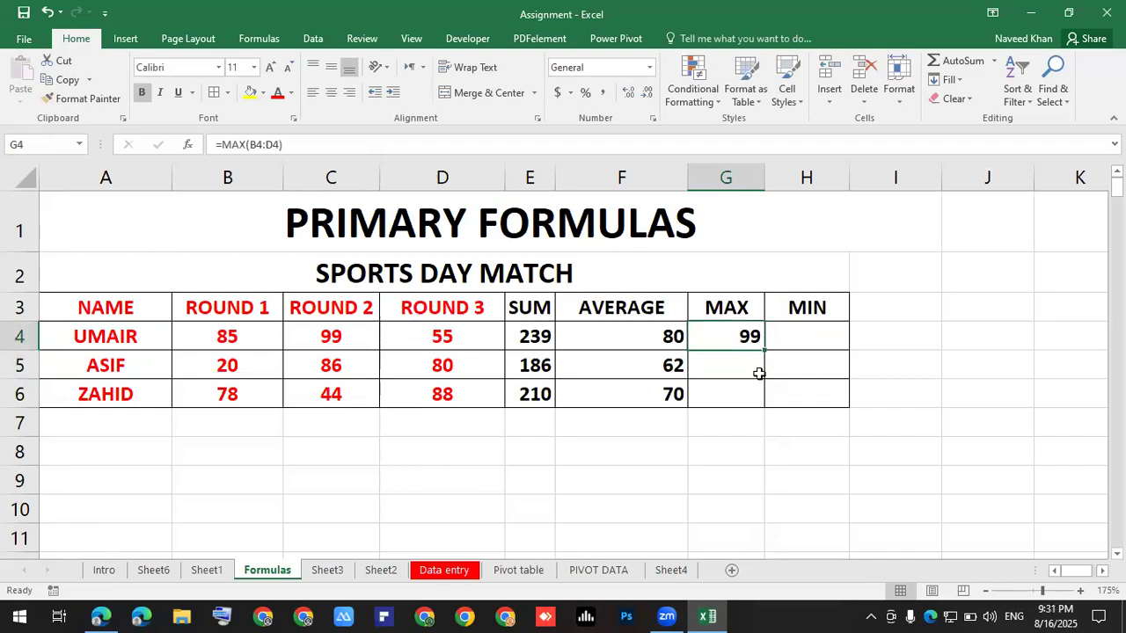
left_click_drag(764, 350, 767, 412)
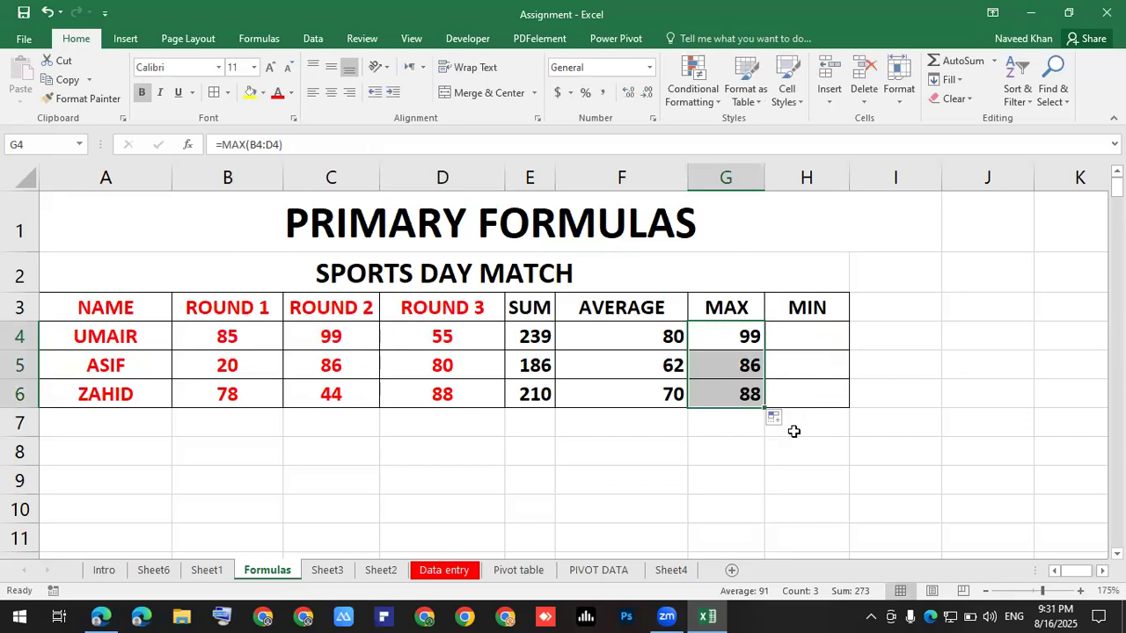
left_click(797, 418)
left_click(803, 329)
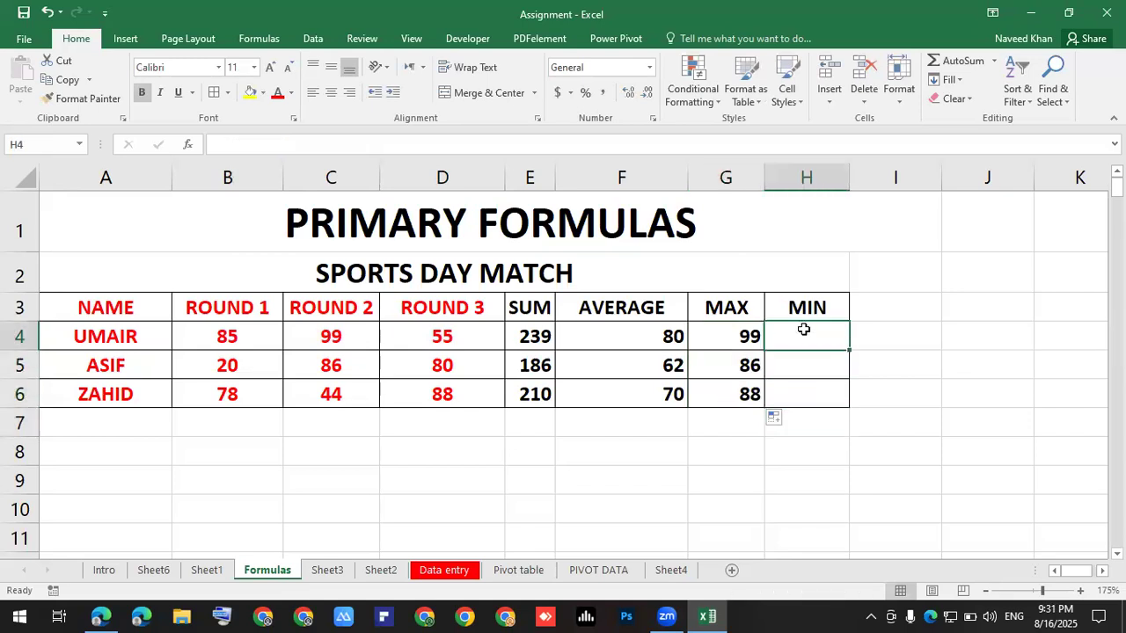
Enter =MIN(B4:D4) in H4 so UMAIR's lowest score shows 55.
type("=")
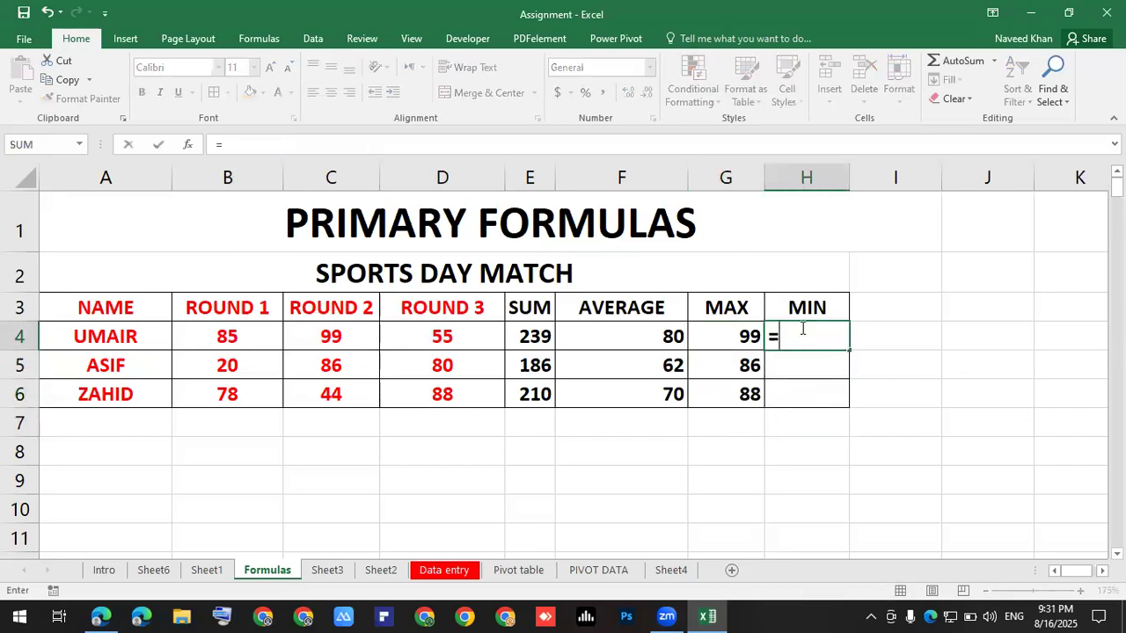
type("min")
key("Tab")
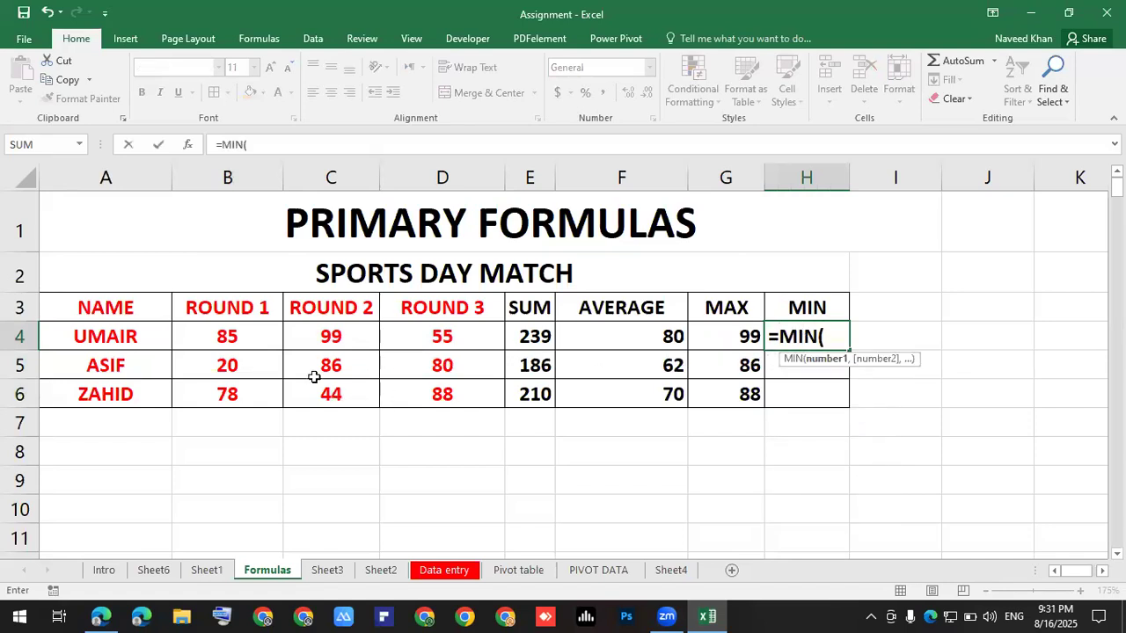
left_click_drag(233, 337, 418, 339)
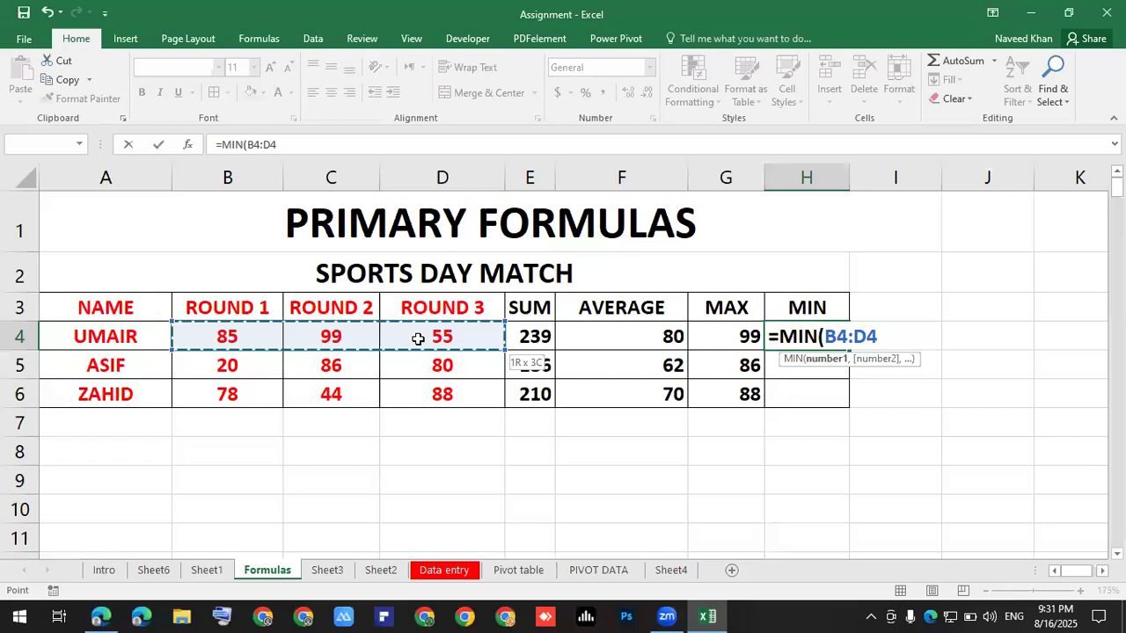
type(")")
key("Return")
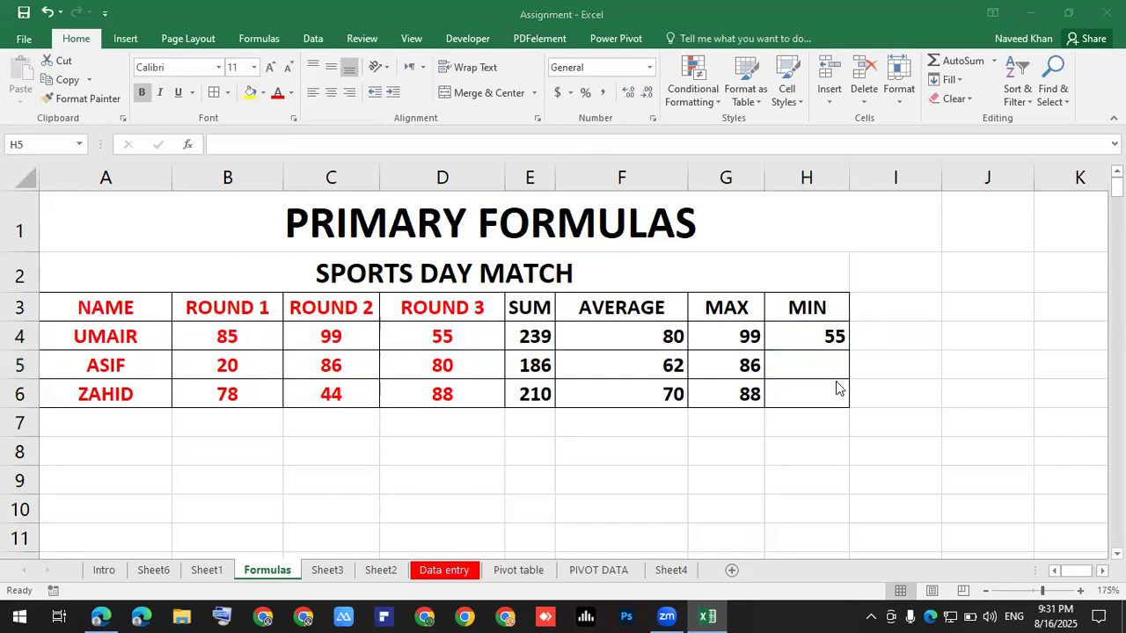
Check H4's MIN formula against UMAIR's round scores in B4:D4.
left_click(837, 341)
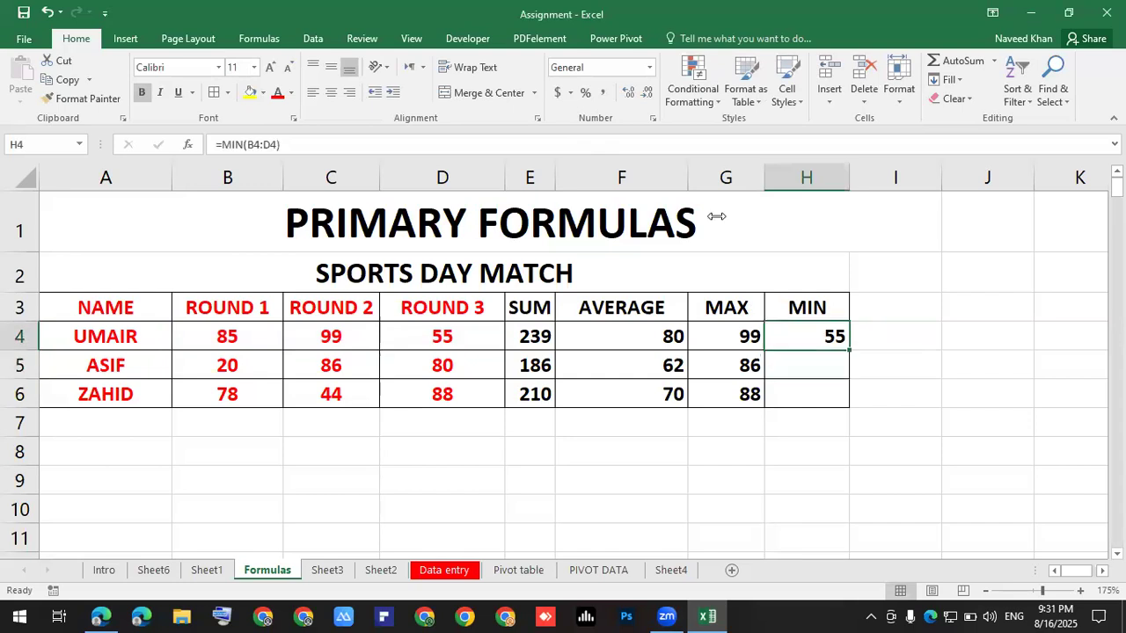
left_click(693, 83)
mouse_move(791, 163)
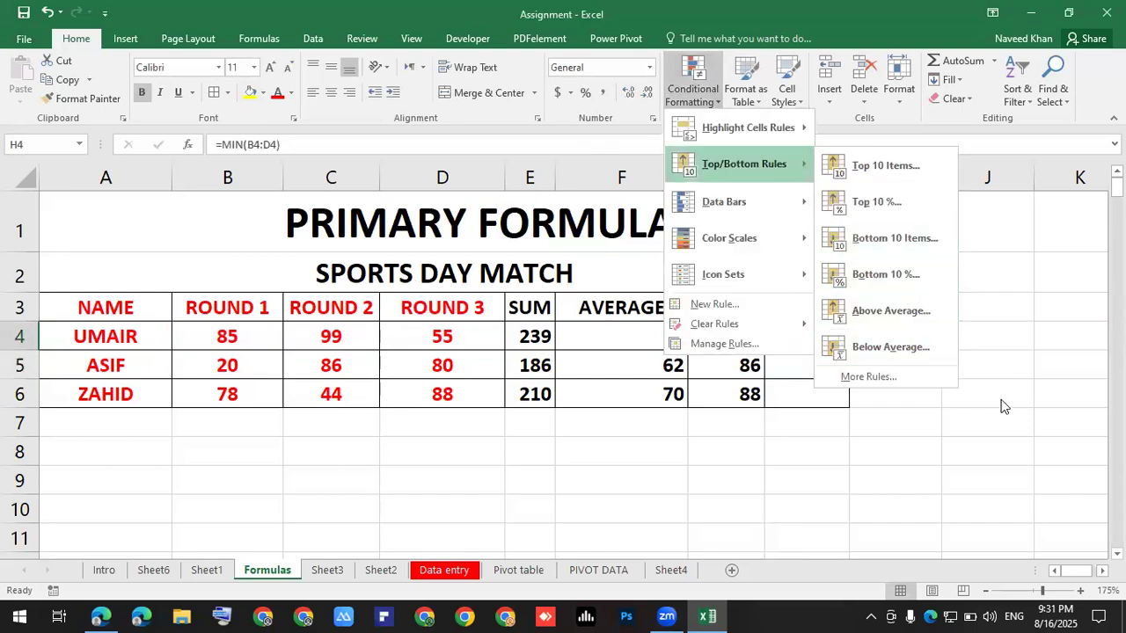
left_click(1002, 406)
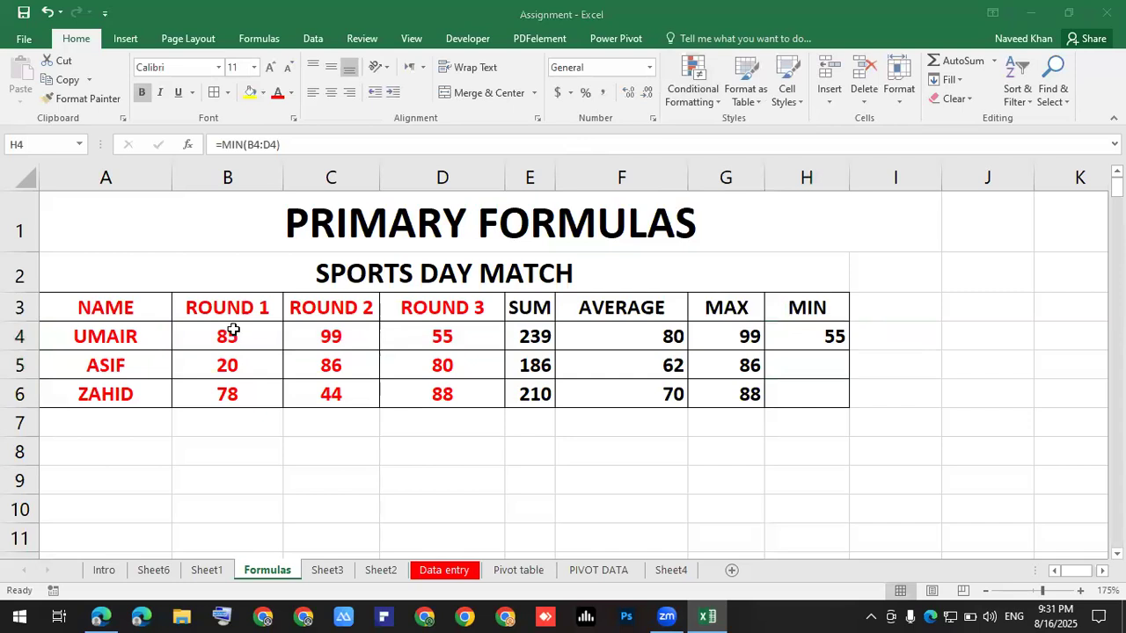
left_click_drag(238, 337, 452, 338)
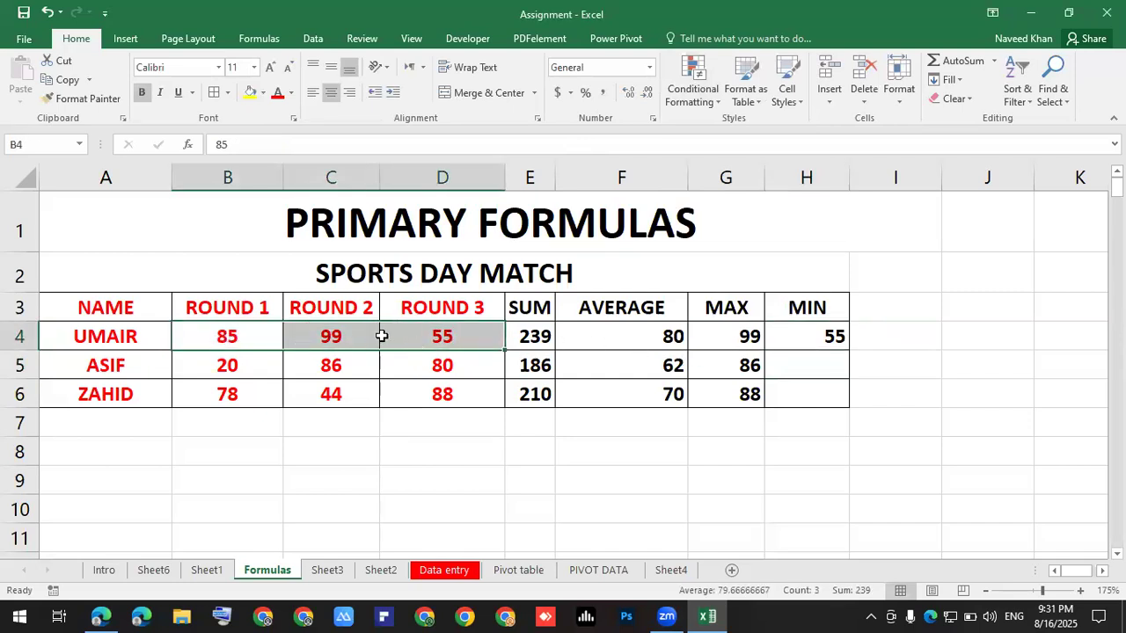
left_click(806, 340)
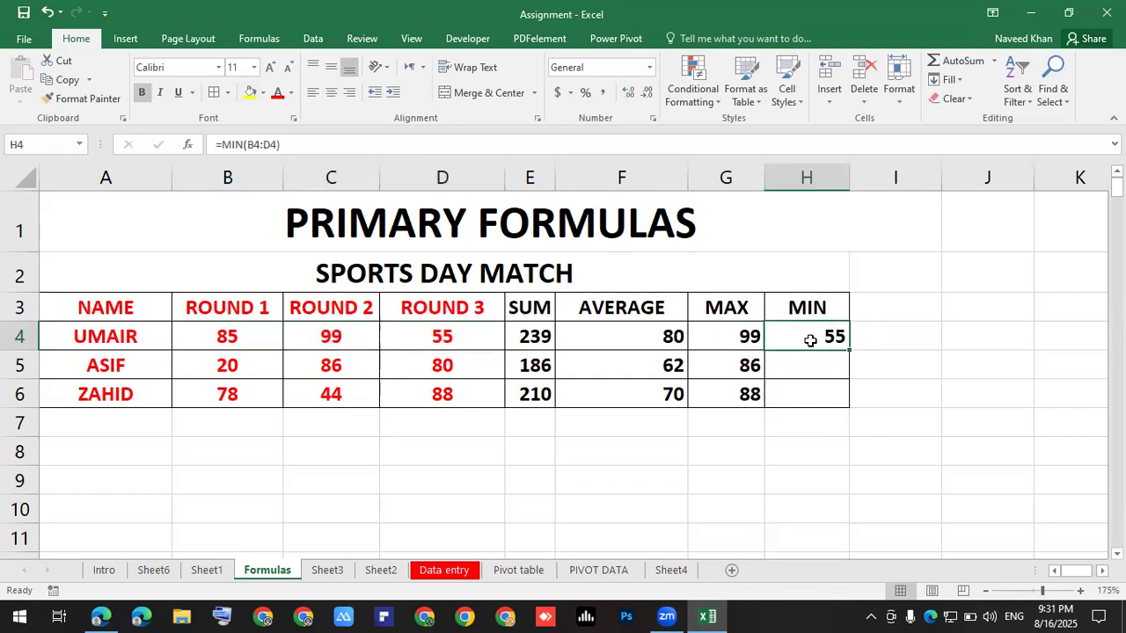
left_click_drag(227, 336, 436, 335)
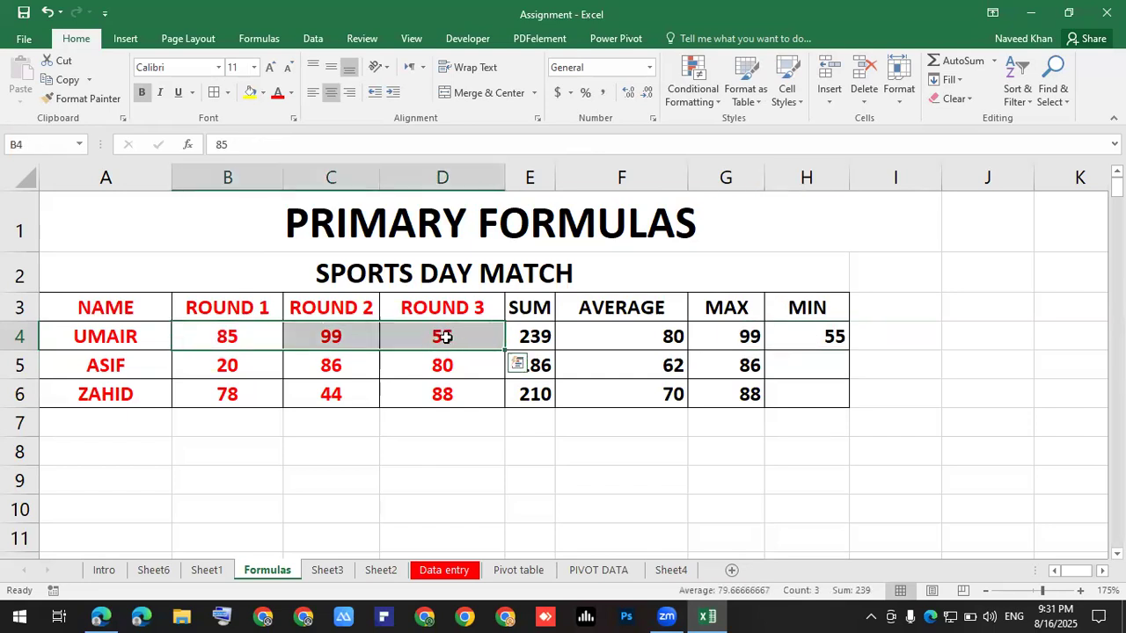
left_click(819, 338)
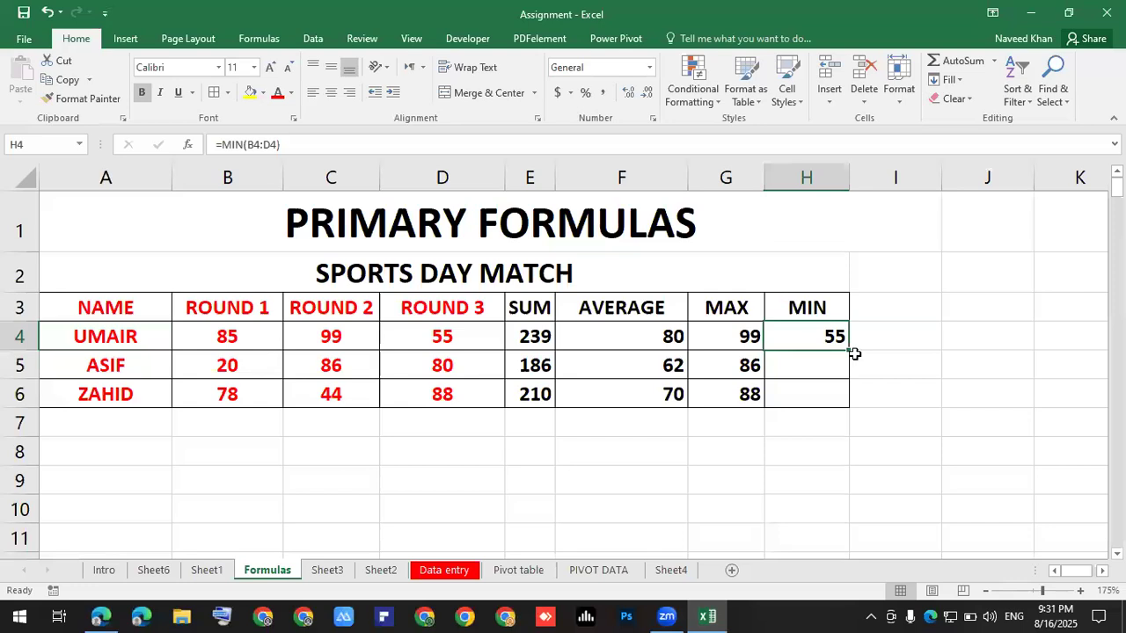
Fill the MIN formula down to H6, showing 20 and 44, and save the workbook.
left_click_drag(849, 351, 837, 410)
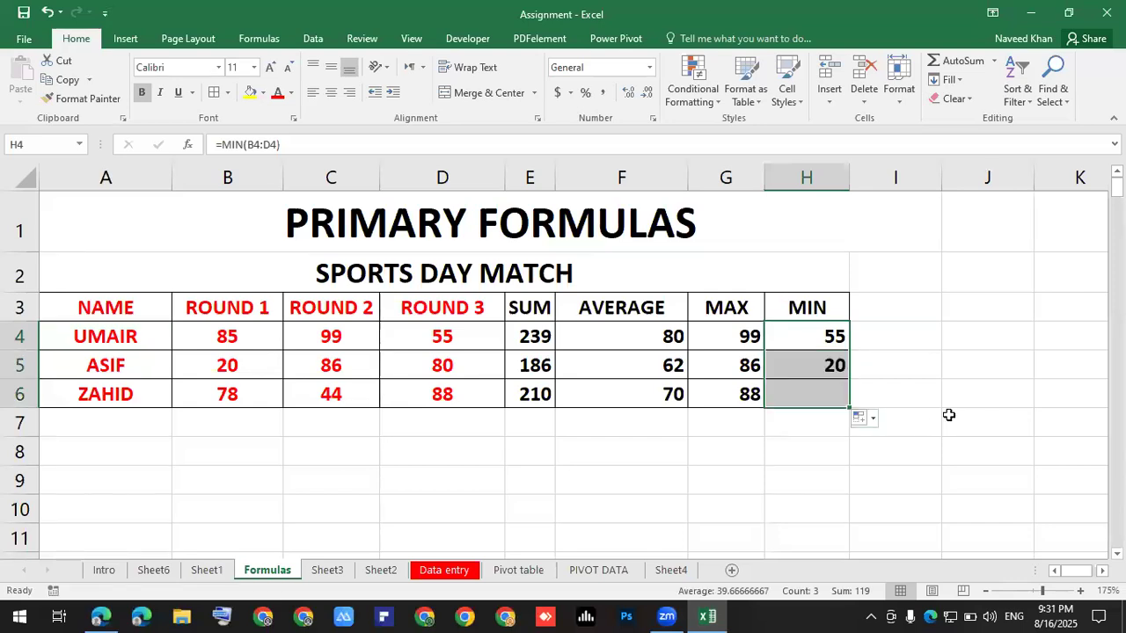
left_click(948, 415)
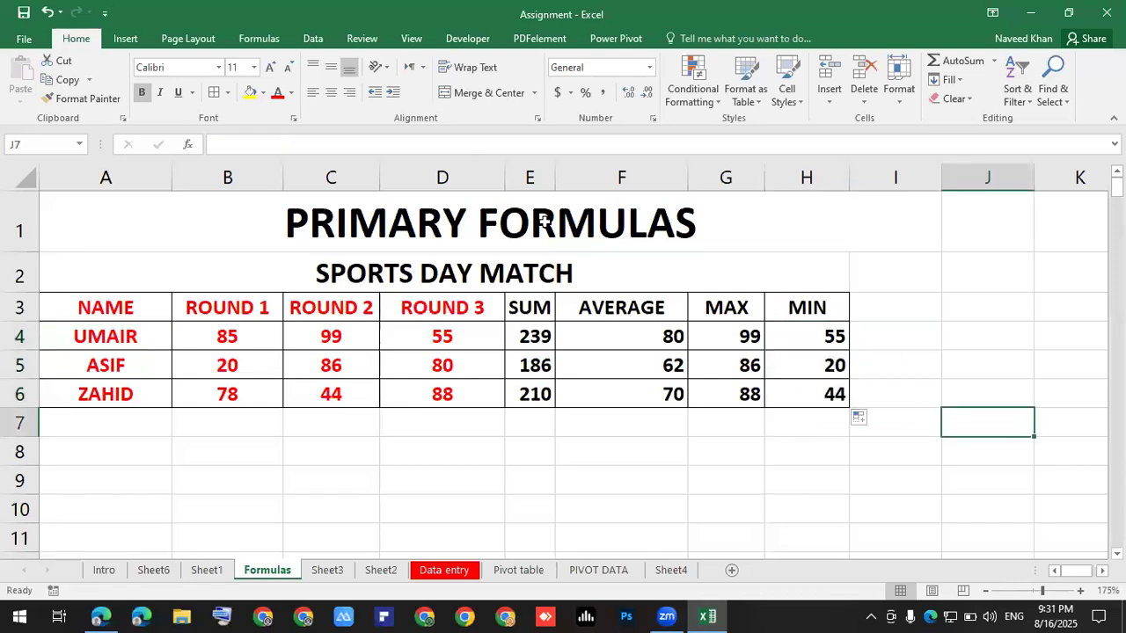
left_click(615, 448)
left_click(23, 12)
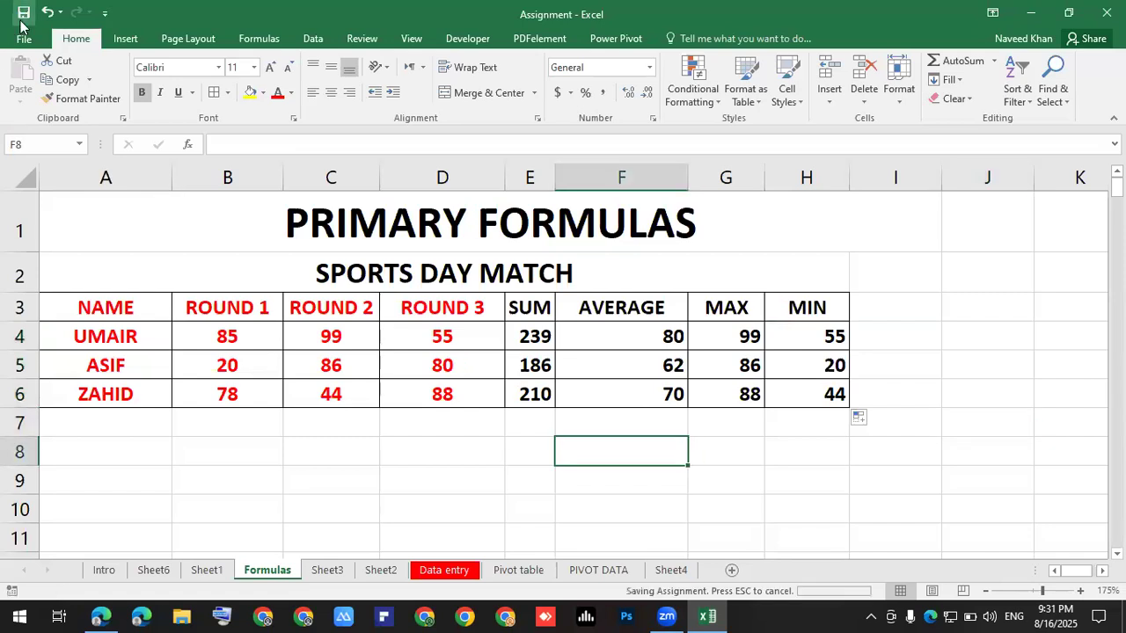